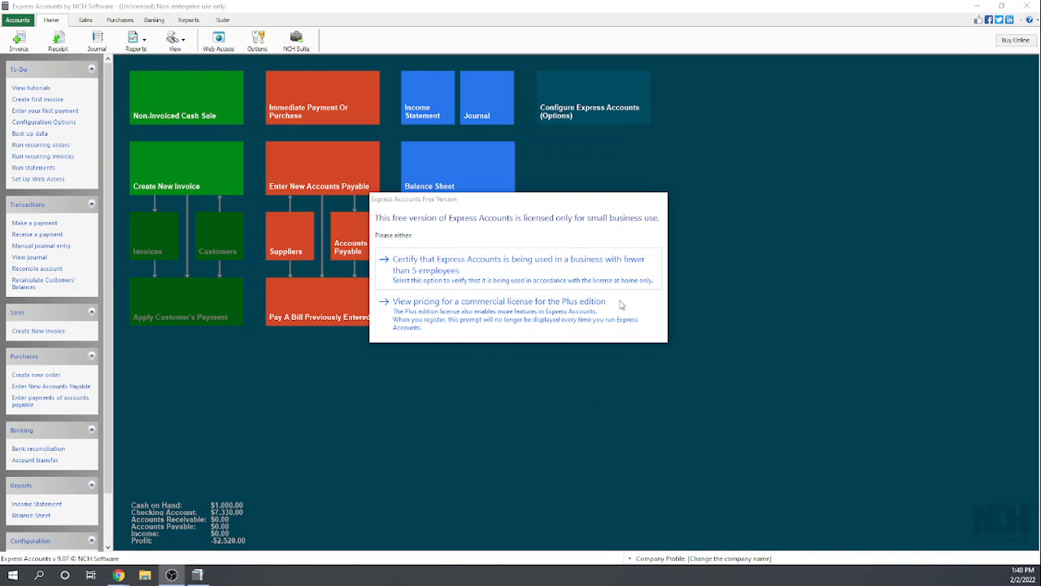
# - Certify small-business use and add a 6% tax rate named NY Sales Tax, with Sales Tax Collected as the collected account
pyautogui.click(482, 268)
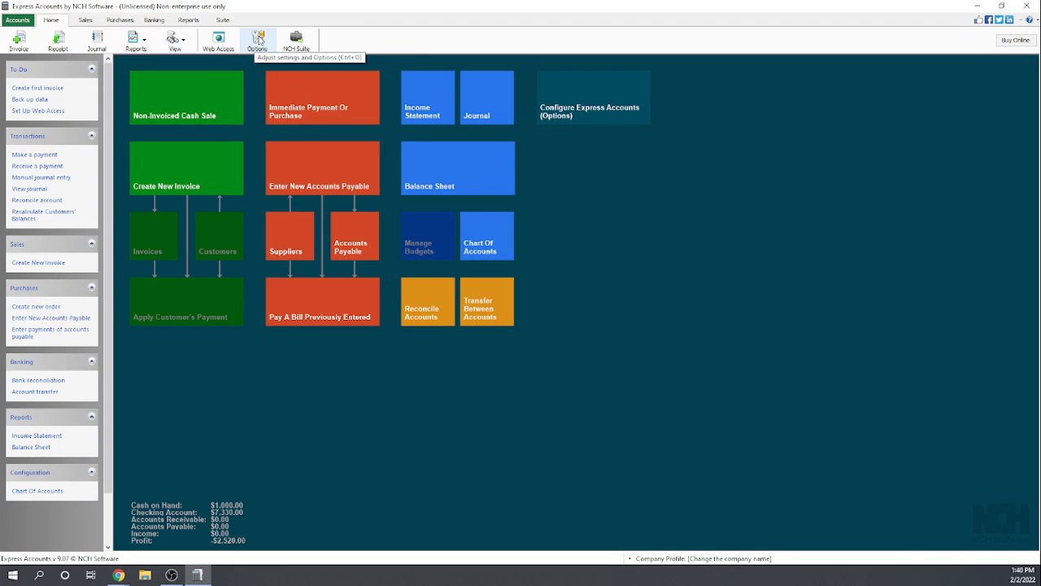
pyautogui.click(259, 38)
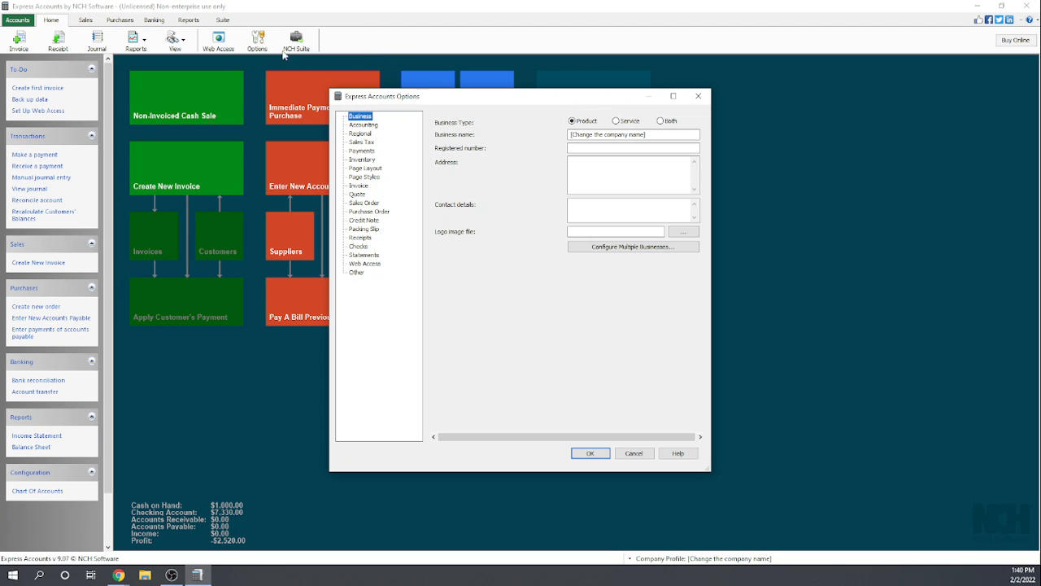
pyautogui.click(362, 142)
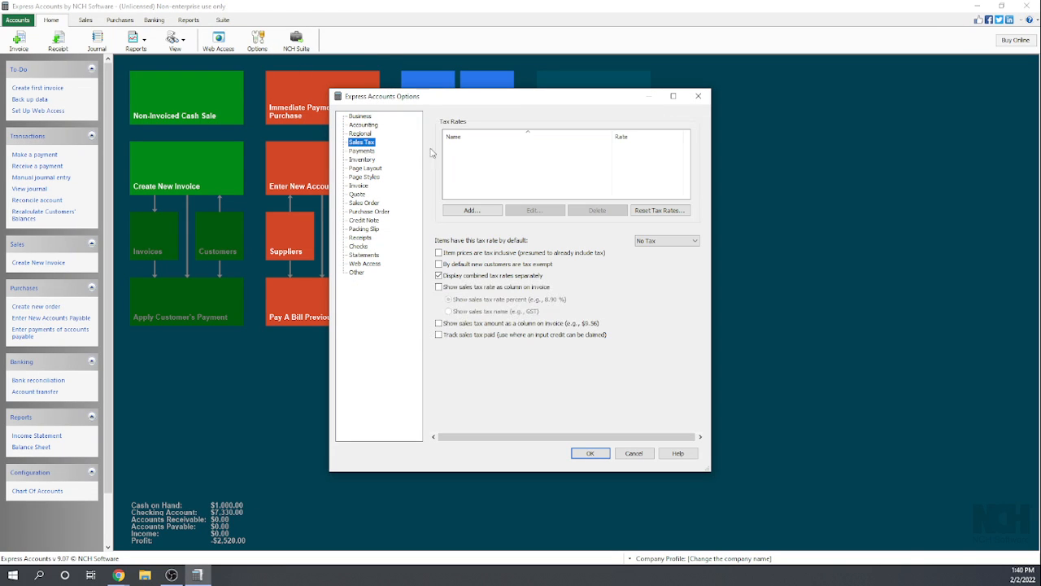
pyautogui.click(472, 210)
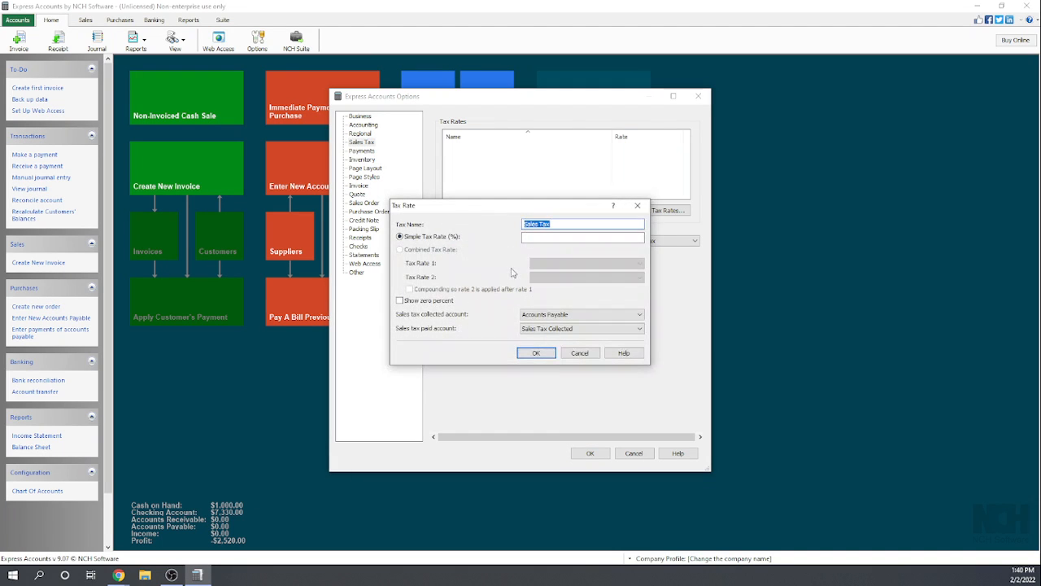
pyautogui.write('NY')
pyautogui.click(638, 314)
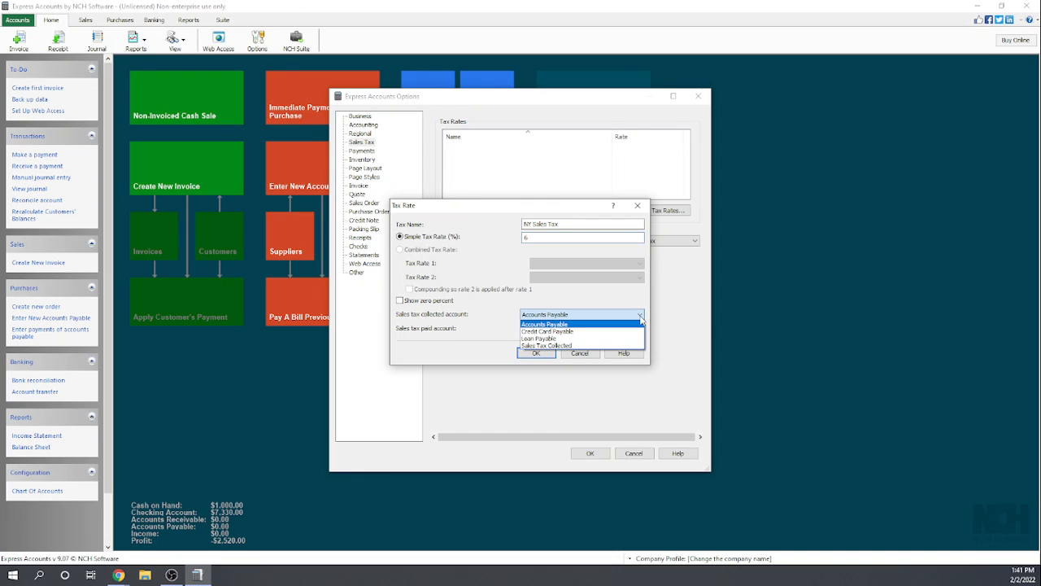
pyautogui.click(570, 345)
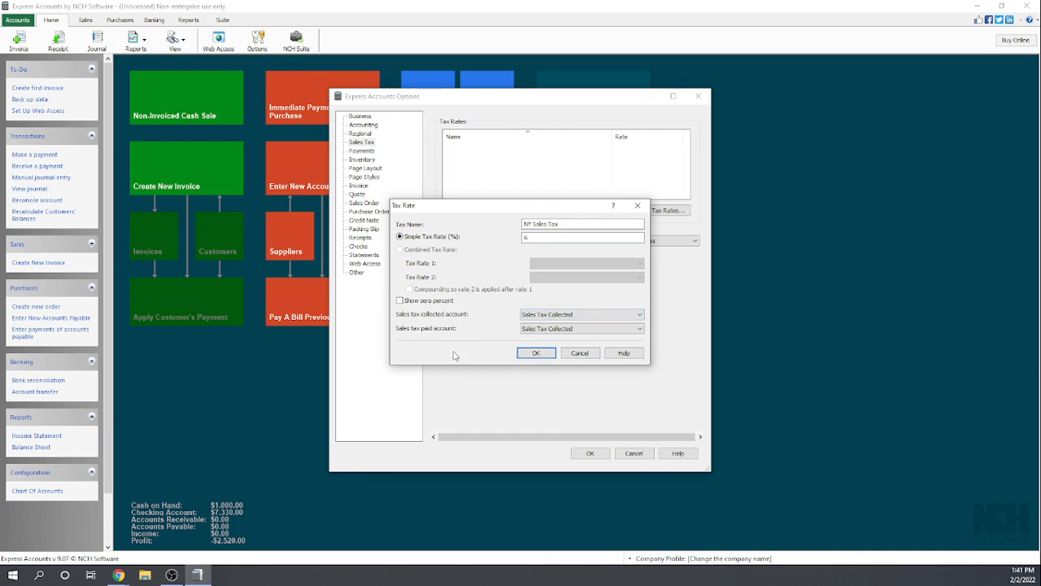
pyautogui.click(537, 355)
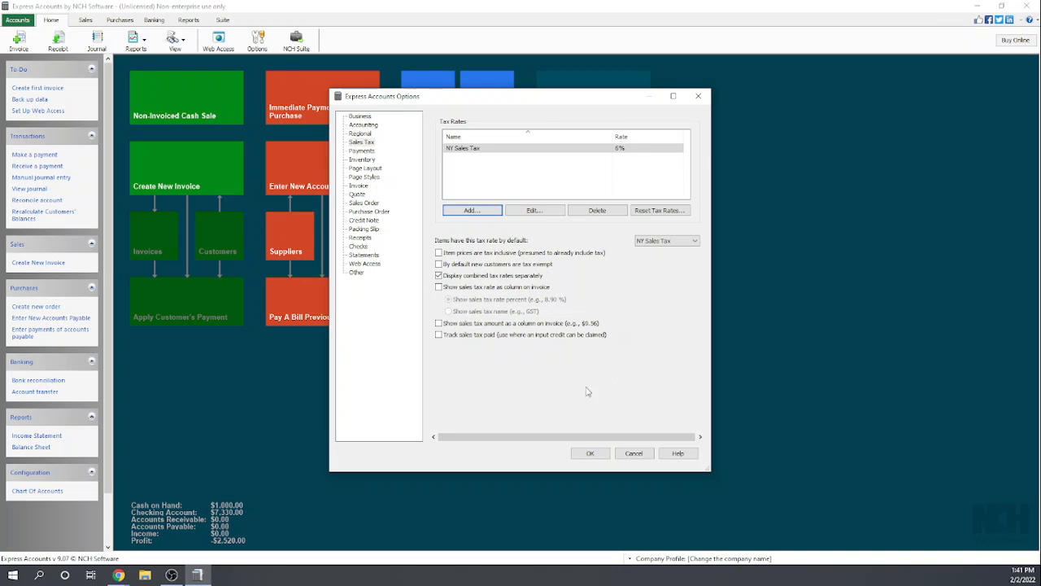
# - Show the sales tax rate and the sales tax amount as columns on invoices and save the options
pyautogui.click(440, 288)
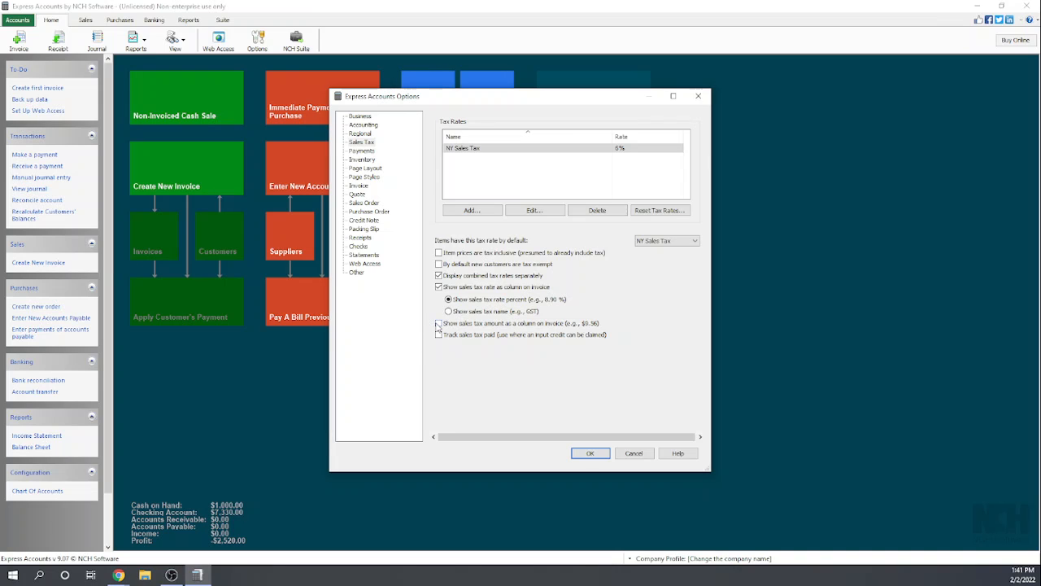
pyautogui.click(438, 323)
pyautogui.click(591, 454)
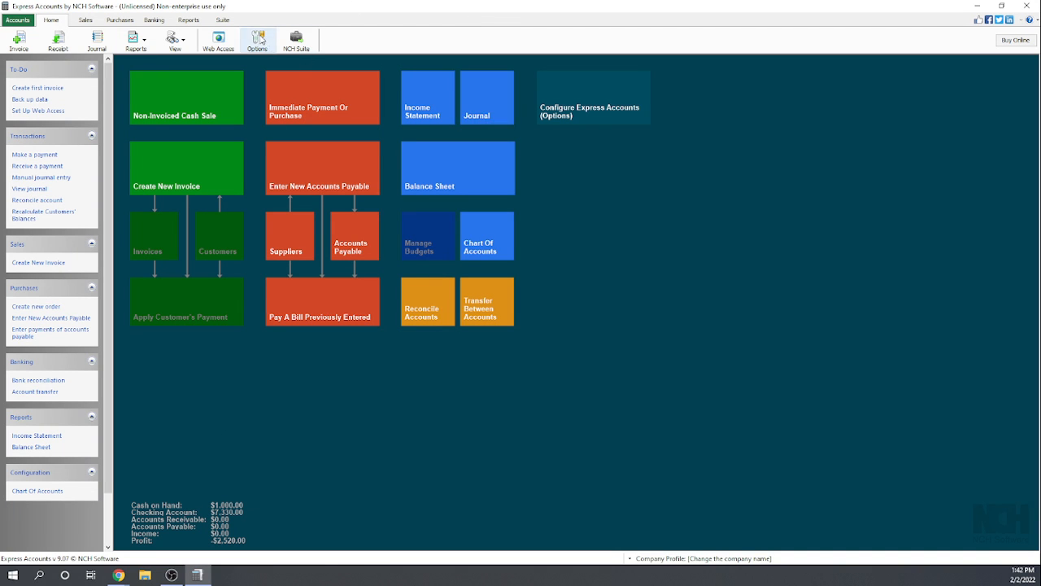
# - Turn off printing of the salesperson name in the invoice options
pyautogui.click(260, 41)
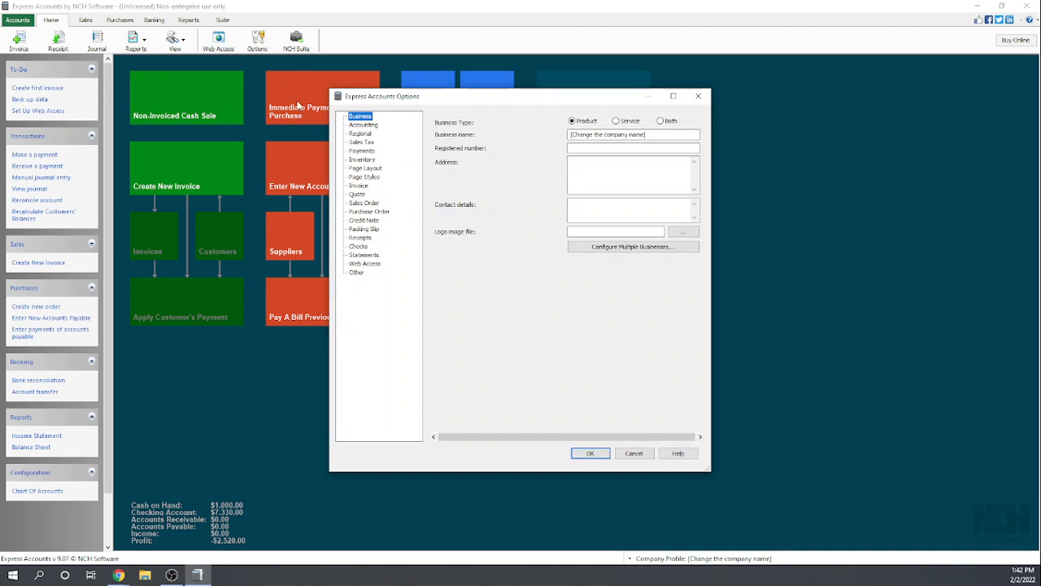
pyautogui.click(359, 186)
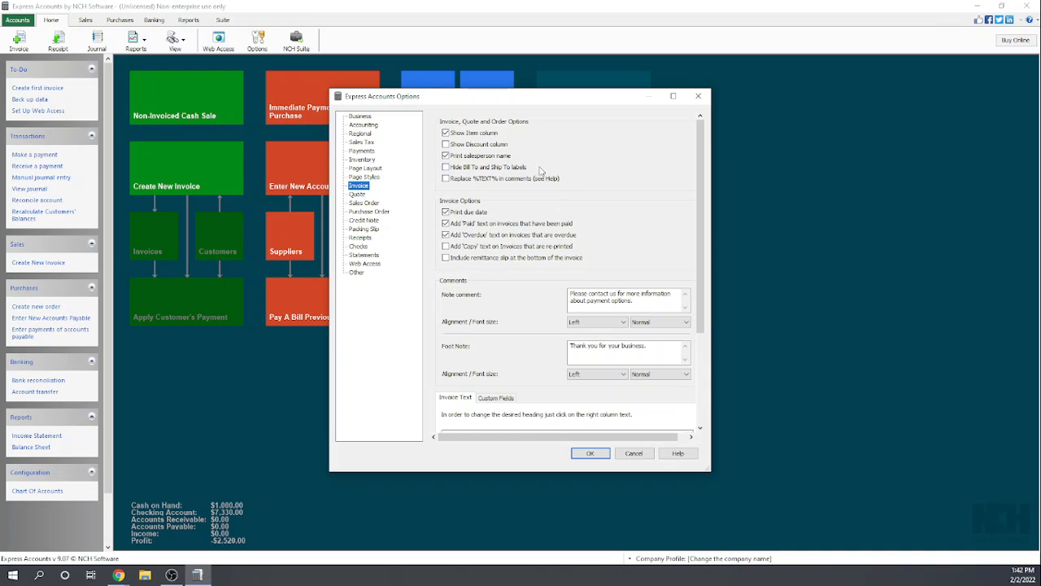
pyautogui.click(445, 155)
# - Examine the remaining invoice options, comments, heading texts and custom fields, and request an invoice preview without saving the settings
pyautogui.scroll(-1, 620, 145)
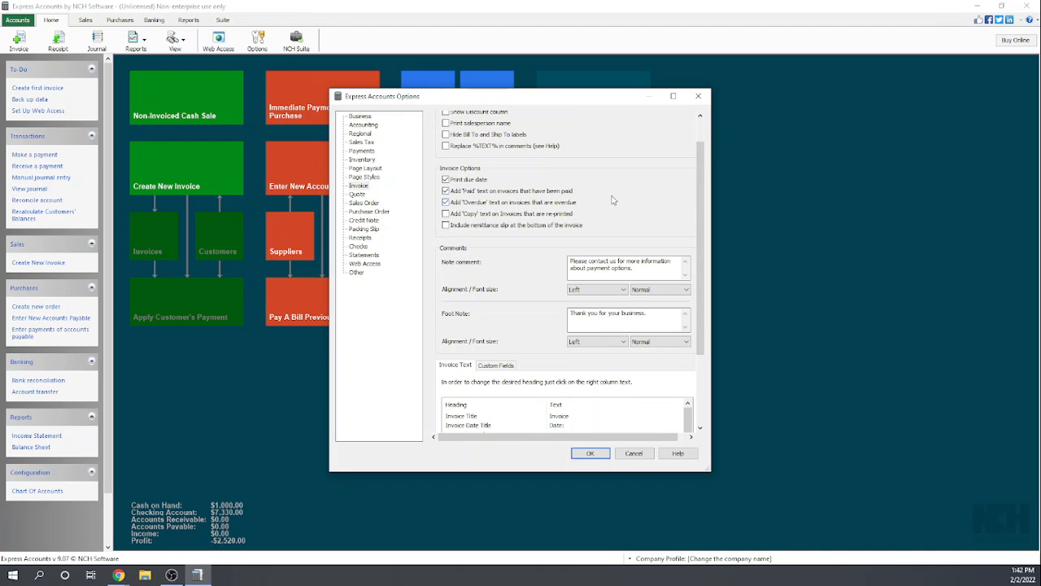
pyautogui.scroll(-1, 653, 197)
pyautogui.scroll(-1, 553, 218)
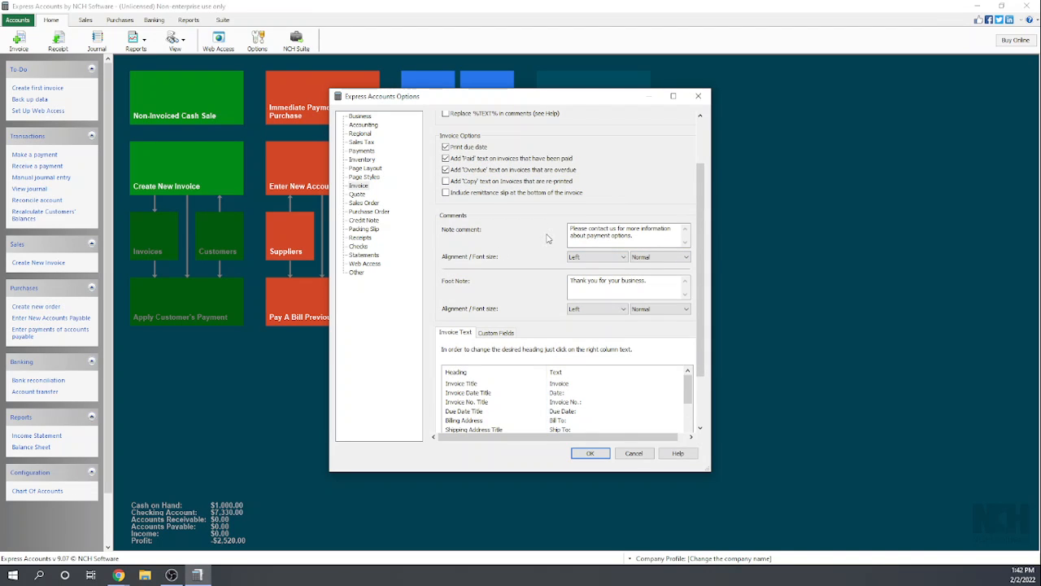
pyautogui.scroll(-1, 548, 238)
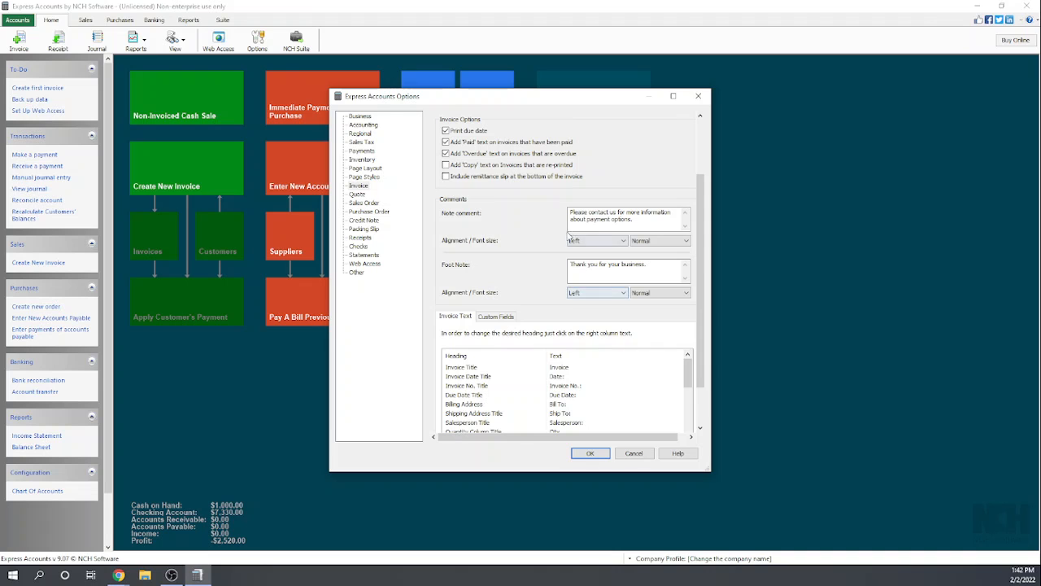
pyautogui.scroll(-3, 516, 246)
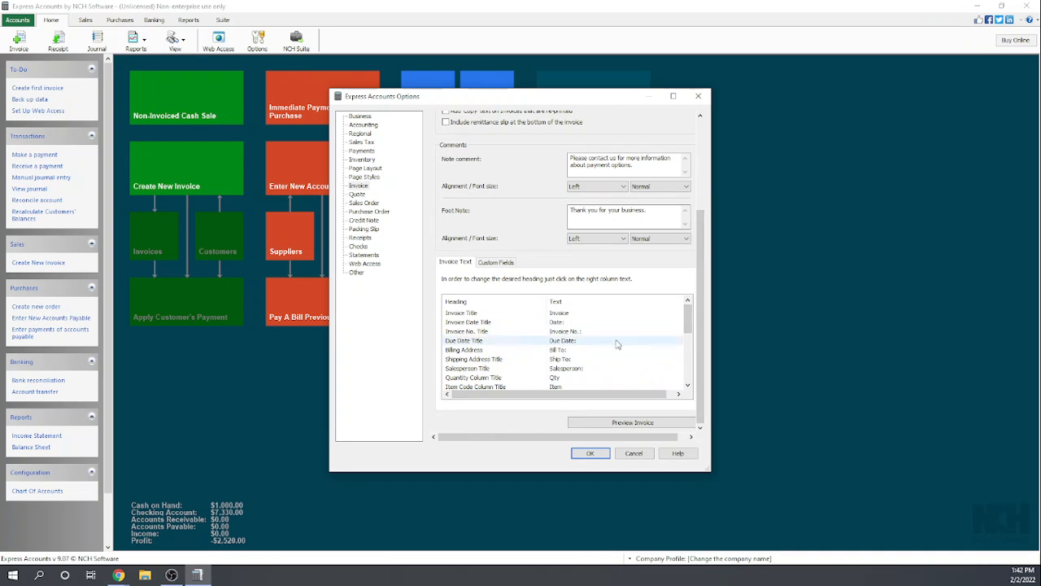
pyautogui.moveTo(687, 317); pyautogui.dragTo(688, 356)
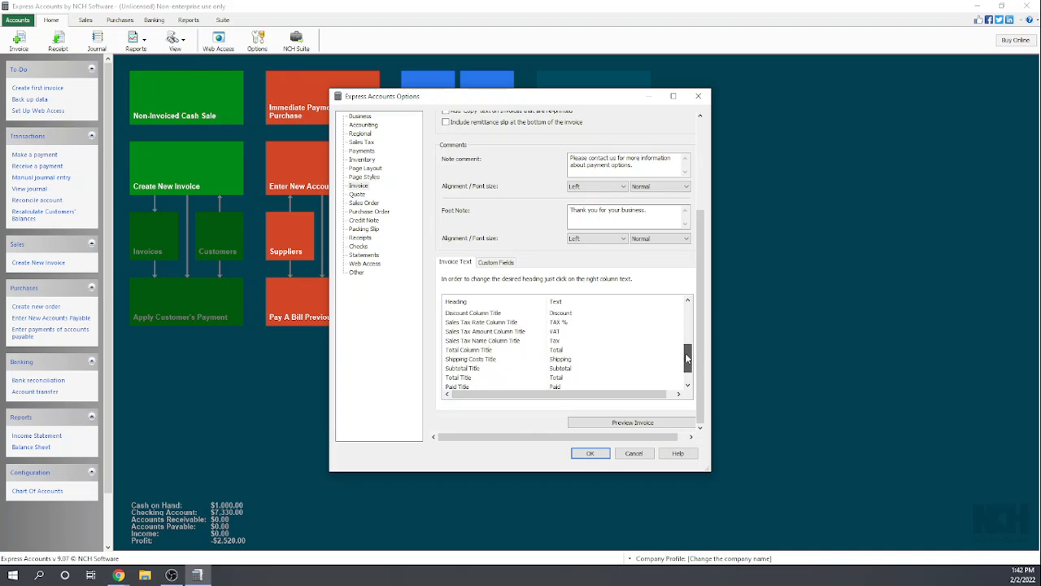
pyautogui.click(498, 263)
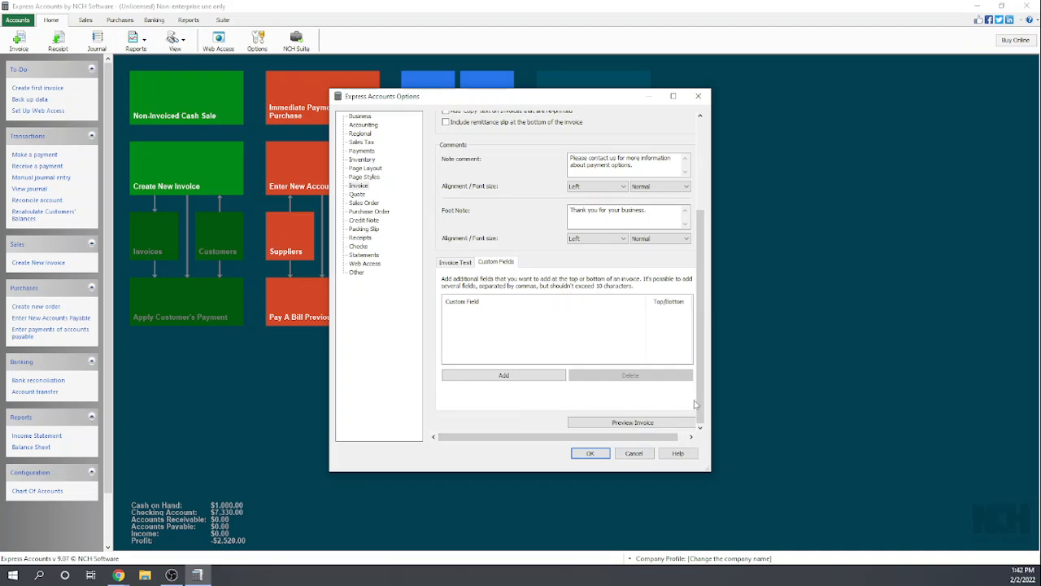
pyautogui.click(633, 423)
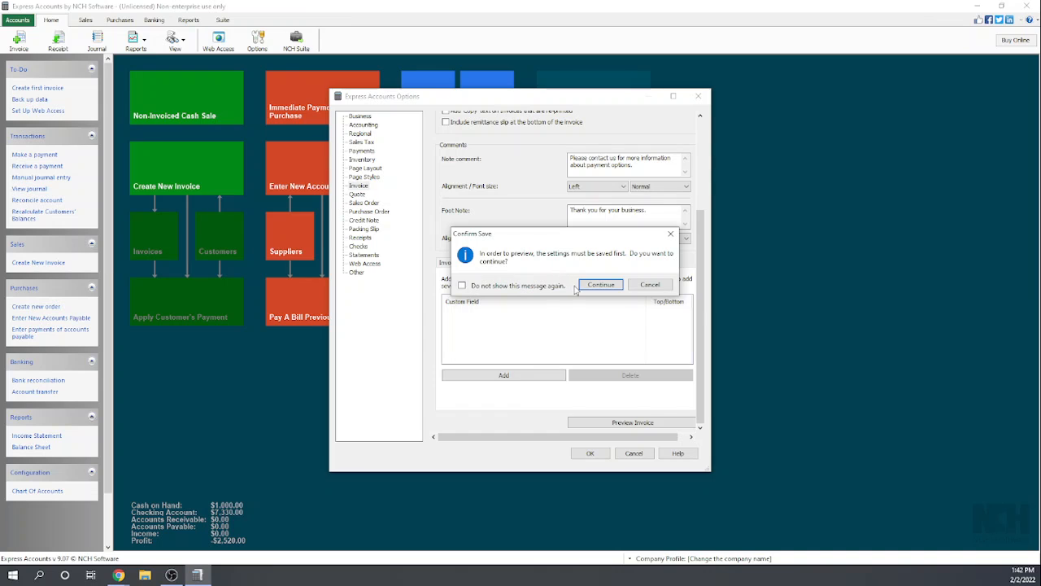
pyautogui.click(651, 285)
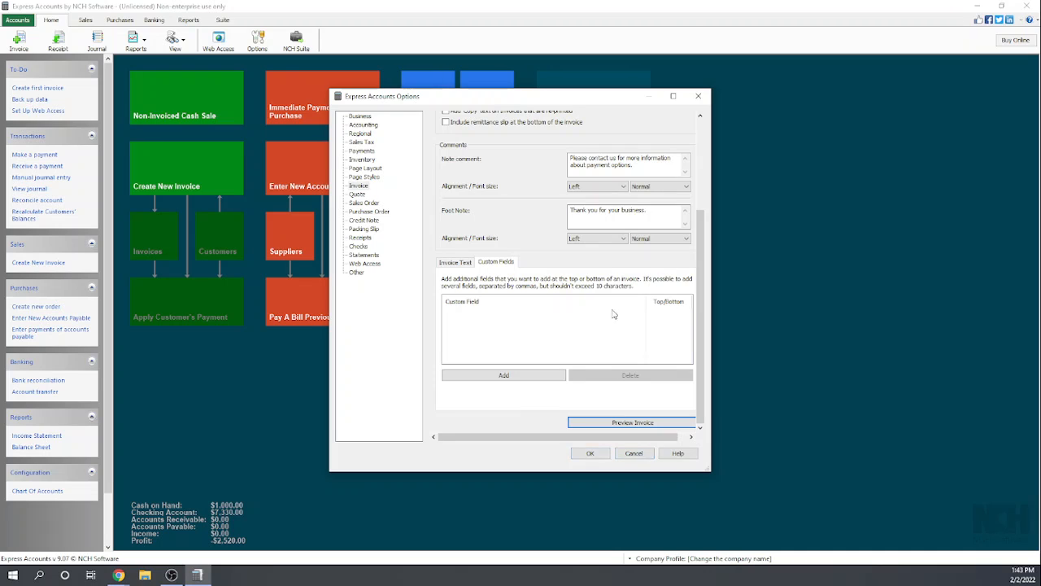
# - Check the page layout settings and choose the Ocean Ombre template as the page style
pyautogui.click(371, 168)
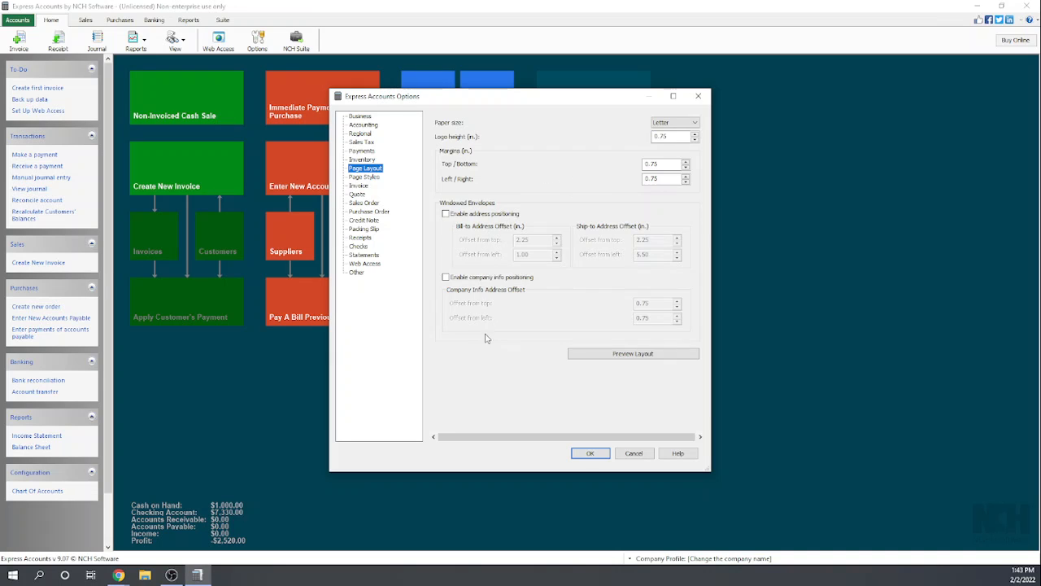
pyautogui.click(371, 178)
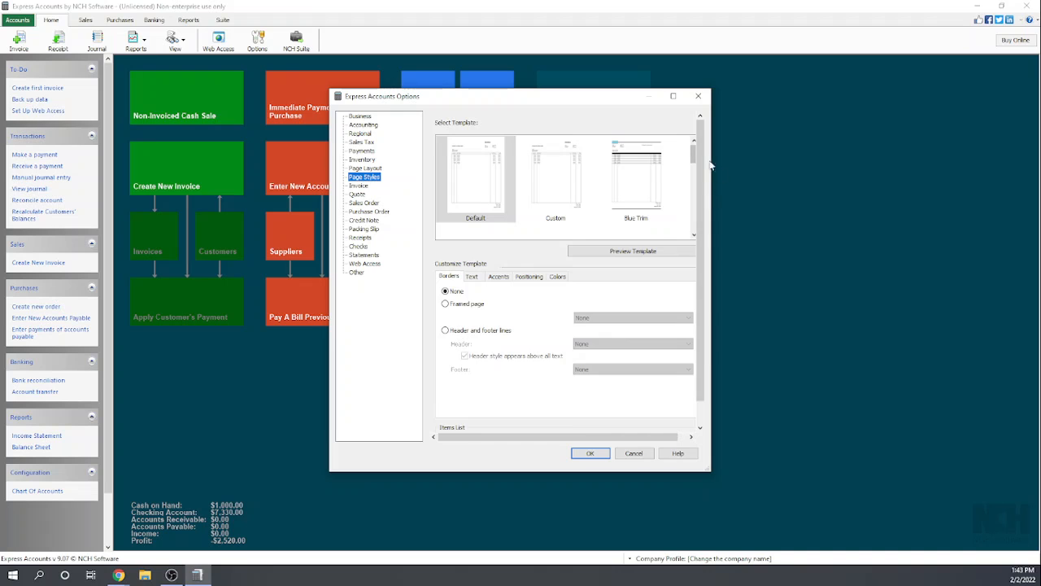
pyautogui.moveTo(694, 154); pyautogui.dragTo(684, 193)
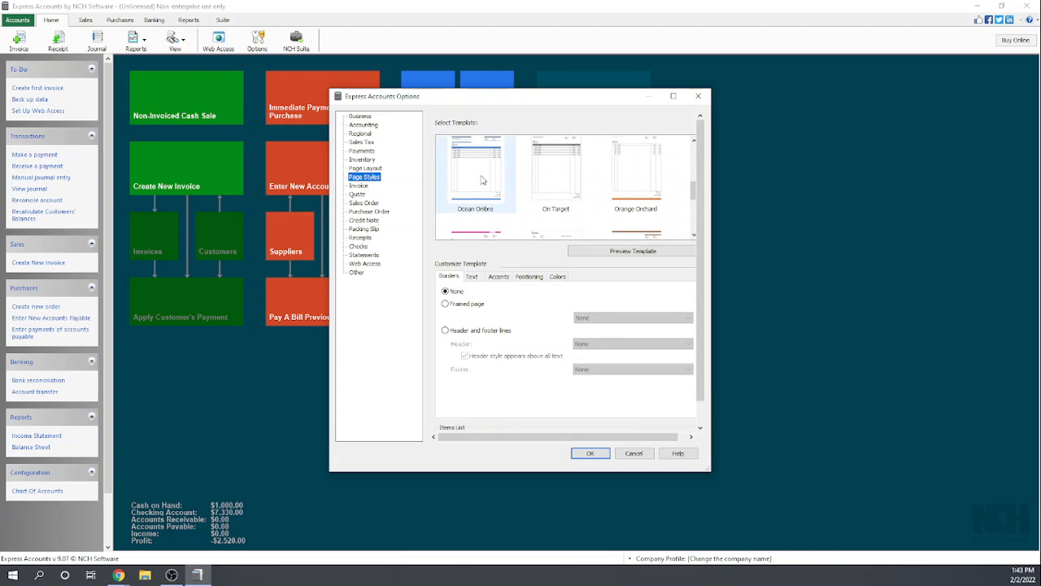
pyautogui.click(481, 180)
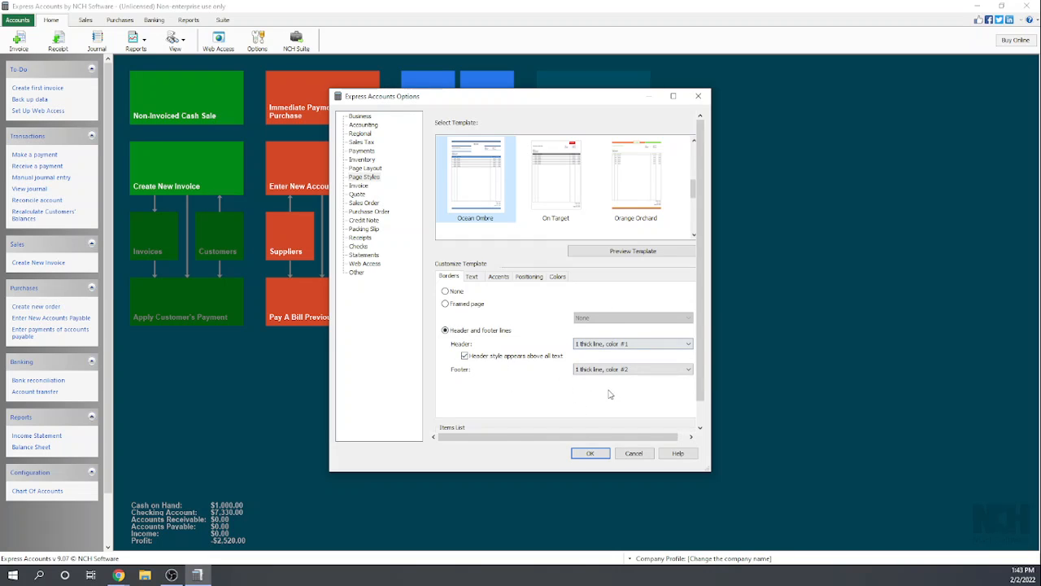
# - Examine the Ocean Ombre template's text, accent, positioning and color customization settings
pyautogui.click(473, 278)
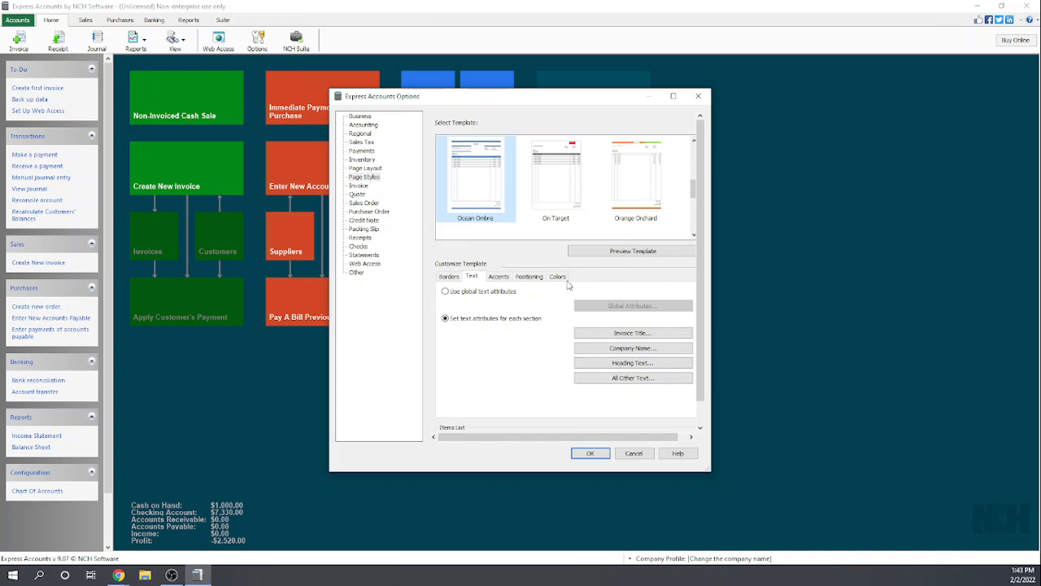
pyautogui.click(501, 279)
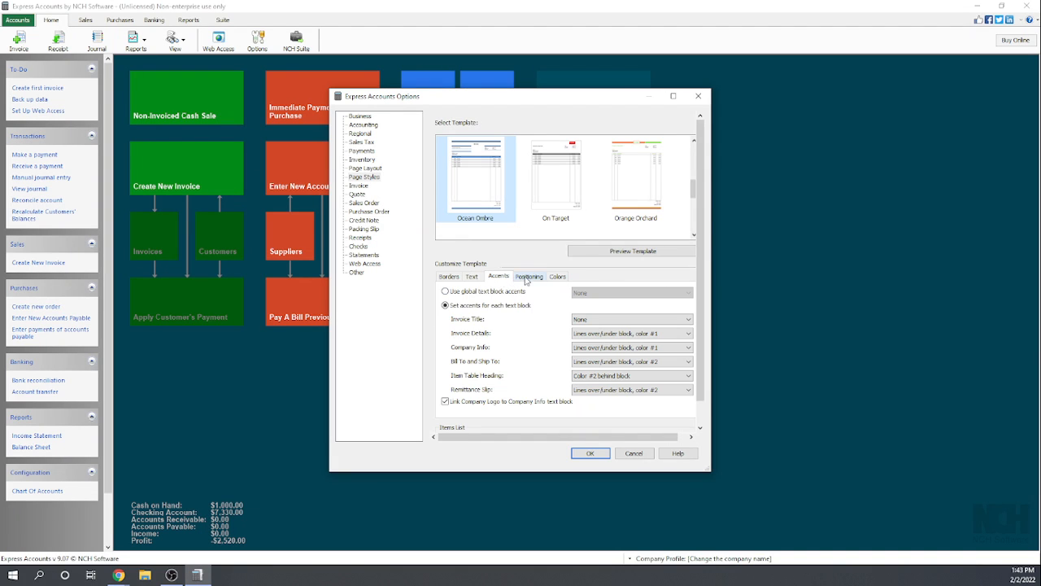
pyautogui.click(528, 277)
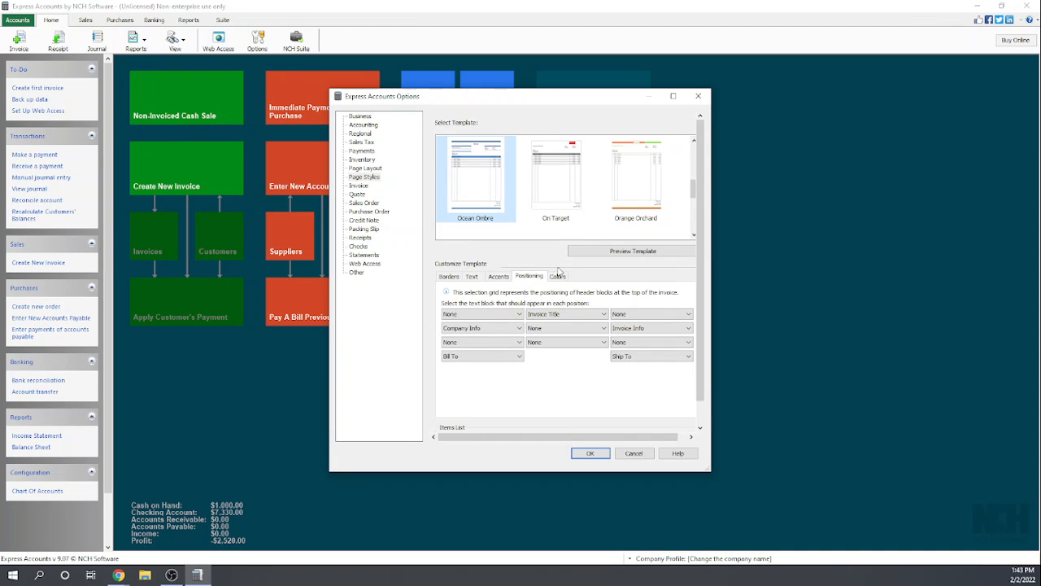
pyautogui.click(561, 277)
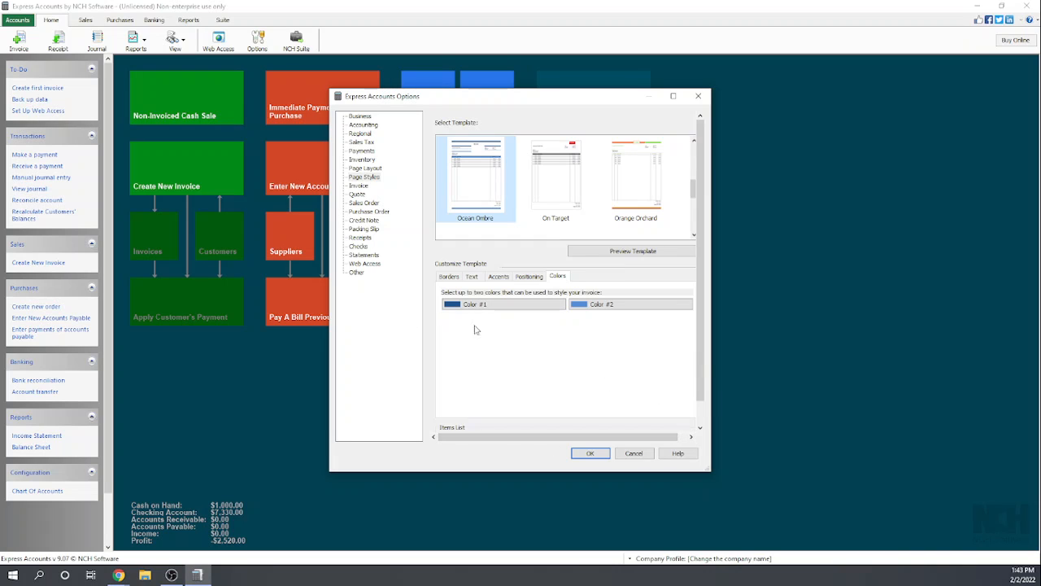
# - Add the shade used for the template's Color #1 to the custom colors and close the color picker
pyautogui.click(518, 306)
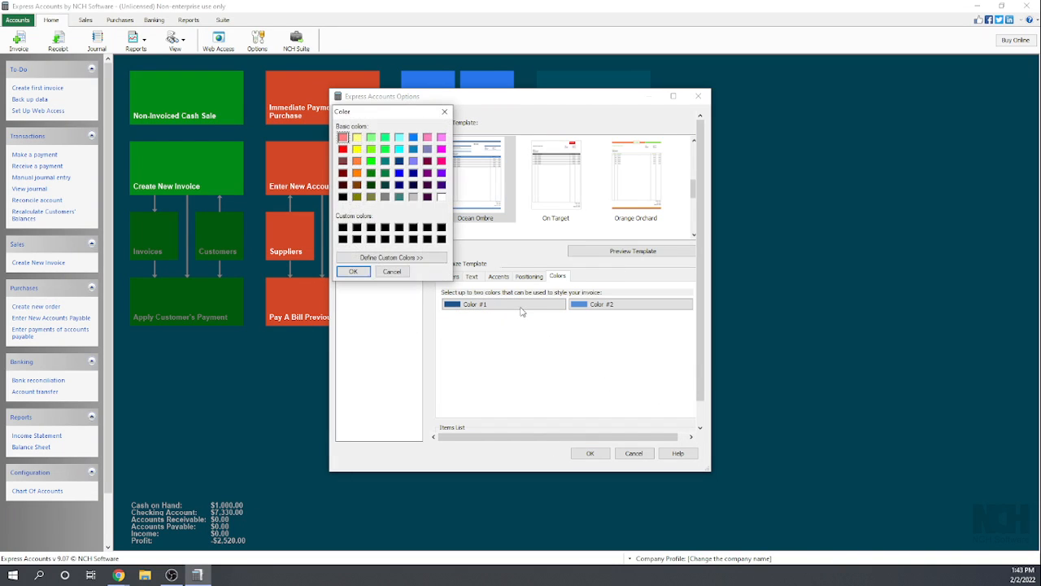
pyautogui.click(417, 259)
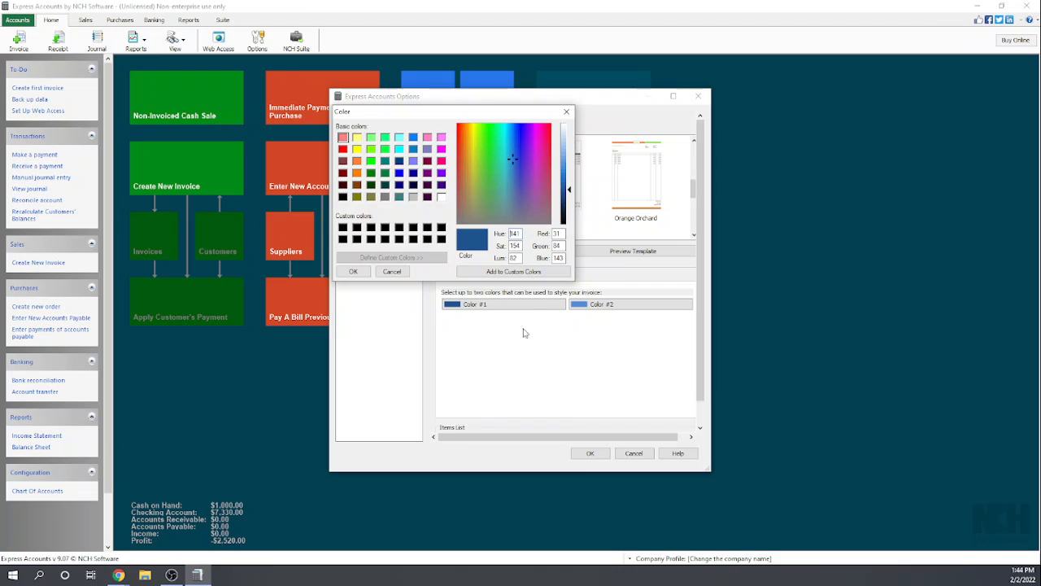
pyautogui.click(509, 273)
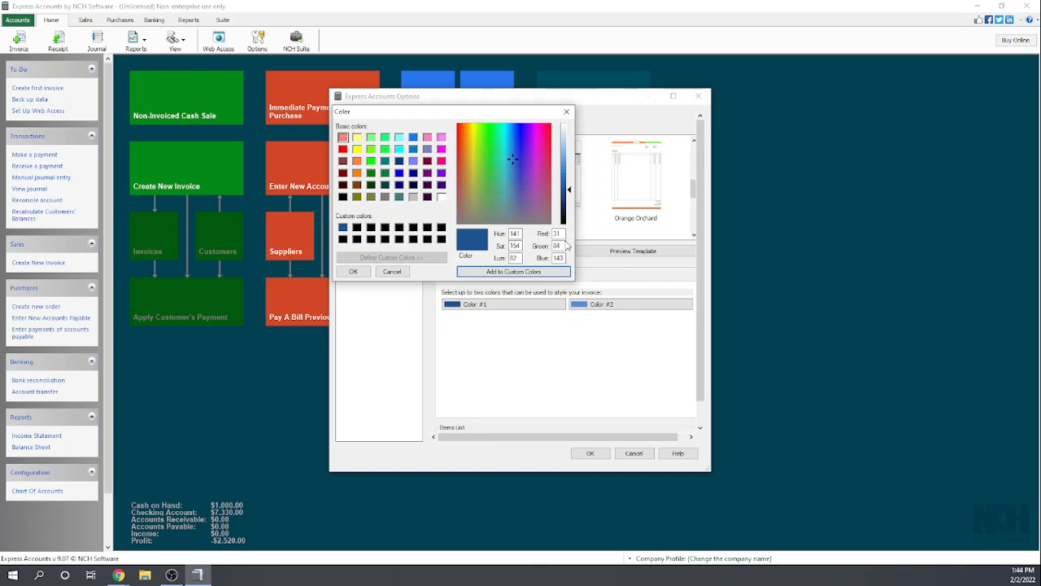
pyautogui.click(566, 113)
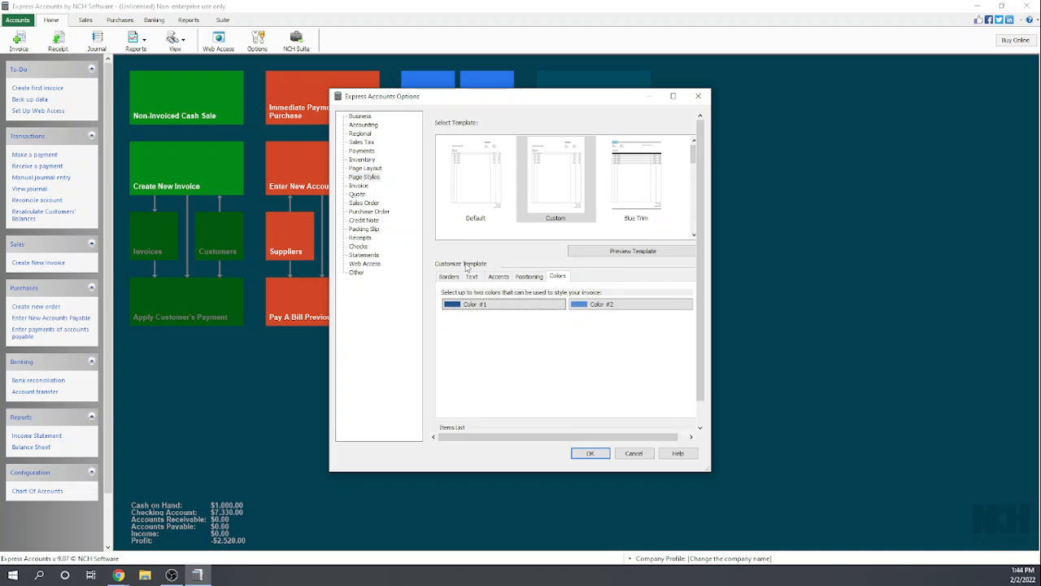
# - Review the Custom template's header block positioning, accents, text attributes and borders
pyautogui.click(529, 276)
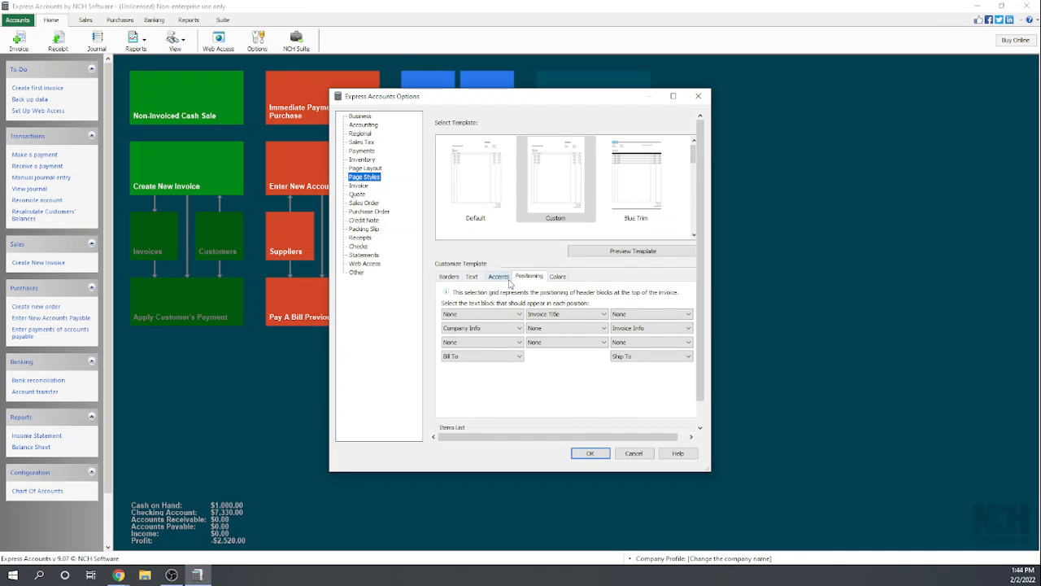
pyautogui.click(510, 282)
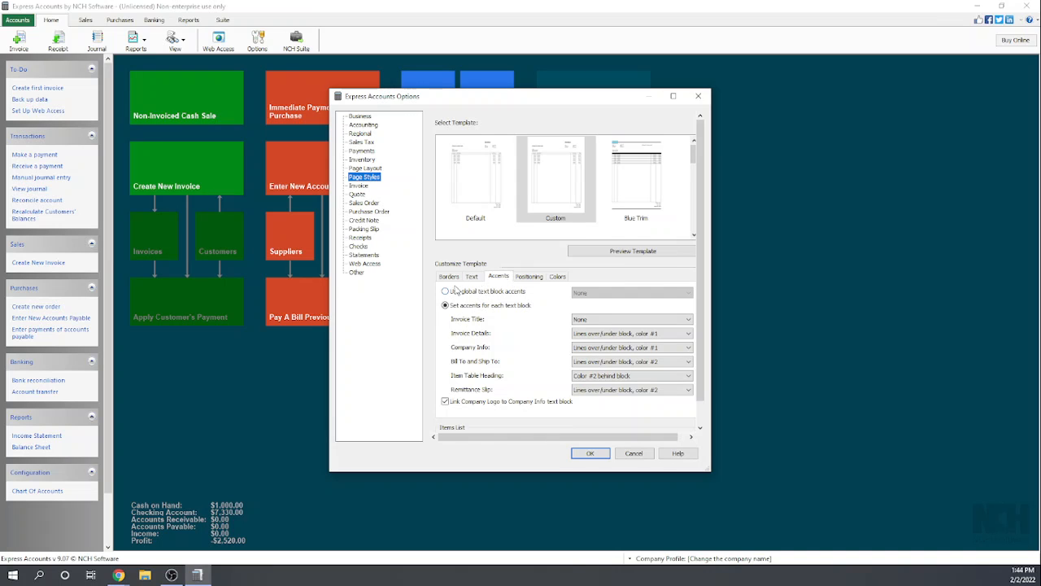
pyautogui.click(469, 280)
pyautogui.click(451, 279)
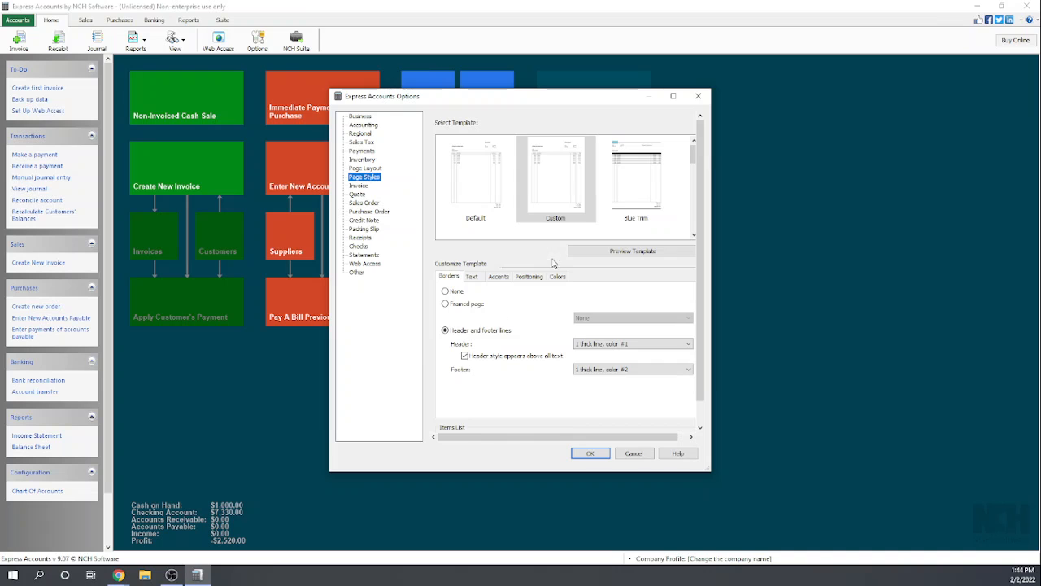
# - Preview the Custom template, agreeing to save its settings, and review the sample invoice before closing the preview
pyautogui.click(597, 252)
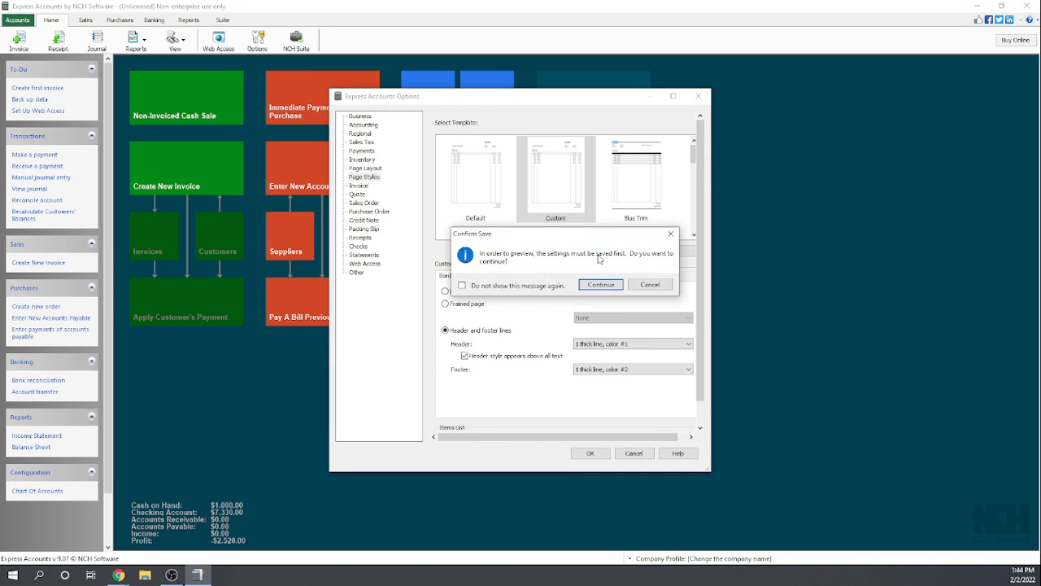
pyautogui.click(601, 285)
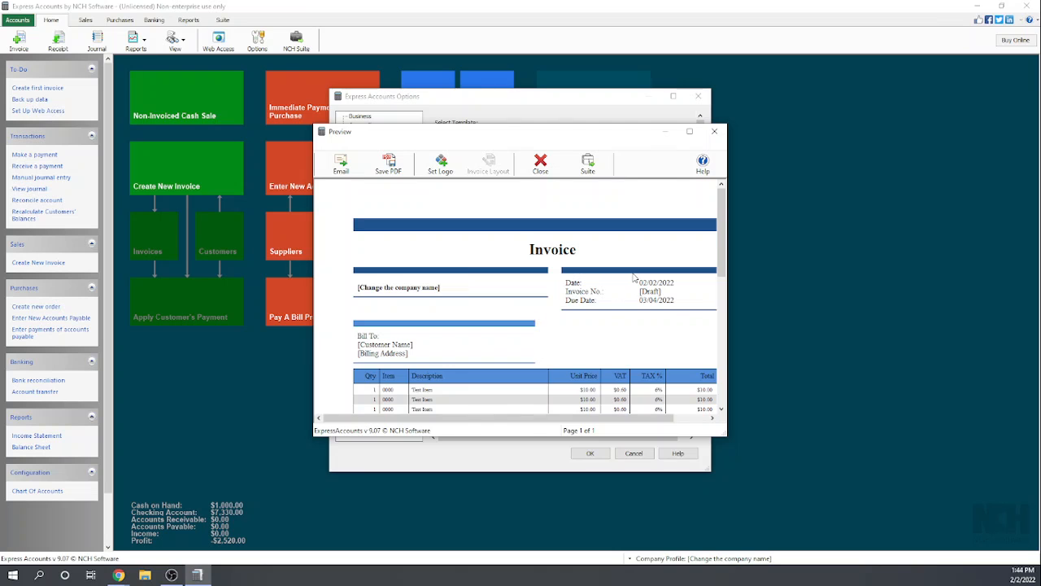
pyautogui.scroll(-1, 657, 266)
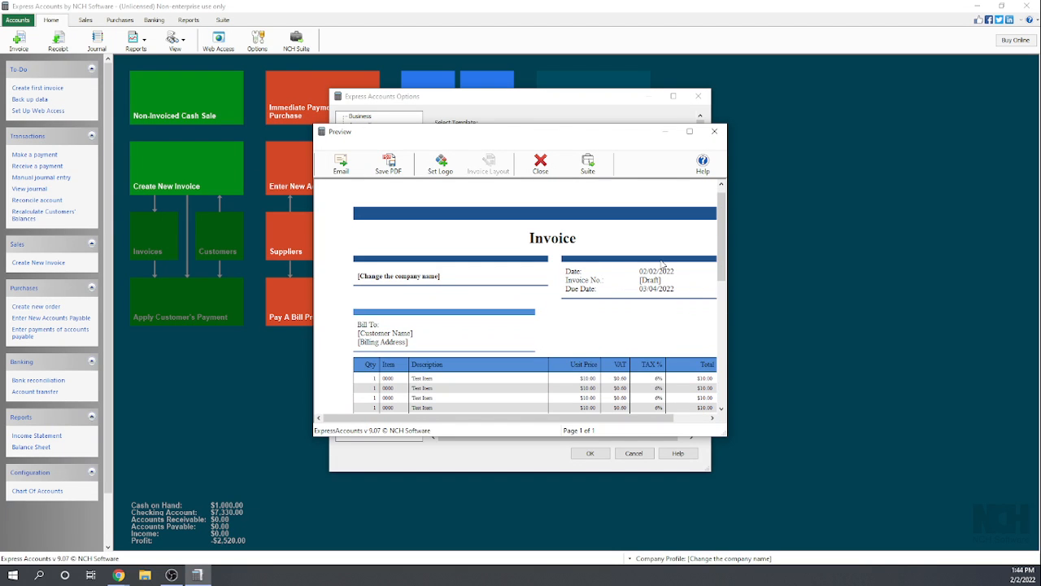
pyautogui.scroll(-10, 664, 266)
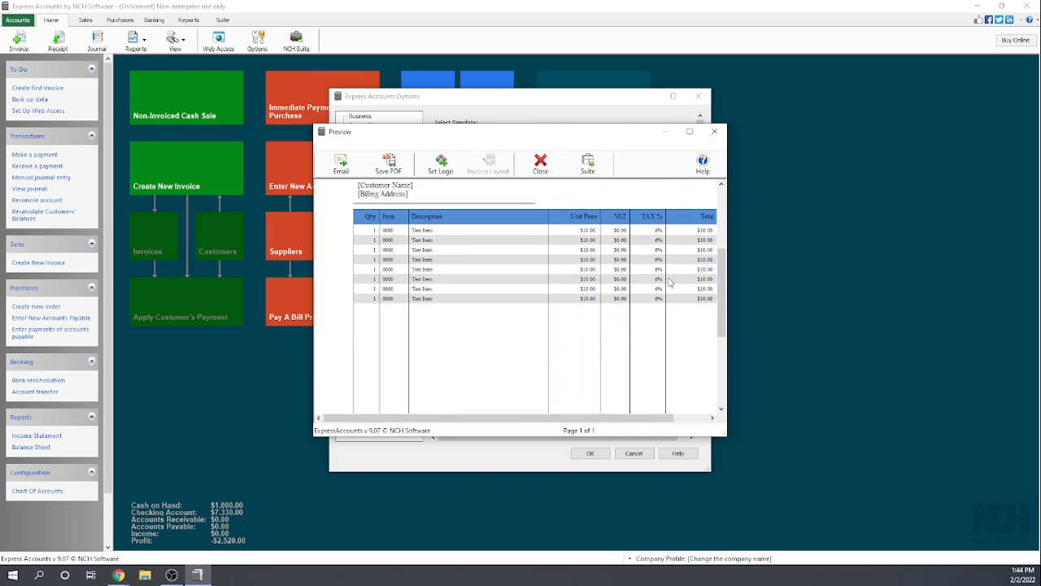
pyautogui.scroll(10, 671, 288)
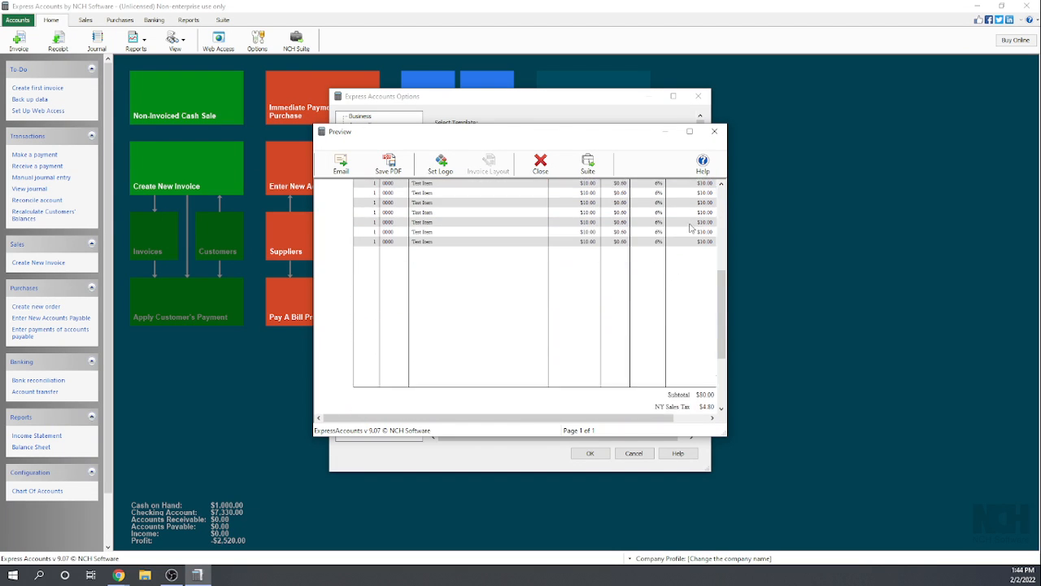
pyautogui.click(716, 132)
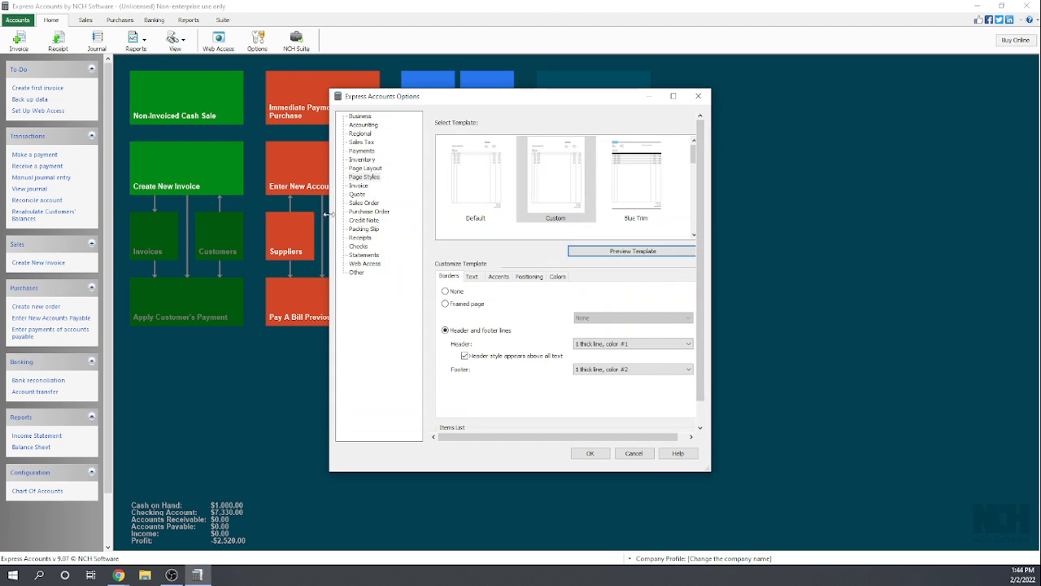
# - Preview the invoice from the Invoice options, agreeing to save the settings, and examine its header and item table
pyautogui.click(357, 186)
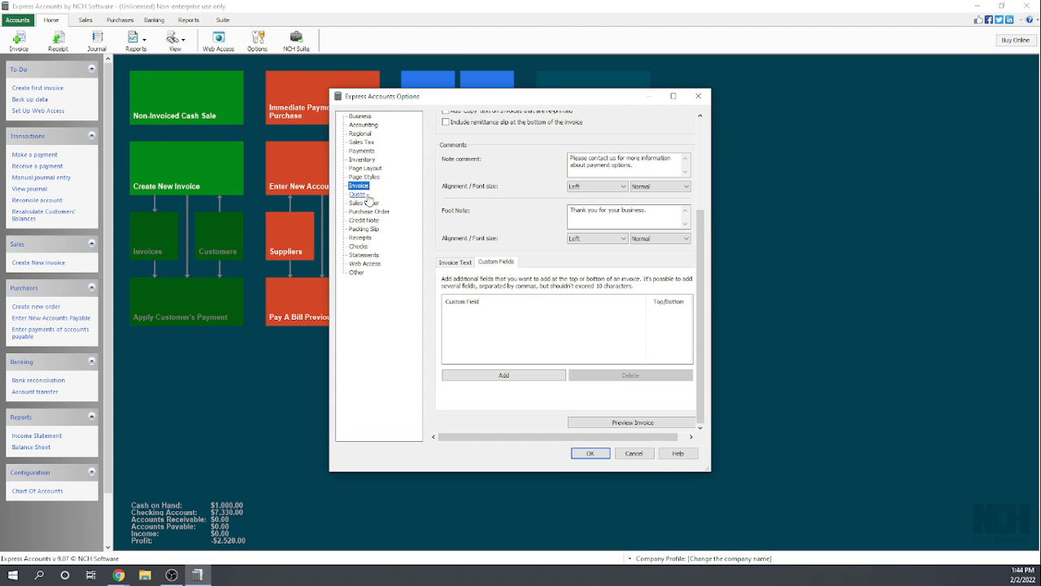
pyautogui.click(633, 422)
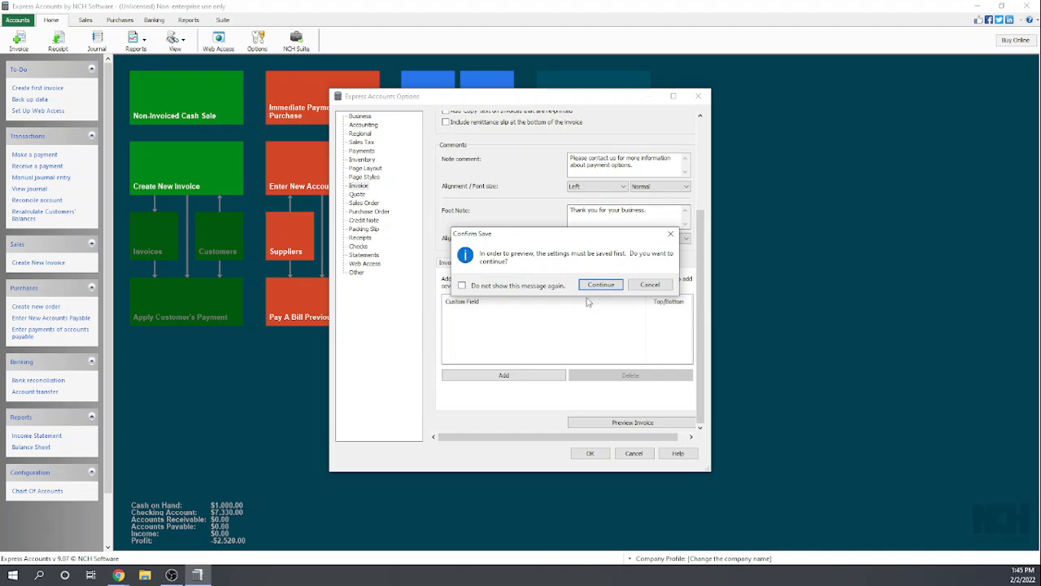
pyautogui.click(602, 286)
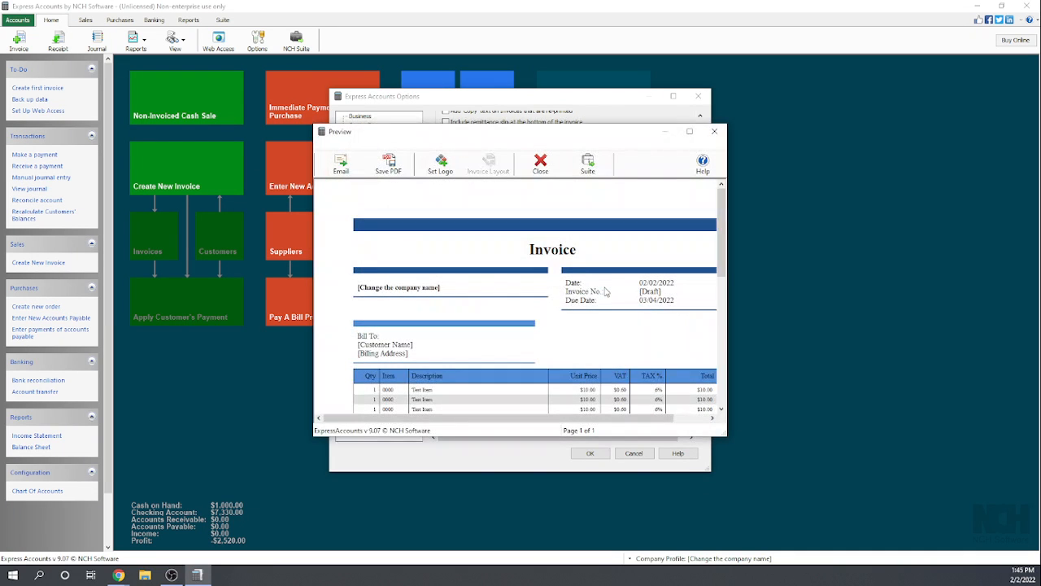
pyautogui.scroll(-1, 612, 353)
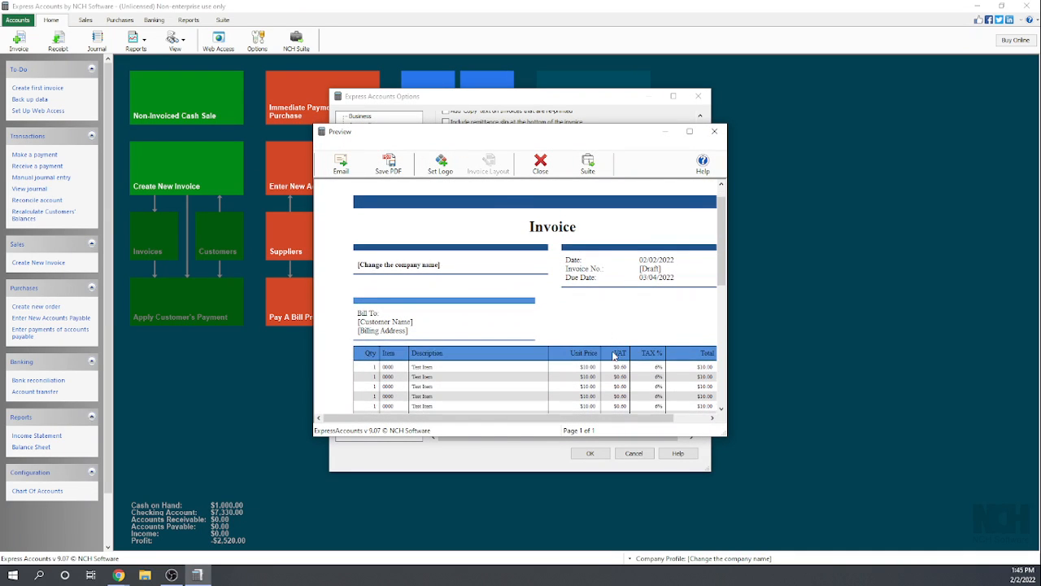
pyautogui.scroll(1, 614, 355)
# - Check how a company logo is selected without choosing one, and close the invoice preview and the options
pyautogui.click(441, 164)
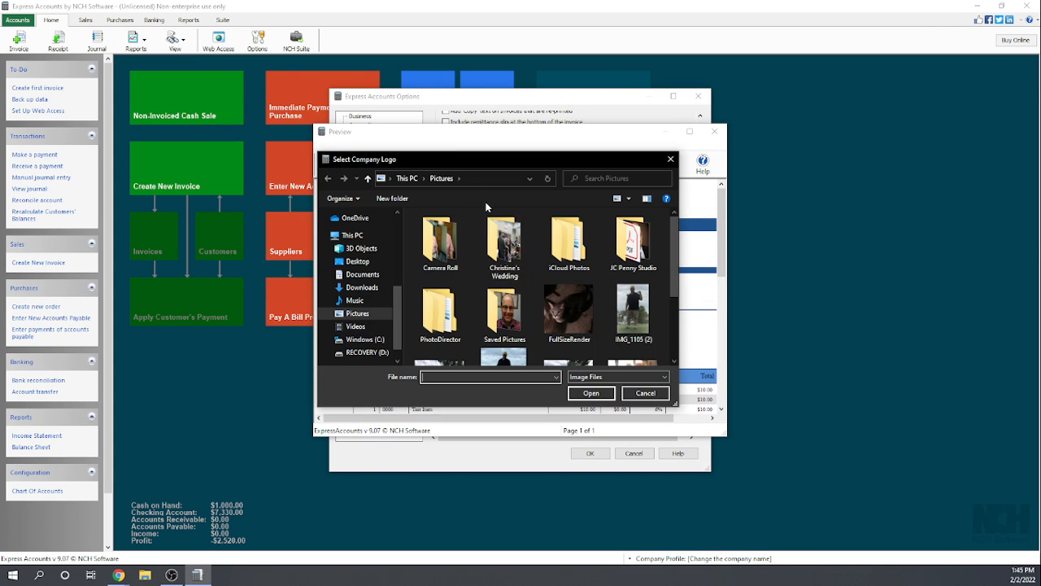
pyautogui.click(642, 394)
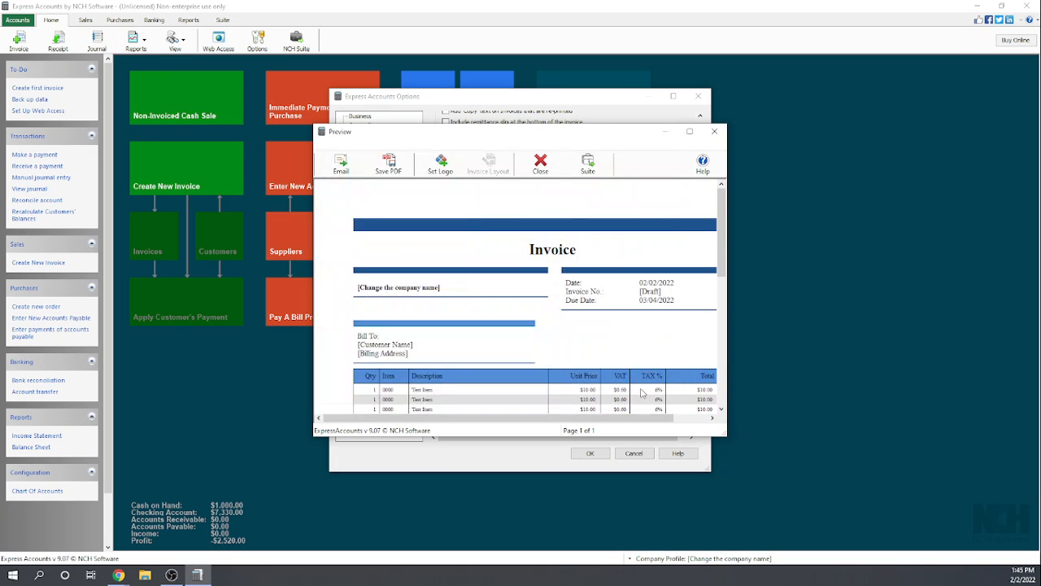
pyautogui.click(715, 133)
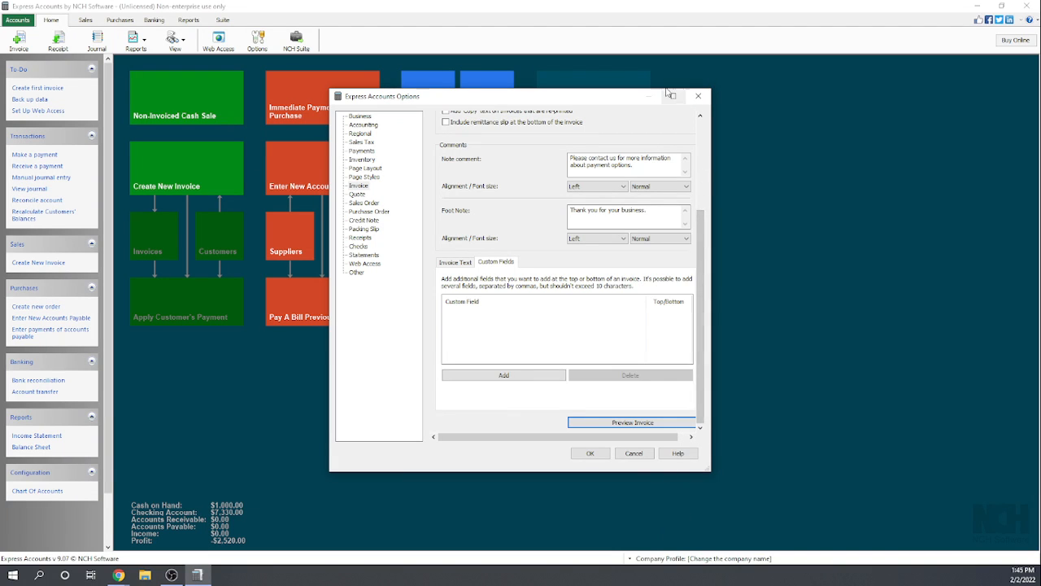
pyautogui.click(699, 97)
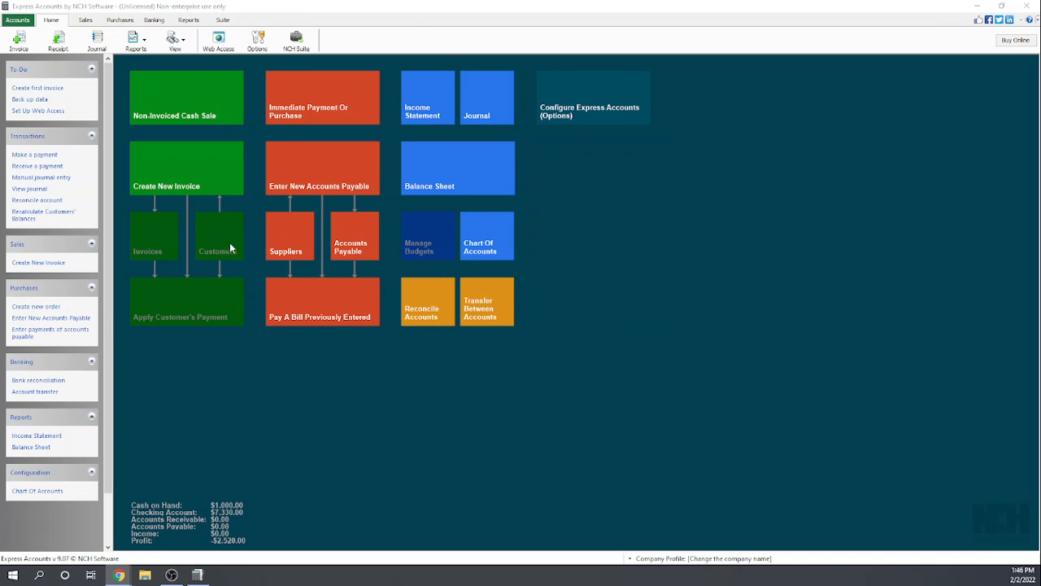
# - Start a new sales invoice for the customer Family Bowling with Checking Account as the deposit account
pyautogui.click(84, 20)
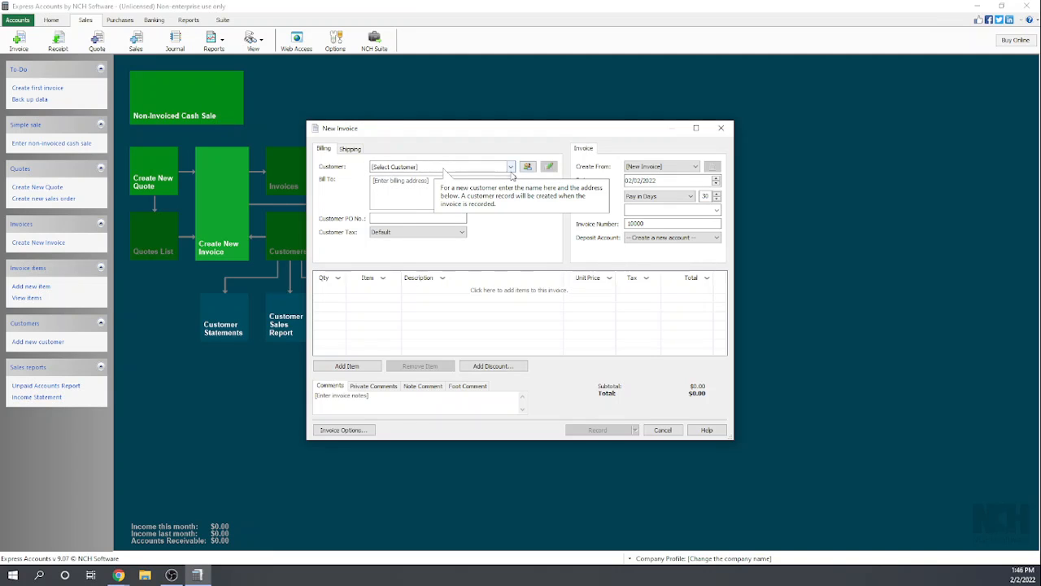
pyautogui.click(512, 167)
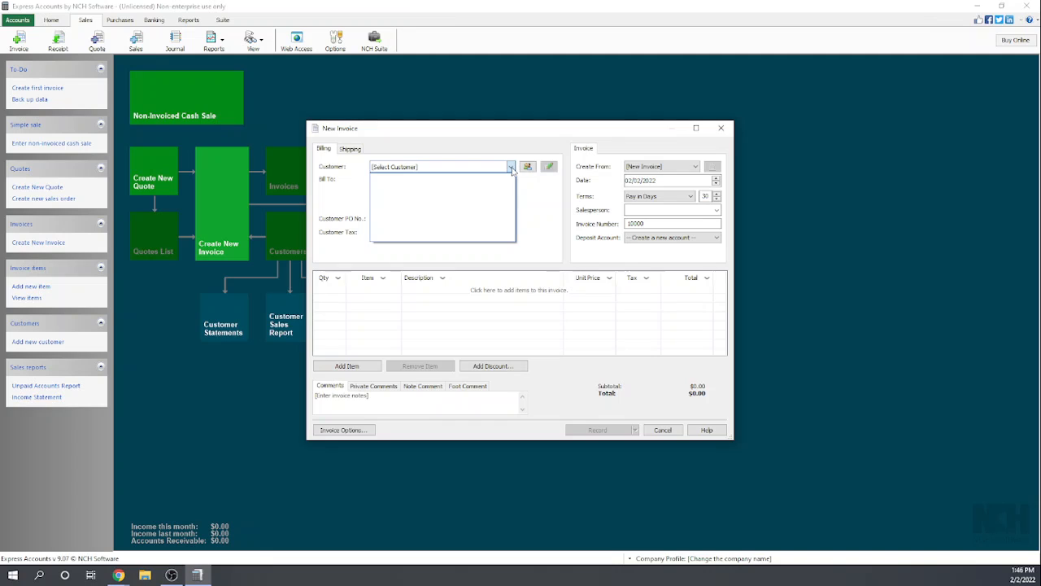
pyautogui.click(486, 165)
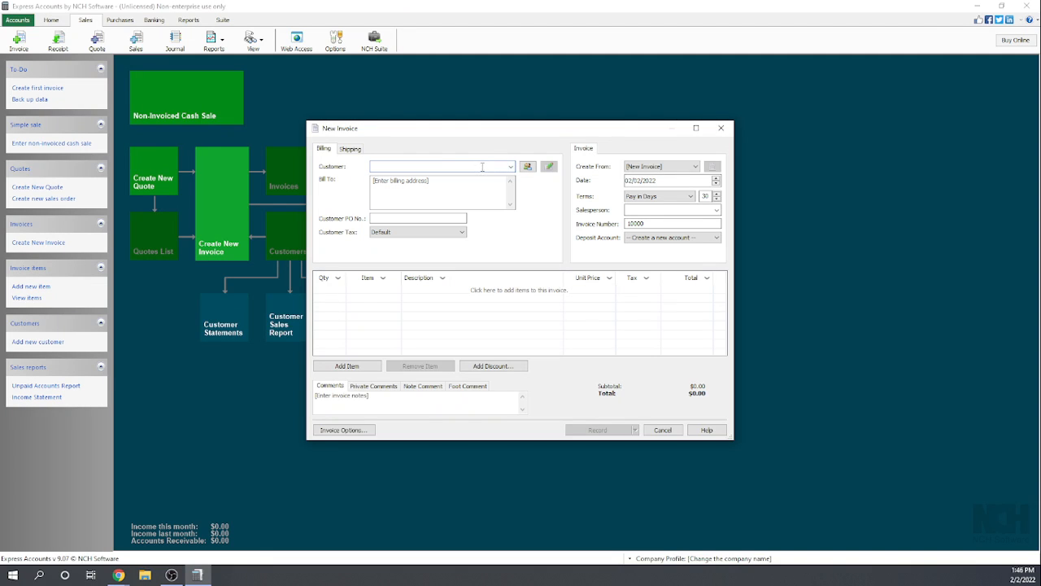
pyautogui.write('FAss')
pyautogui.press('BackSpace')
pyautogui.write('ly Bowling')
pyautogui.press('Tab')
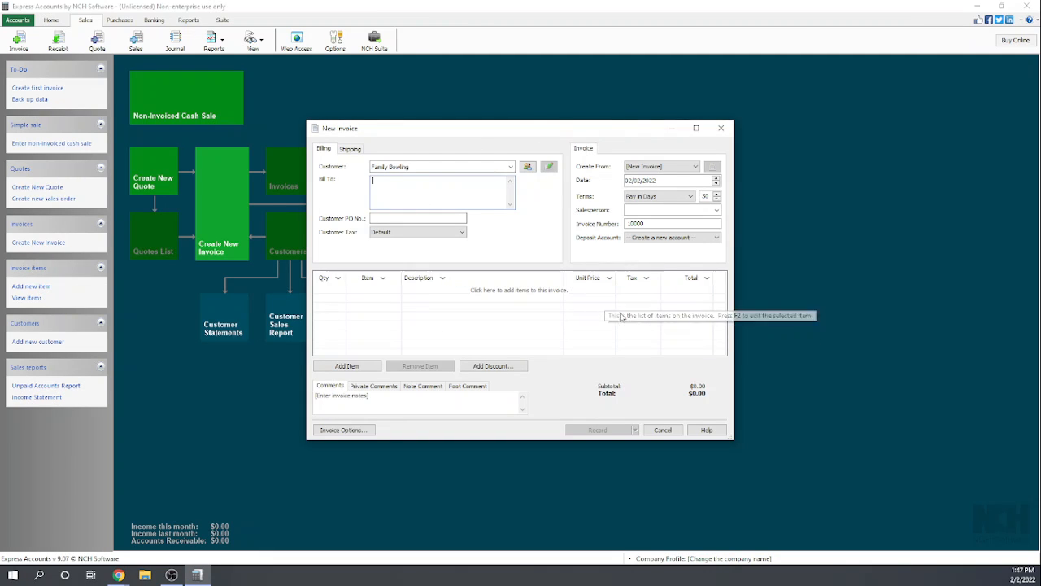
pyautogui.click(717, 238)
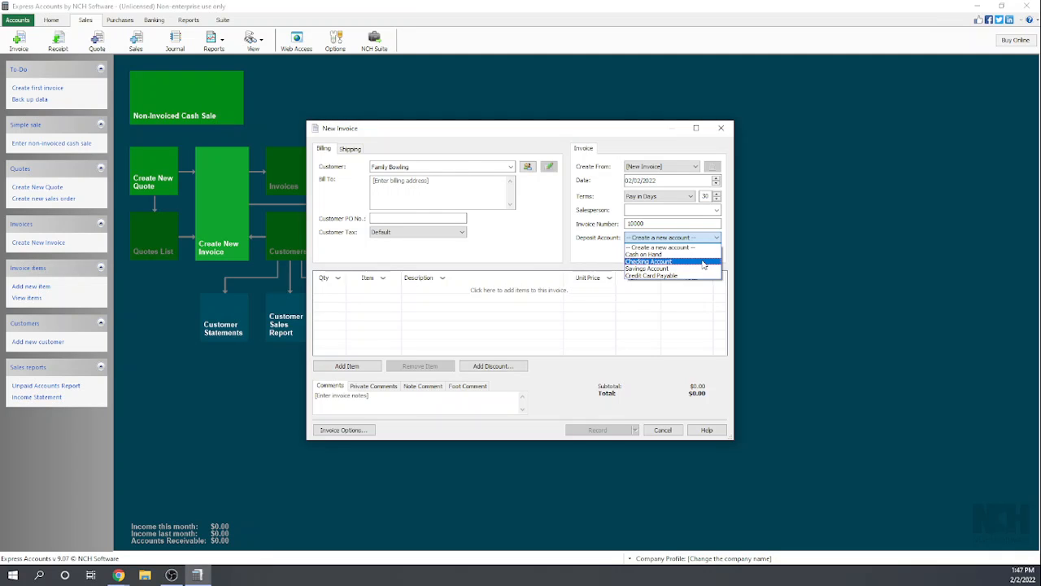
pyautogui.click(703, 262)
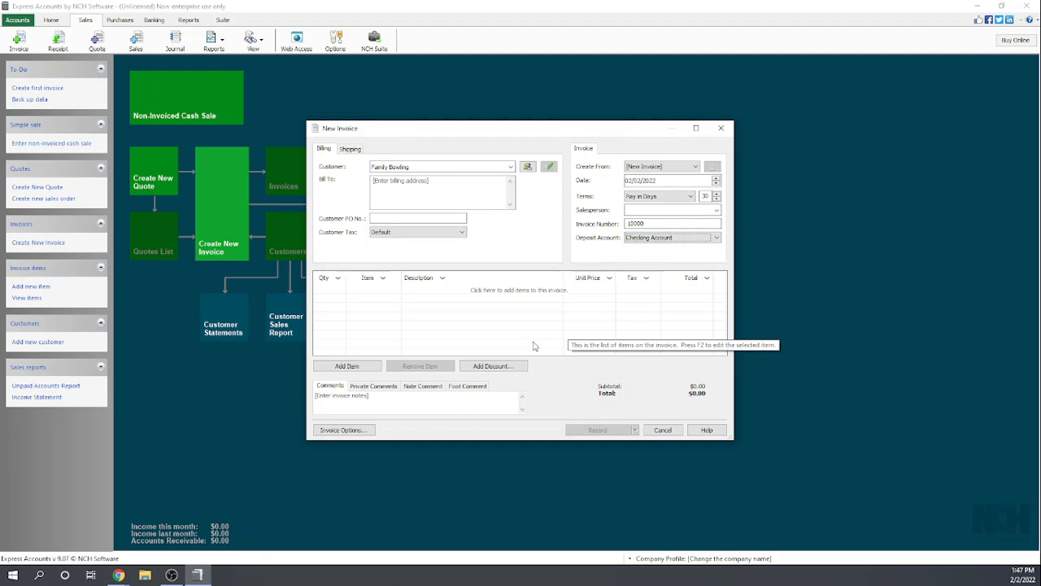
# - Add a line for the Contract Labor item with a quantity of 40 to the invoice
pyautogui.click(333, 290)
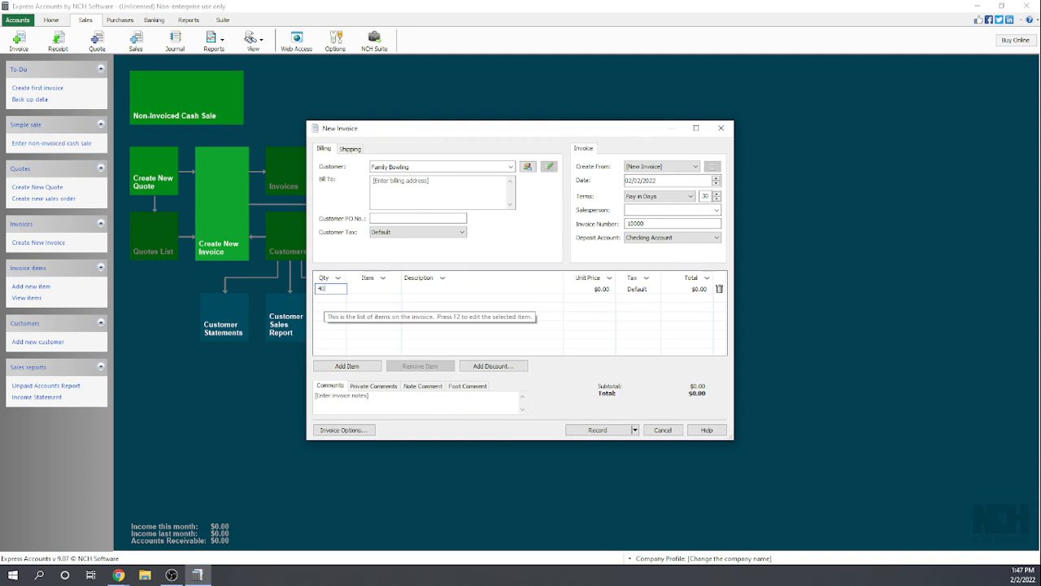
pyautogui.write('40')
pyautogui.press('Tab')
pyautogui.write('cont')
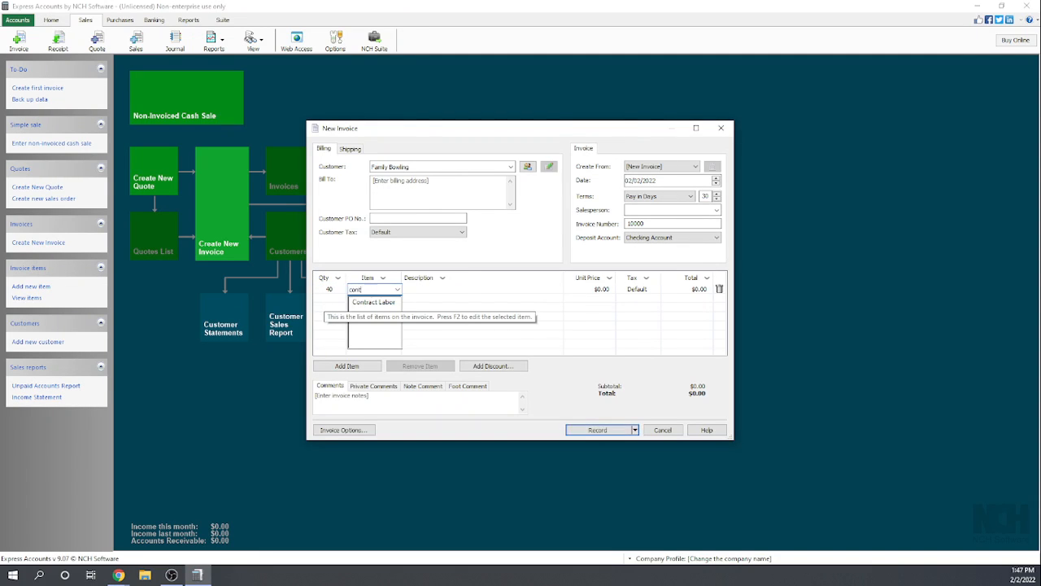
pyautogui.click(364, 302)
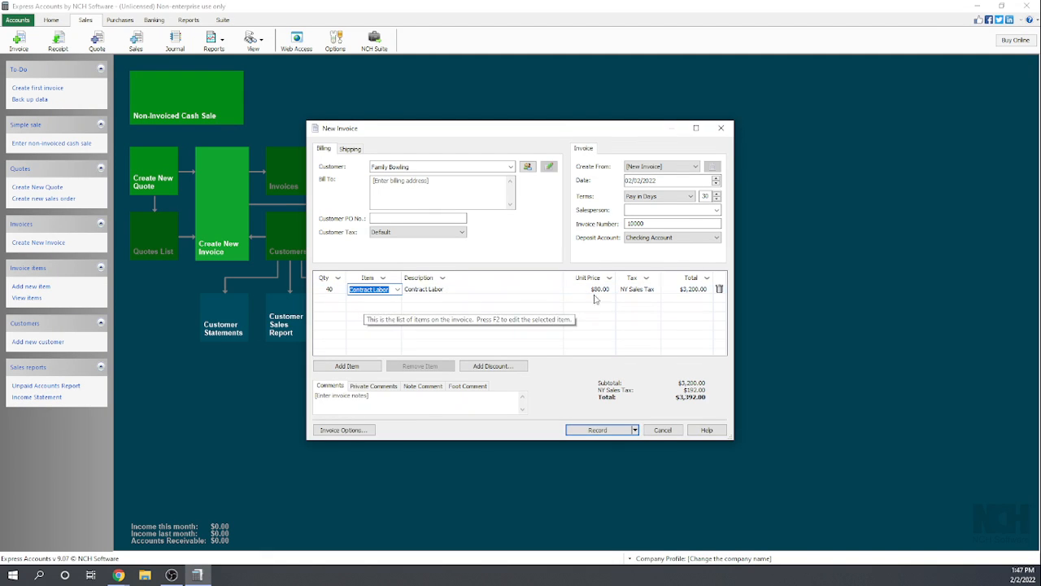
# - Try VAT as the header of the invoice's tax column and switch it back to Tax
pyautogui.click(647, 279)
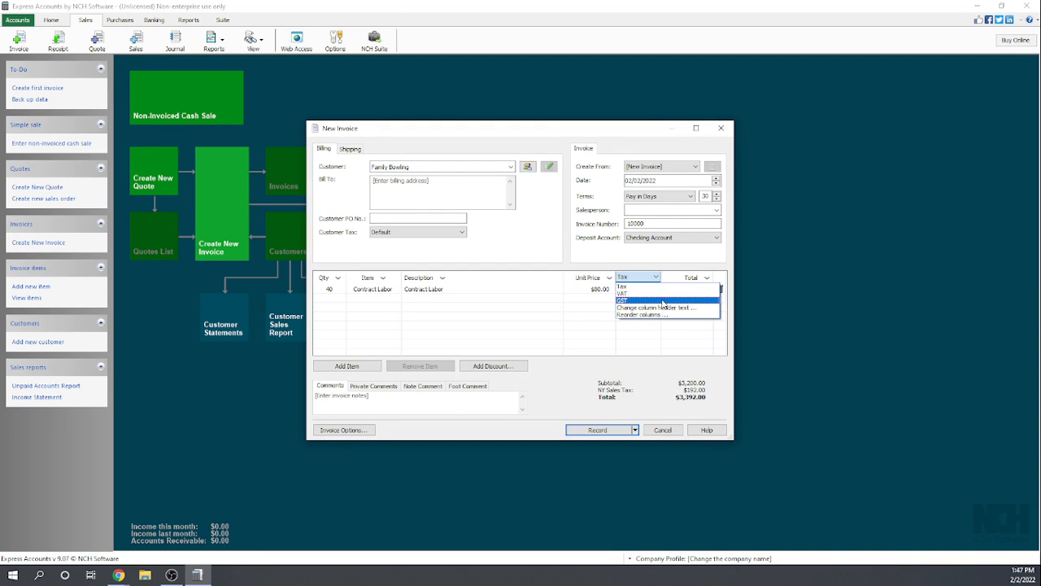
pyautogui.click(638, 342)
pyautogui.click(655, 279)
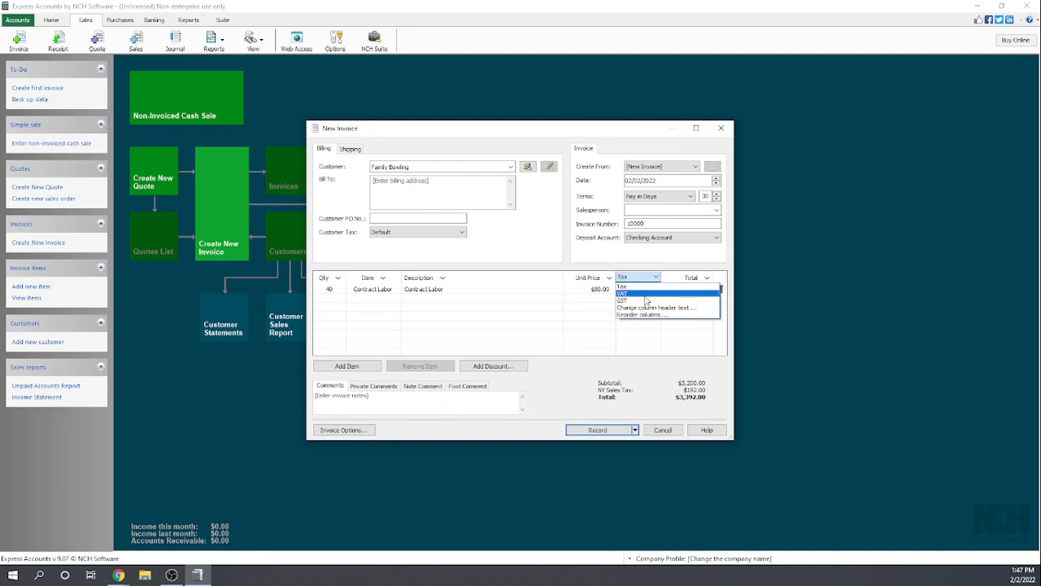
pyautogui.click(651, 293)
pyautogui.click(651, 280)
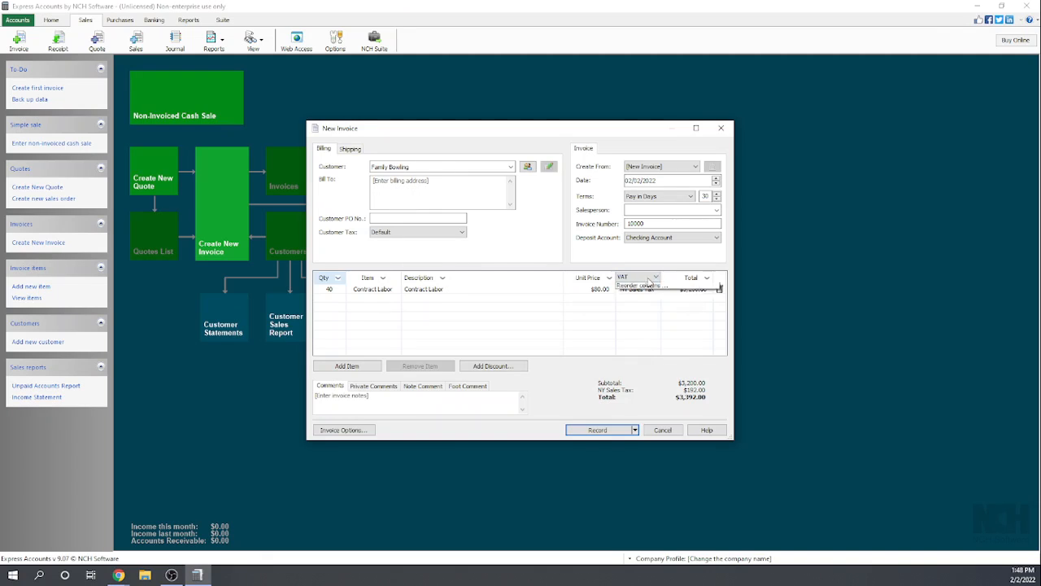
pyautogui.click(643, 286)
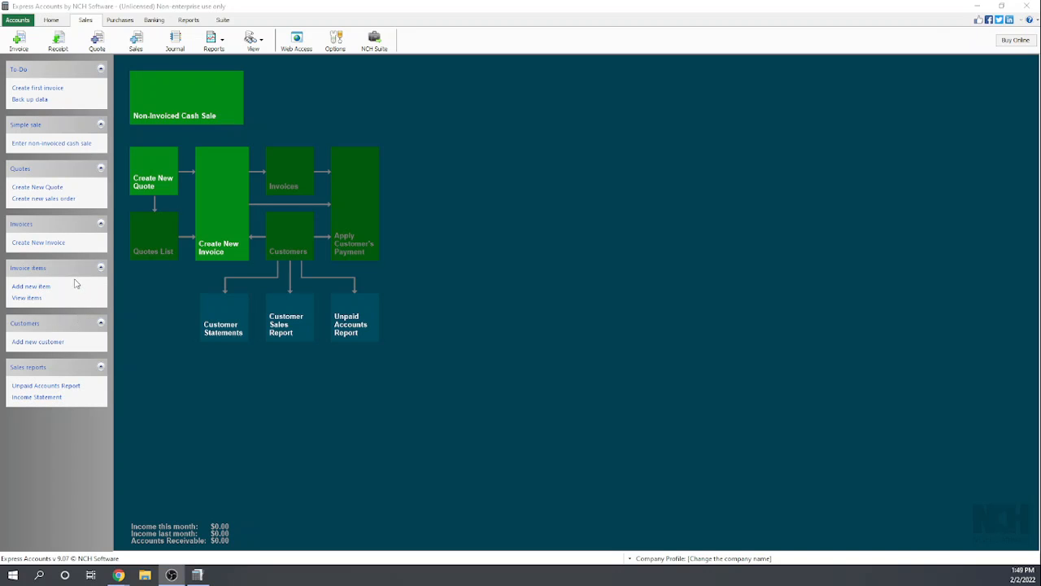
# - Set the tax of the Contract Labor invoice item to None and save the item
pyautogui.click(27, 298)
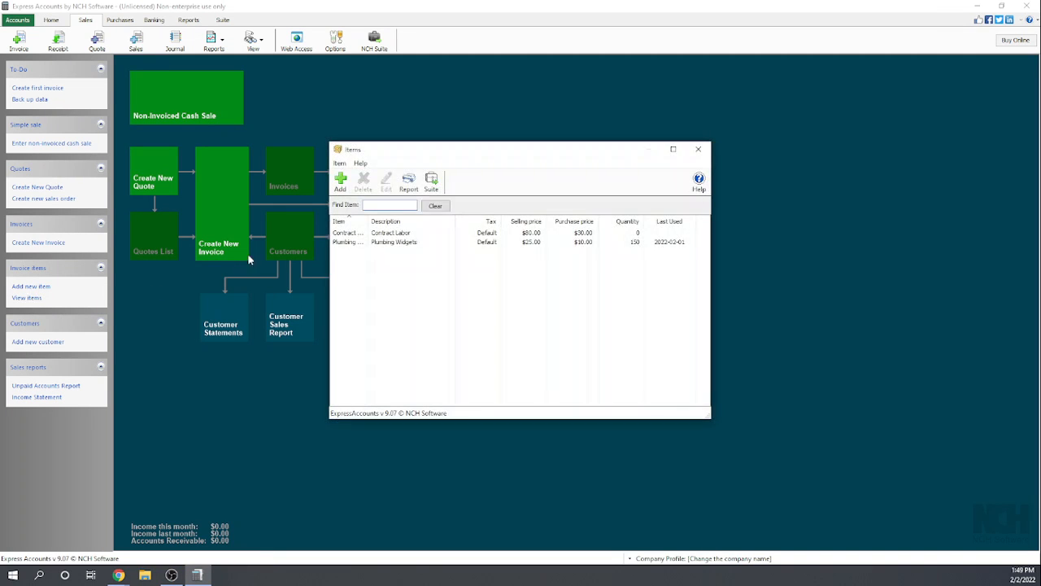
pyautogui.click(388, 235)
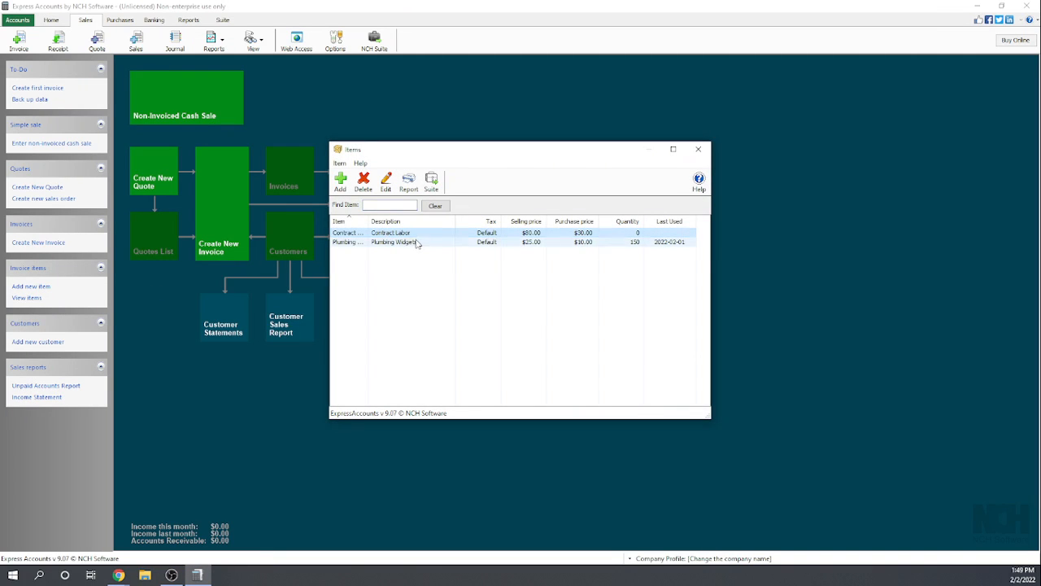
pyautogui.click(386, 183)
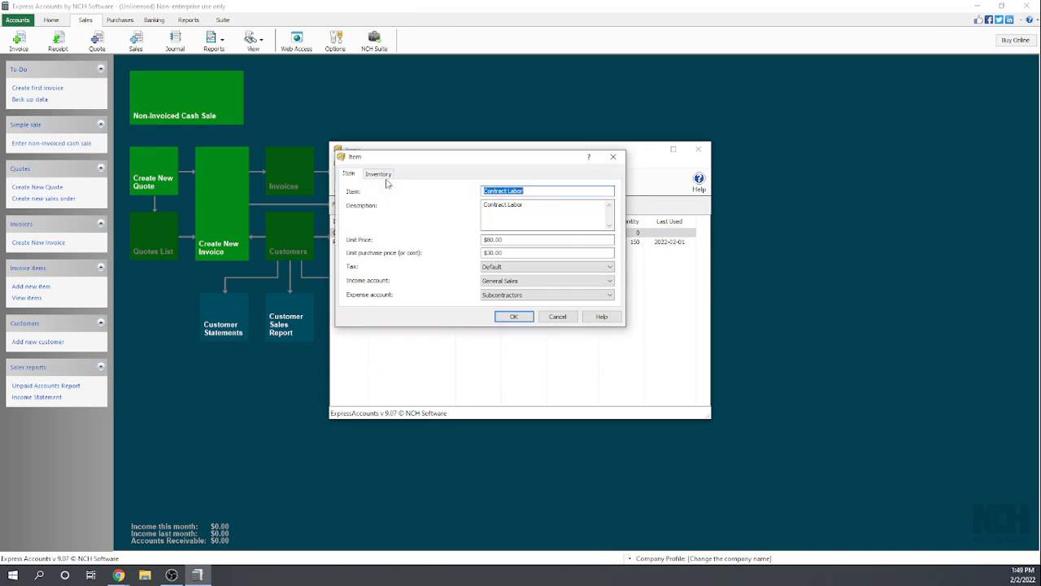
pyautogui.click(511, 267)
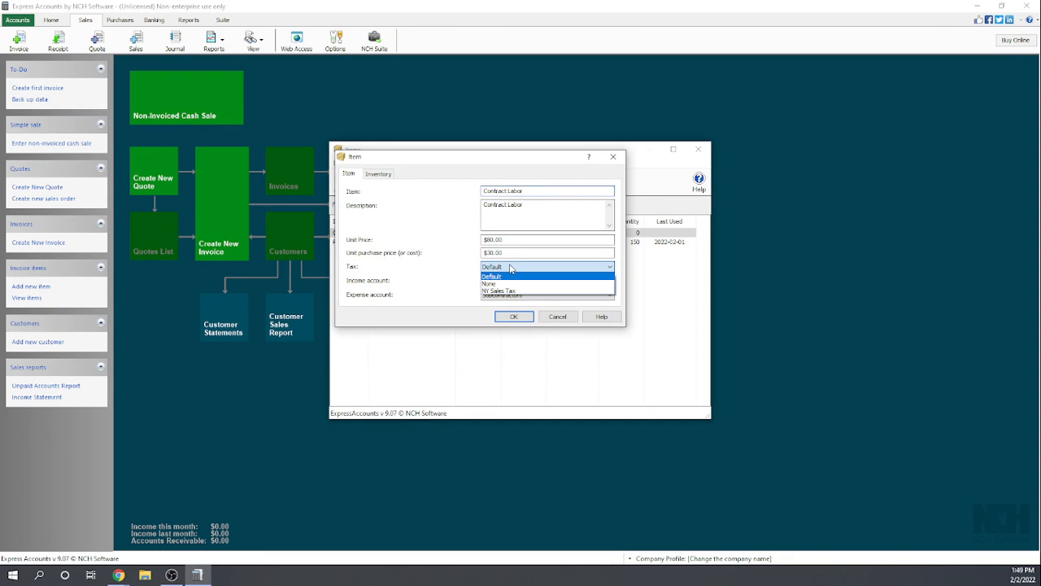
pyautogui.click(497, 285)
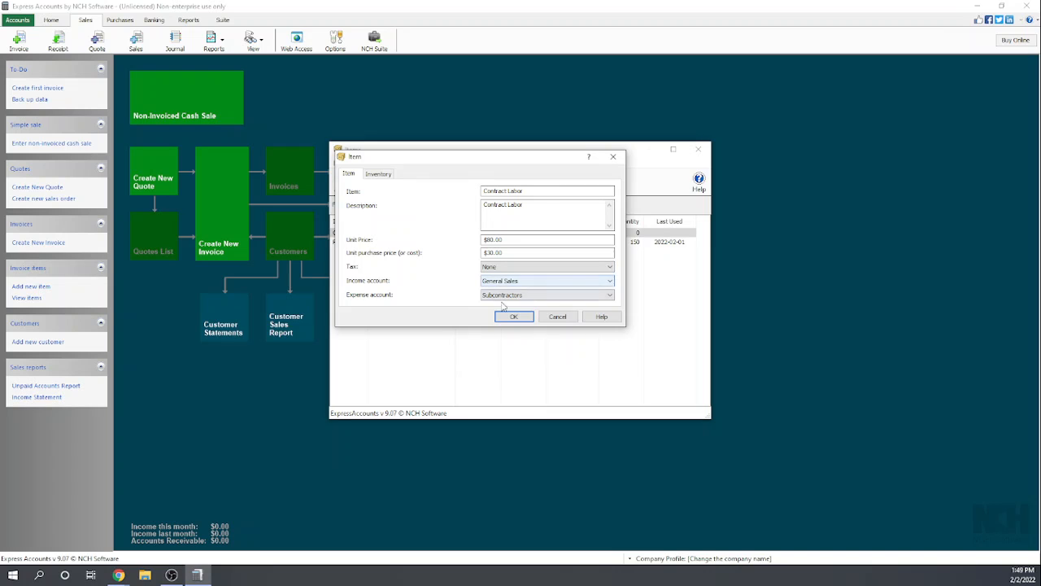
pyautogui.click(513, 318)
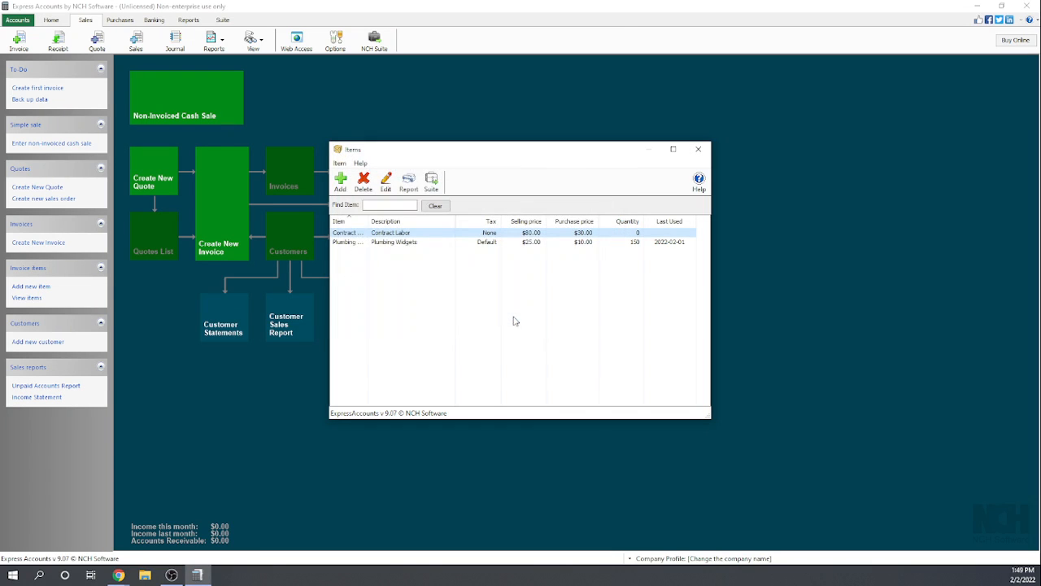
# - Set the tax of the Plumbing Widgets invoice item to NY Sales Tax, save it and close the items list
pyautogui.click(391, 242)
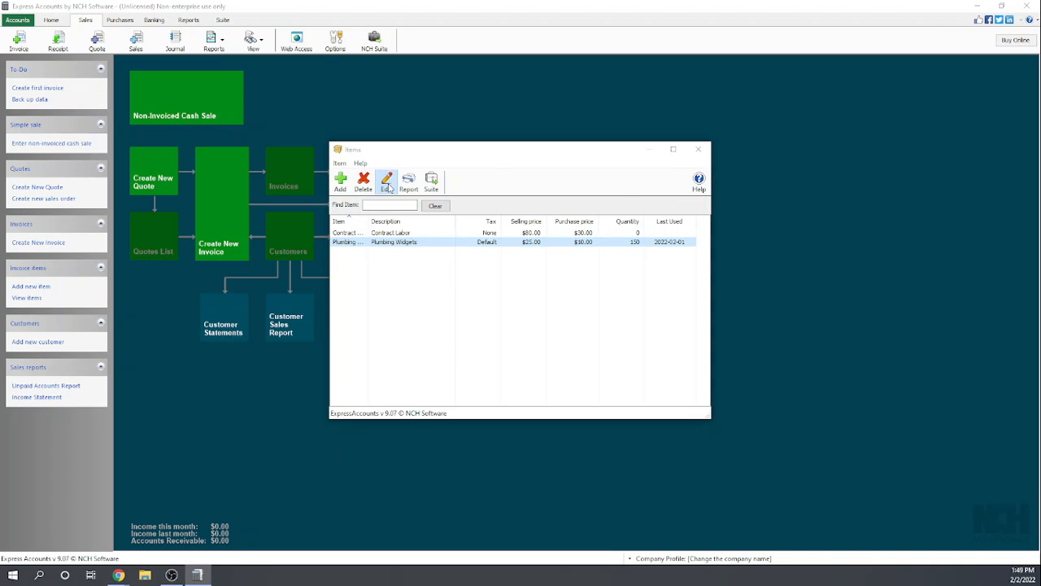
pyautogui.click(385, 181)
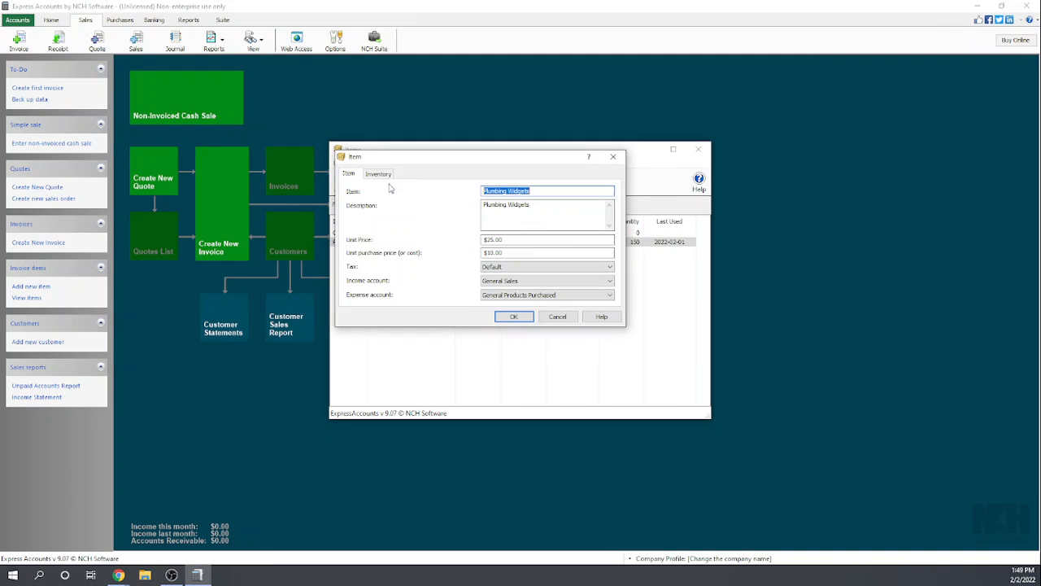
pyautogui.click(498, 270)
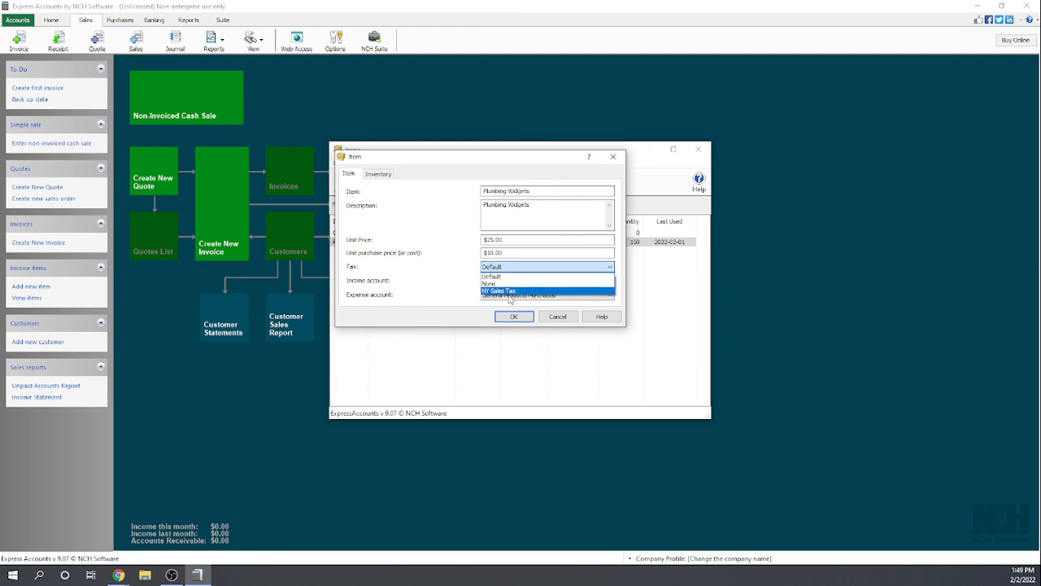
pyautogui.click(508, 291)
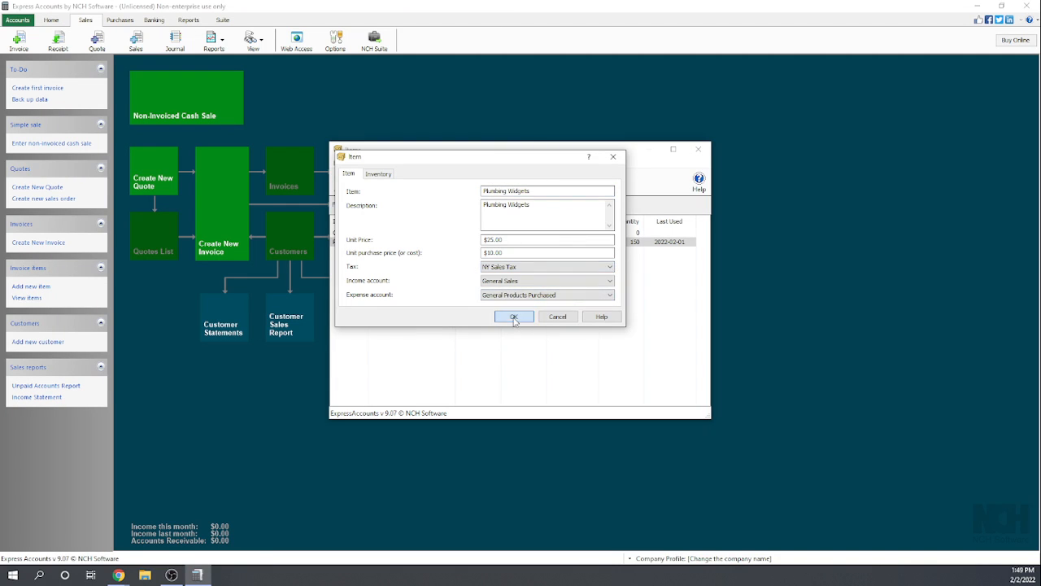
pyautogui.click(514, 316)
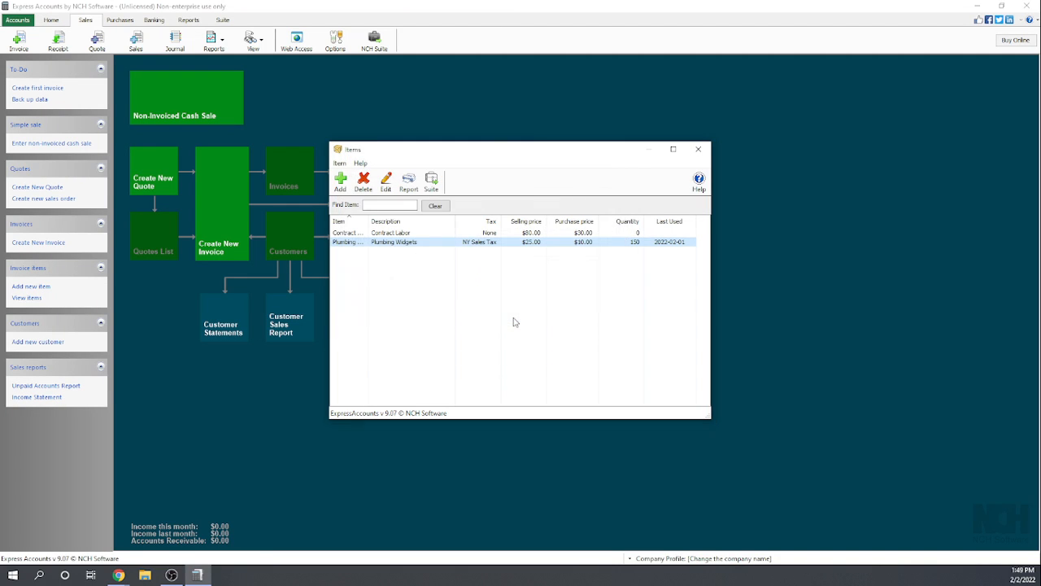
pyautogui.click(698, 149)
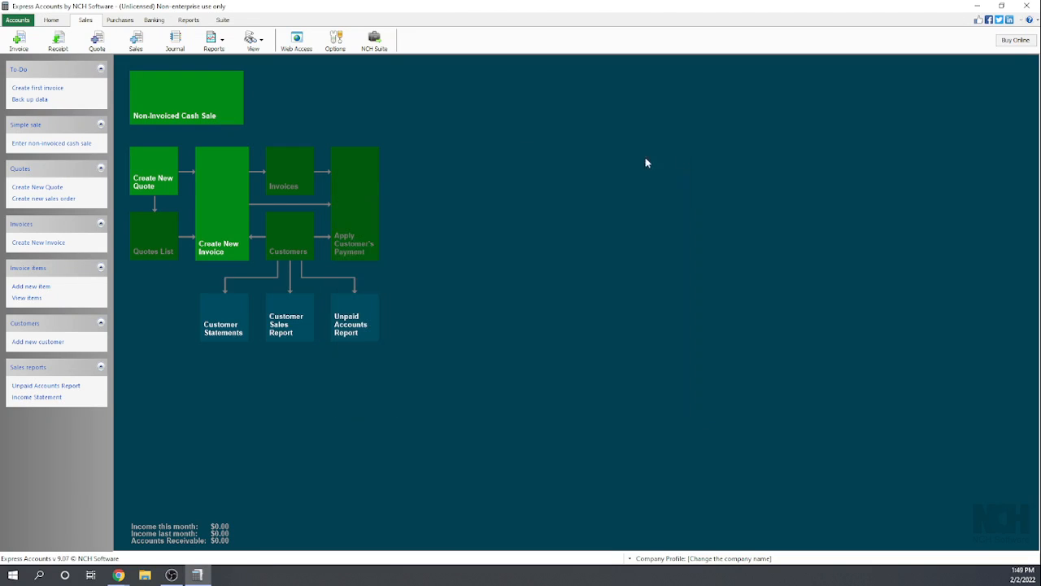
# - Create a new invoice for the customer Family Bowling with Checking Account as the deposit account
pyautogui.click(227, 202)
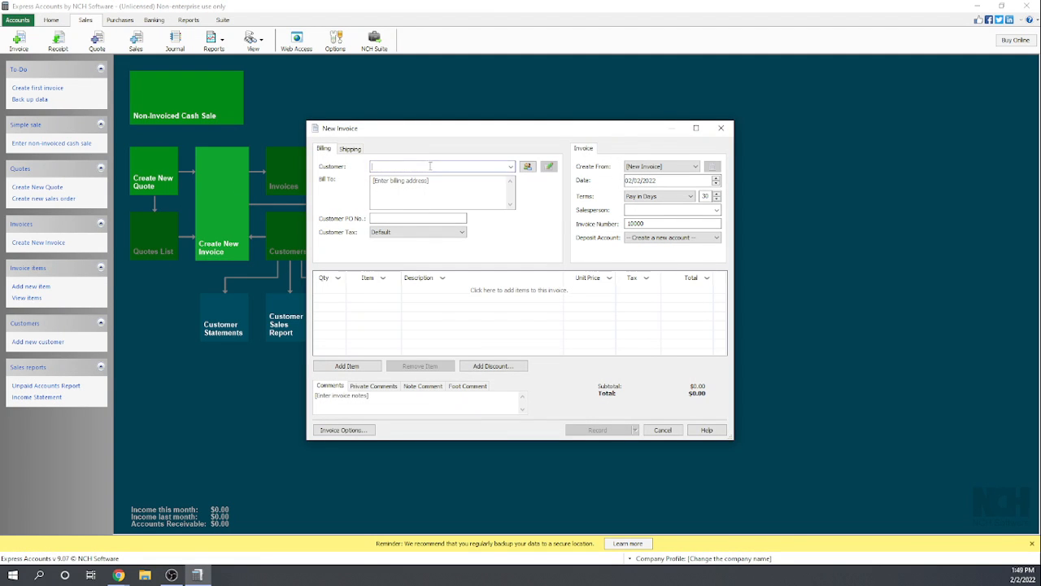
pyautogui.click(510, 167)
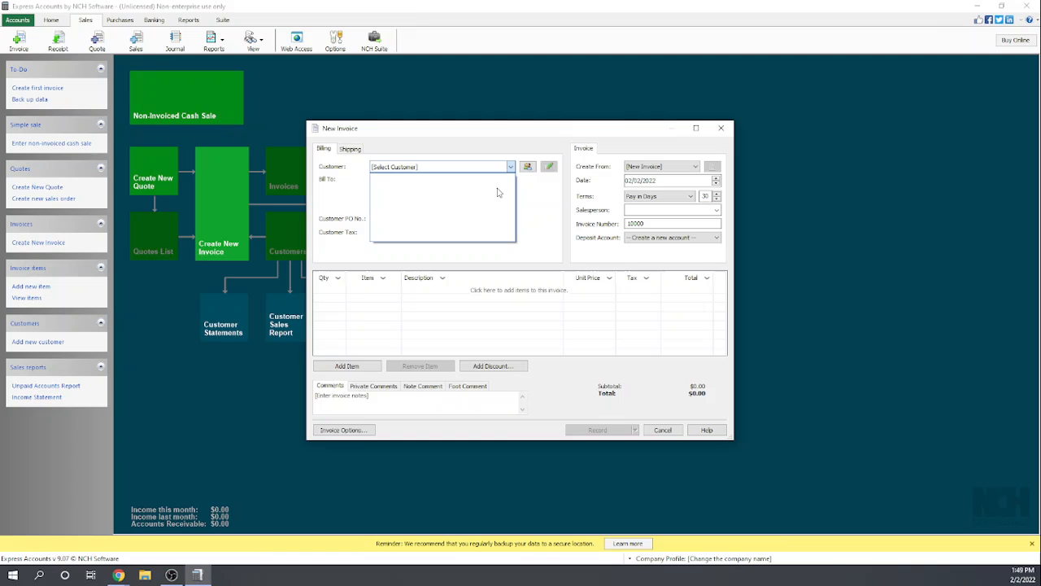
pyautogui.click(433, 167)
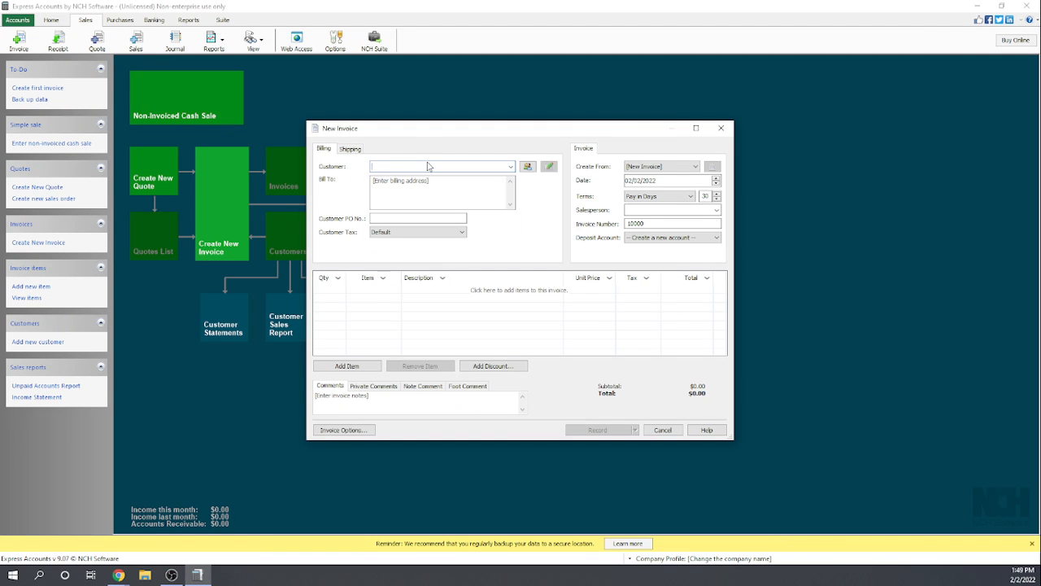
pyautogui.write('Family Bowling')
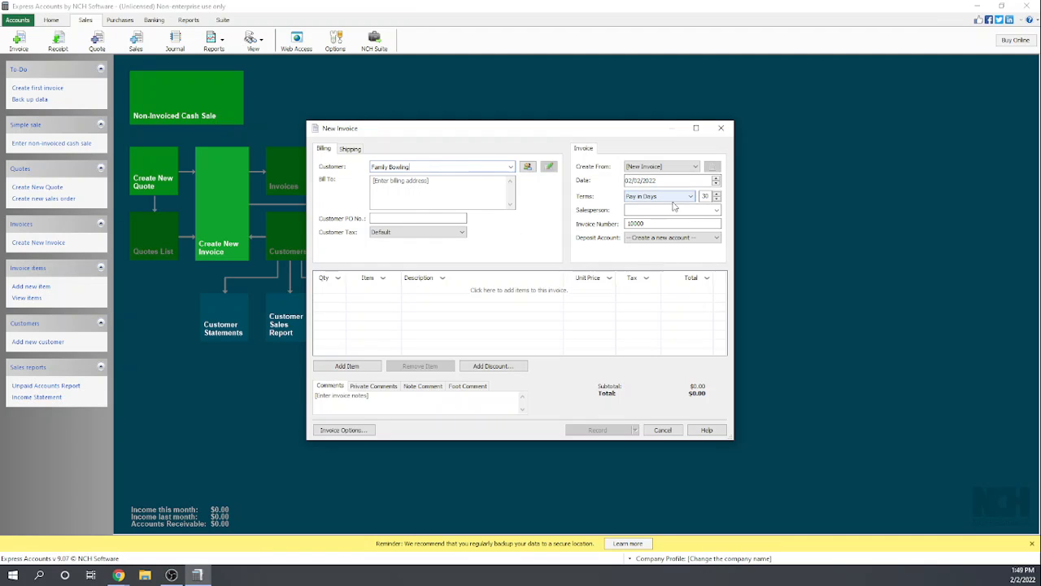
pyautogui.click(677, 237)
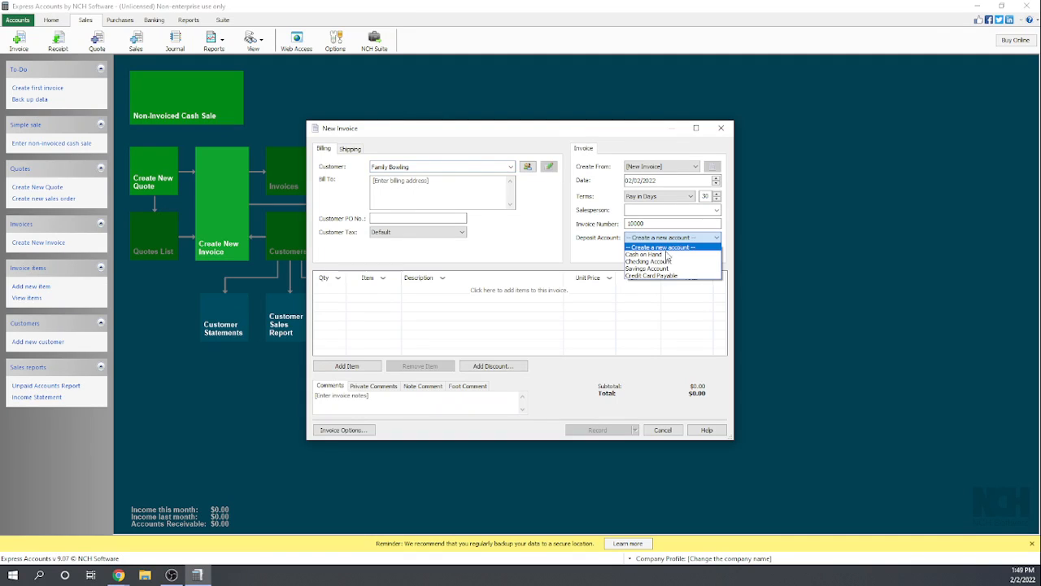
pyautogui.click(659, 267)
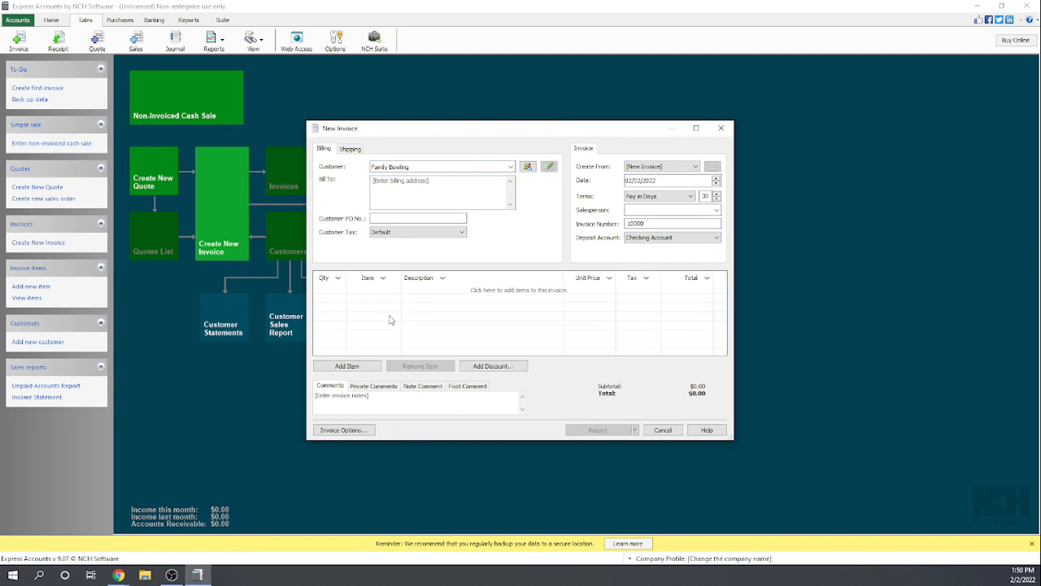
# - Enter the Contract Labor item with a quantity of 40 on the first invoice line
pyautogui.click(332, 295)
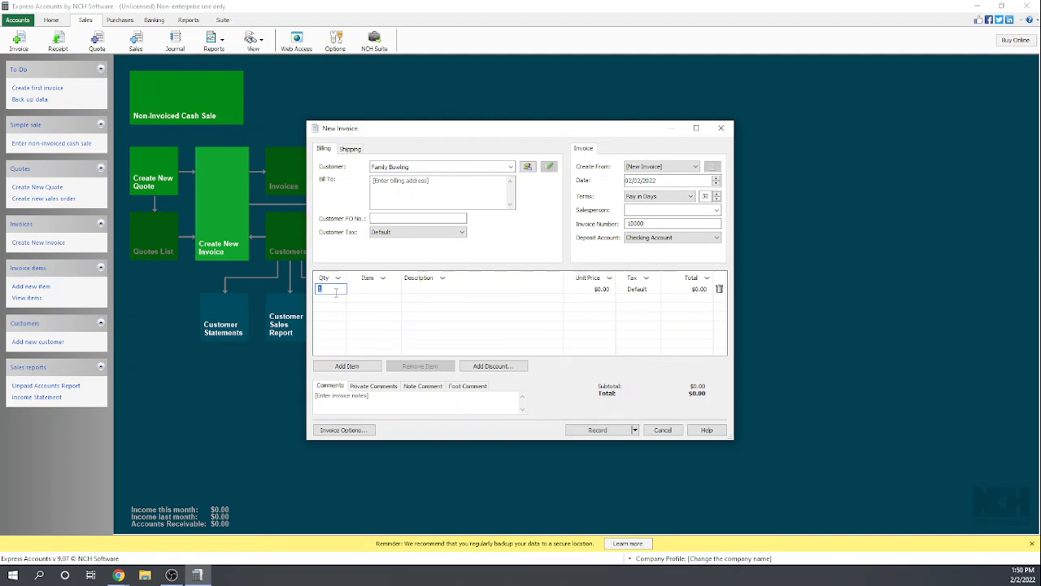
pyautogui.write('40')
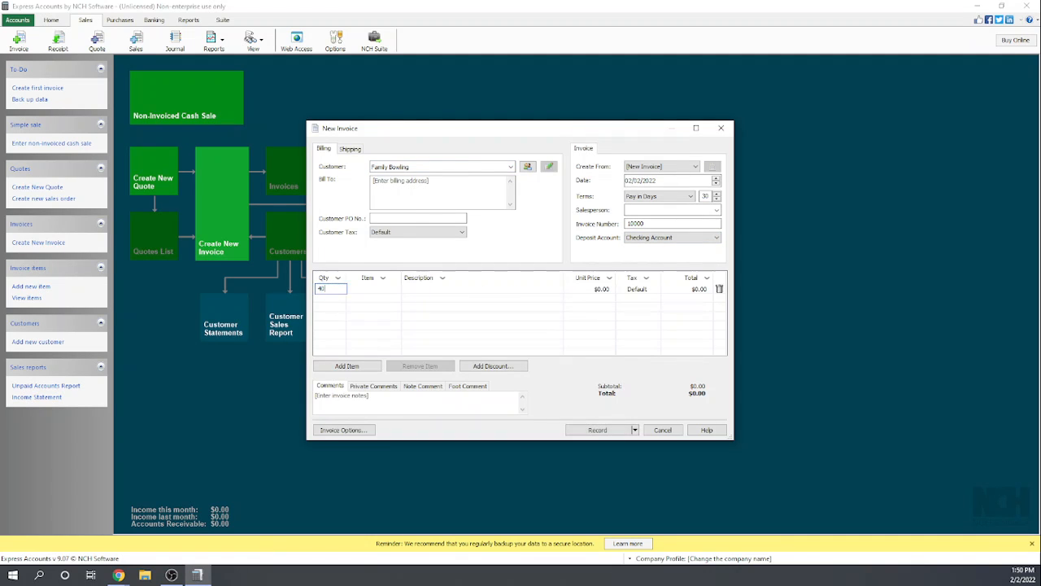
pyautogui.click(366, 290)
pyautogui.click(396, 290)
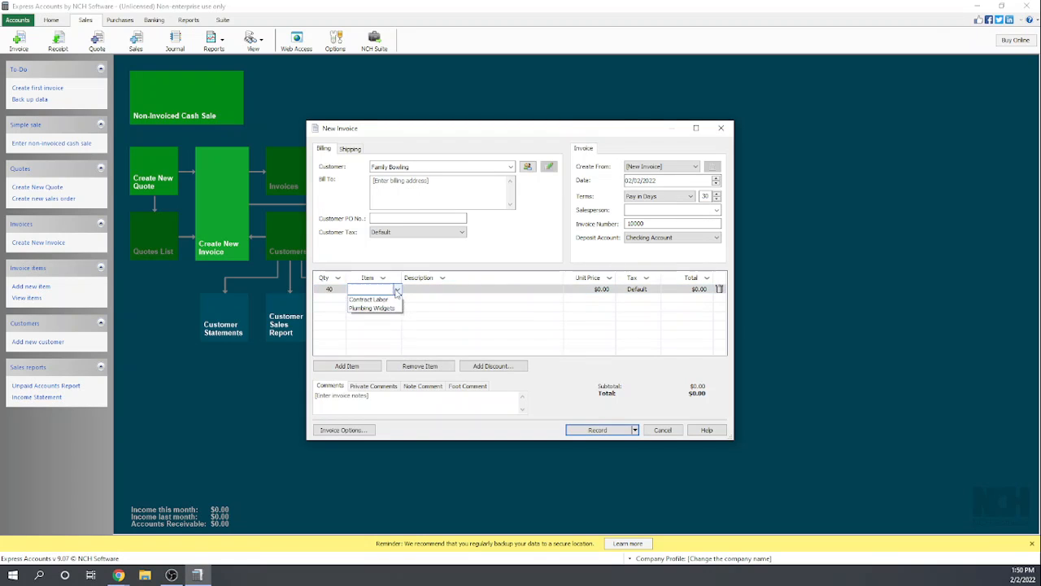
pyautogui.click(382, 297)
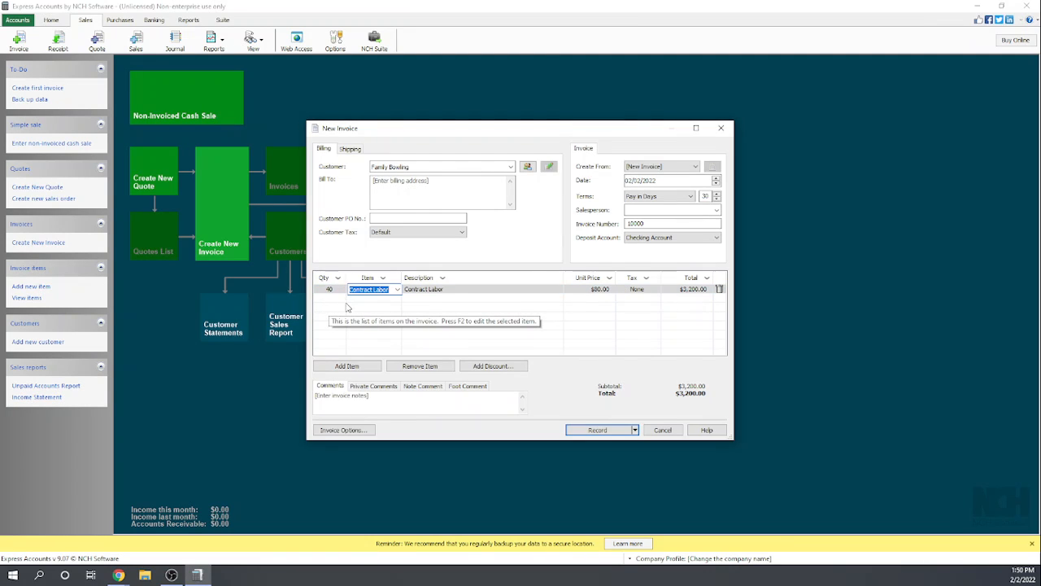
# - Add an empty second line to the Family Bowling invoice and save the invoice as a draft
pyautogui.click(332, 300)
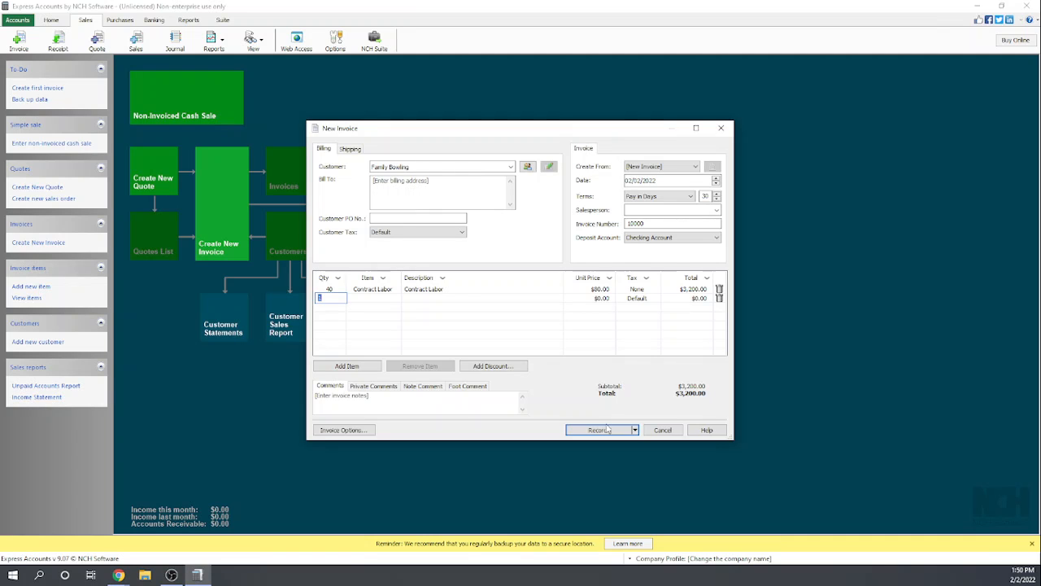
pyautogui.click(634, 430)
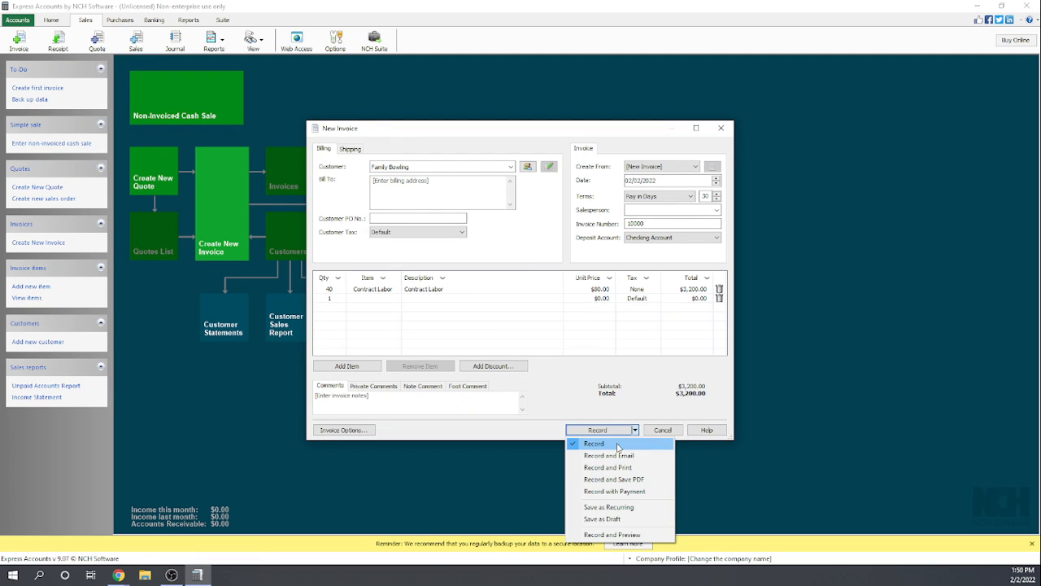
pyautogui.click(618, 519)
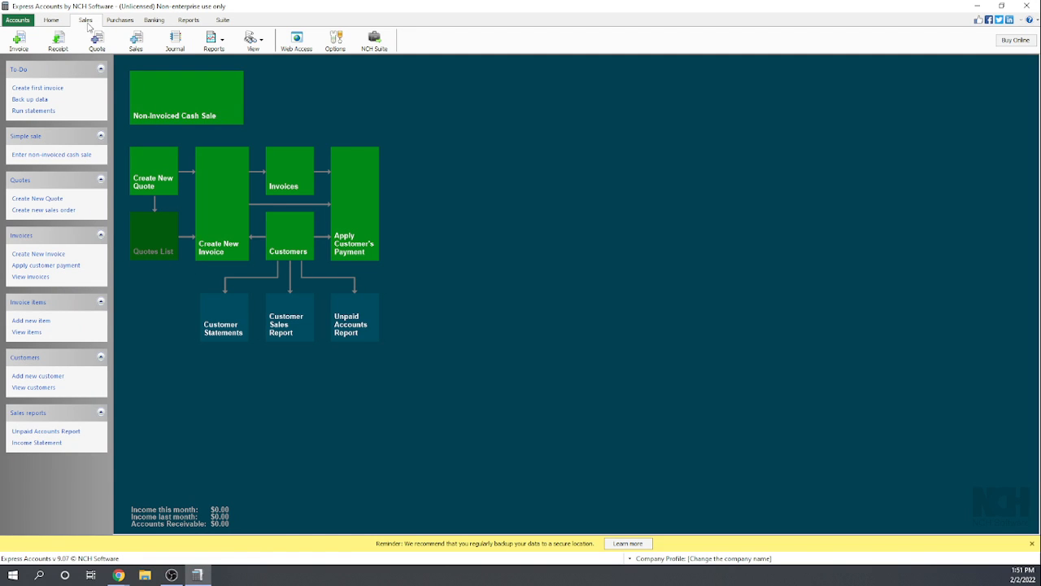
# - Start a new invoice item named Billable Expenses with its tax set to None
pyautogui.click(30, 322)
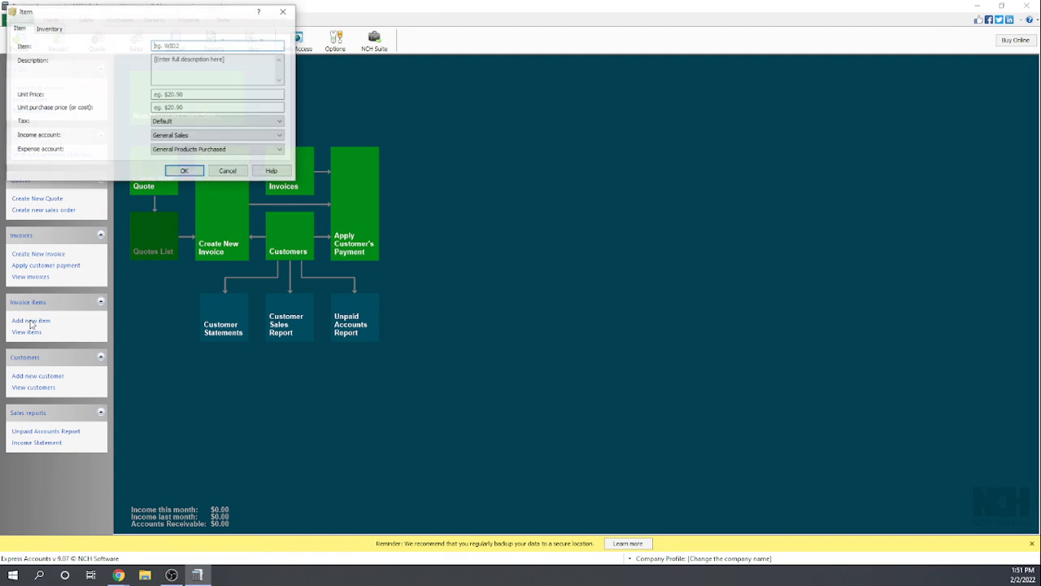
pyautogui.click(176, 45)
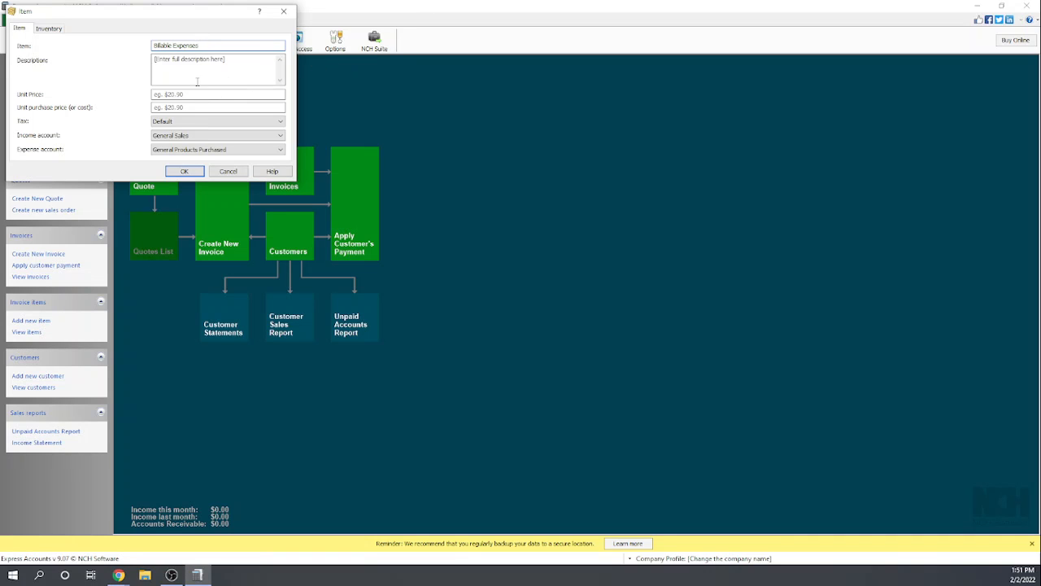
pyautogui.click(212, 122)
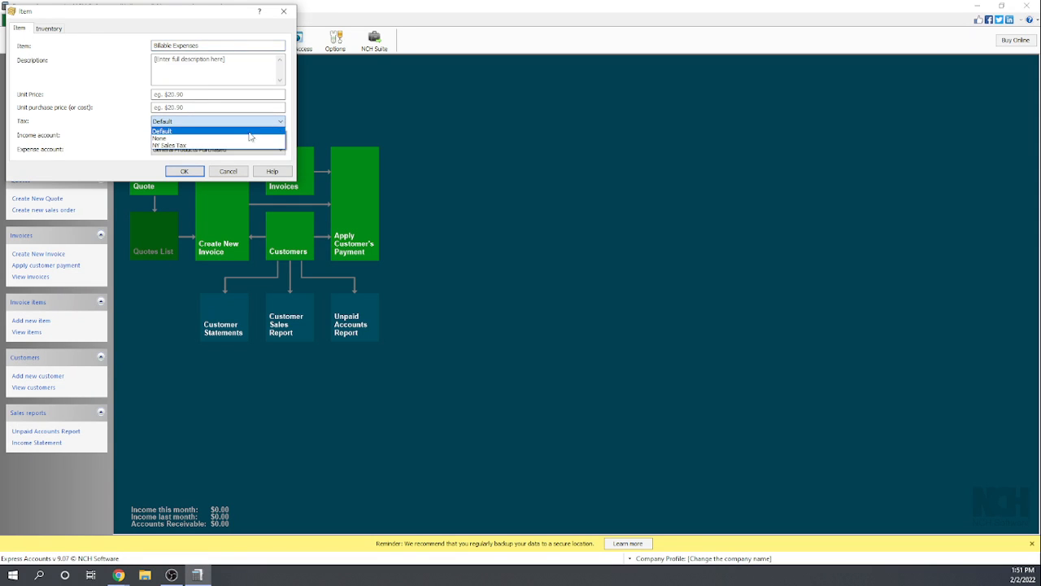
pyautogui.click(202, 140)
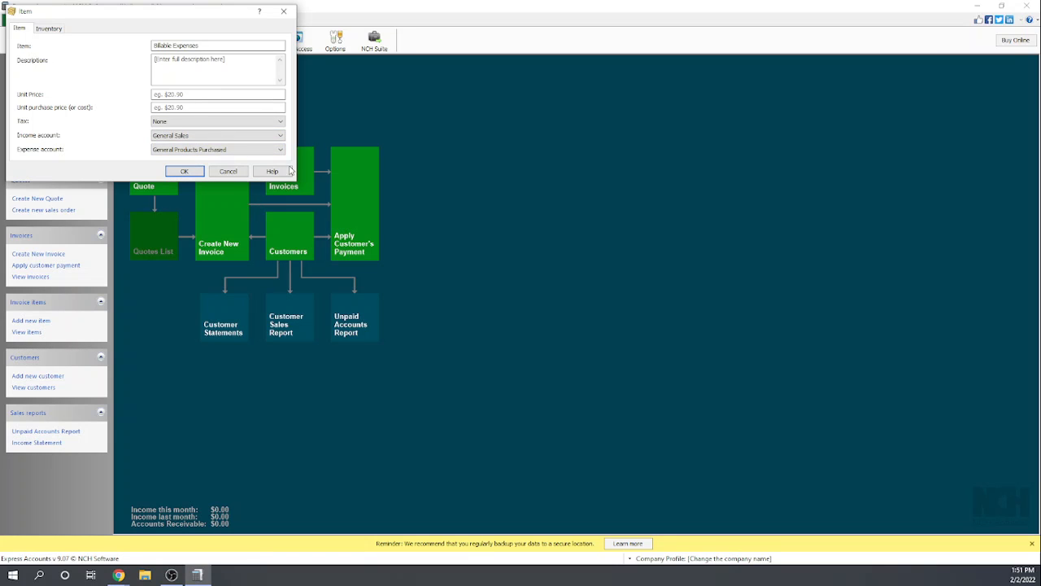
# - Give the Billable Expenses item the description "Expenses billable to customer" and a unit price of $0.00, and save it
pyautogui.click(186, 171)
pyautogui.click(190, 64)
pyautogui.click(192, 180)
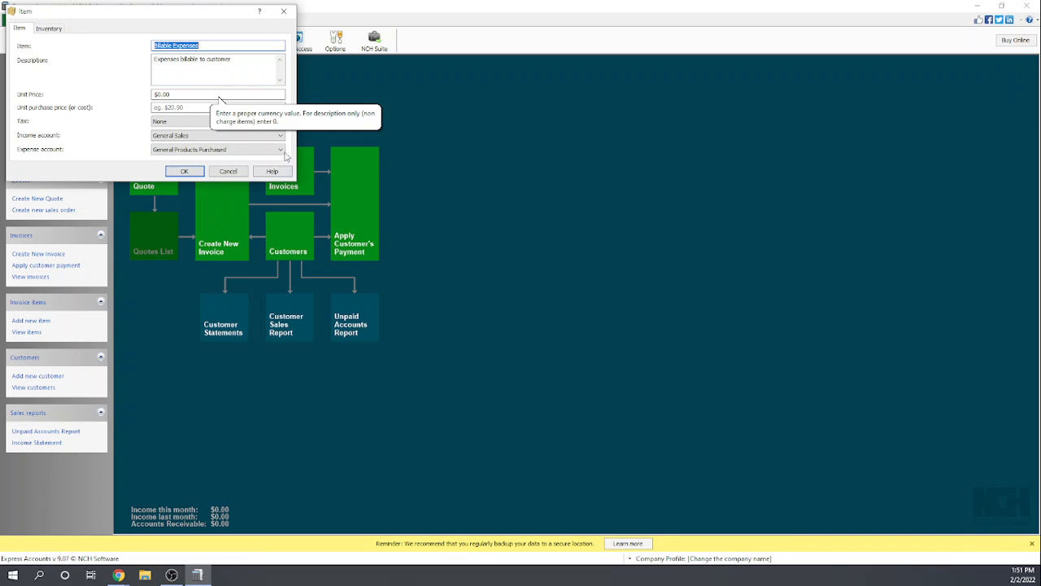
pyautogui.click(174, 96)
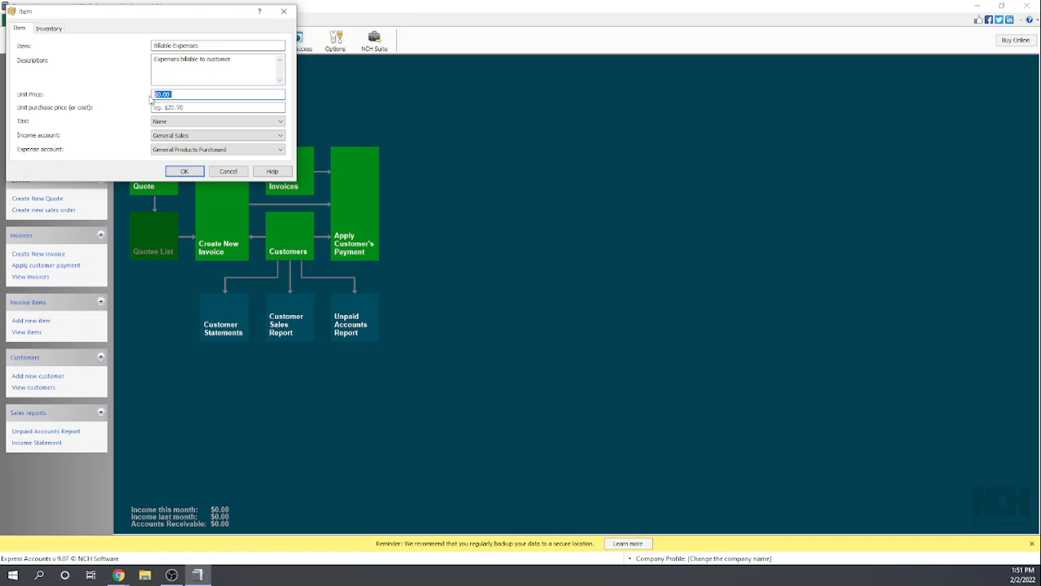
pyautogui.click(196, 104)
pyautogui.click(209, 81)
pyautogui.click(185, 171)
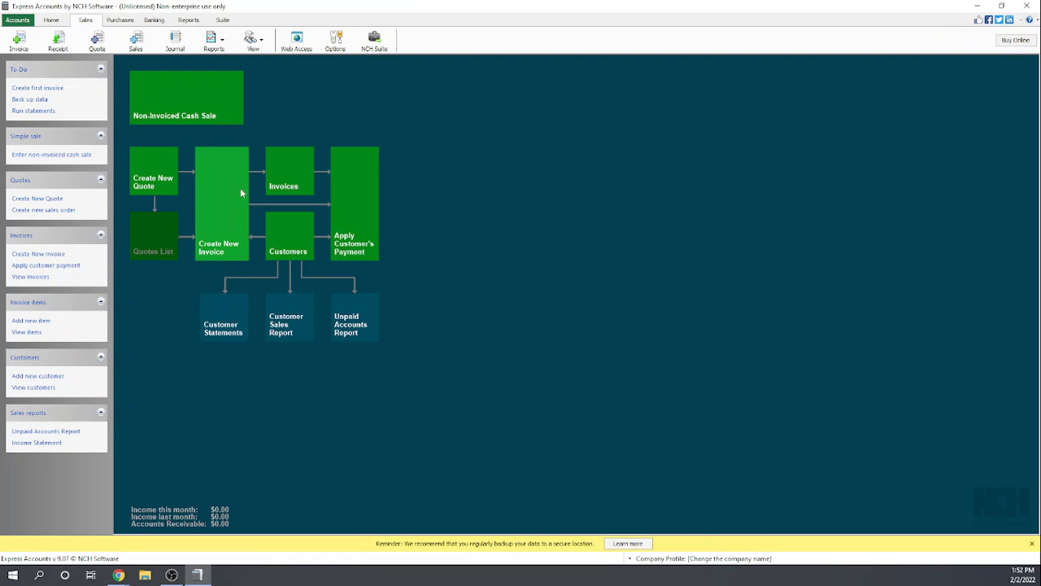
# - Display all invoices in the invoices list and open the Family Bowling draft for editing
pyautogui.click(290, 166)
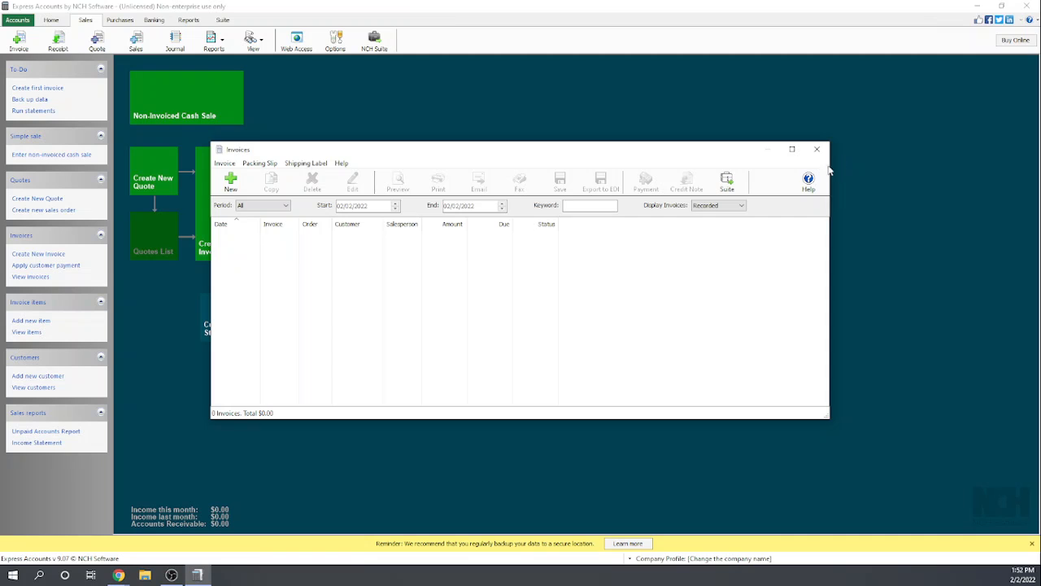
pyautogui.click(740, 206)
pyautogui.click(712, 230)
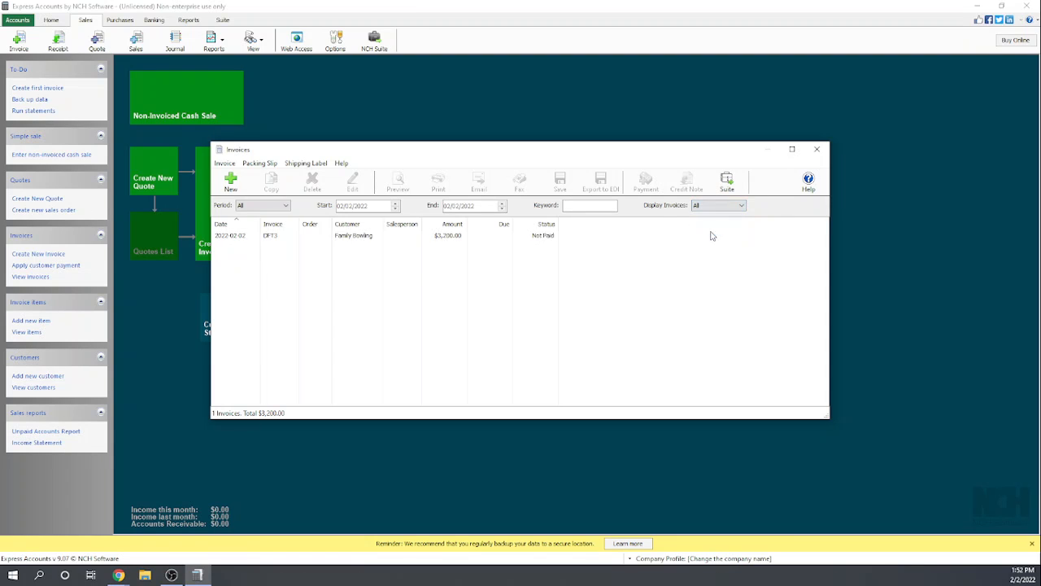
pyautogui.doubleClick(348, 237)
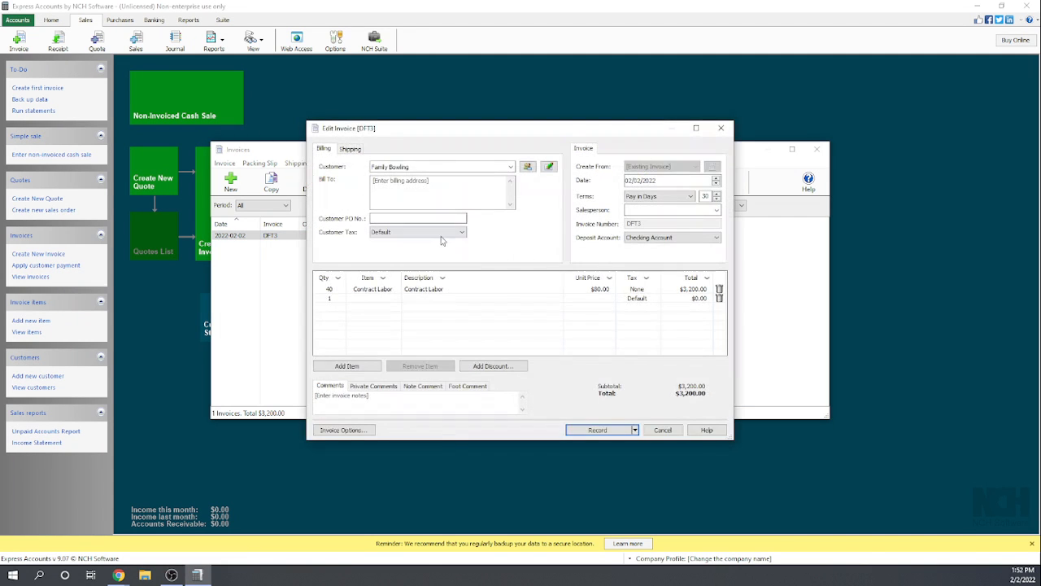
# - Assign the Billable Expenses item to the draft's second line with a unit price of $200
pyautogui.click(370, 300)
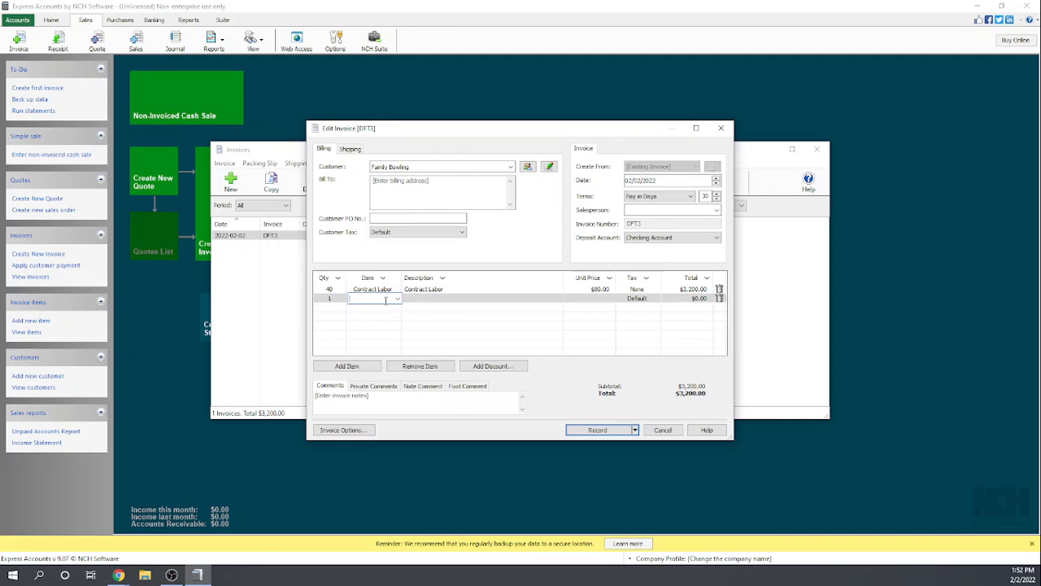
pyautogui.click(396, 299)
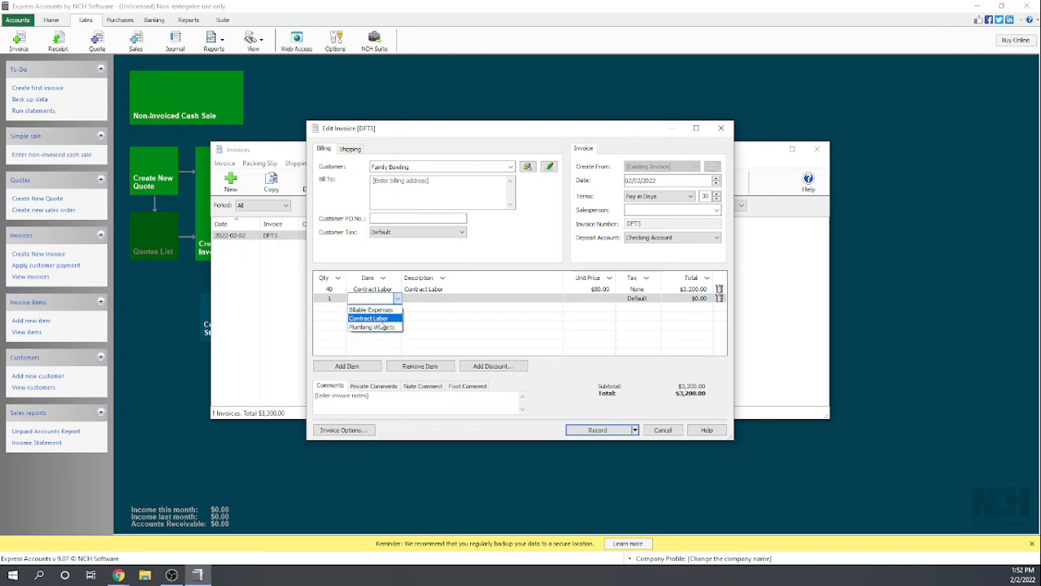
pyautogui.click(388, 310)
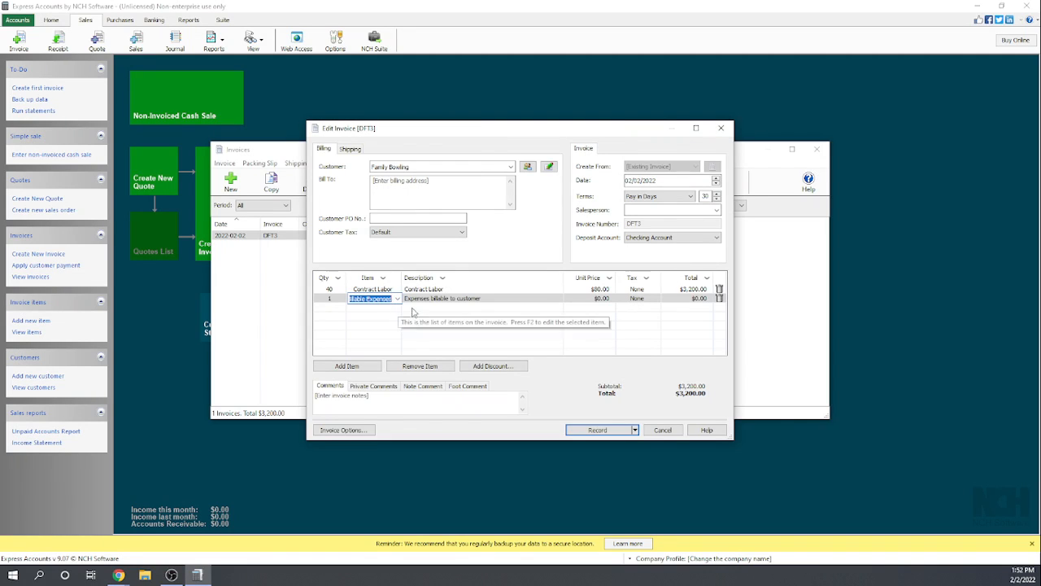
pyautogui.click(600, 298)
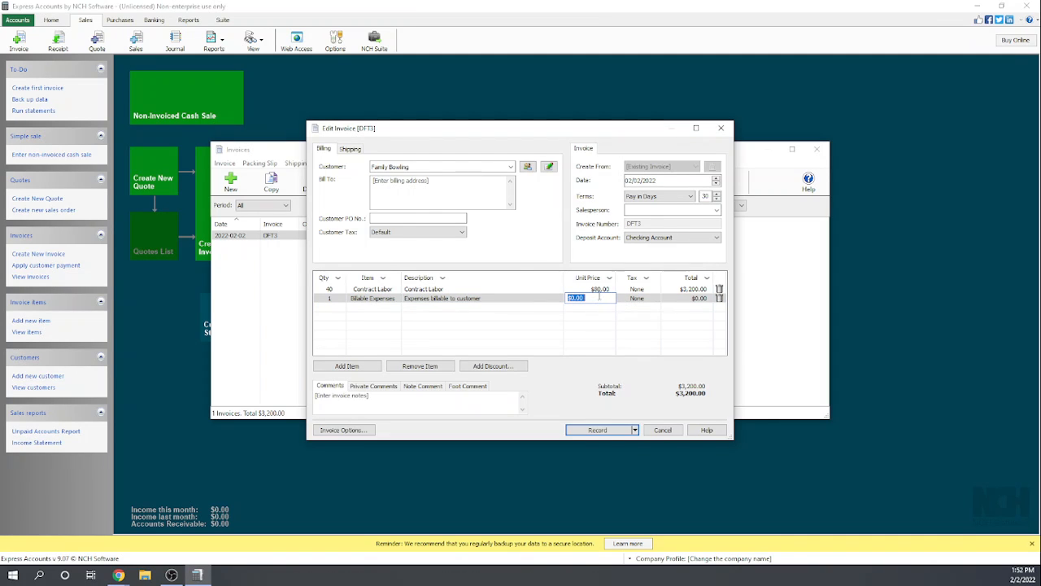
pyautogui.write('200')
pyautogui.click(525, 320)
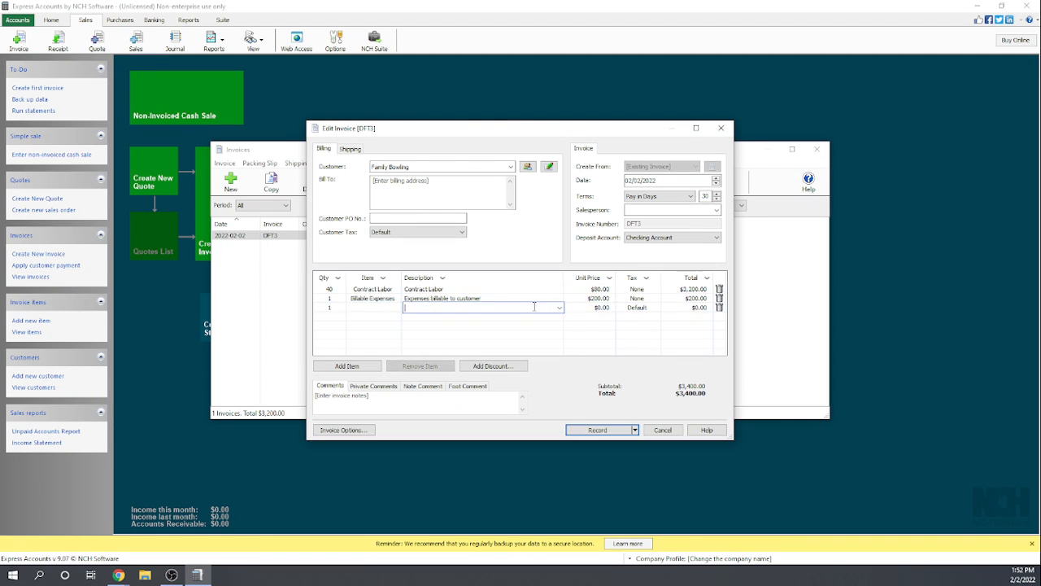
# - Change the description of the Billable Expenses line on the Family Bowling invoice to "Permit Fee"
pyautogui.click(486, 299)
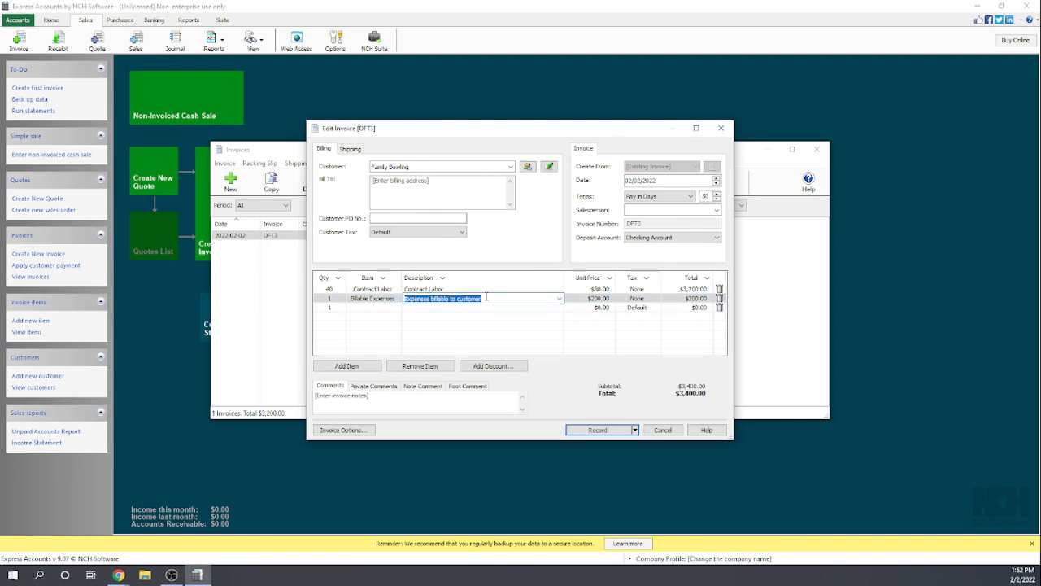
pyautogui.write('Pre')
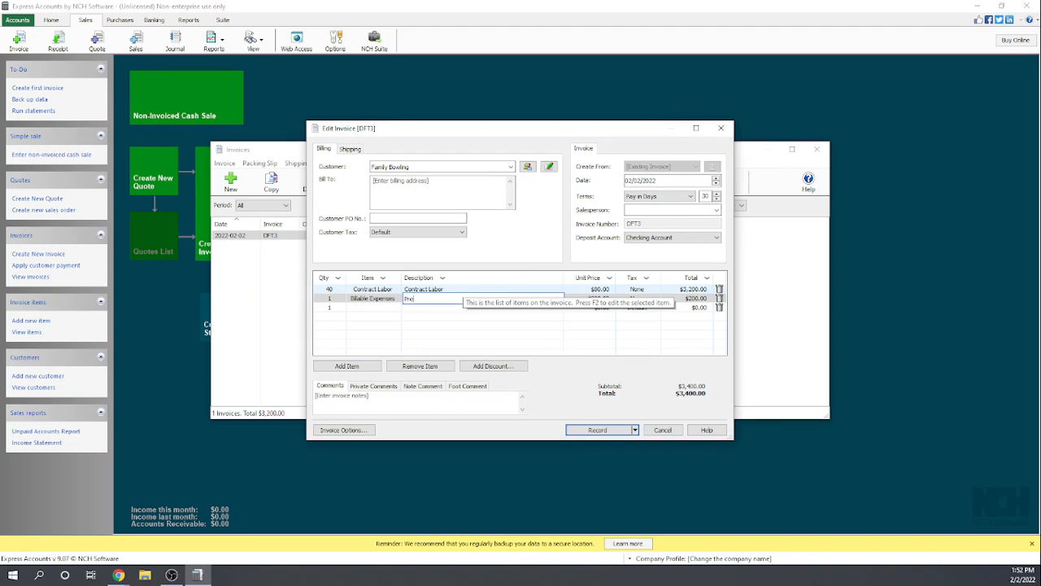
pyautogui.write('m')
pyautogui.press('BackSpace')
pyautogui.press('BackSpace')
pyautogui.press('BackSpace')
pyautogui.write('ermit Fee')
pyautogui.press('Return')
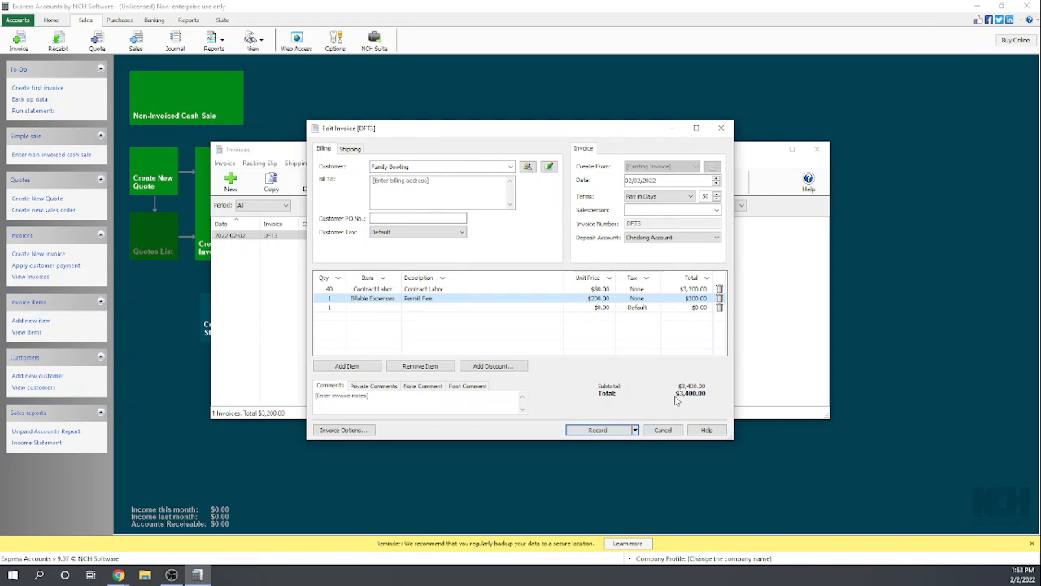
# - Record the Family Bowling invoice and save it as a PDF in the Downloads folder under the suggested file name
pyautogui.click(635, 430)
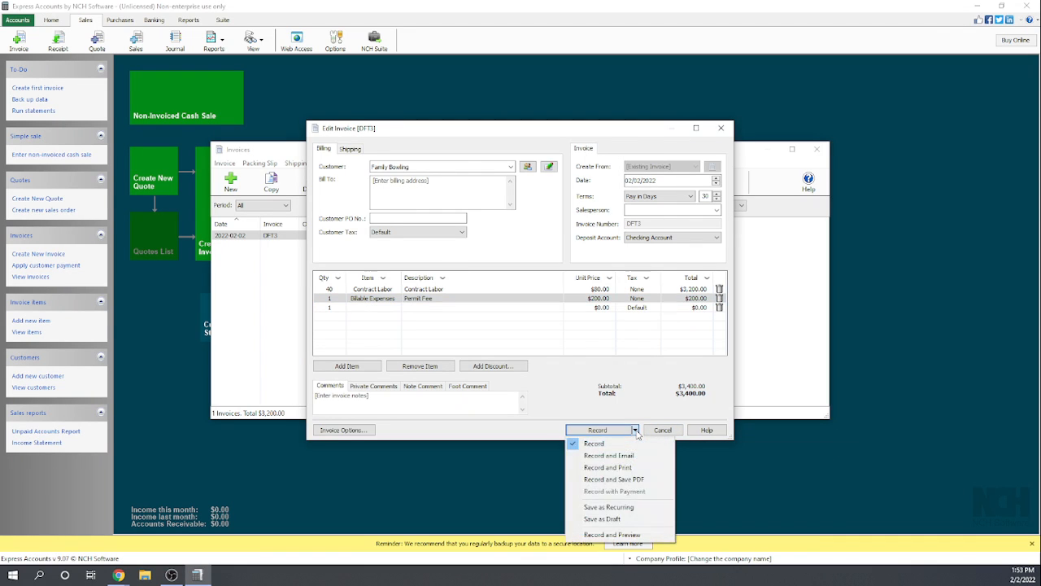
pyautogui.click(632, 480)
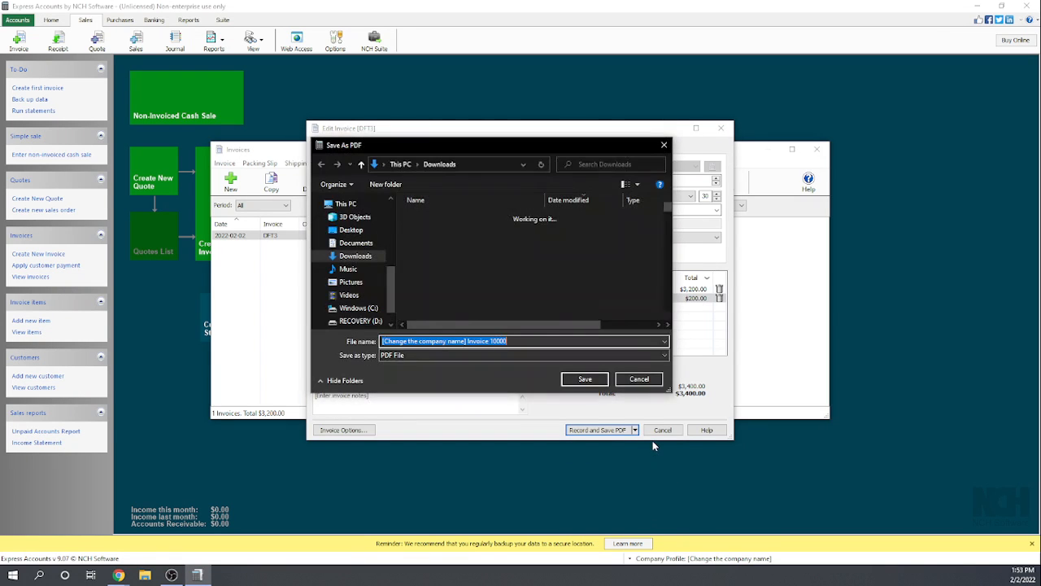
pyautogui.click(586, 379)
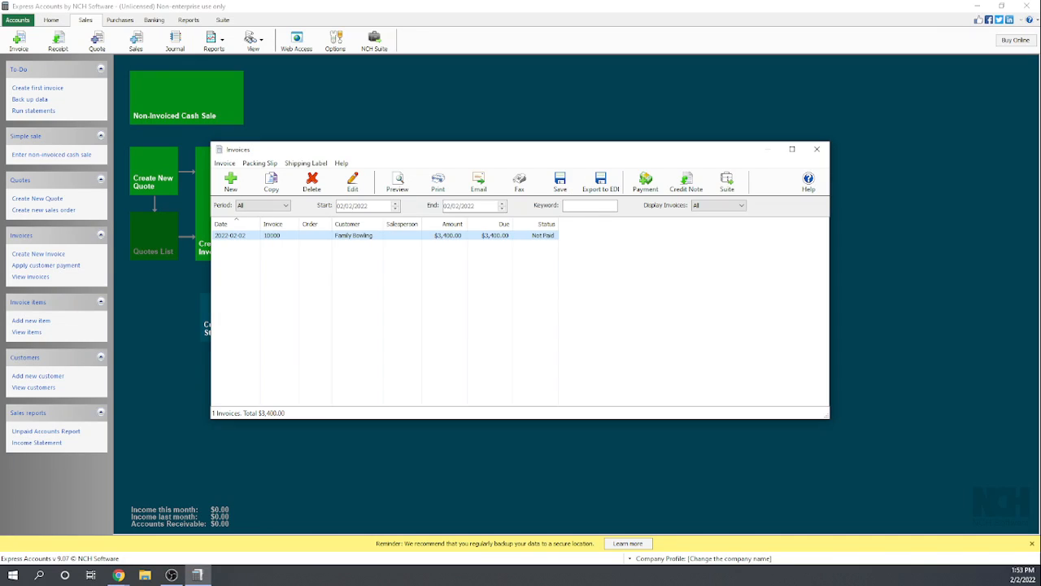
pyautogui.hotkey('alt', 'Tab')
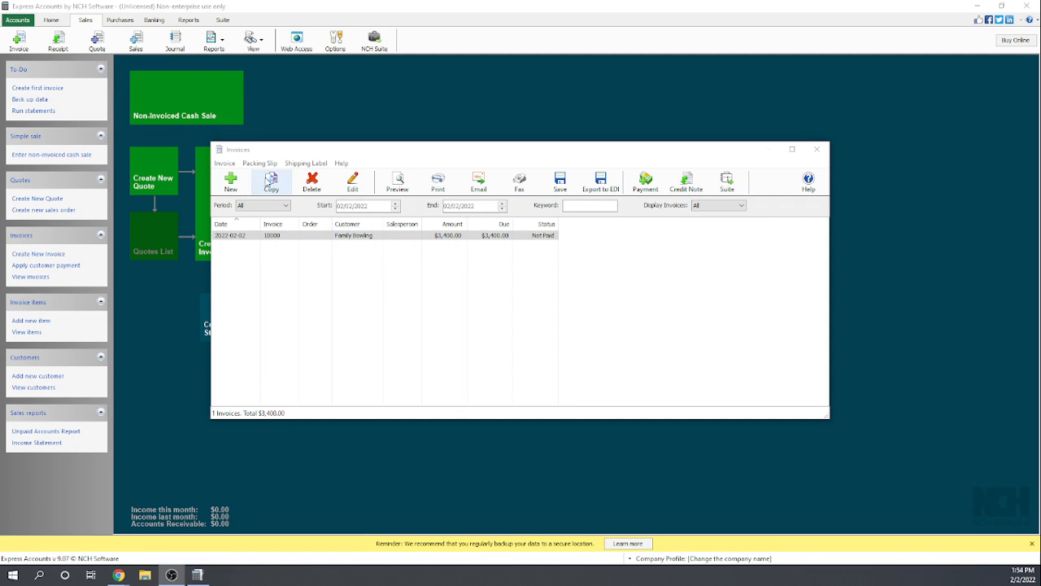
# - Start a new invoice for the customer Big-Time Diner with Checking Account as the deposit account
pyautogui.click(231, 183)
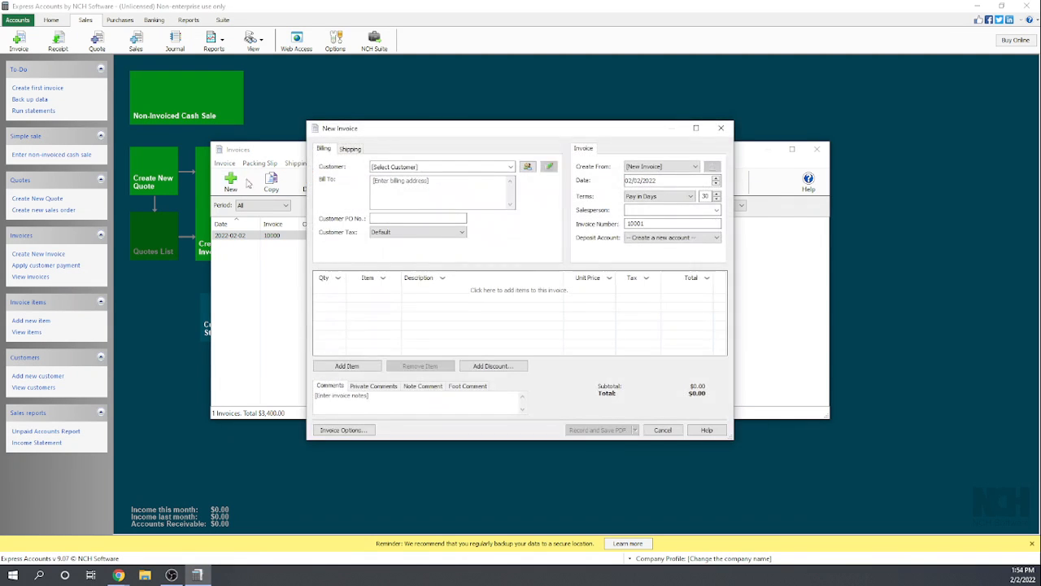
pyautogui.click(386, 166)
pyautogui.write('Bi')
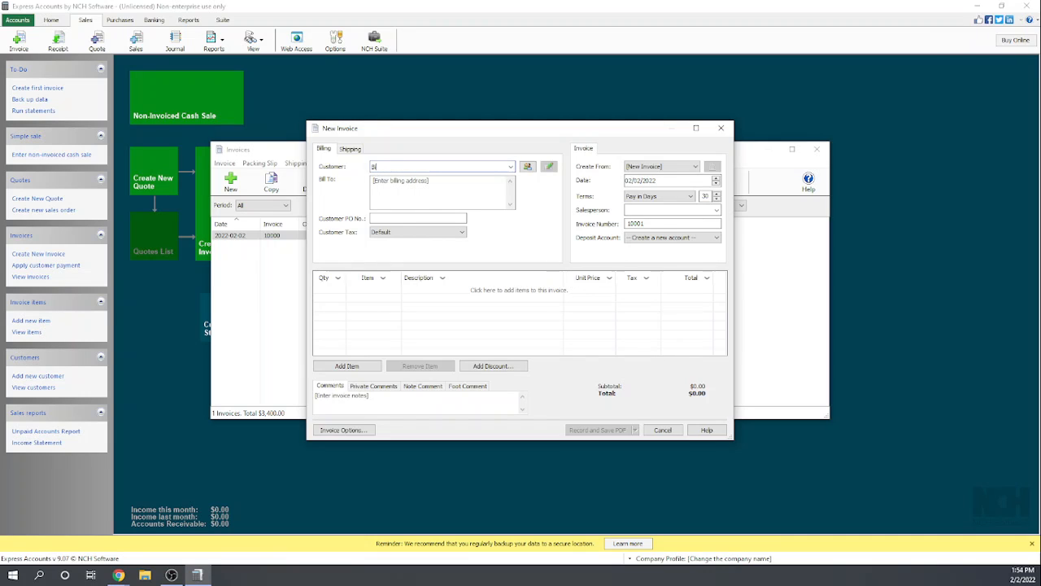
pyautogui.write('g-Time Diner')
pyautogui.press('Tab')
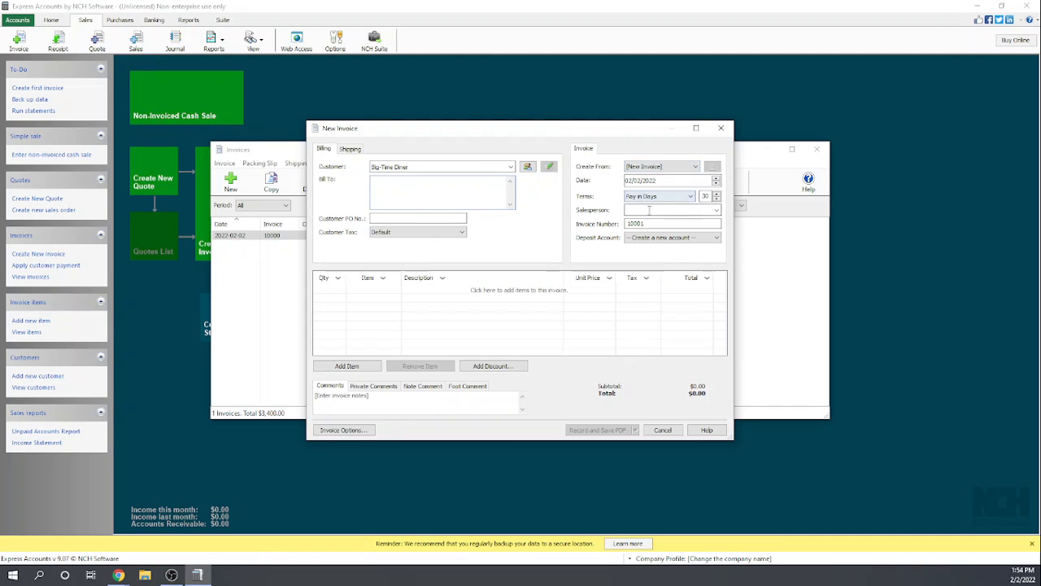
pyautogui.click(670, 238)
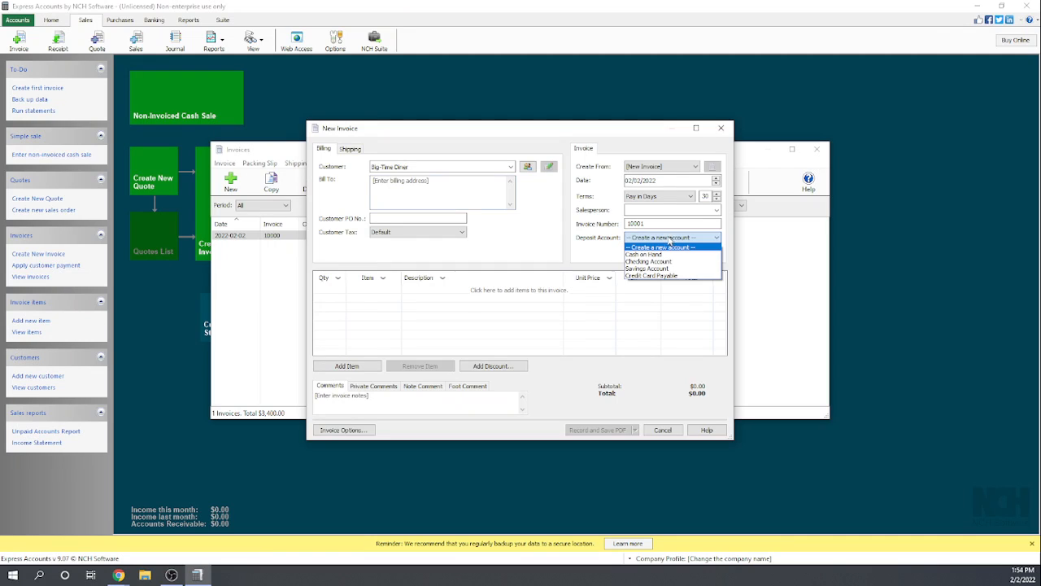
pyautogui.click(672, 261)
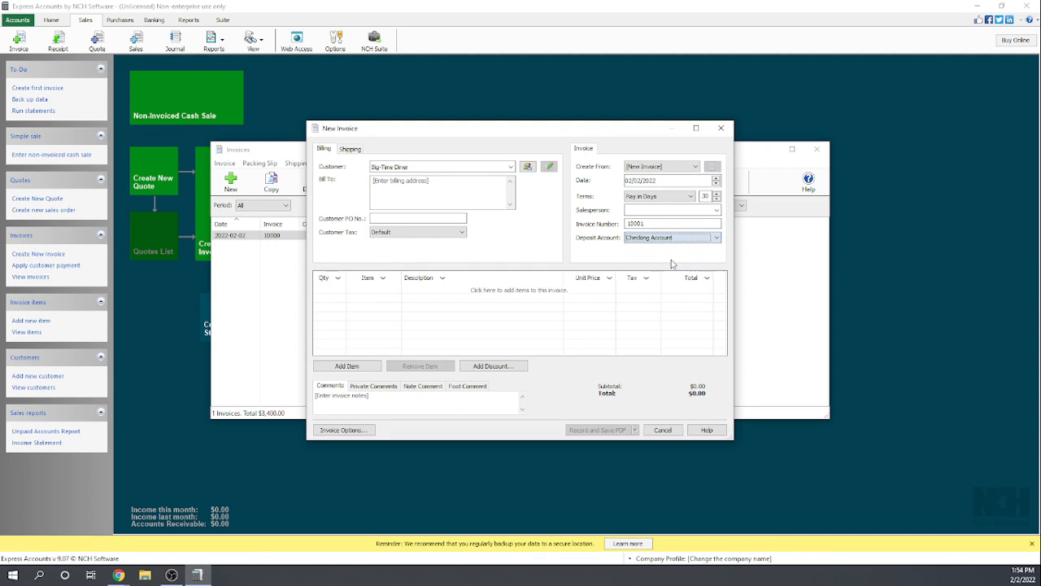
# - Add a line for 20 Plumbing Widgets to the Big-Time Diner invoice
pyautogui.click(330, 291)
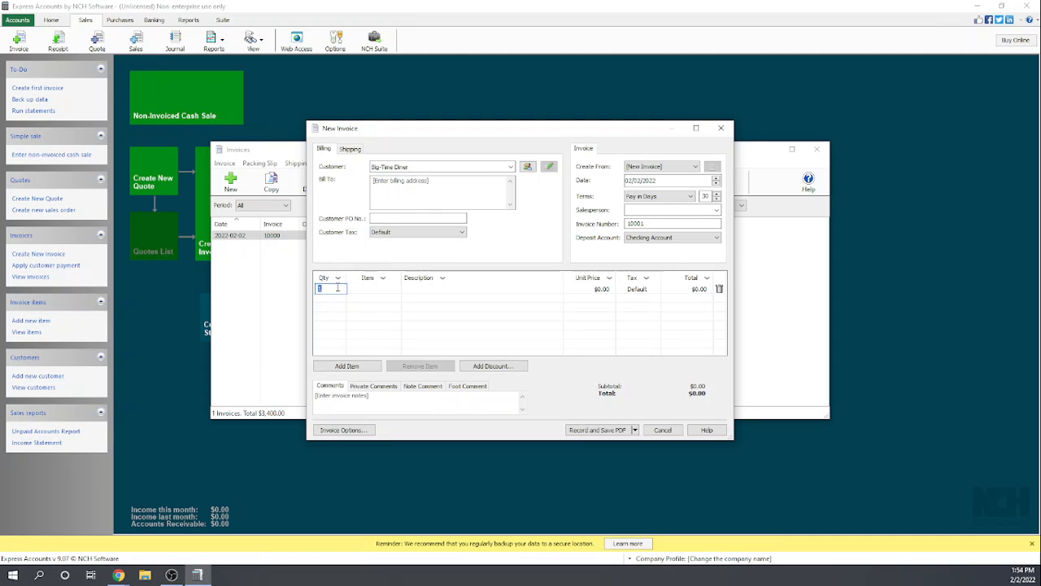
pyautogui.write('20')
pyautogui.press('Tab')
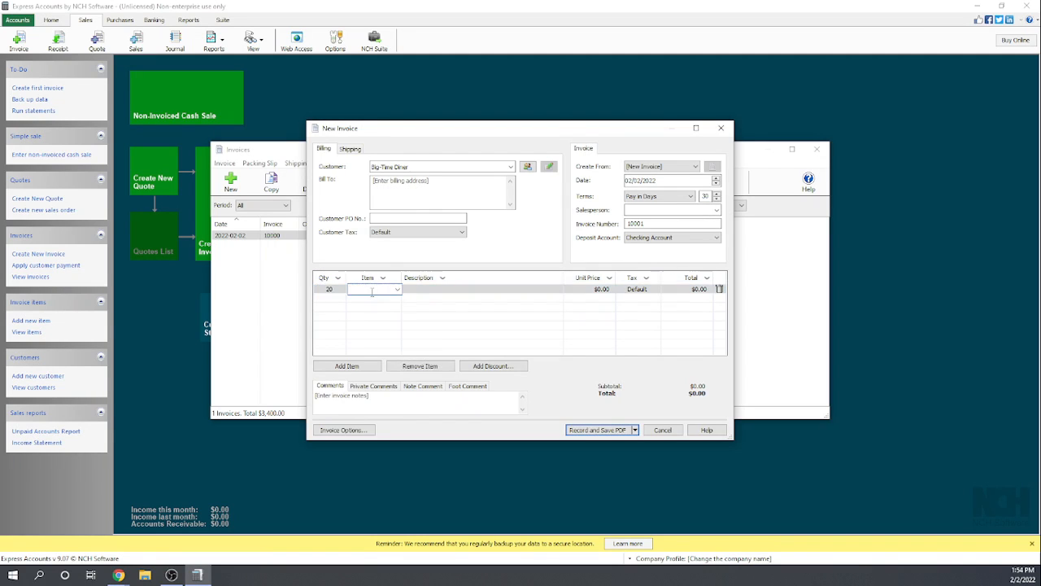
pyautogui.write('plu')
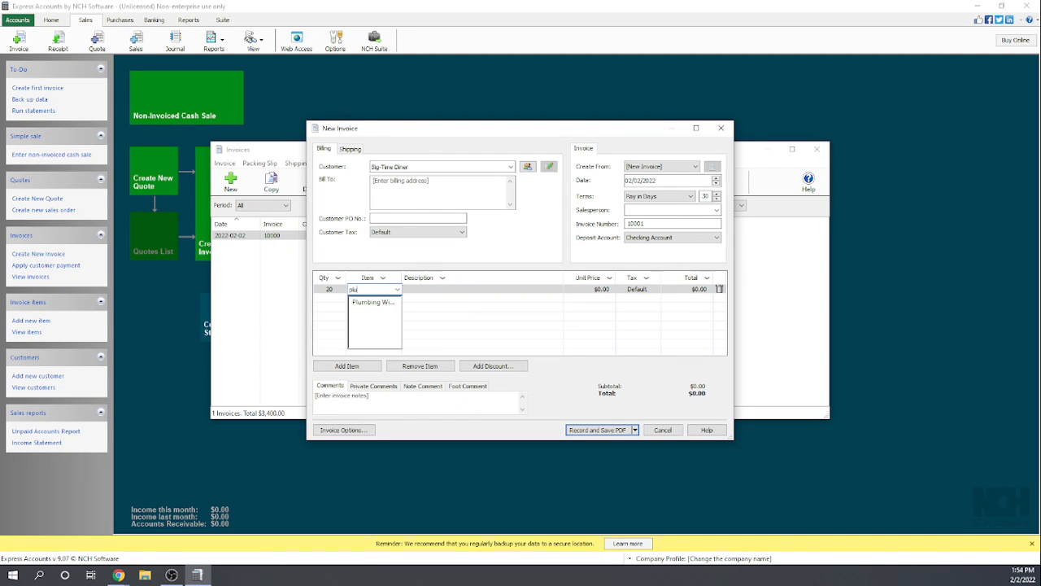
pyautogui.click(372, 302)
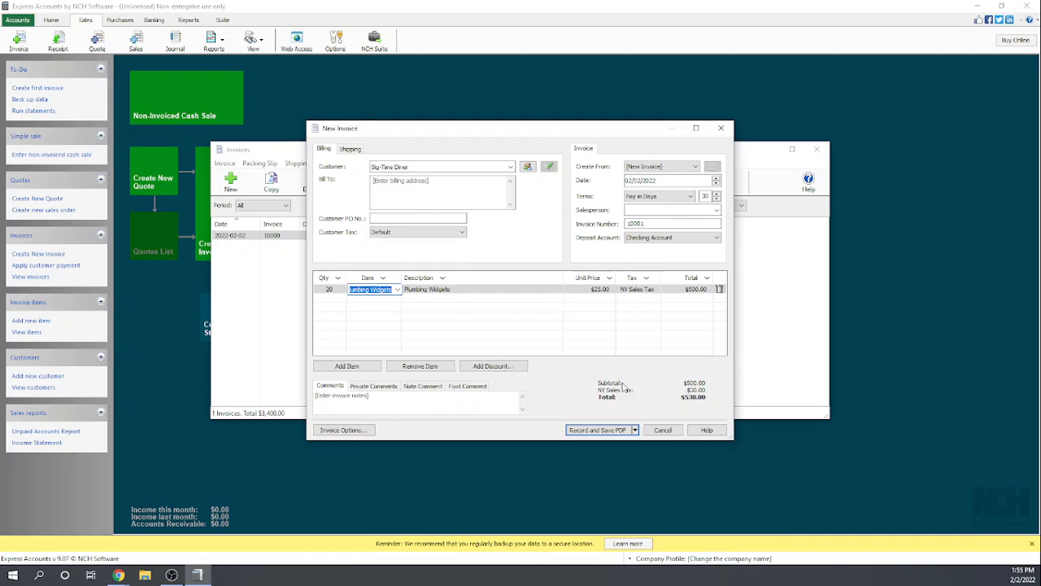
pyautogui.click(635, 431)
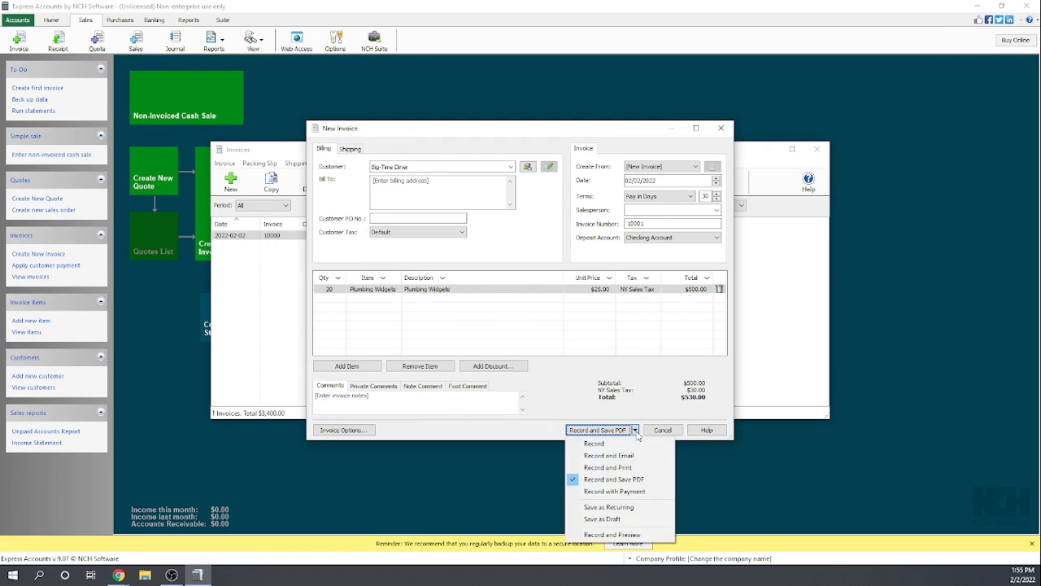
pyautogui.click(604, 457)
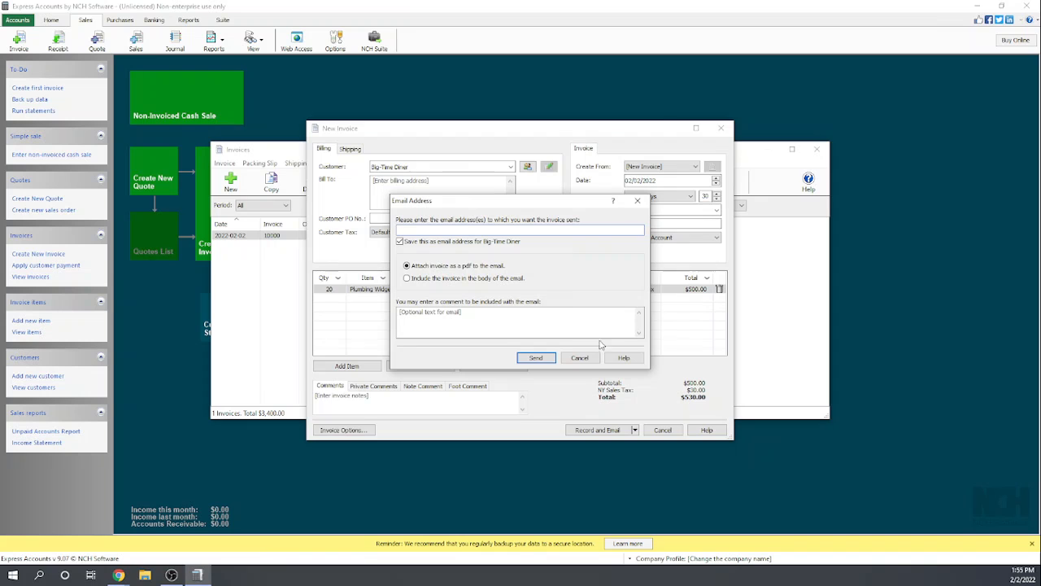
pyautogui.click(579, 359)
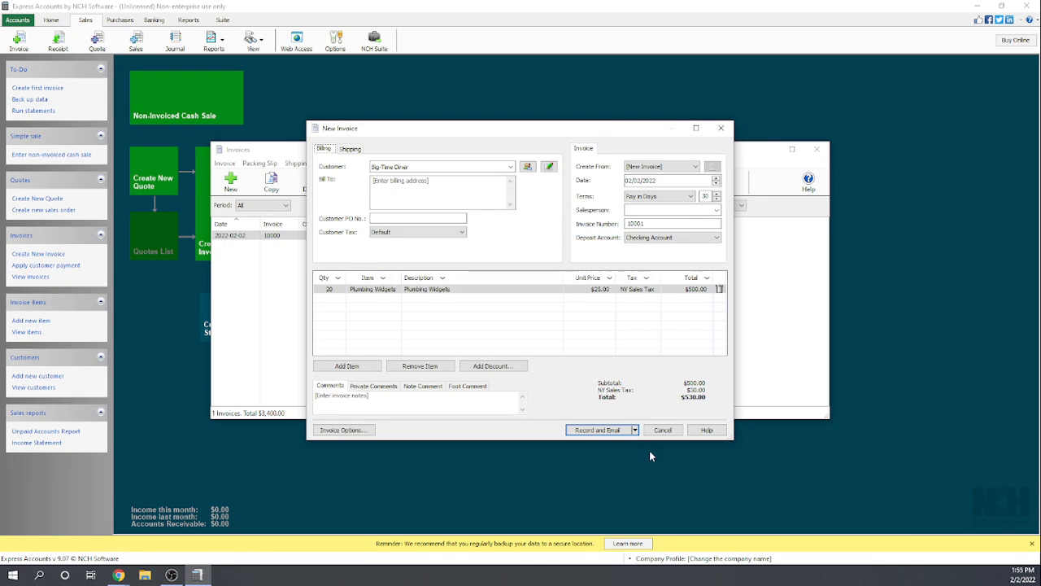
# - Record the Big-Time Diner invoice without emailing it, review its preview down to the totals, and close the preview and invoices list
pyautogui.click(635, 429)
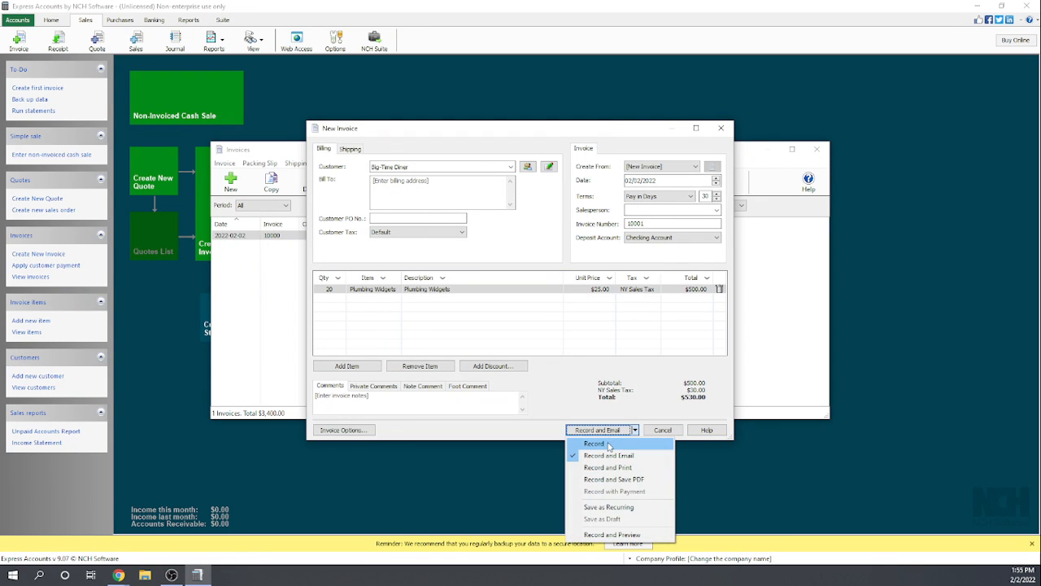
pyautogui.click(612, 444)
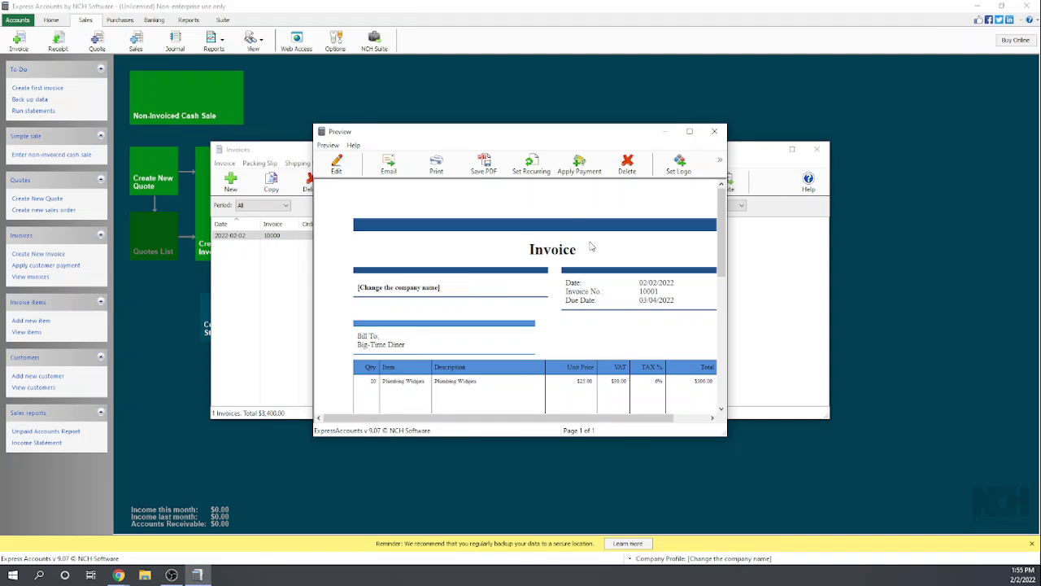
pyautogui.scroll(-1, 675, 246)
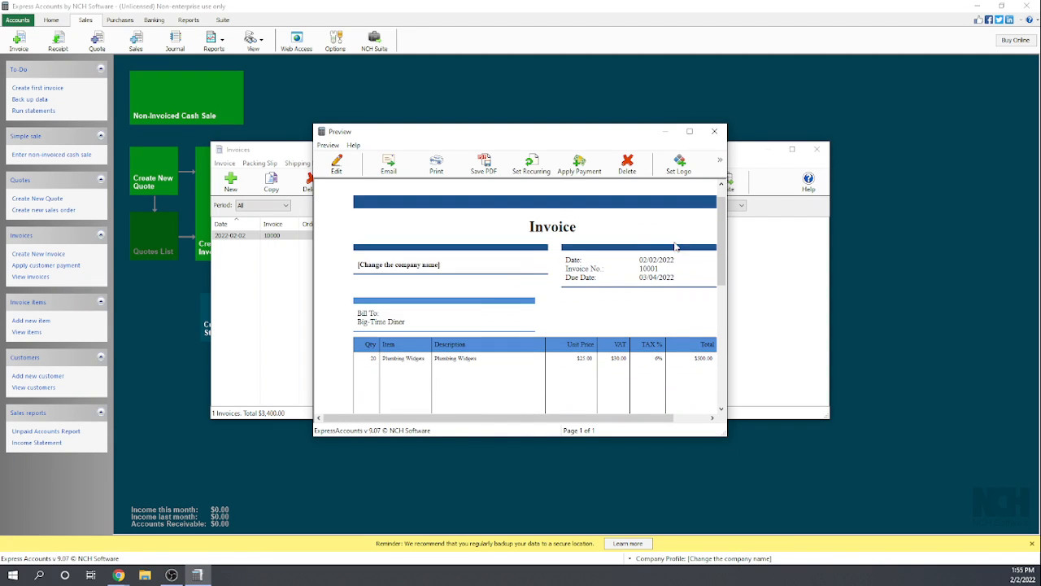
pyautogui.scroll(-4, 679, 239)
pyautogui.scroll(2, 695, 234)
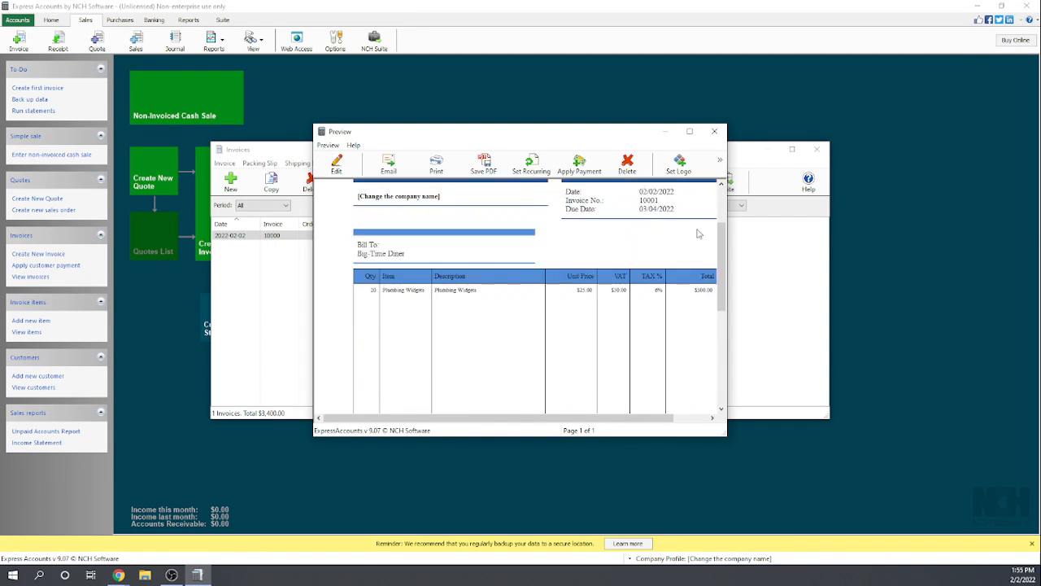
pyautogui.scroll(2, 697, 233)
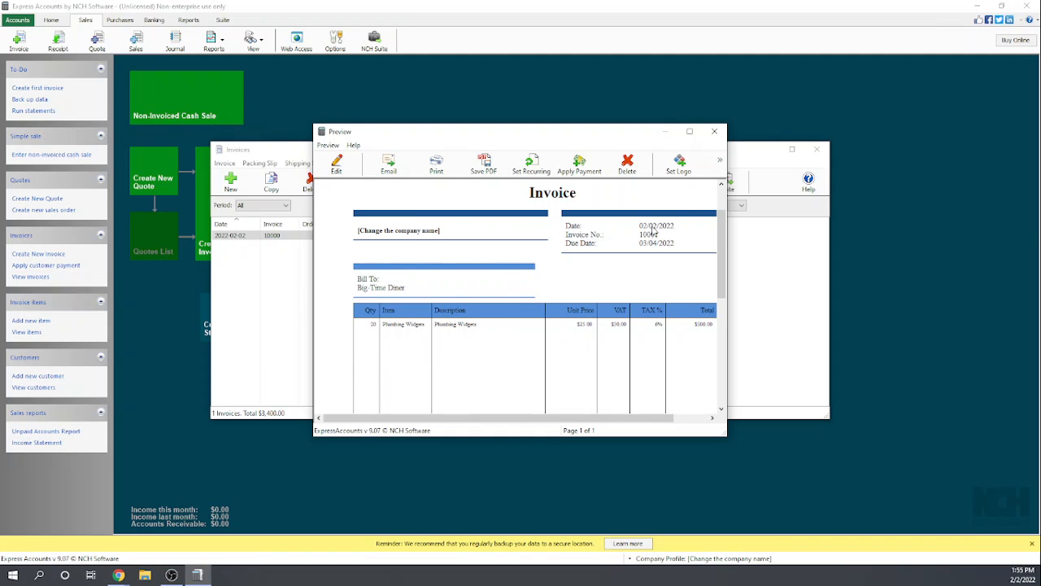
pyautogui.scroll(1, 654, 233)
pyautogui.scroll(-3, 706, 219)
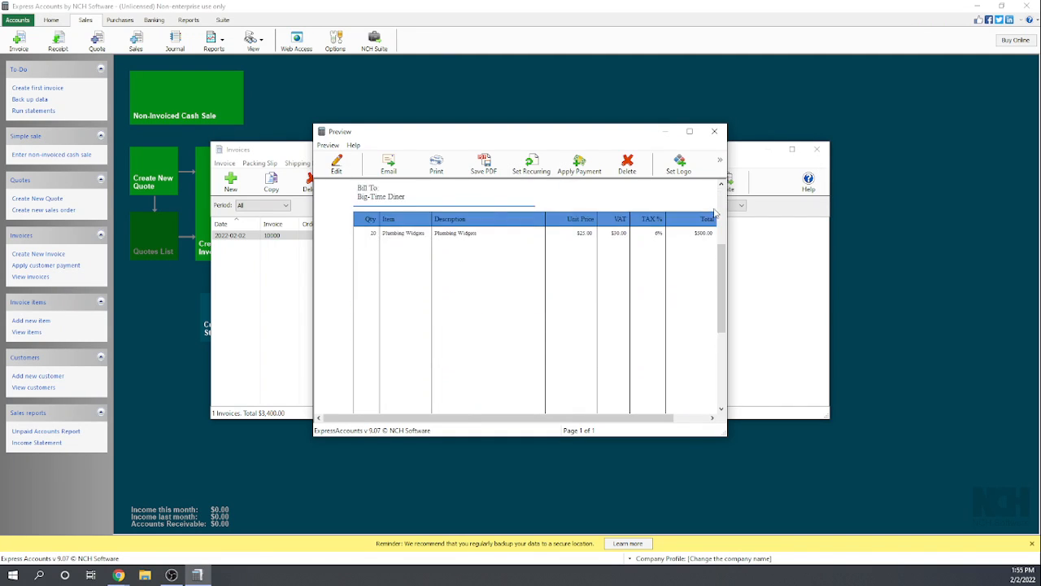
pyautogui.scroll(-3, 715, 213)
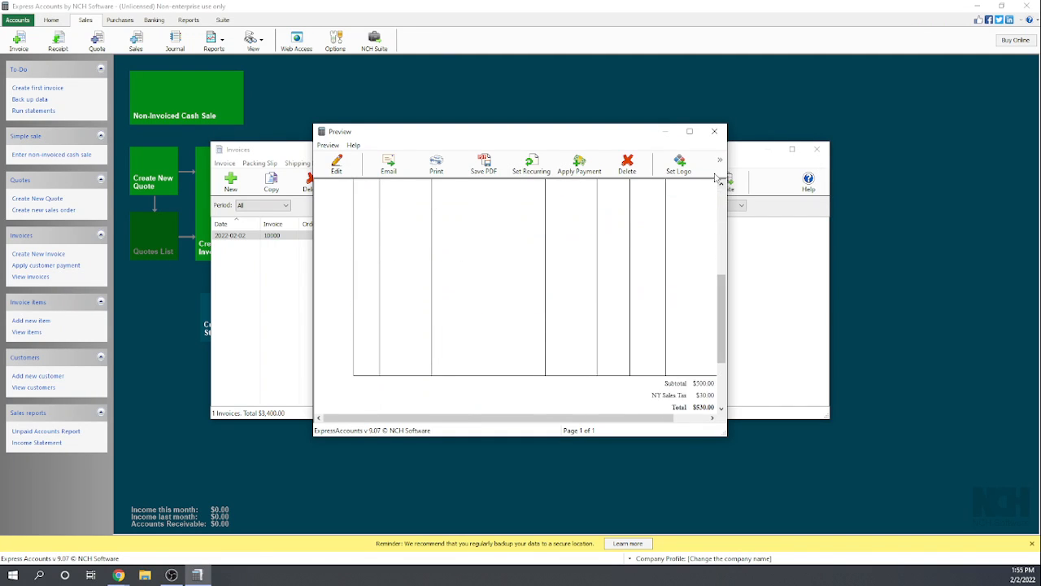
pyautogui.click(712, 133)
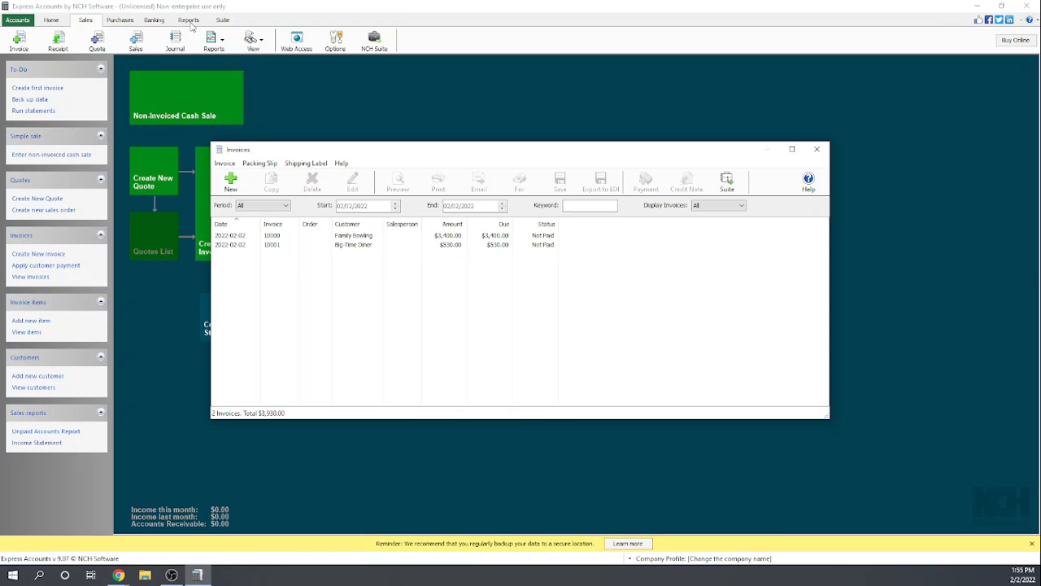
pyautogui.click(816, 149)
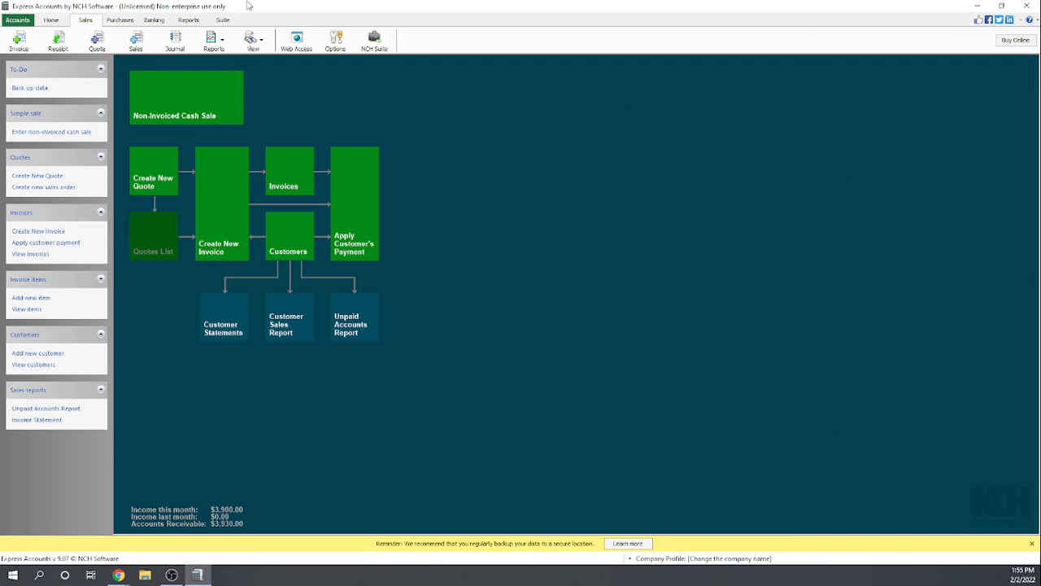
# - View the Balance Sheet report as of today, 02/02/2022, and close it after reviewing the accounts
pyautogui.click(190, 20)
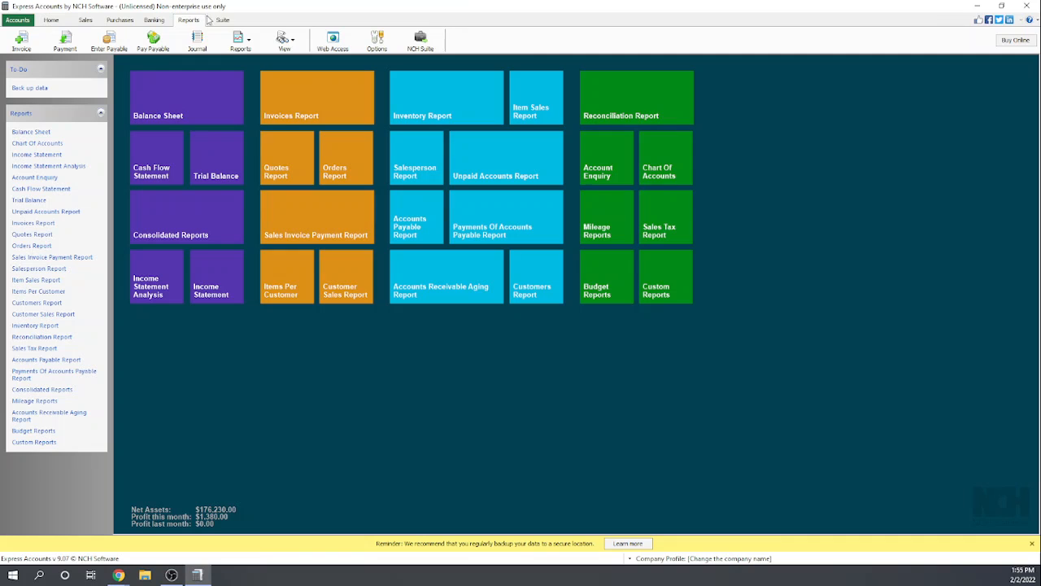
pyautogui.click(204, 99)
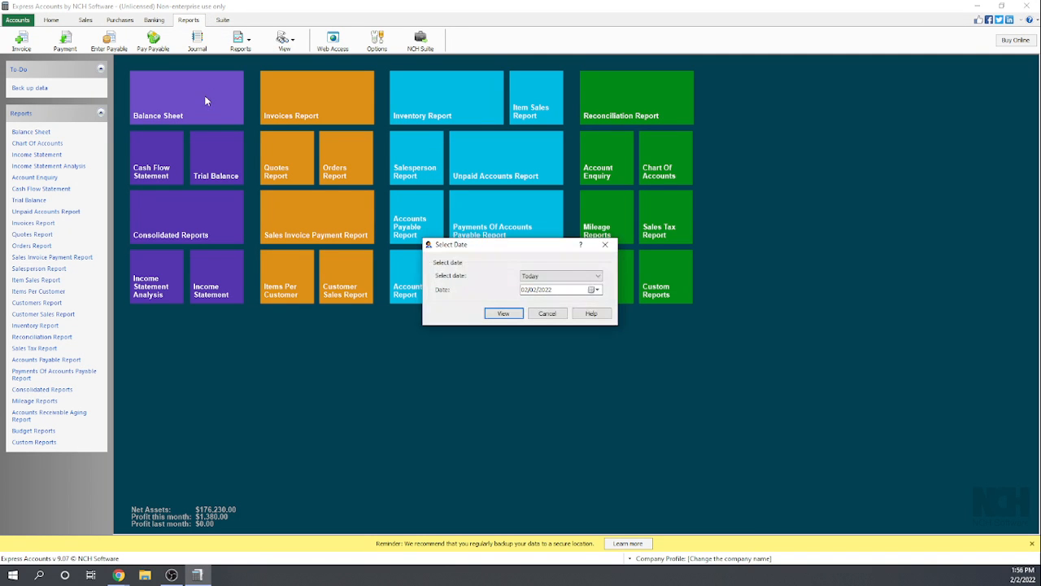
pyautogui.click(504, 315)
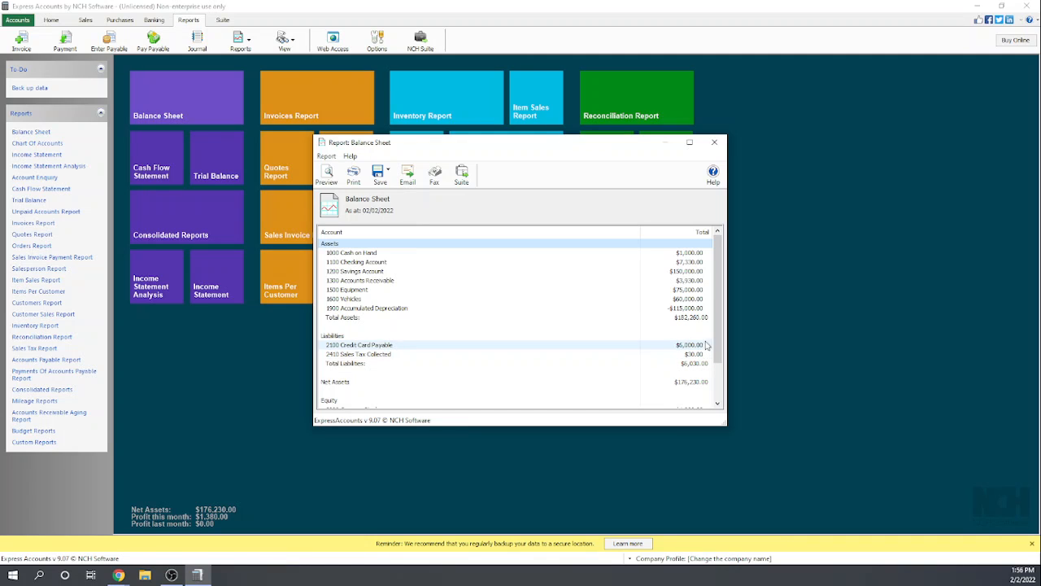
pyautogui.click(715, 143)
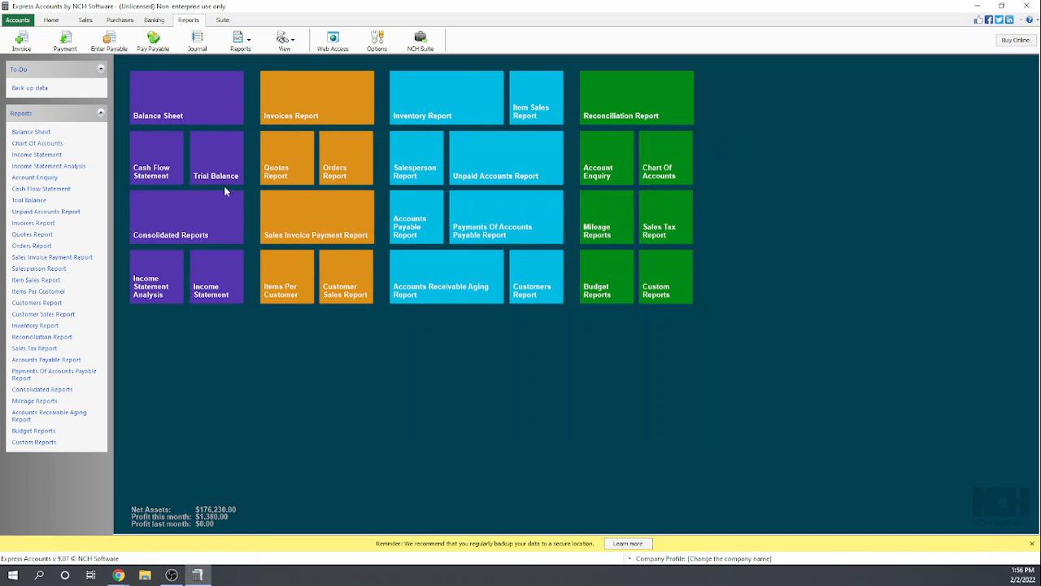
# - View the Income Statement for this month, 02/01/2022 to 02/28/2022, and close it after reviewing income and expenses
pyautogui.click(217, 290)
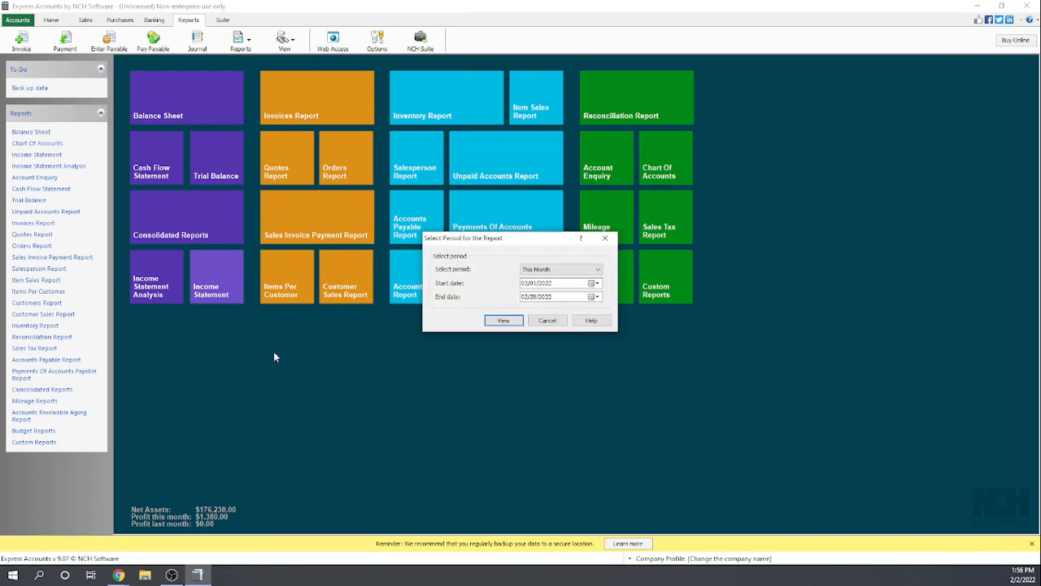
pyautogui.click(504, 320)
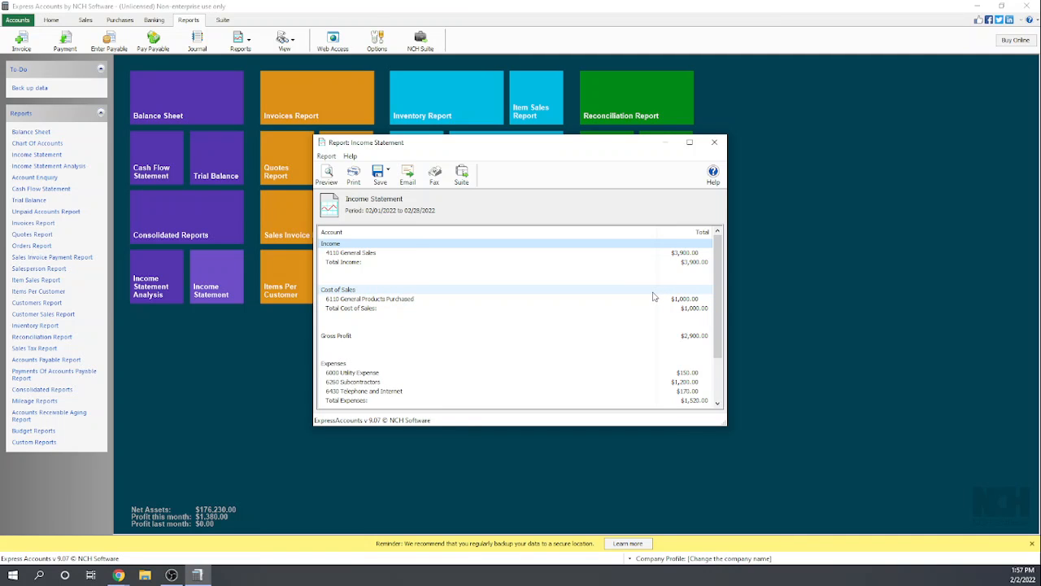
pyautogui.click(714, 142)
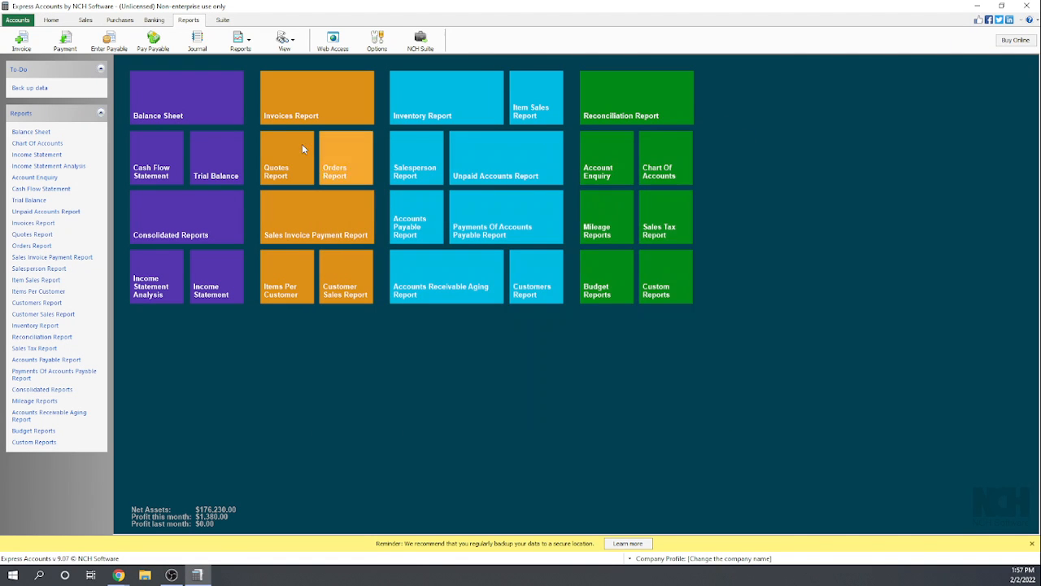
# - Review the Balance Sheet report as of today, 02/02/2022, including accounts receivable and sales tax collected, and close it
pyautogui.click(190, 116)
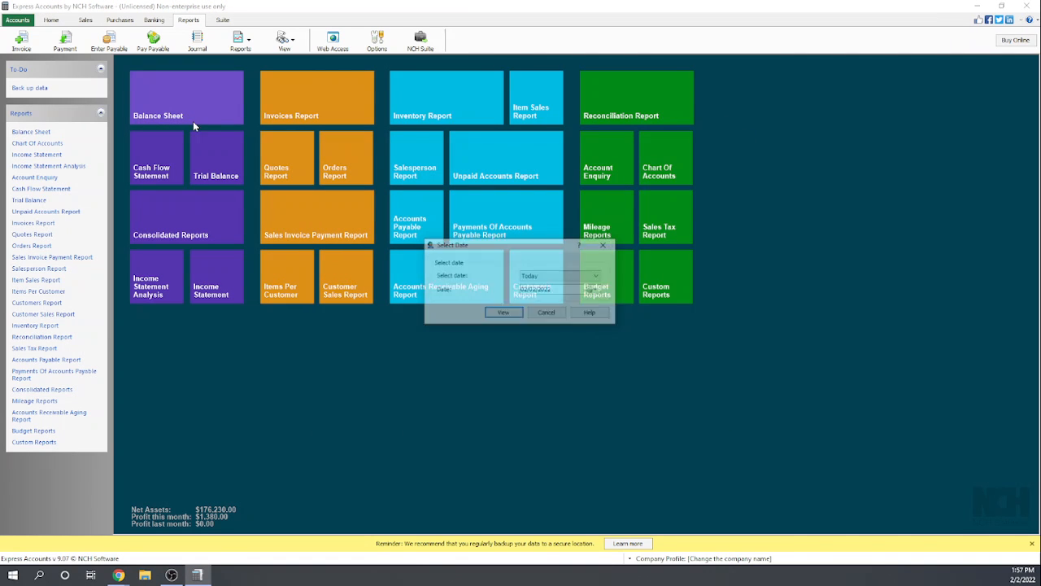
pyautogui.click(511, 313)
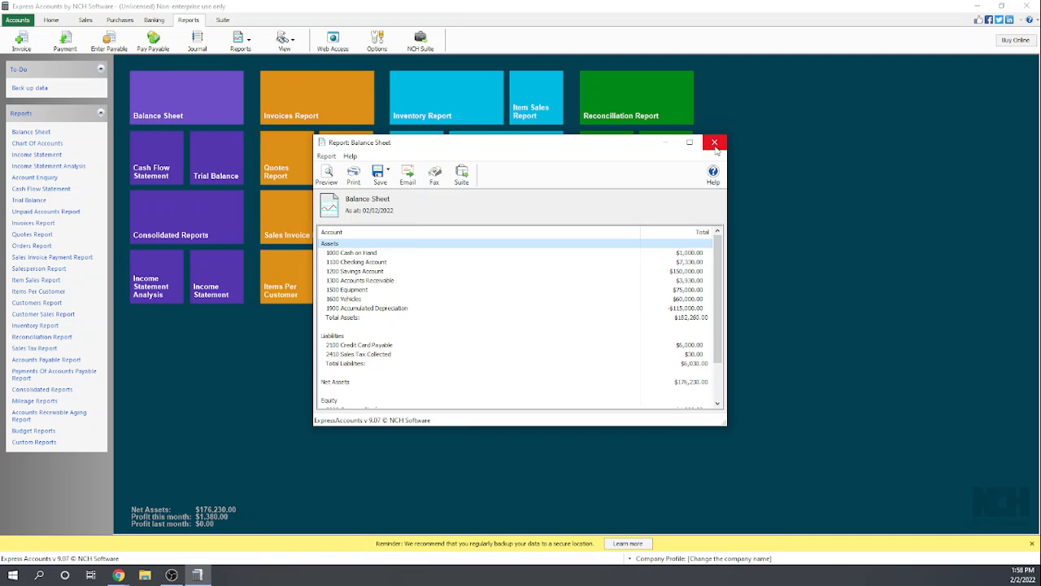
pyautogui.click(715, 144)
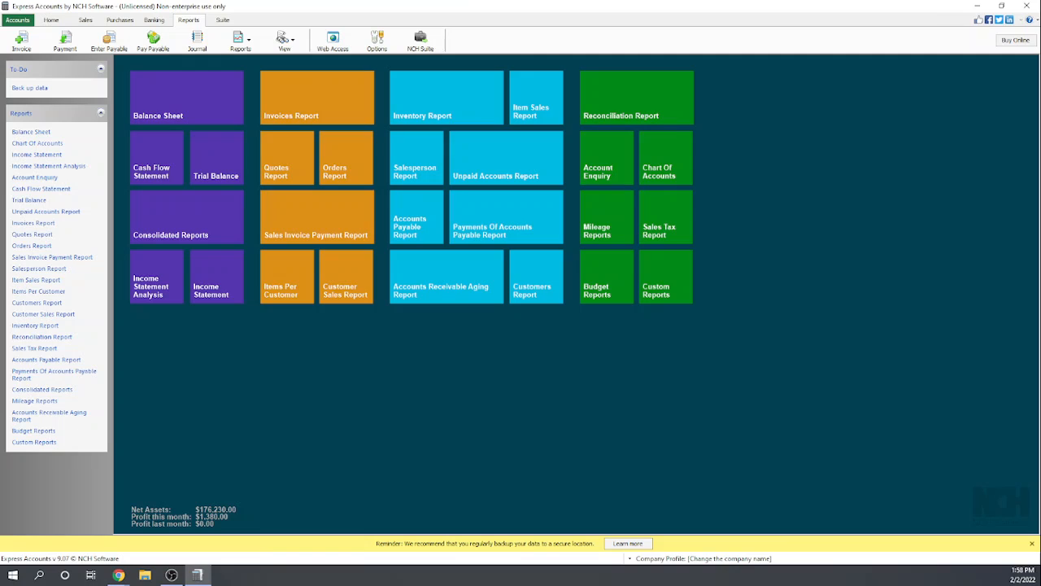
pyautogui.click(119, 575)
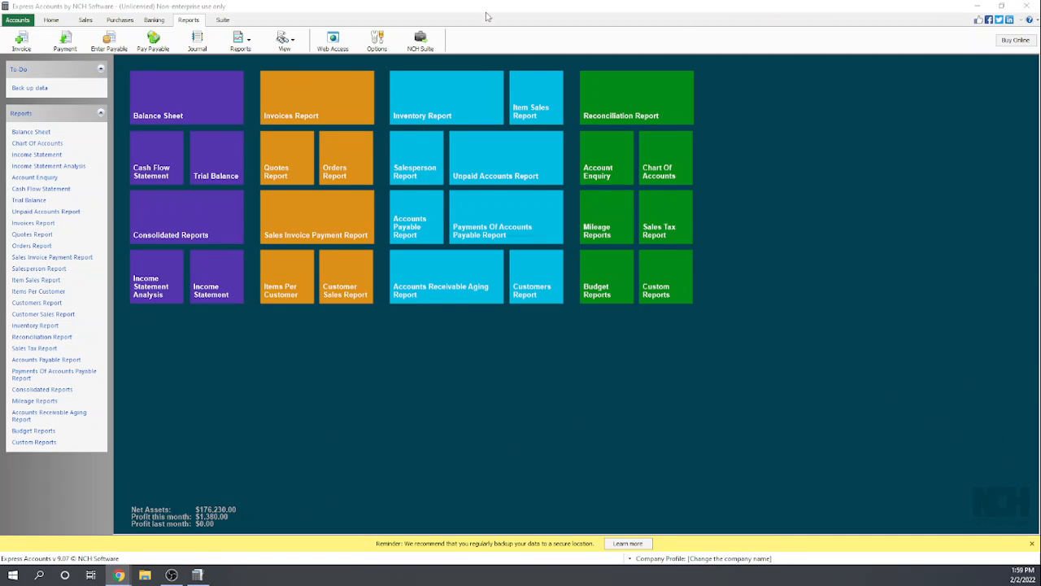
# - Create a new invoice item named Service Contract with the description Monthly Service Contract and a unit price of $100
pyautogui.click(84, 19)
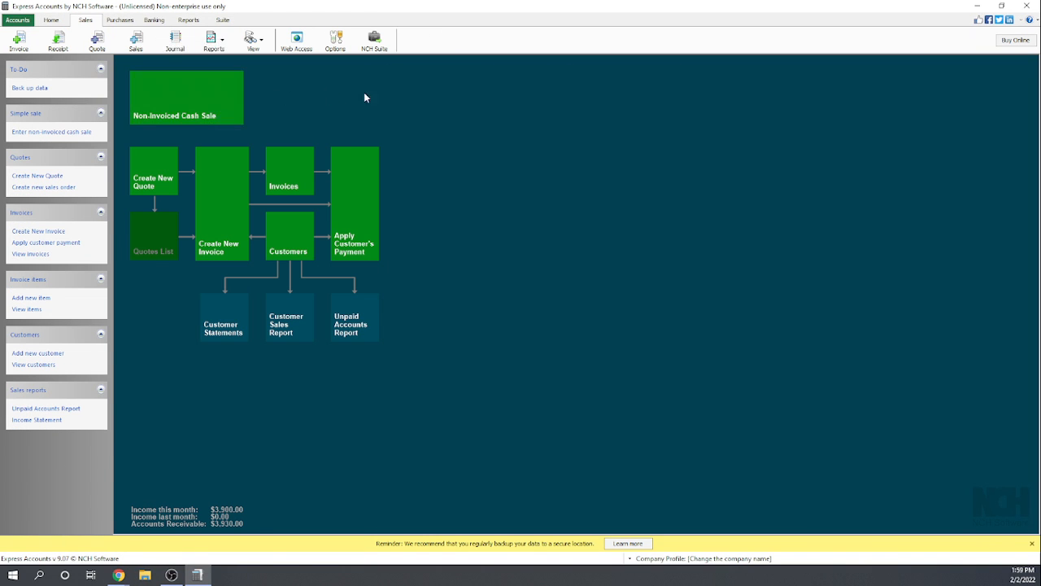
pyautogui.click(45, 300)
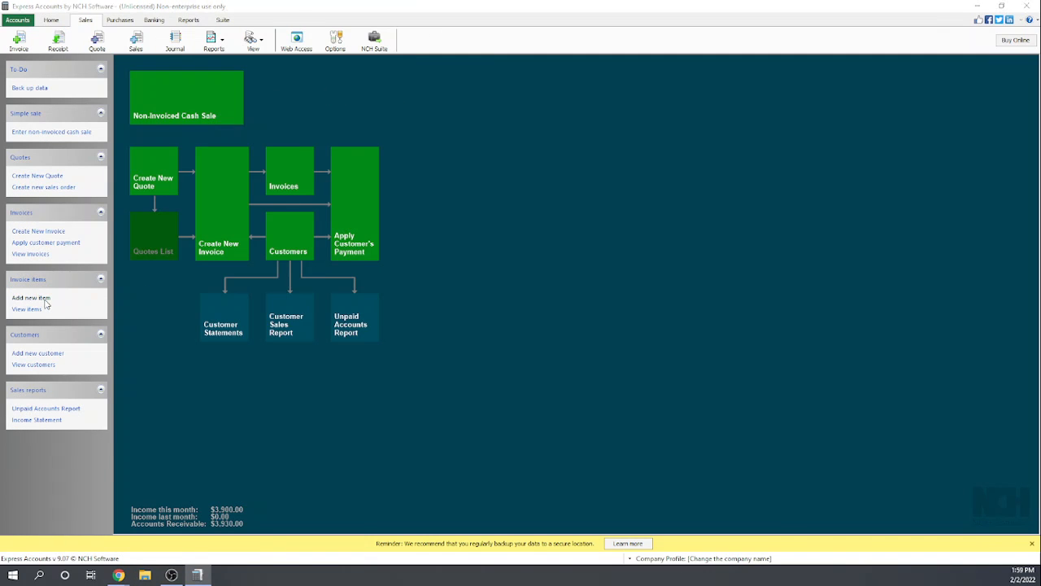
pyautogui.click(190, 44)
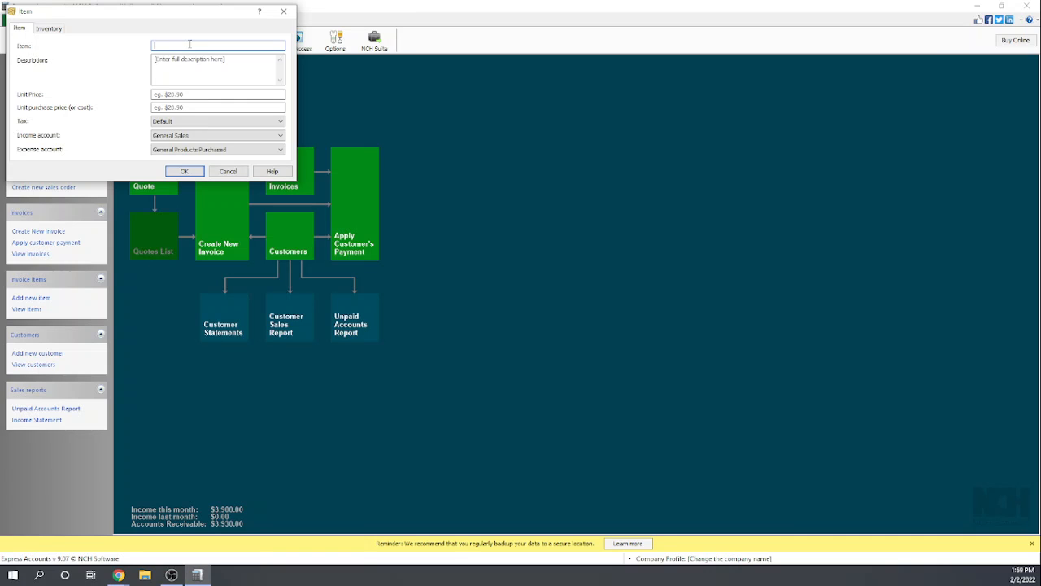
pyautogui.write('Service Contract')
pyautogui.click(180, 72)
pyautogui.write('Monthly Service Contrac')
pyautogui.click(170, 94)
pyautogui.write('100')
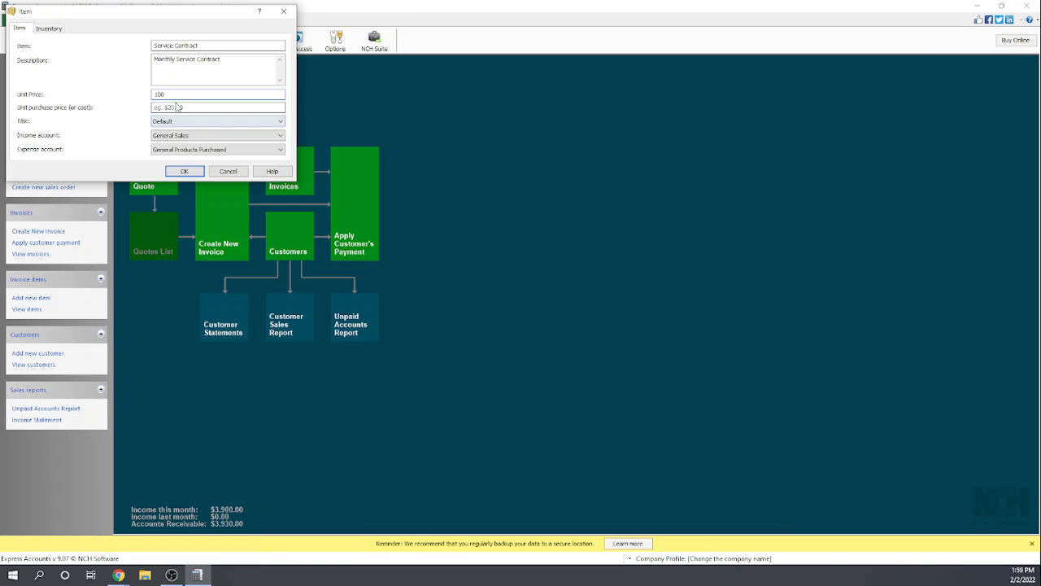
# - Give the Service Contract item a unit purchase price of $0, set its tax to None, and save it
pyautogui.press('Tab')
pyautogui.write('0')
pyautogui.click(196, 123)
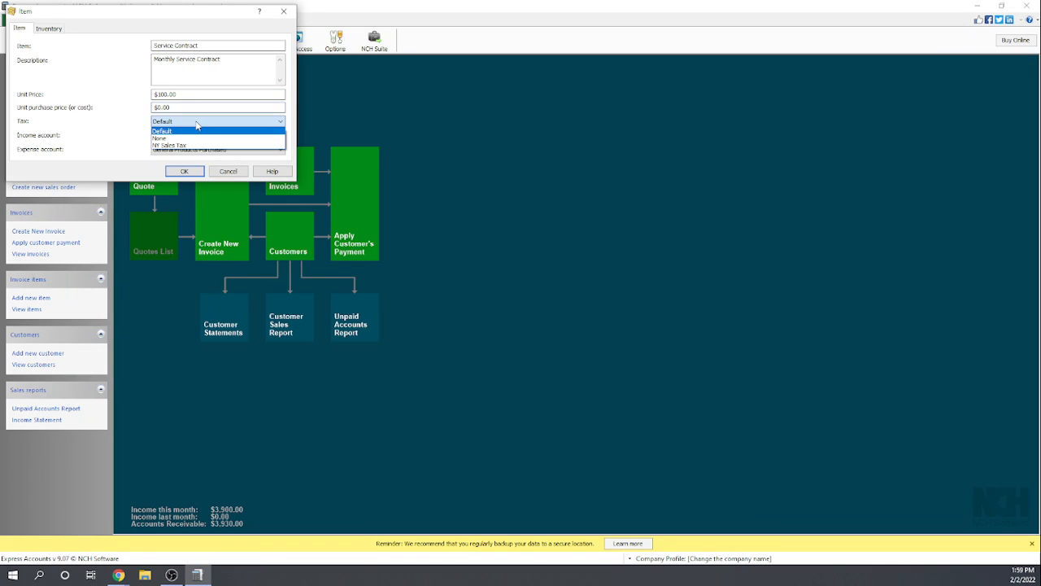
pyautogui.click(185, 136)
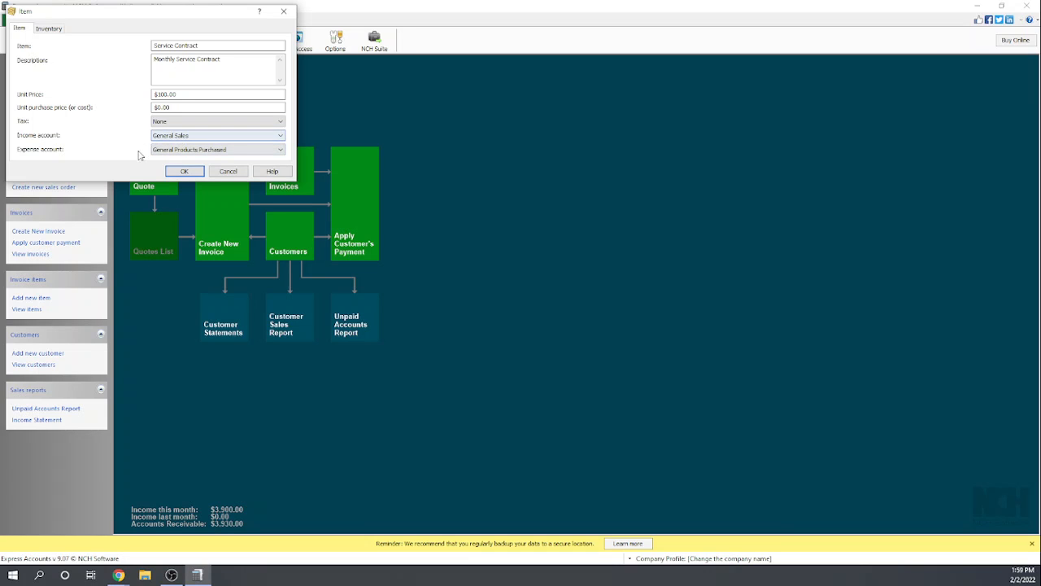
pyautogui.click(185, 172)
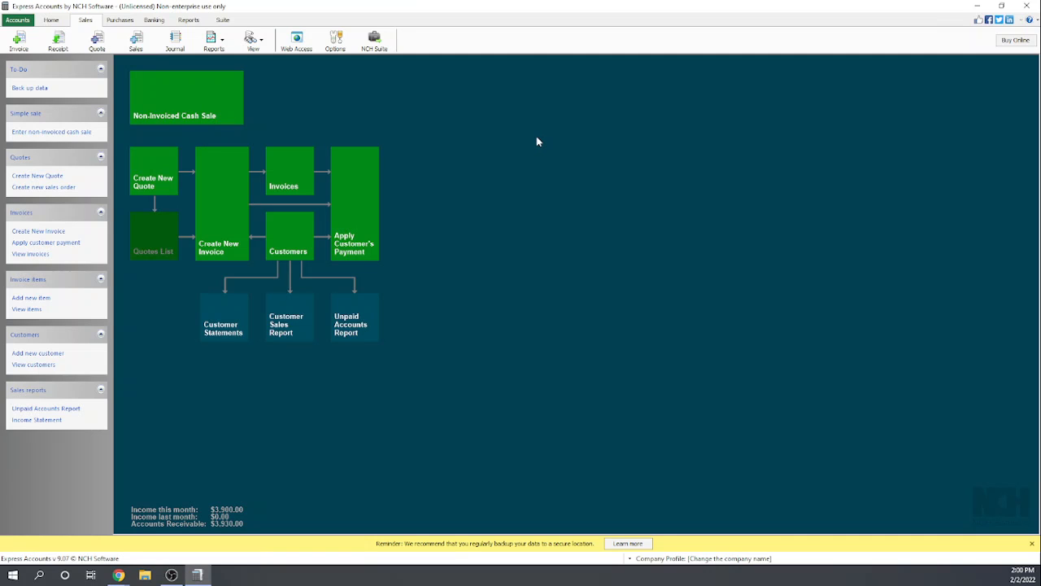
# - Start a new invoice for the customer Trampoline City with Checking Account as the deposit account
pyautogui.click(235, 216)
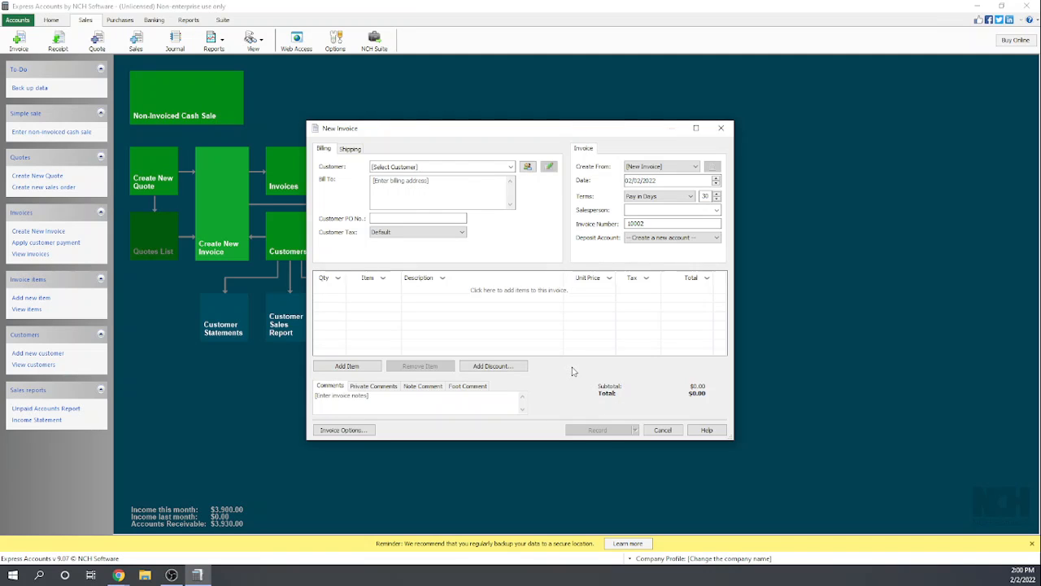
pyautogui.click(663, 430)
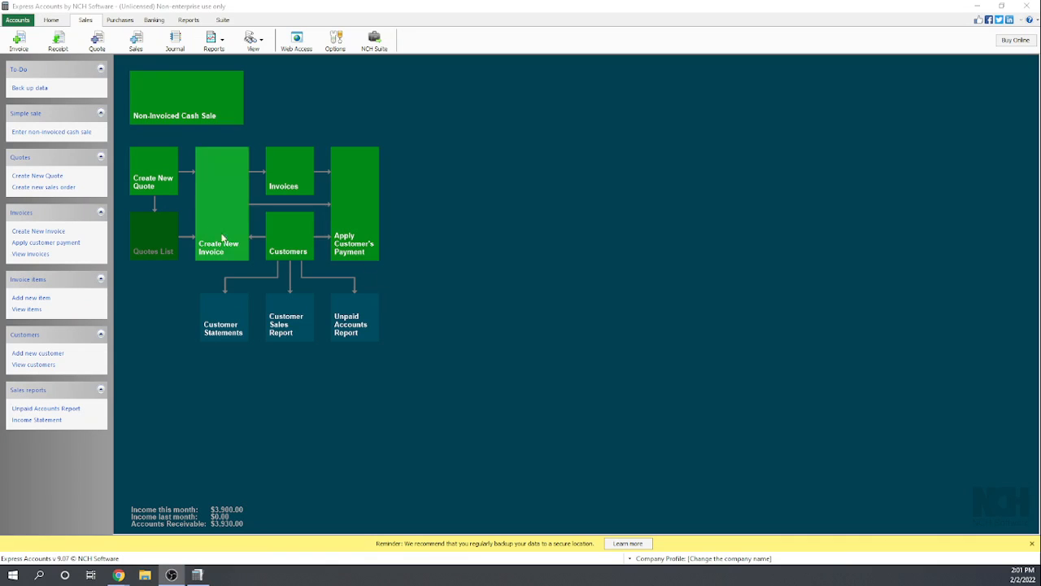
pyautogui.click(254, 243)
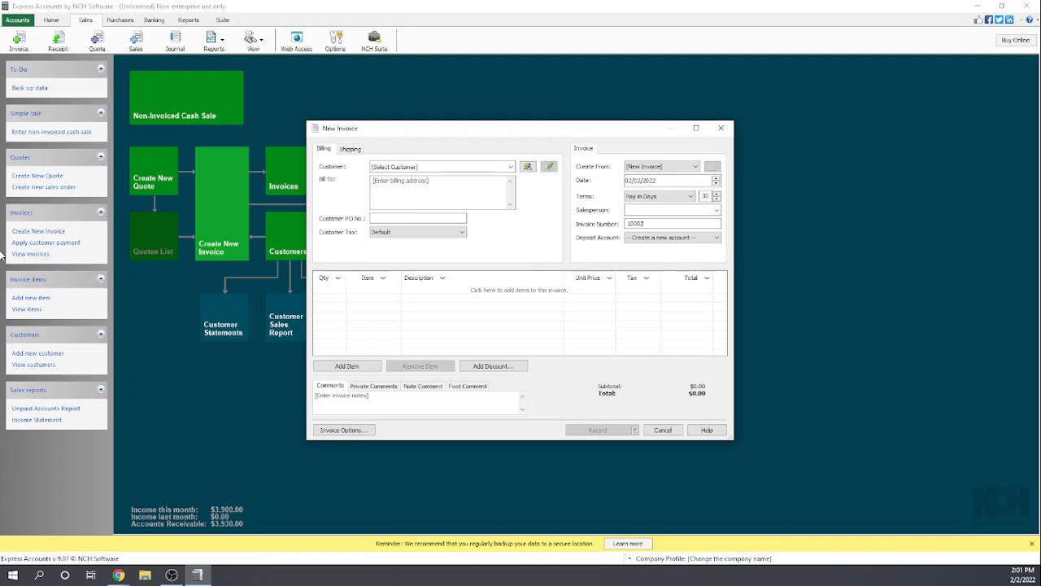
pyautogui.click(390, 166)
pyautogui.write('Tra')
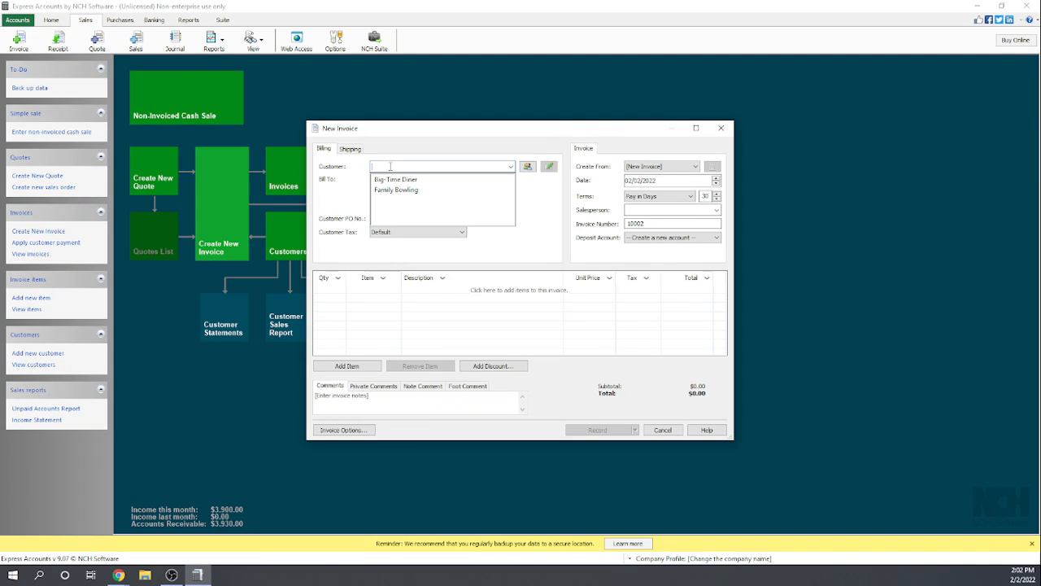
pyautogui.write('mp')
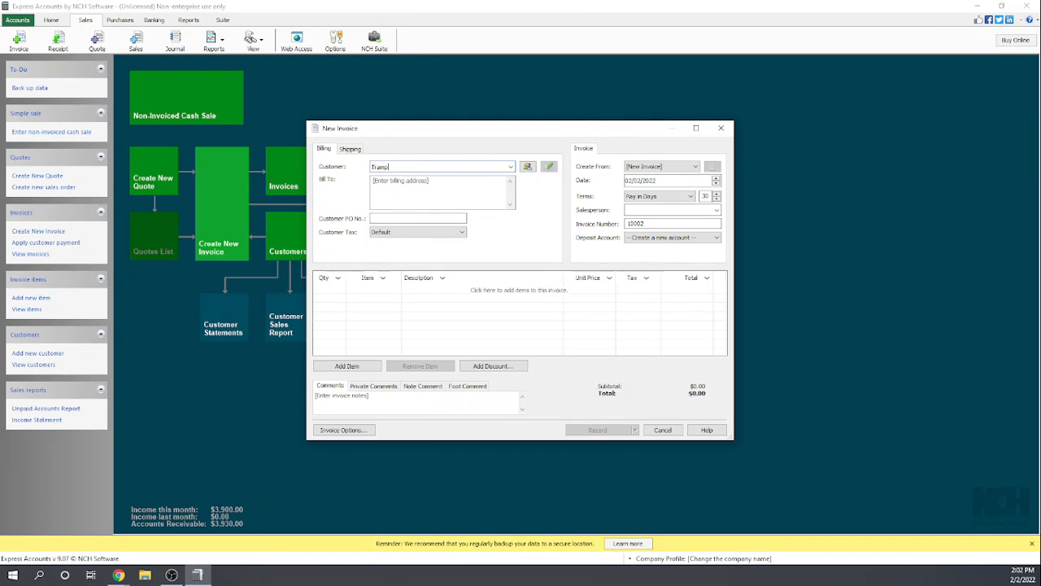
pyautogui.write('oline City')
pyautogui.click(667, 238)
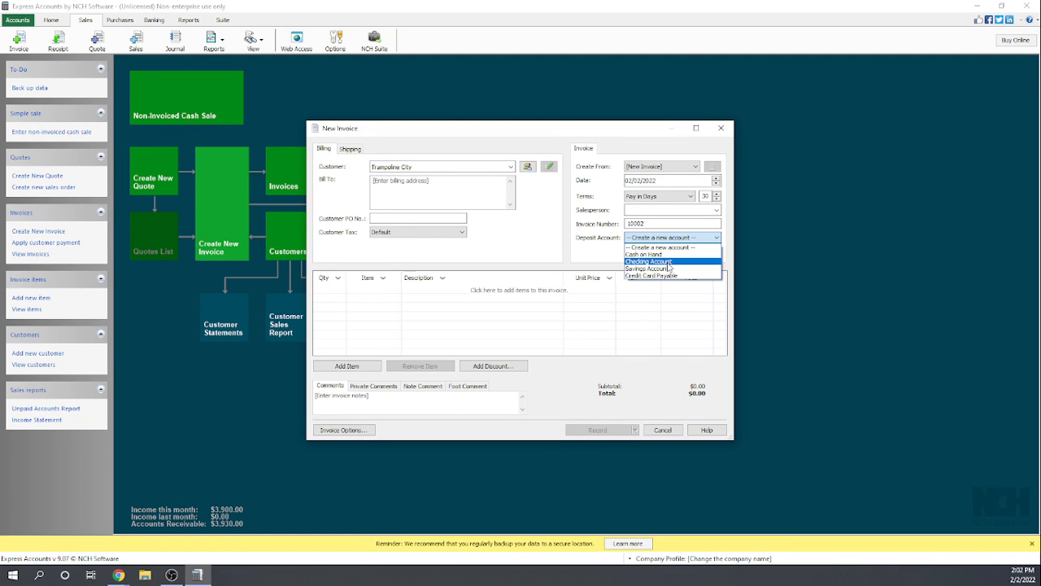
pyautogui.click(659, 261)
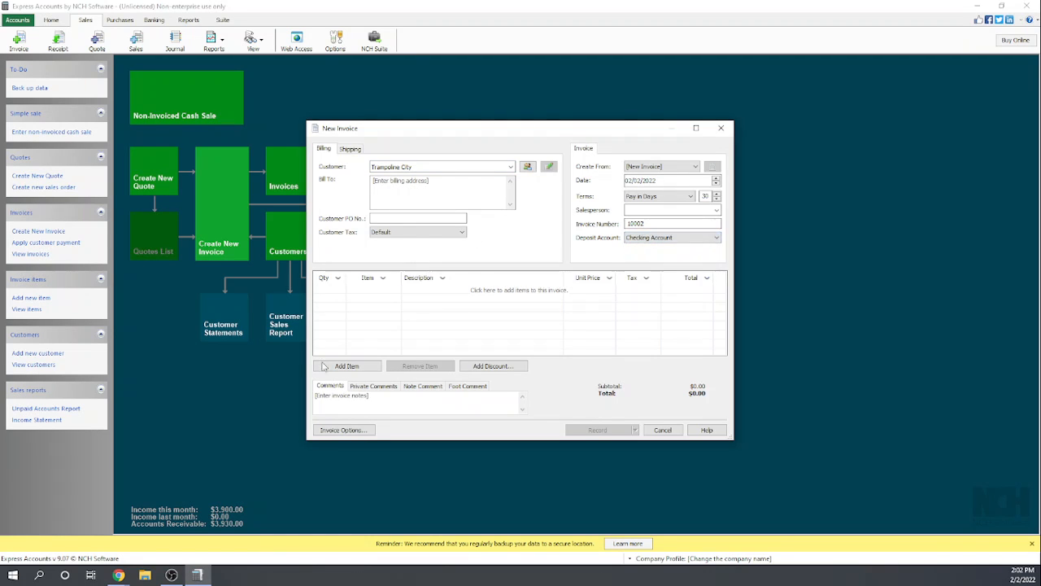
# - Add a line for one Service Contract to the Trampoline City invoice, and check the invoice options without changing them
pyautogui.click(336, 291)
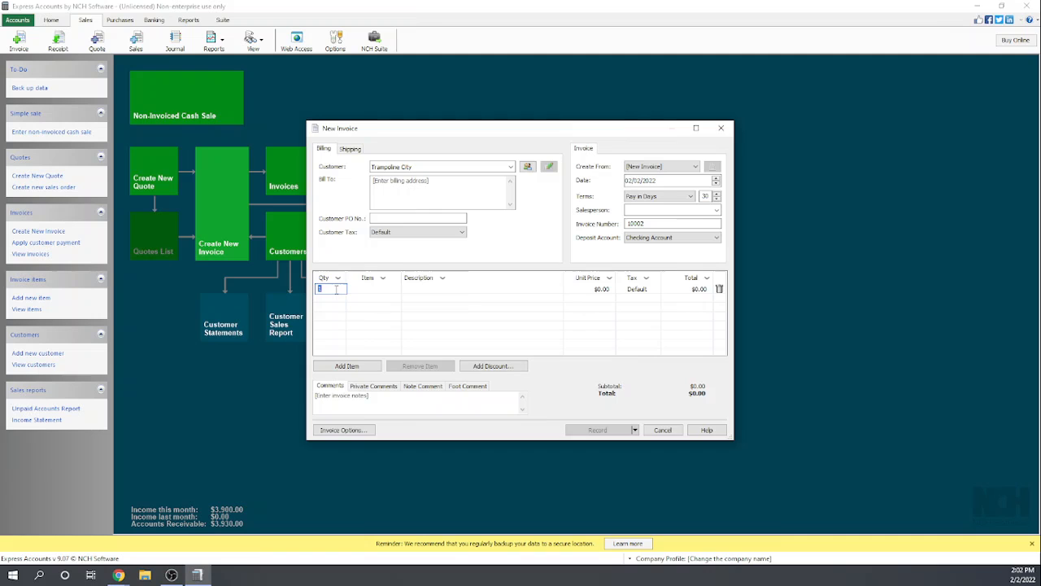
pyautogui.click(387, 290)
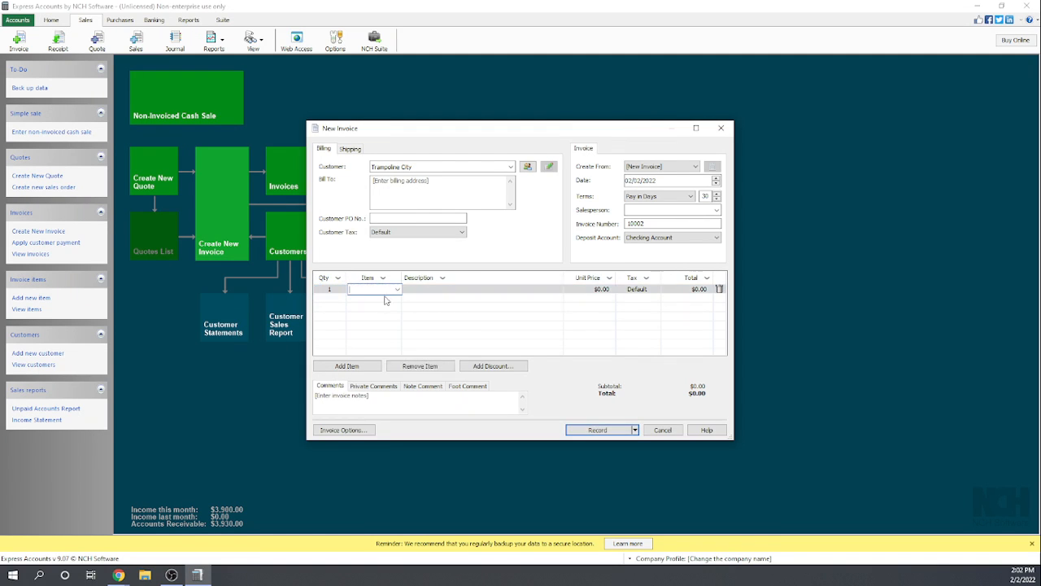
pyautogui.click(397, 290)
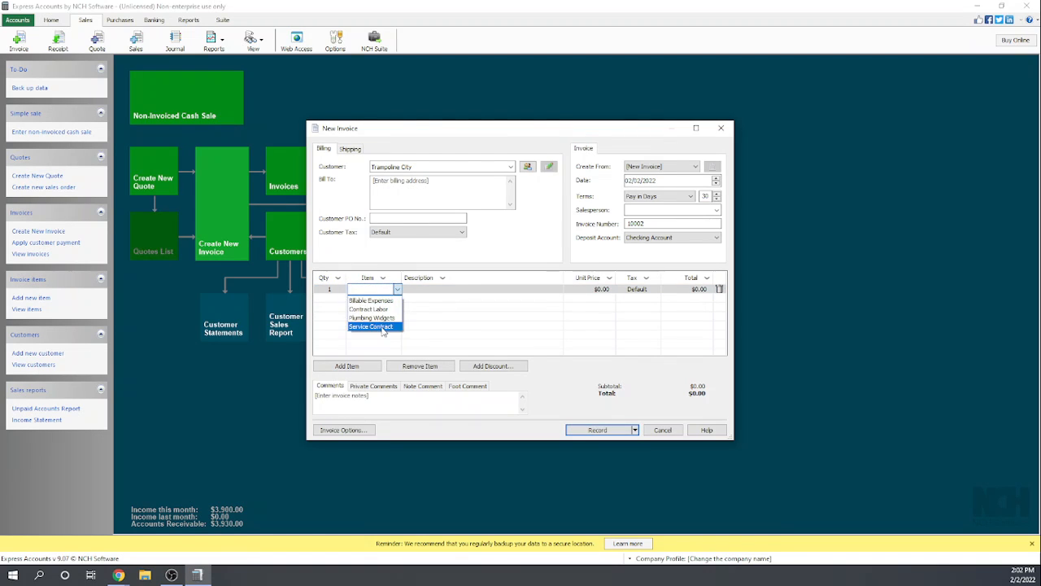
pyautogui.click(383, 326)
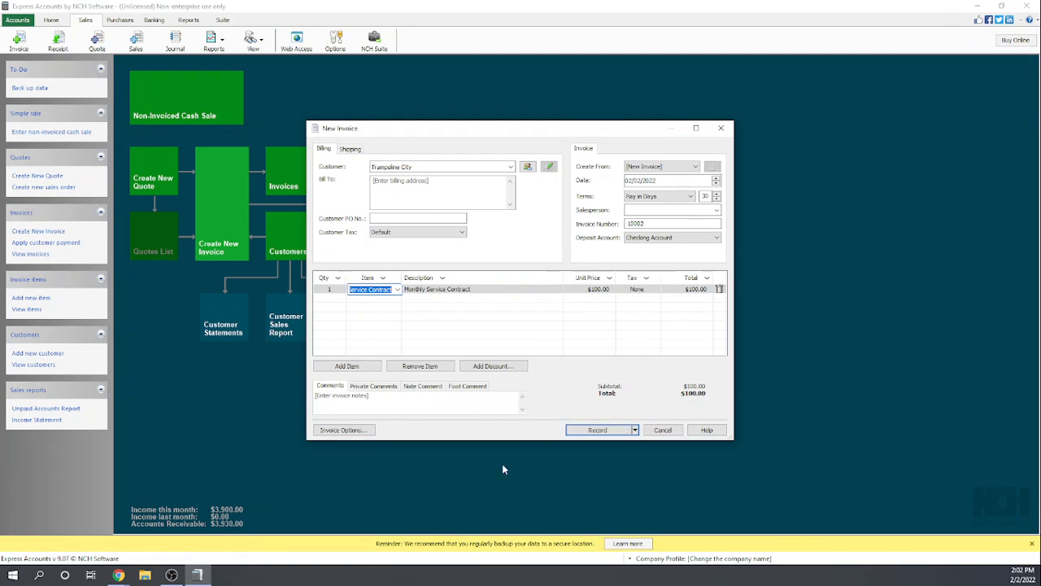
pyautogui.click(357, 430)
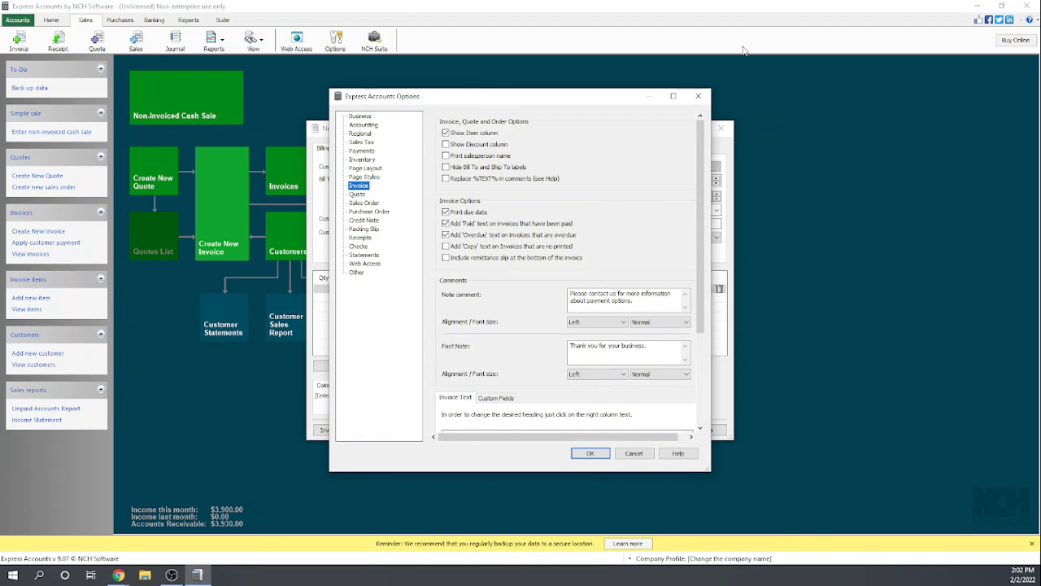
pyautogui.click(699, 94)
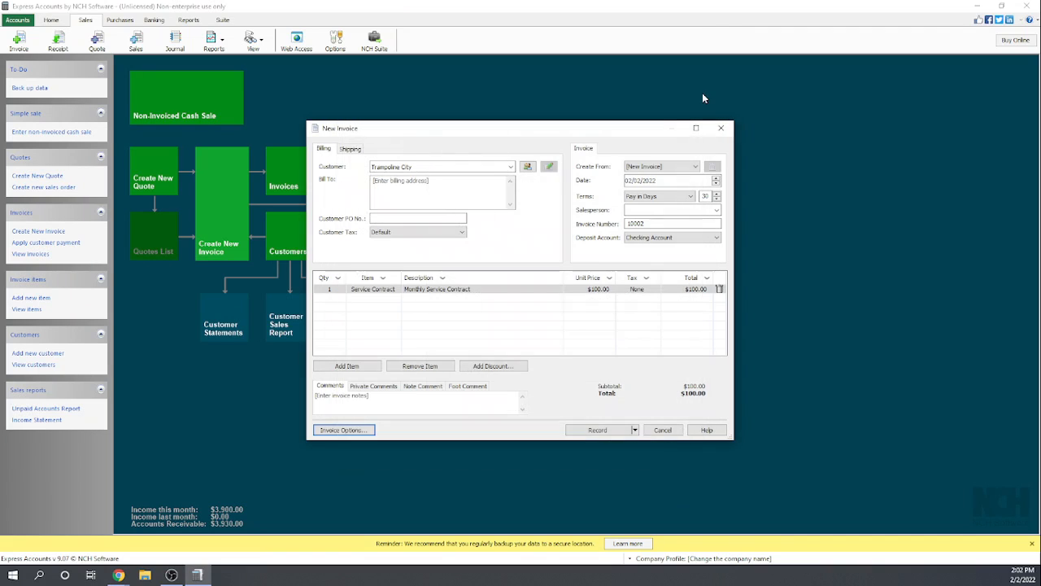
# - Save the Trampoline City invoice as recurring monthly from 02/02/2022 with the action Just record, and view the invoices list
pyautogui.click(634, 430)
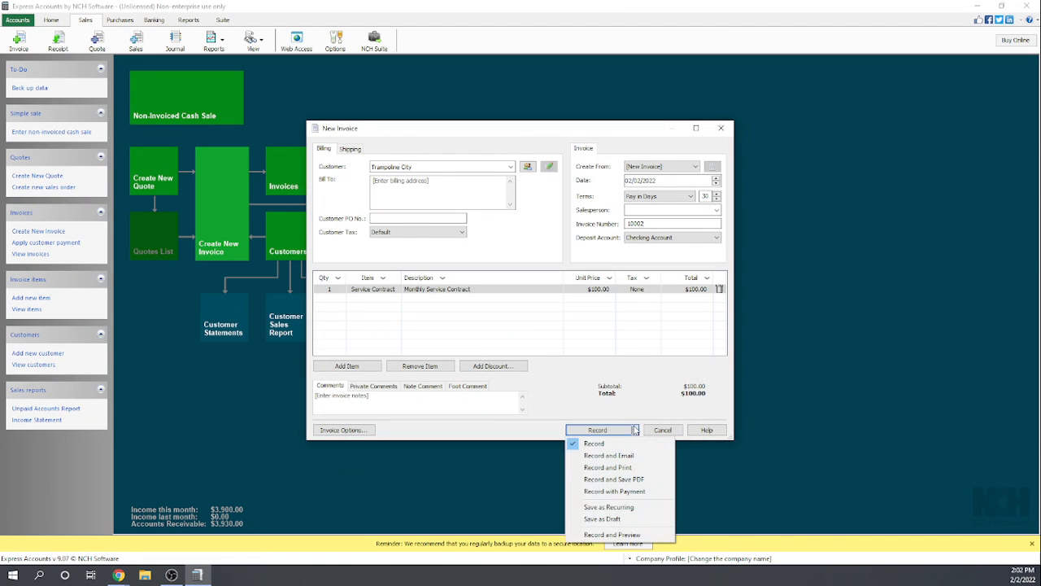
pyautogui.click(609, 507)
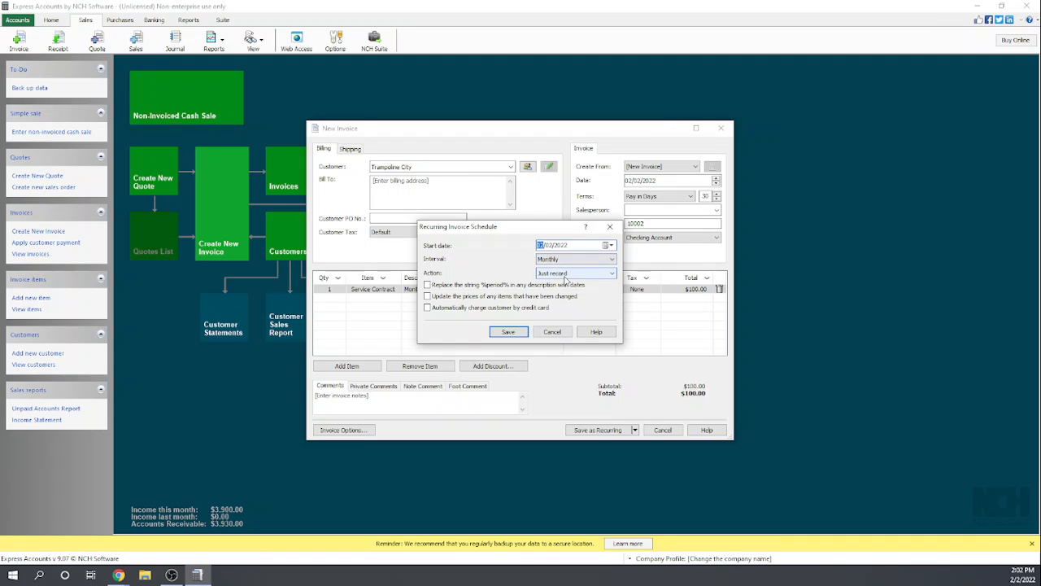
pyautogui.click(612, 274)
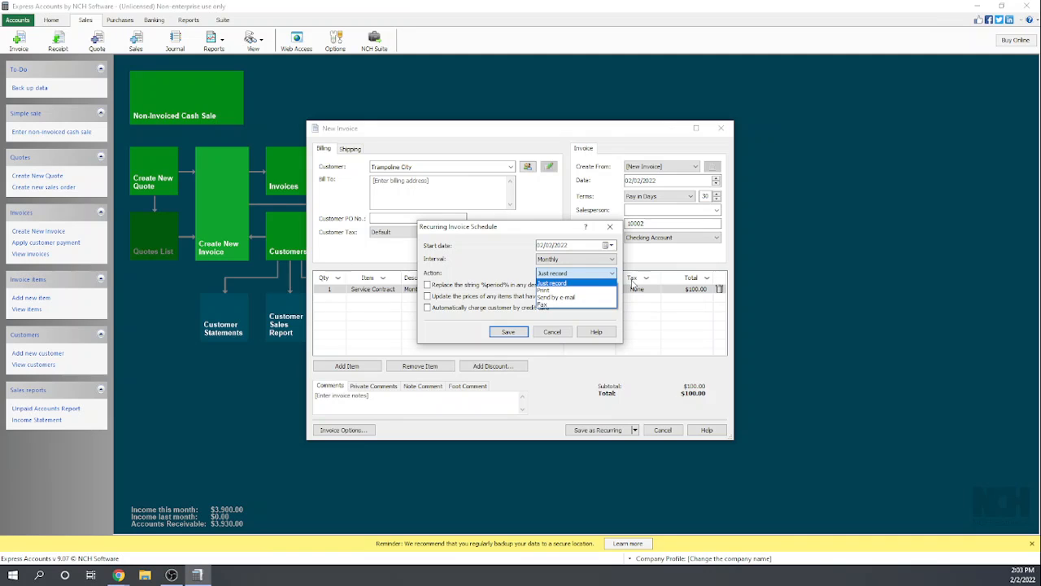
pyautogui.click(579, 283)
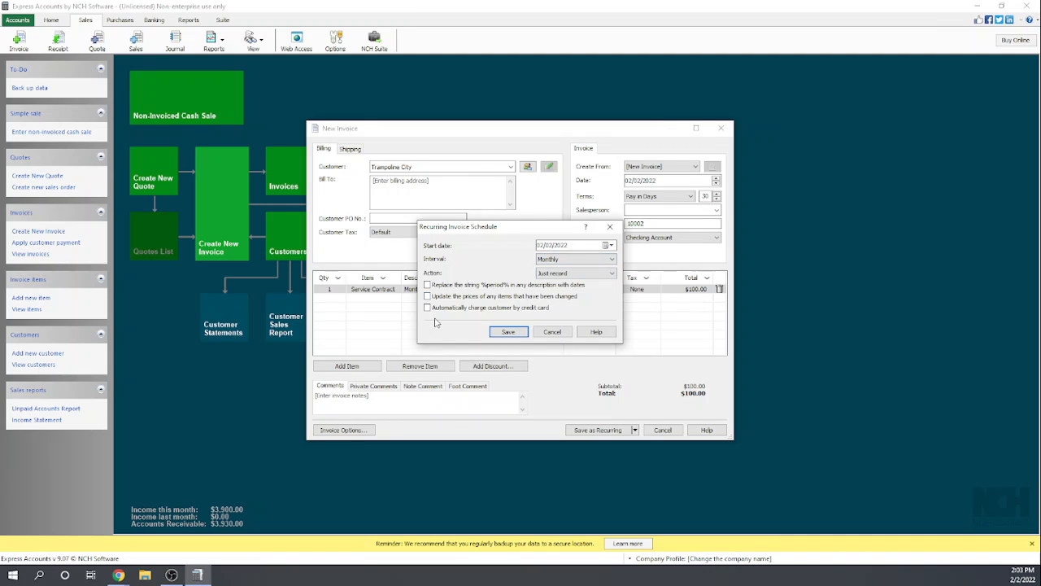
pyautogui.click(509, 332)
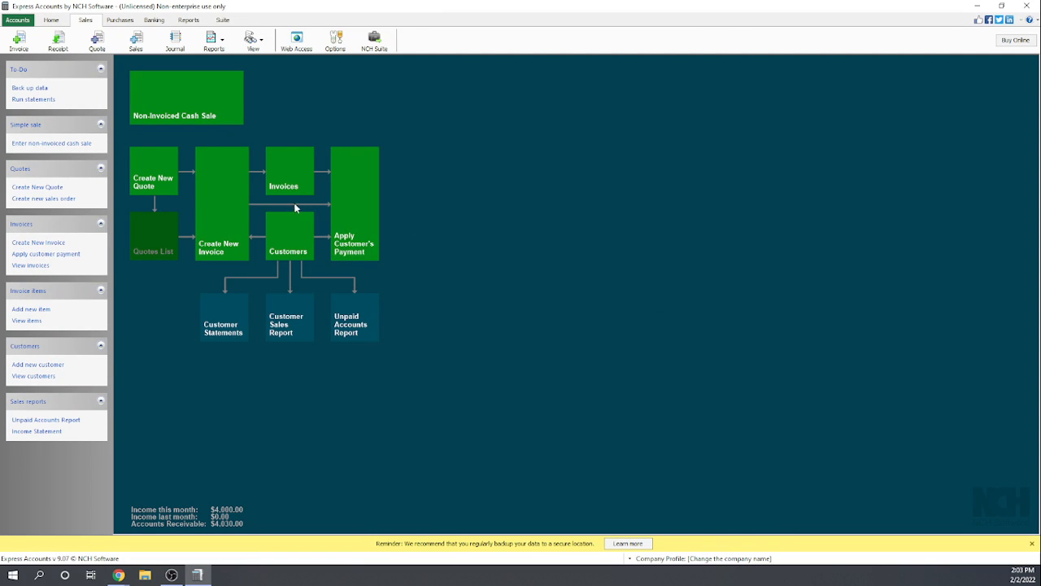
pyautogui.click(286, 176)
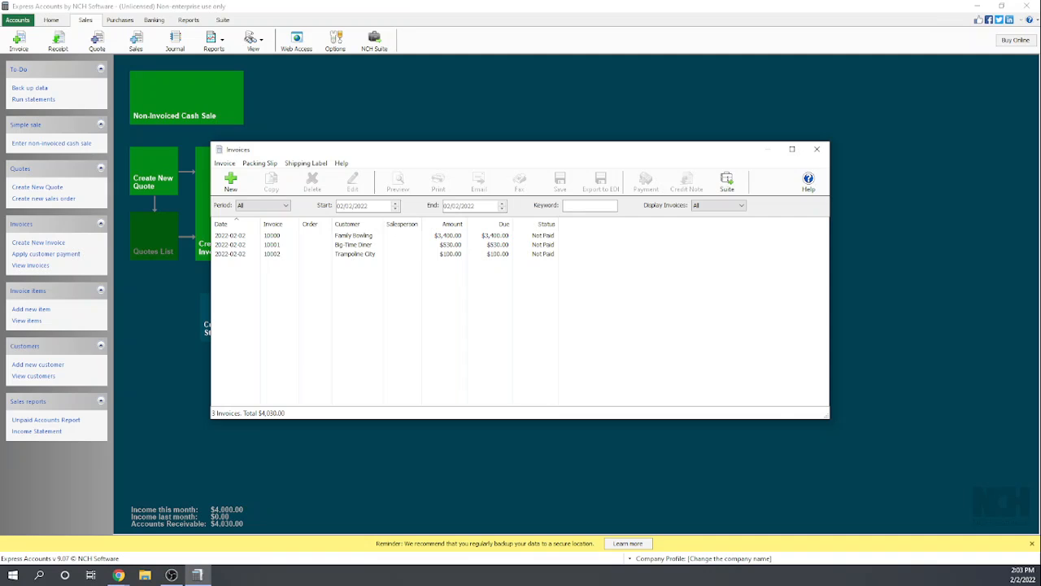
pyautogui.hotkey('alt', 'Tab')
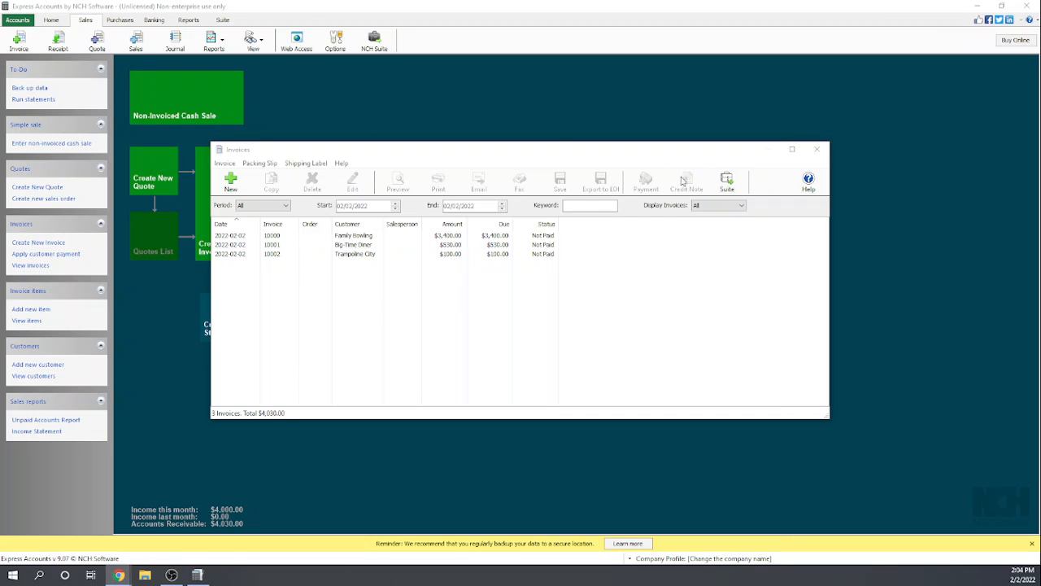
# - Examine the account balances, types and bank flags in the Chart of Accounts from the accounting options, leaving all settings as they are
pyautogui.click(818, 151)
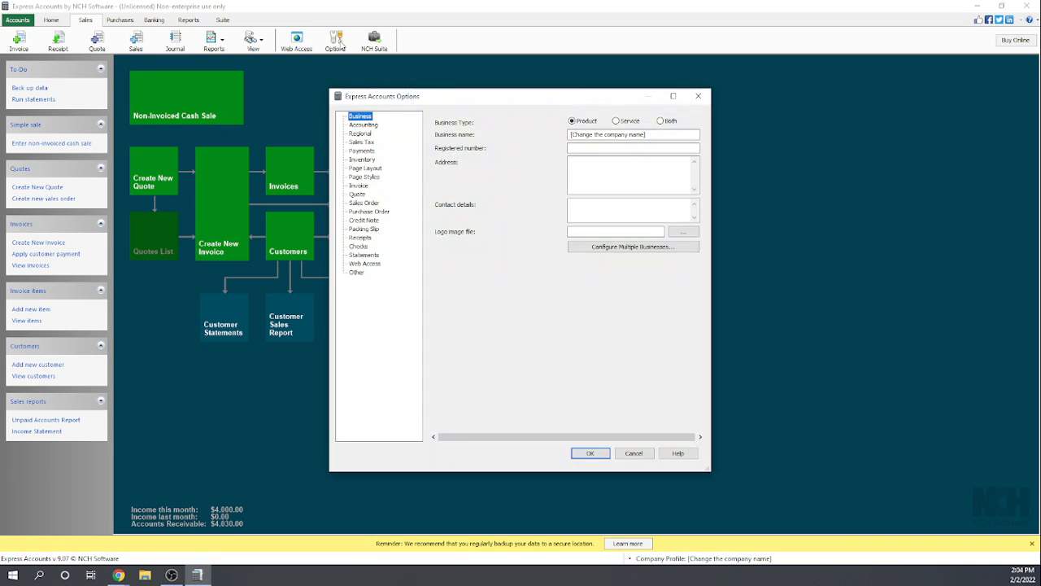
pyautogui.click(373, 125)
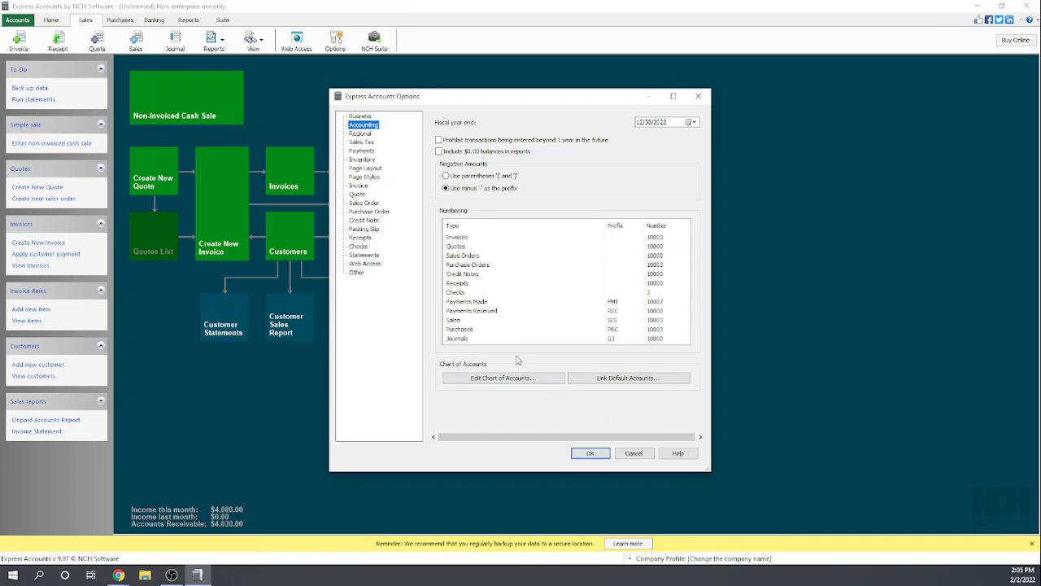
pyautogui.click(519, 379)
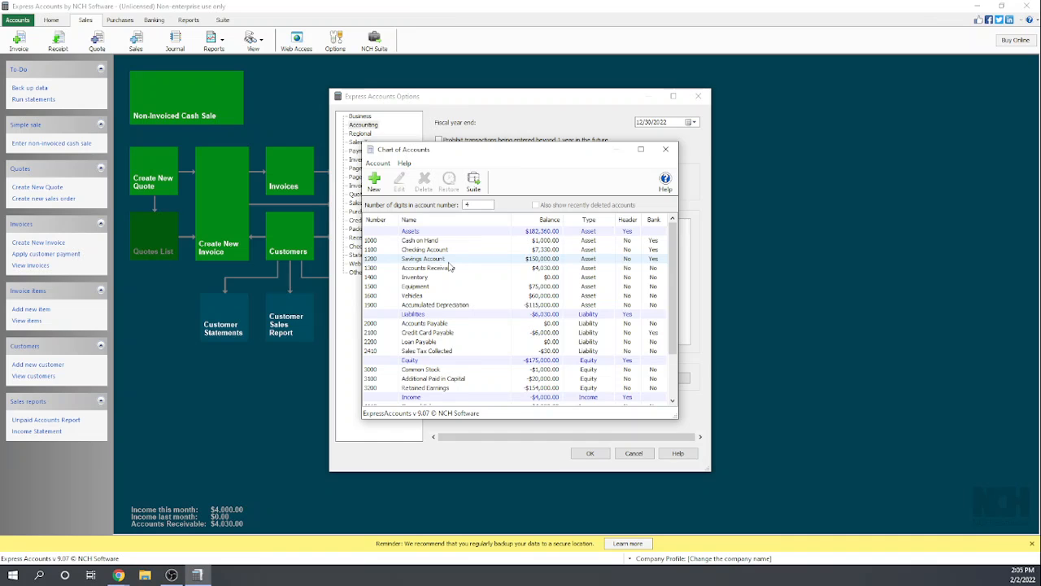
pyautogui.scroll(-2, 450, 267)
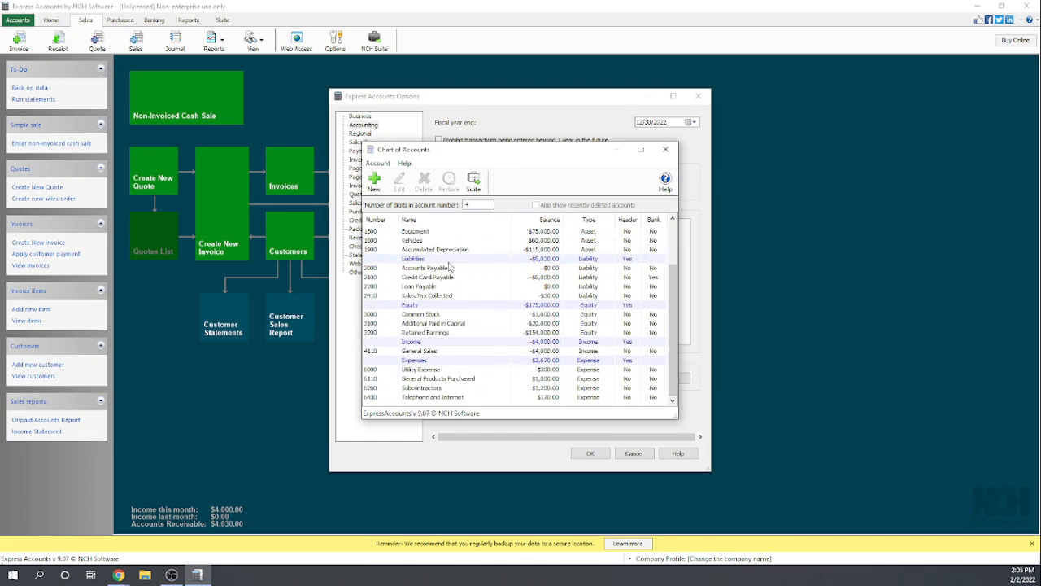
pyautogui.scroll(2, 450, 267)
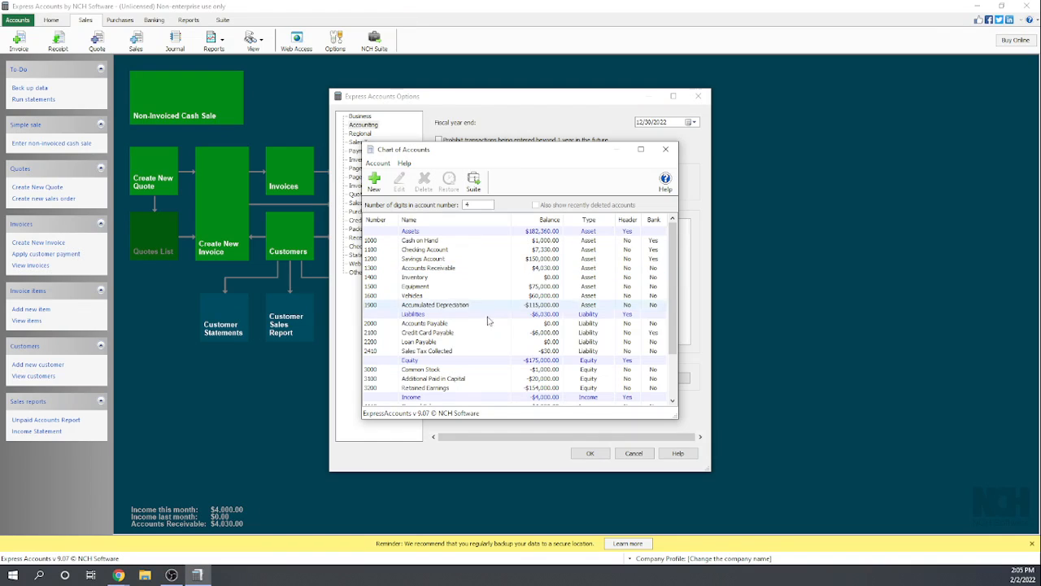
pyautogui.scroll(-1, 485, 346)
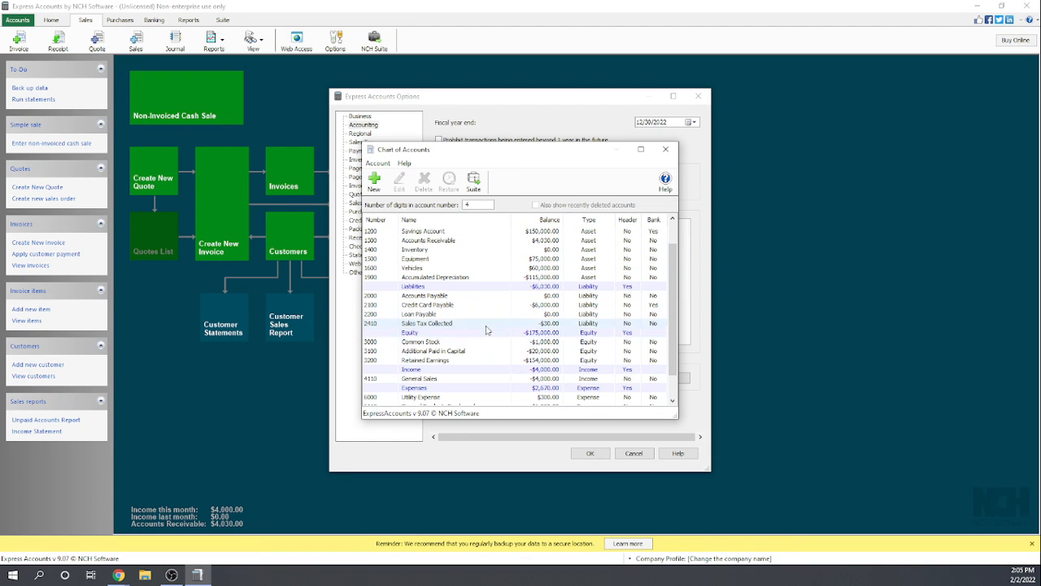
pyautogui.scroll(-1, 486, 329)
pyautogui.scroll(2, 486, 329)
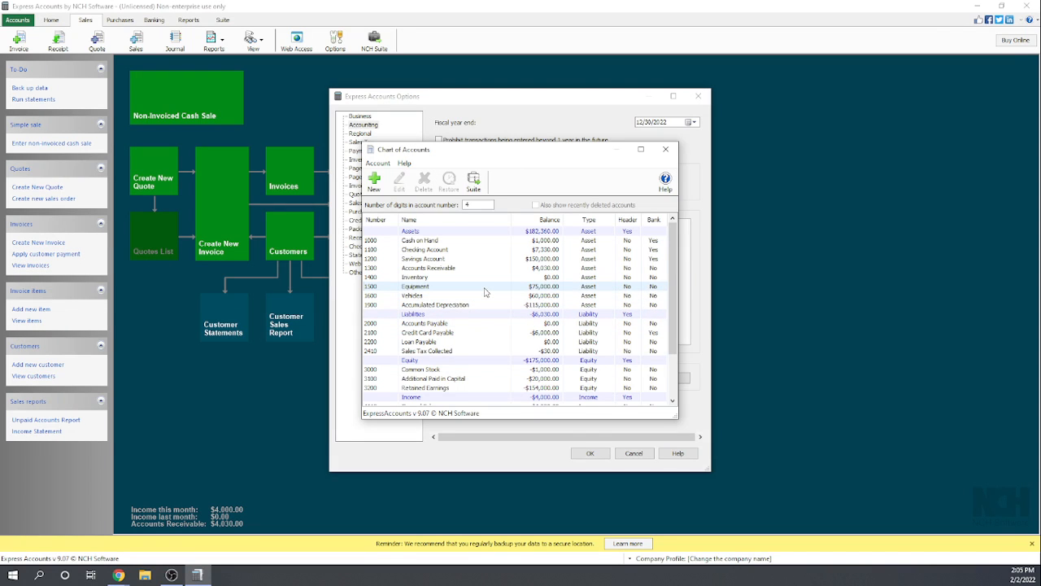
pyautogui.scroll(-2, 485, 292)
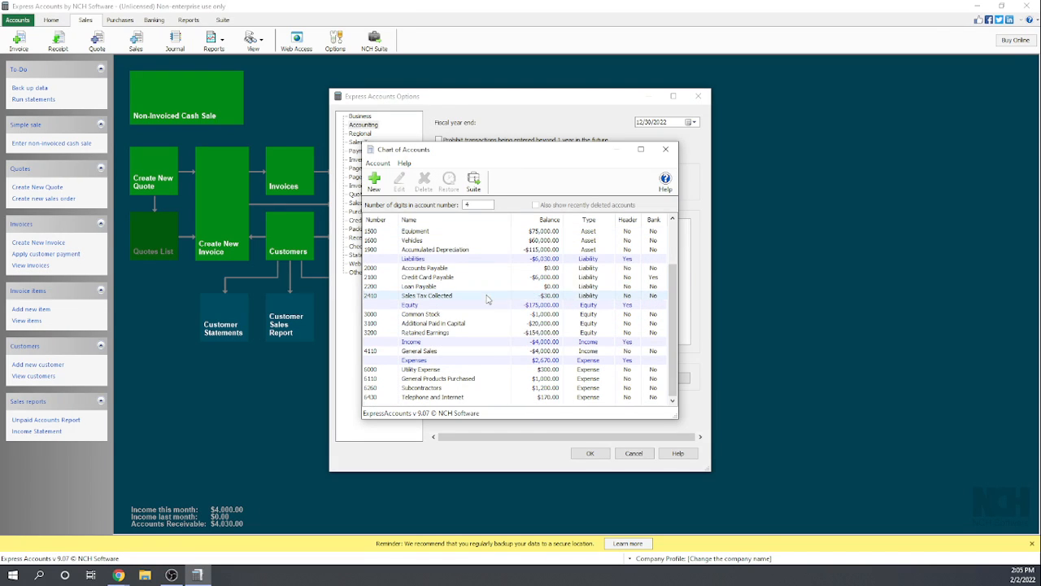
pyautogui.scroll(2, 472, 299)
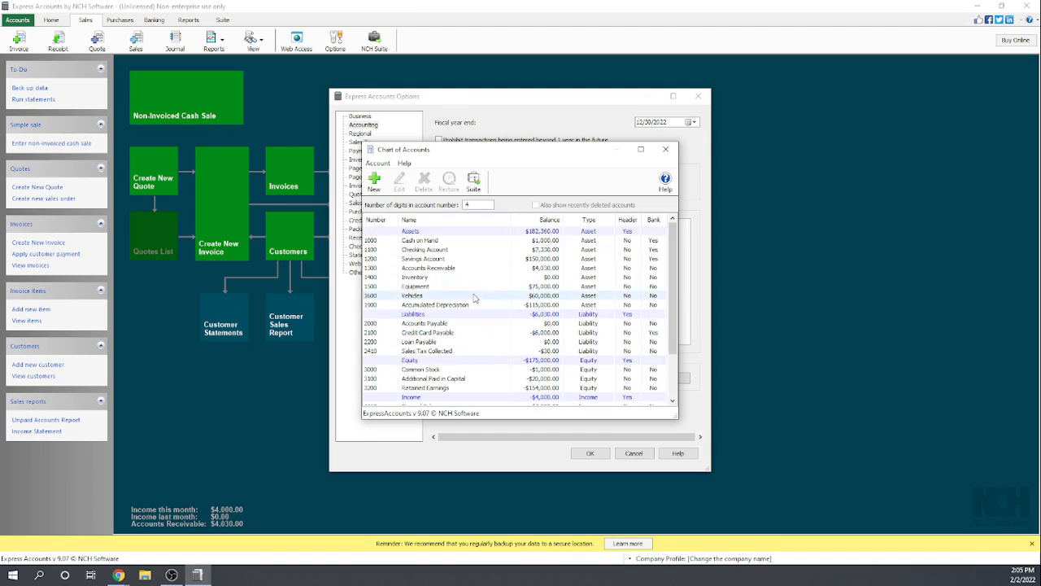
pyautogui.click(665, 149)
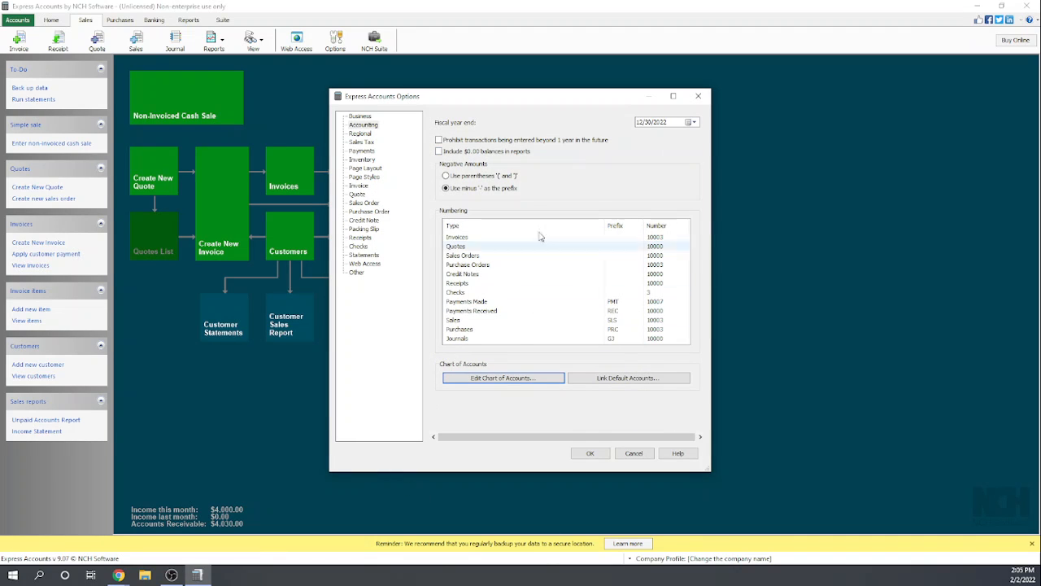
pyautogui.click(698, 96)
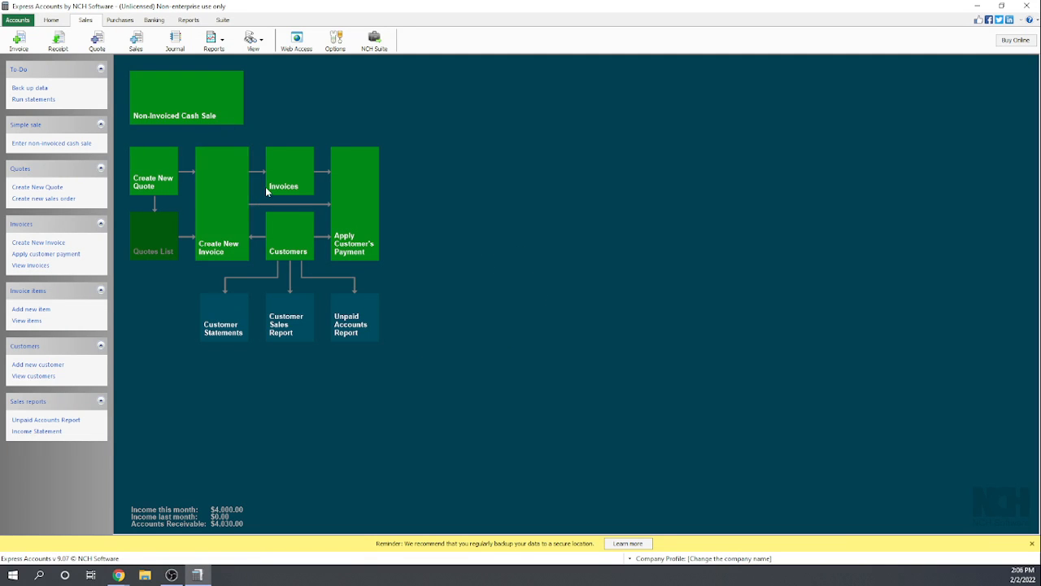
# - Review the Family Bowling invoice from the invoices list and close it without making changes
pyautogui.click(285, 172)
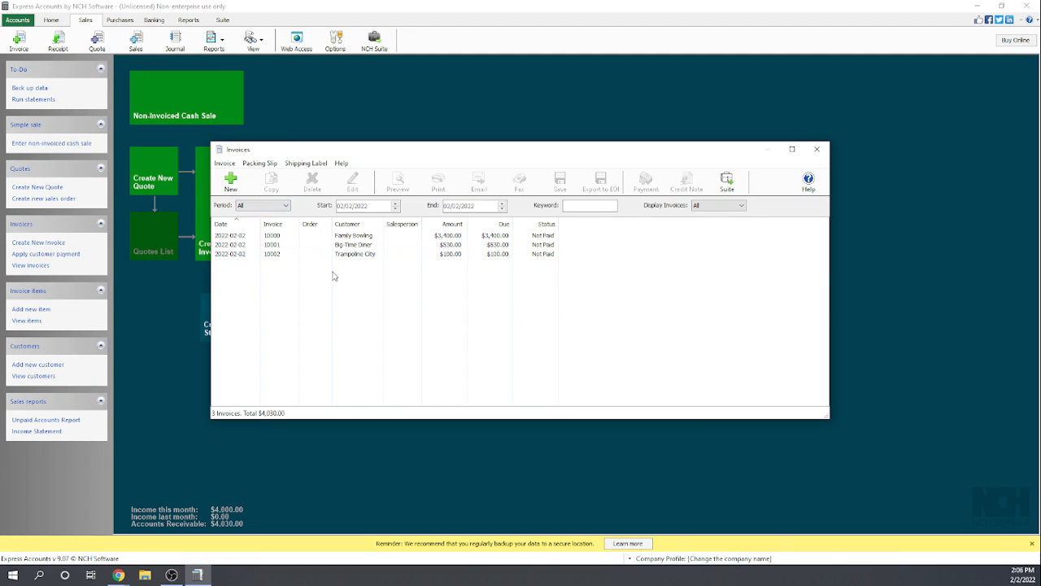
pyautogui.click(353, 237)
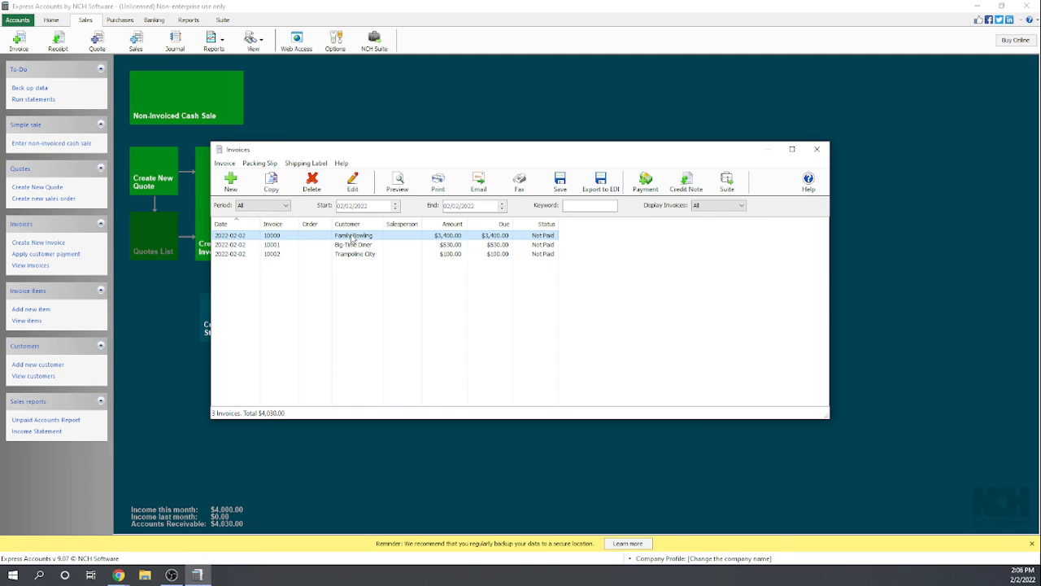
pyautogui.doubleClick(352, 238)
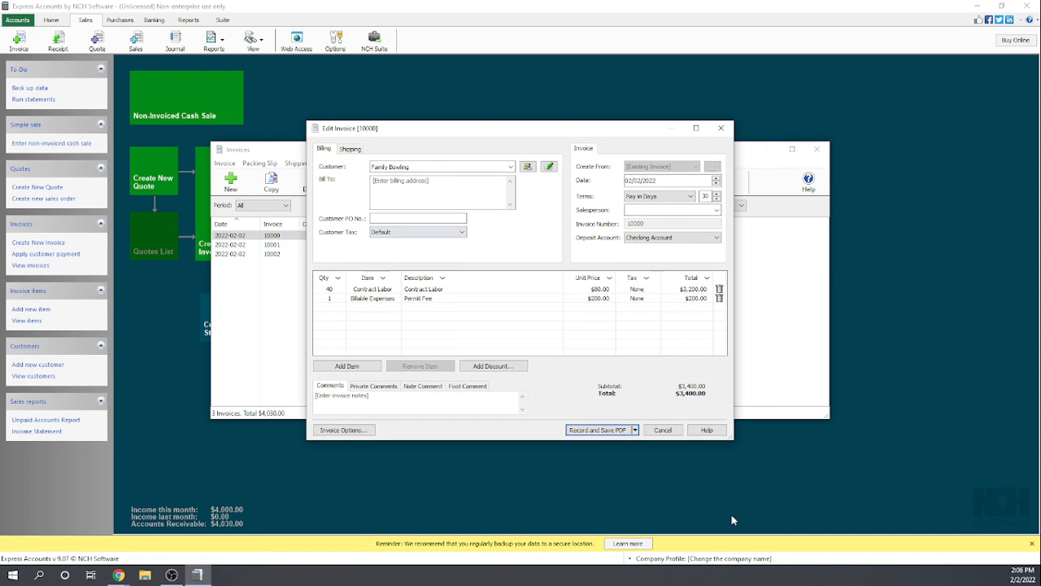
pyautogui.click(663, 429)
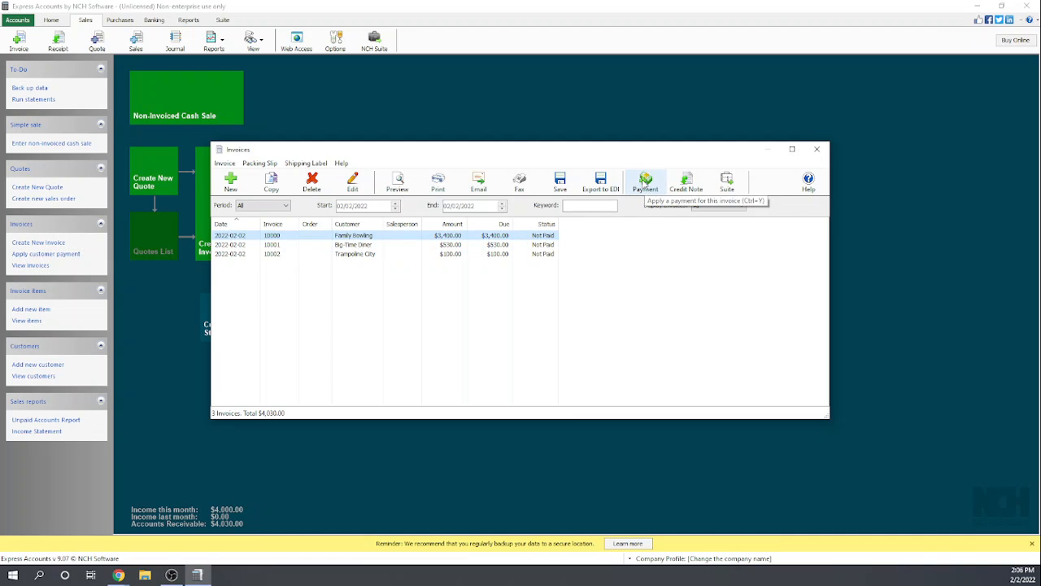
# - Start a payment for the Family Bowling invoice by Check with reference number 15145, keeping Checking Account as the deposit account
pyautogui.click(645, 184)
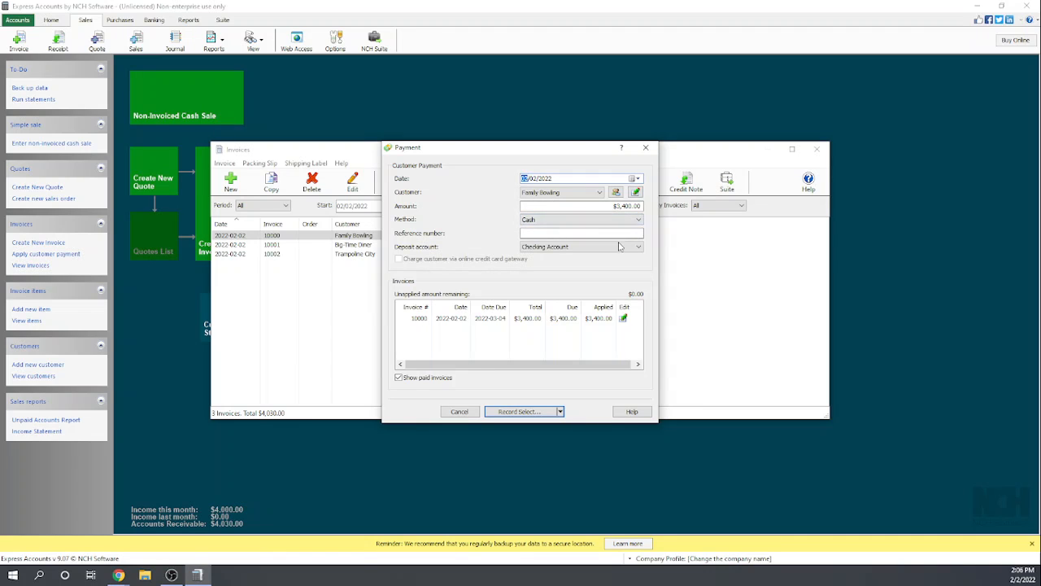
pyautogui.click(557, 219)
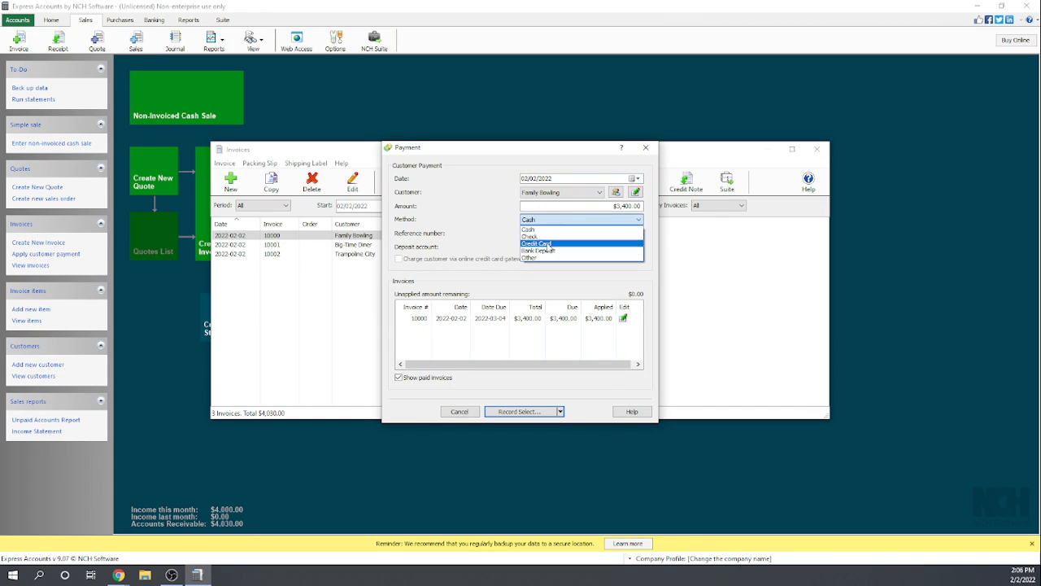
pyautogui.click(550, 235)
pyautogui.click(567, 231)
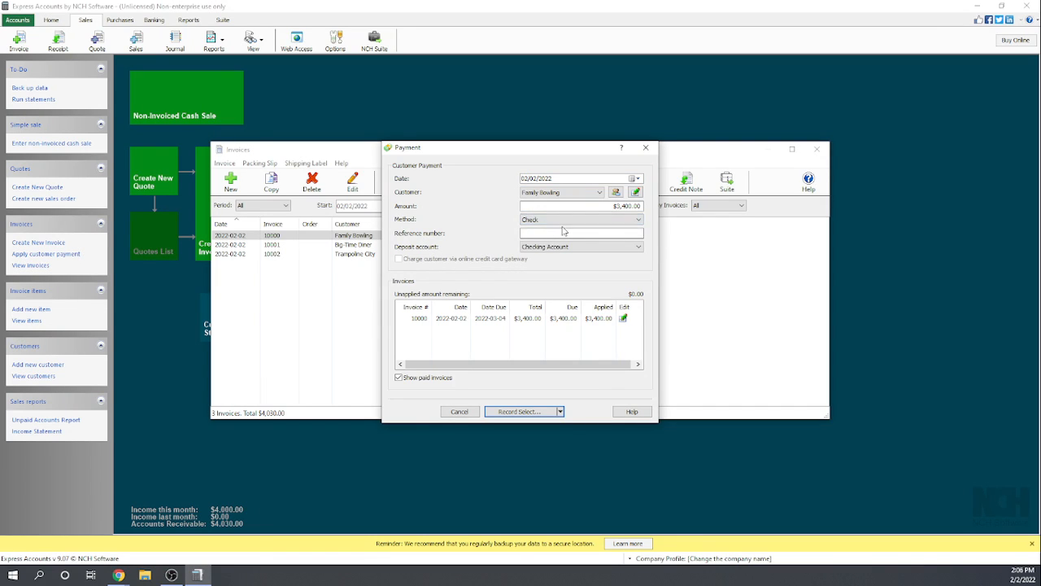
pyautogui.write('15145')
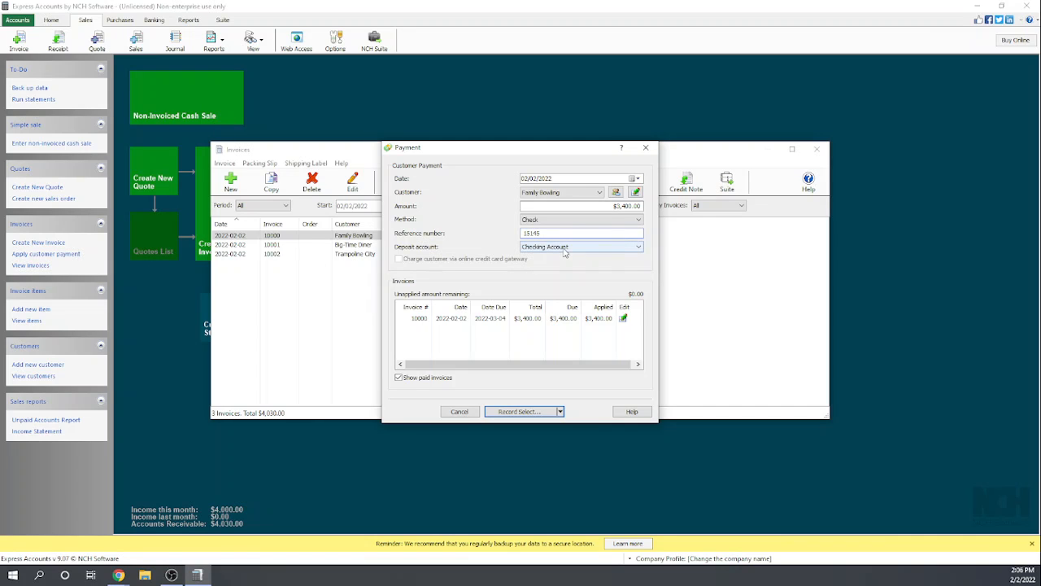
pyautogui.click(639, 248)
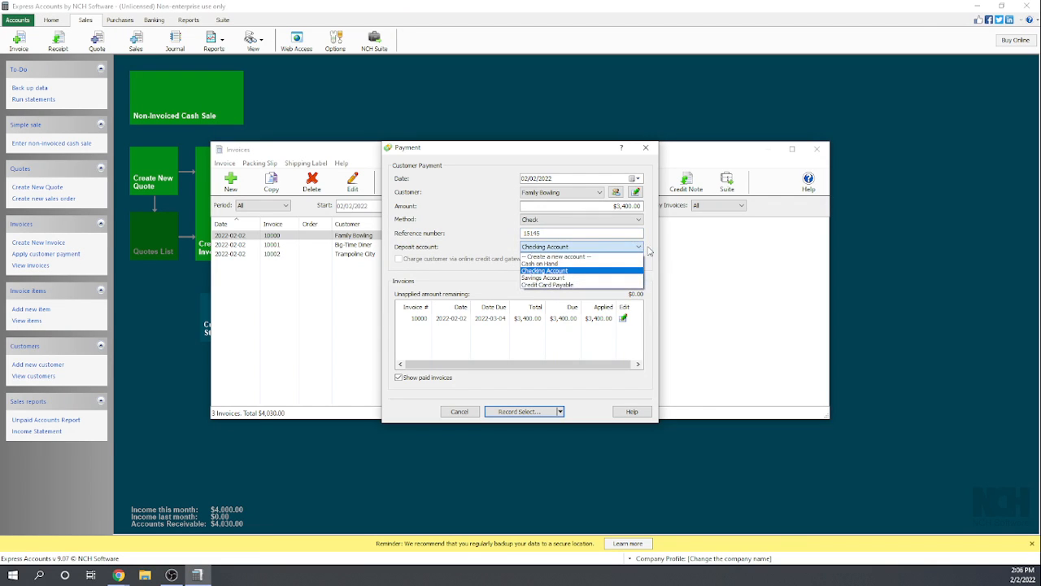
pyautogui.click(649, 251)
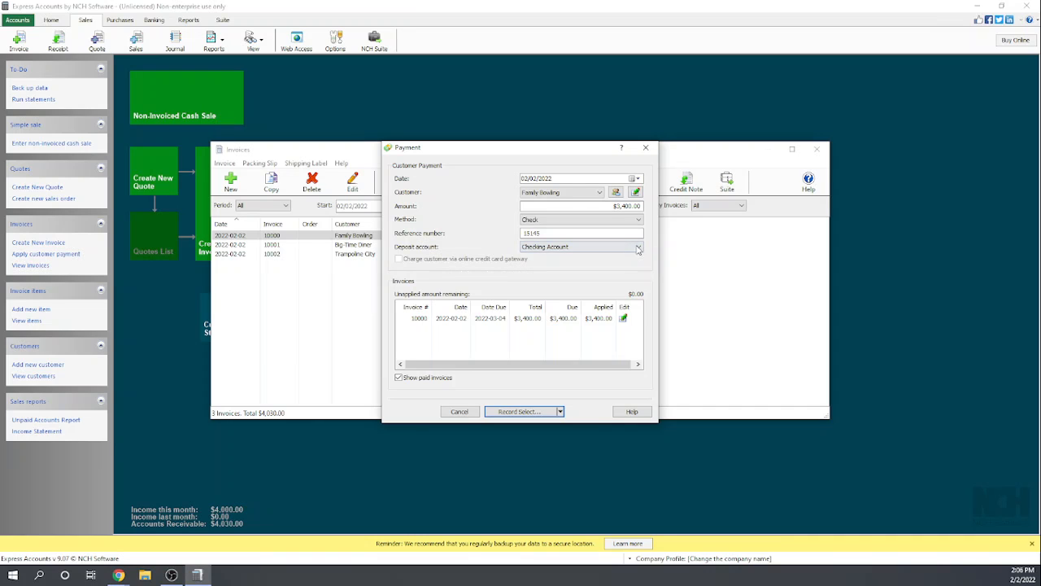
pyautogui.click(639, 246)
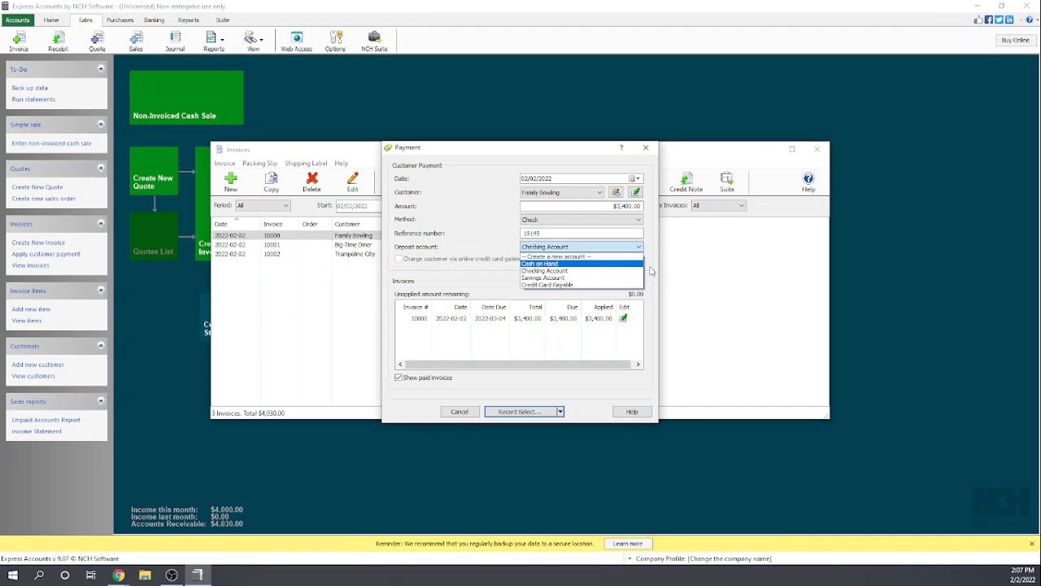
pyautogui.click(651, 270)
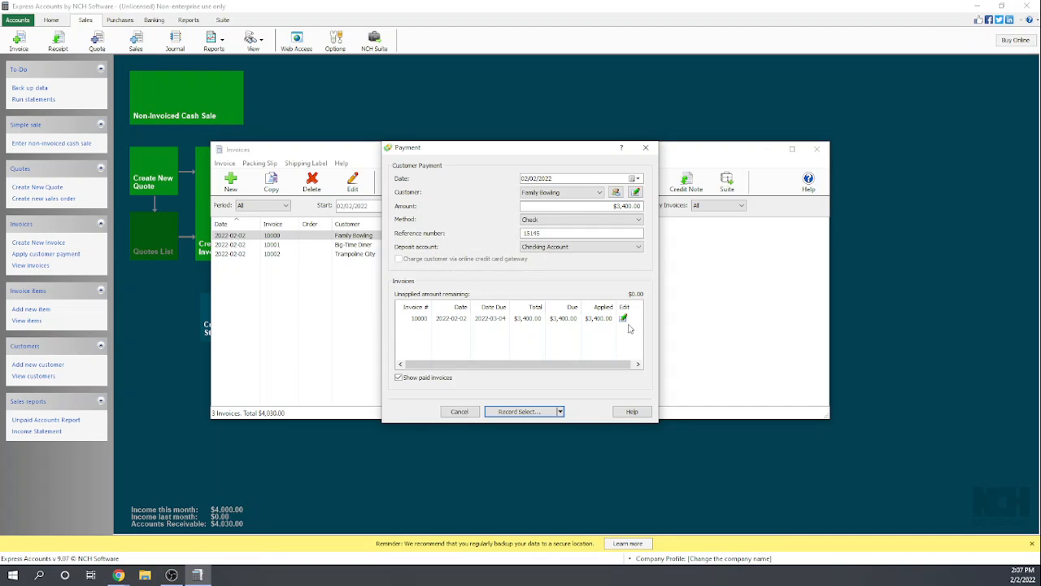
# - Record the Family Bowling payment with the Record Only option, and close the invoices list
pyautogui.click(498, 320)
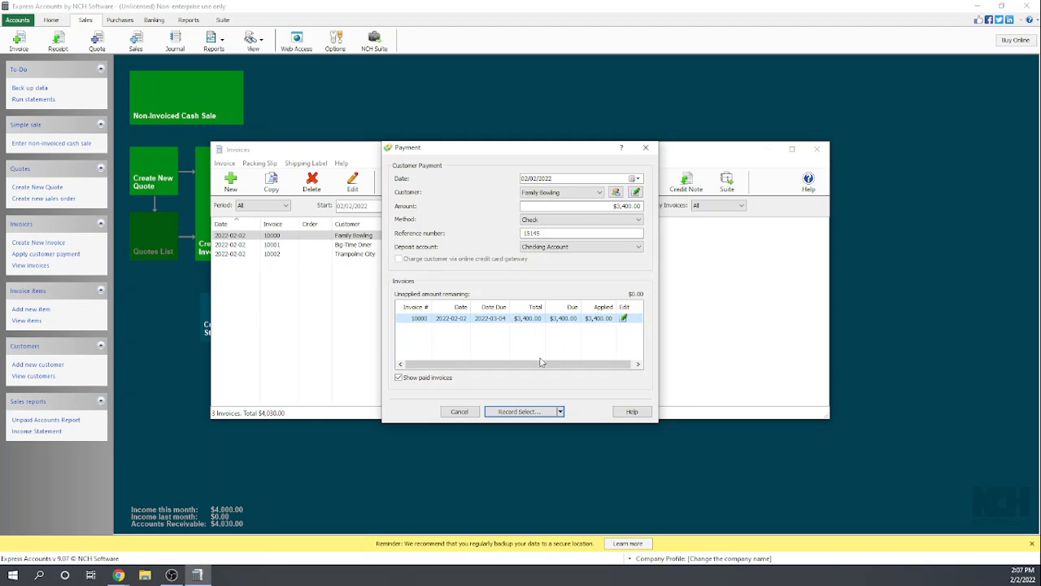
pyautogui.click(559, 413)
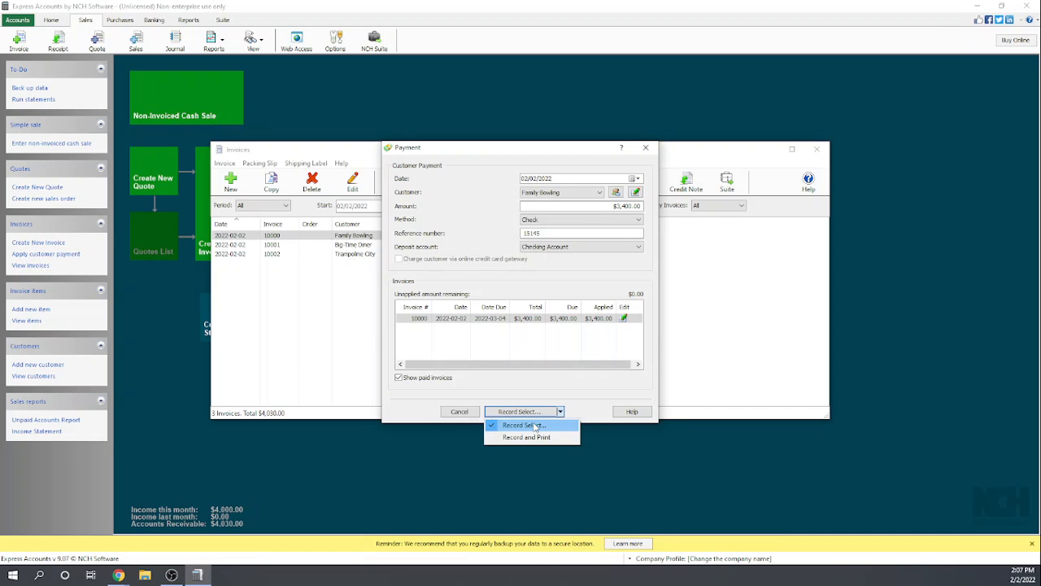
pyautogui.click(535, 426)
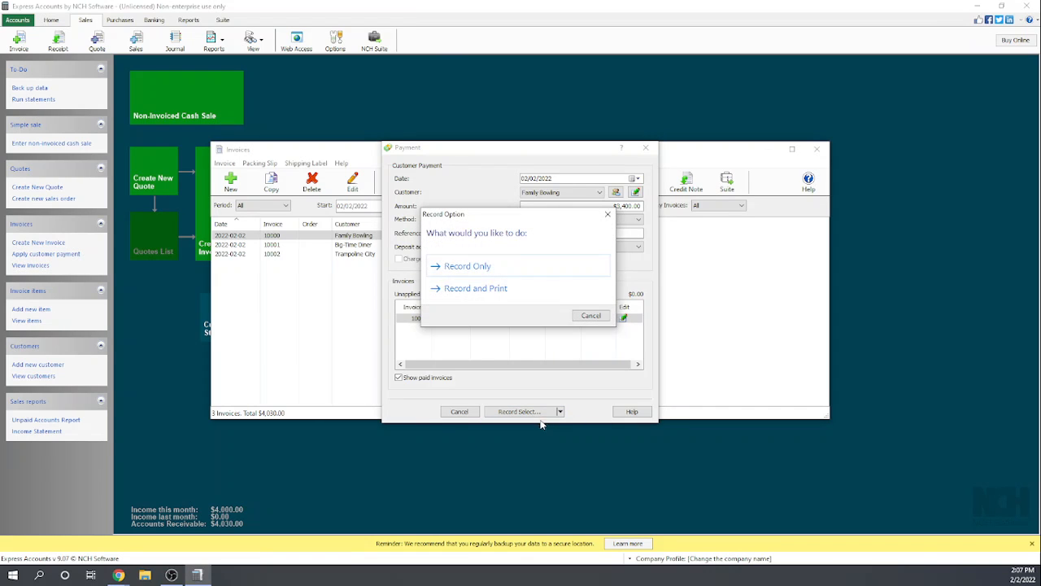
pyautogui.click(477, 269)
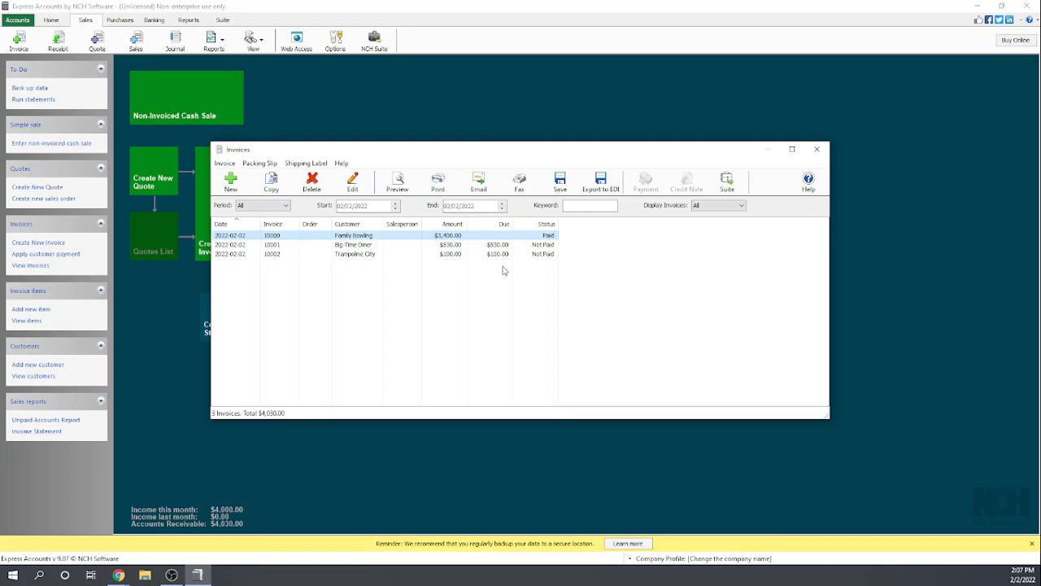
pyautogui.click(817, 149)
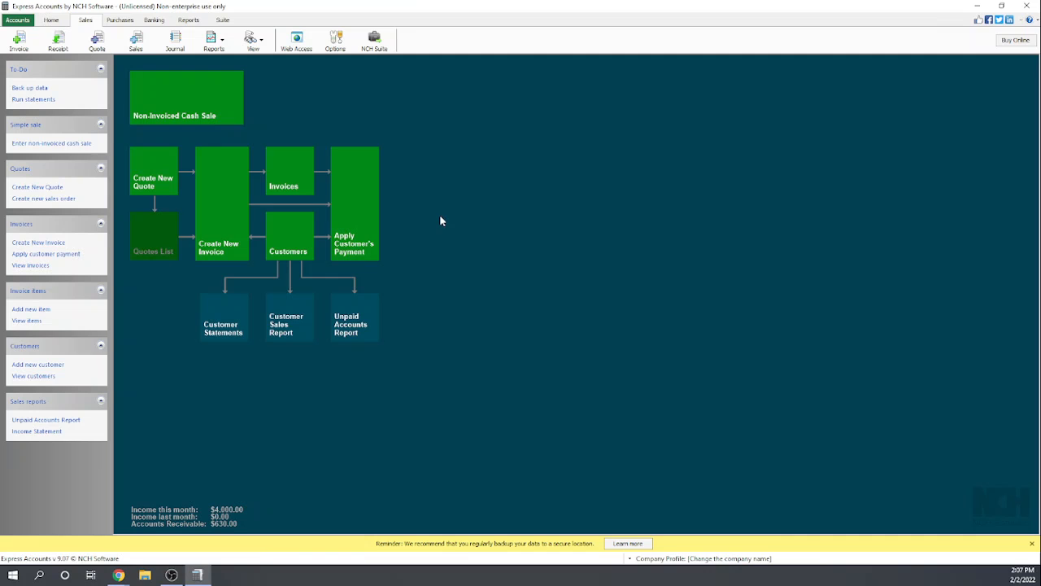
# - Start a non-invoiced cash sale with one Plumbing Widgets item
pyautogui.click(189, 100)
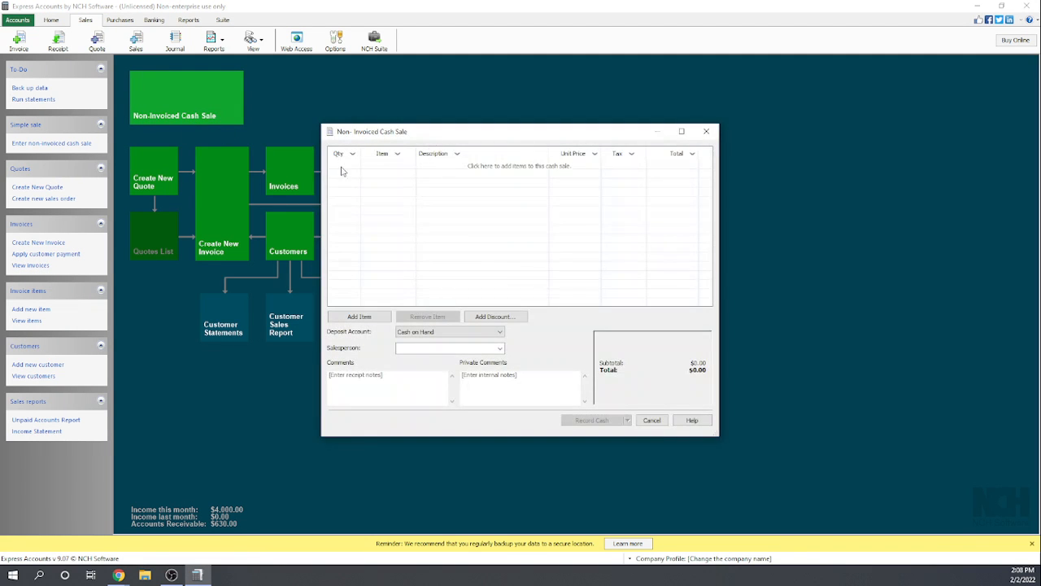
pyautogui.click(340, 166)
pyautogui.click(381, 165)
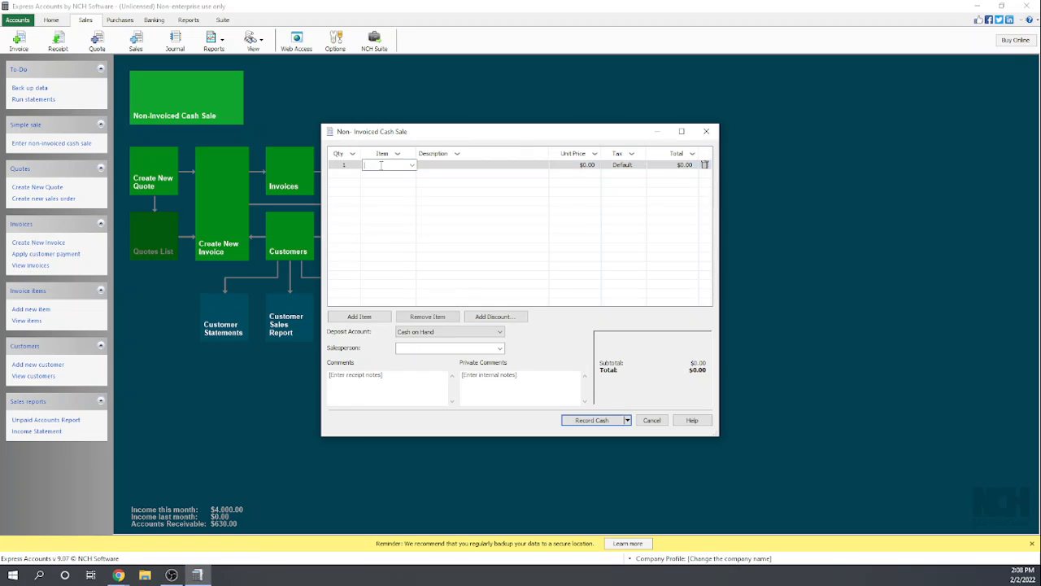
pyautogui.click(412, 165)
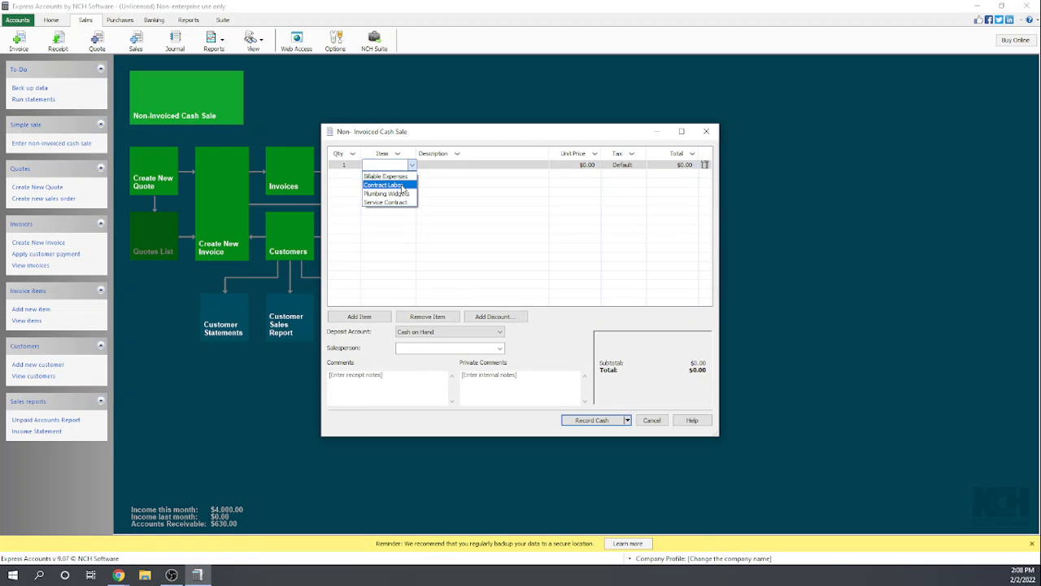
pyautogui.click(405, 195)
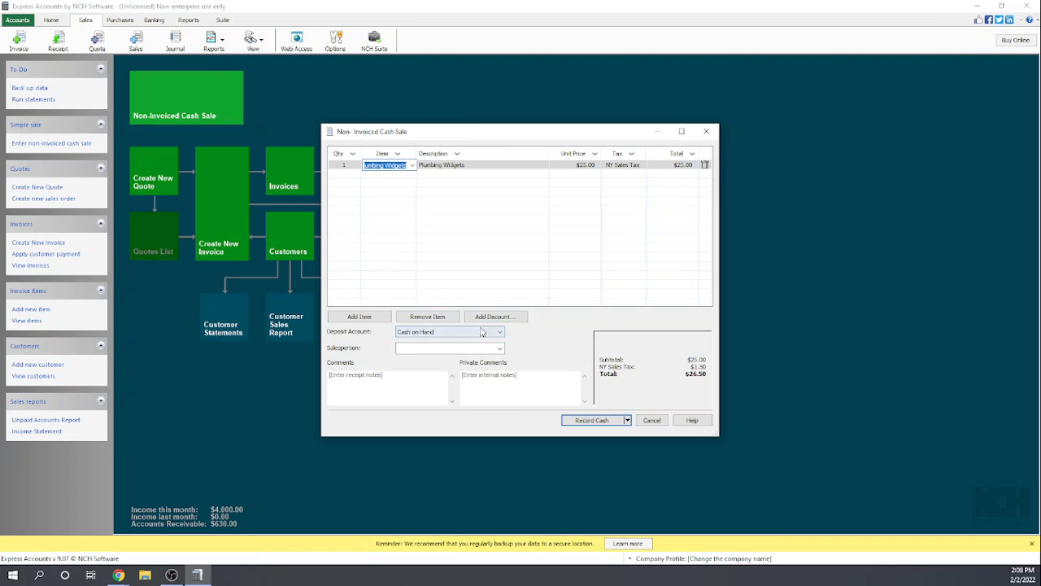
# - Record the Plumbing Widgets cash sale with $26.50 cash received, and review the printed receipt's preview
pyautogui.click(594, 419)
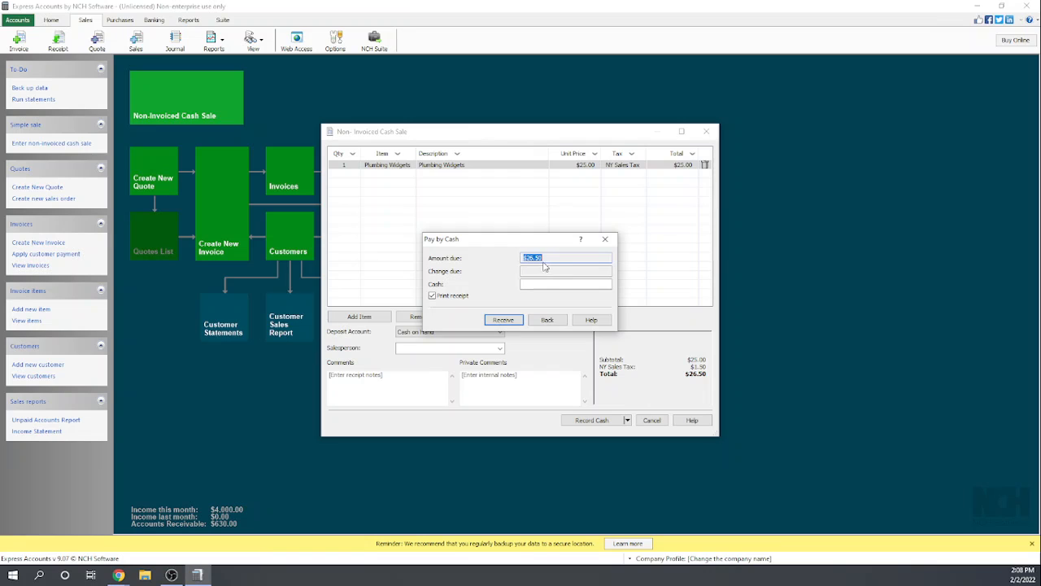
pyautogui.click(541, 283)
pyautogui.write('26.50')
pyautogui.click(506, 319)
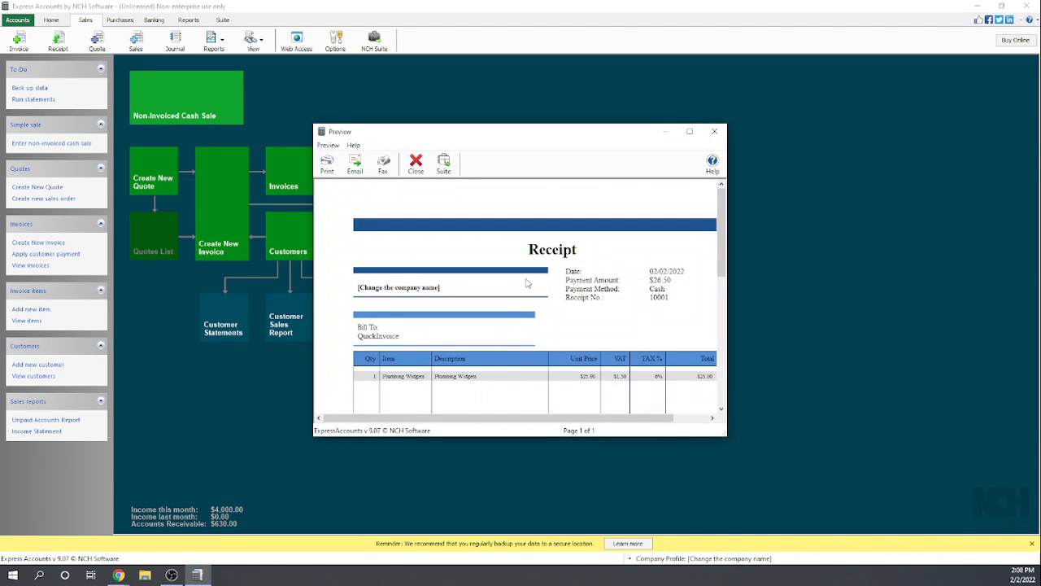
pyautogui.scroll(-3, 606, 296)
pyautogui.scroll(1, 605, 300)
pyautogui.scroll(2, 605, 299)
pyautogui.scroll(-1, 669, 293)
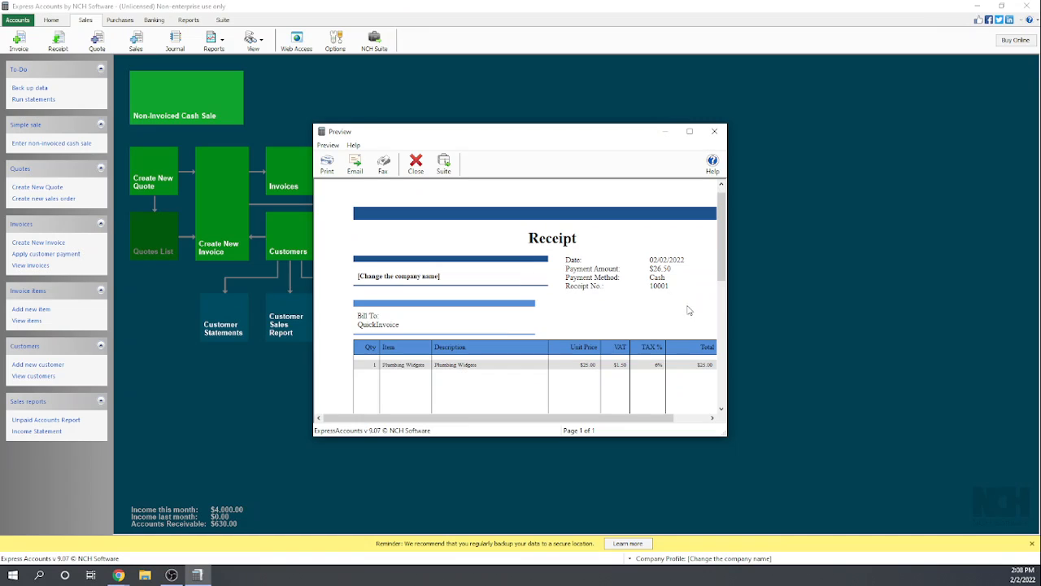
# - Finish reviewing the Plumbing Widgets cash sale receipt and close its preview
pyautogui.scroll(1, 690, 309)
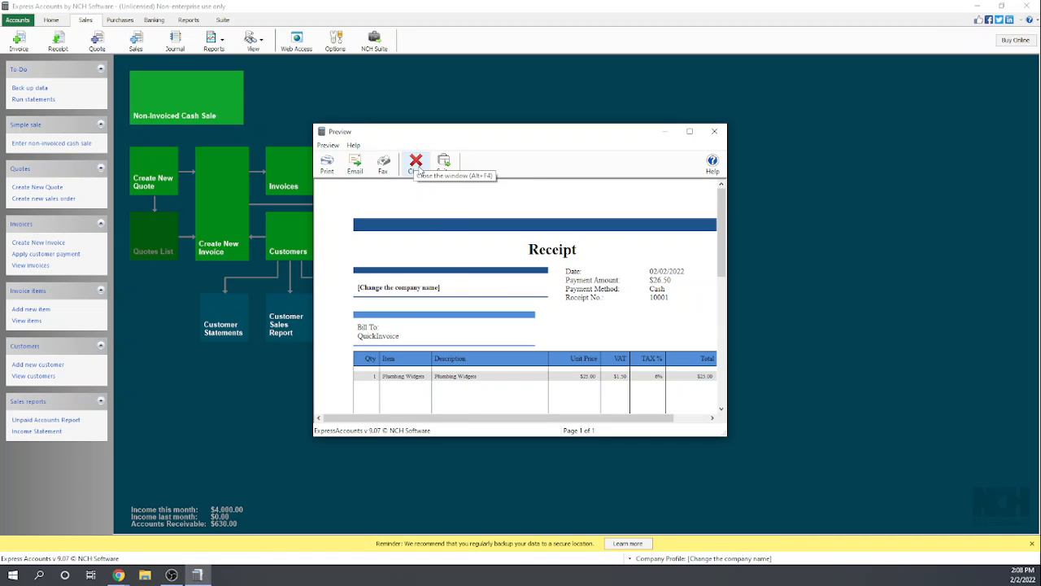
pyautogui.click(415, 162)
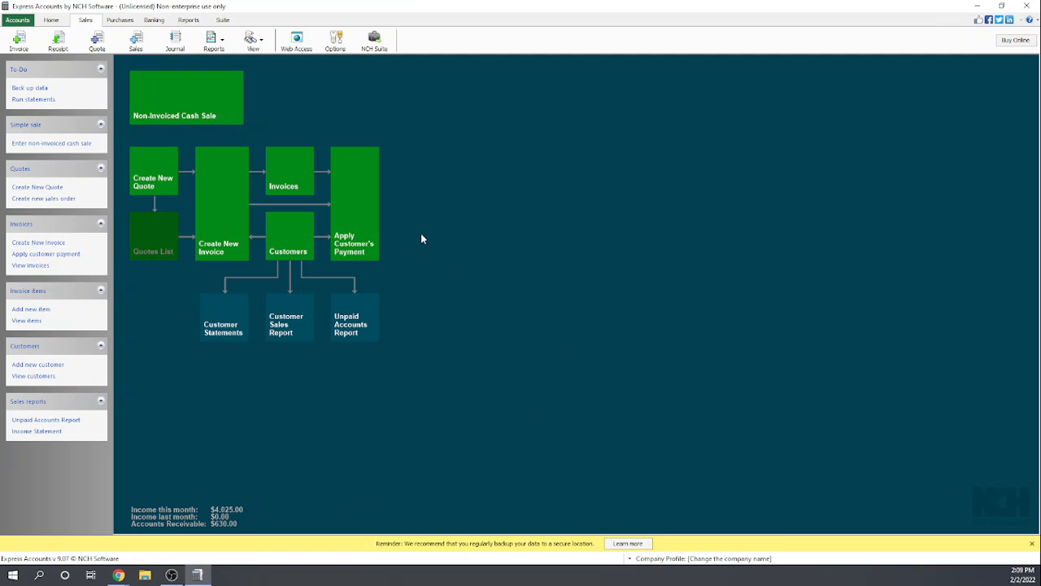
# - Start a payment for the unpaid Big-Time Diner invoice and set the amount to $200.00
pyautogui.click(286, 166)
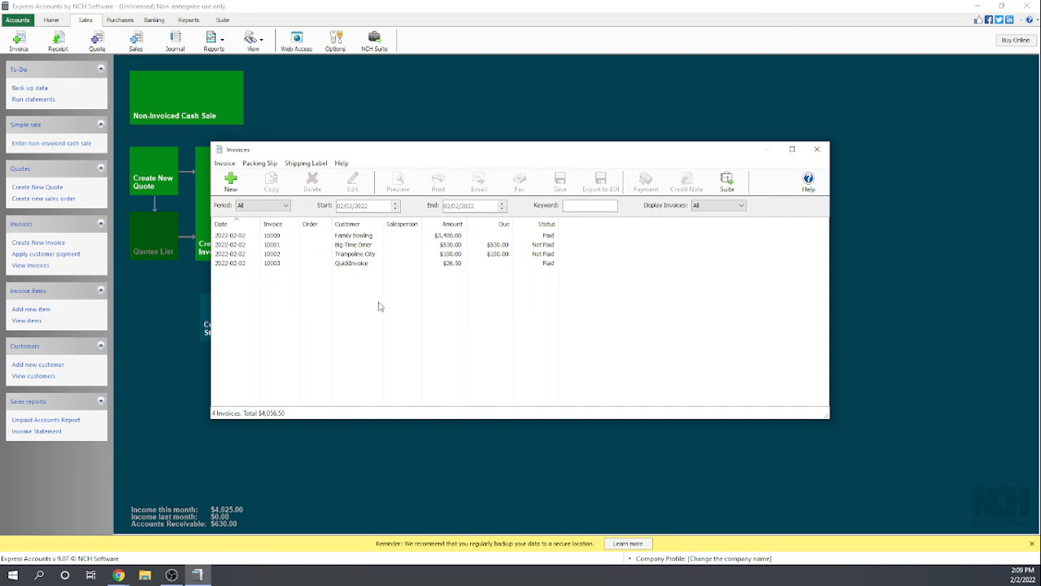
pyautogui.click(448, 248)
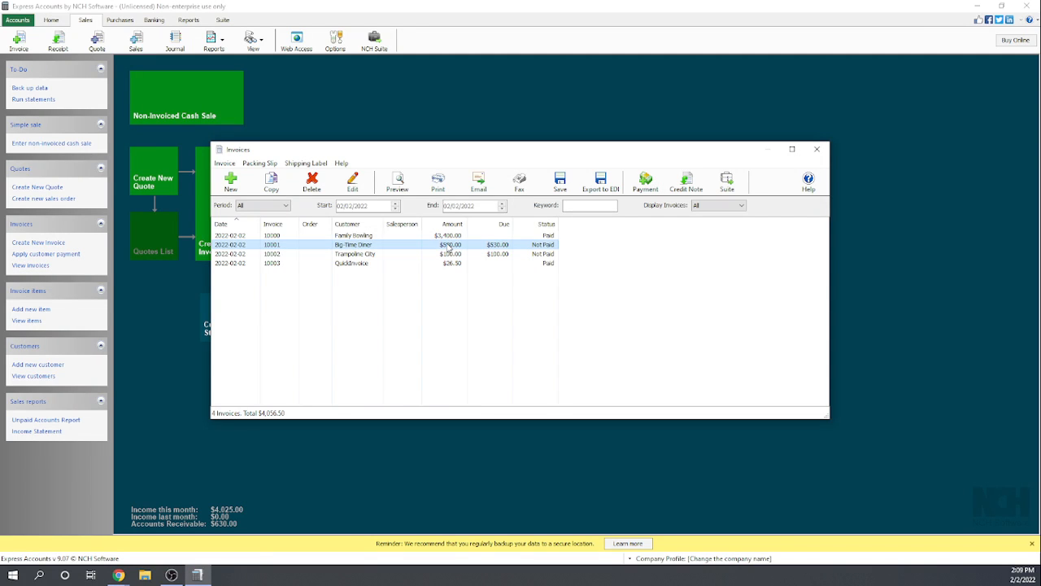
pyautogui.click(643, 182)
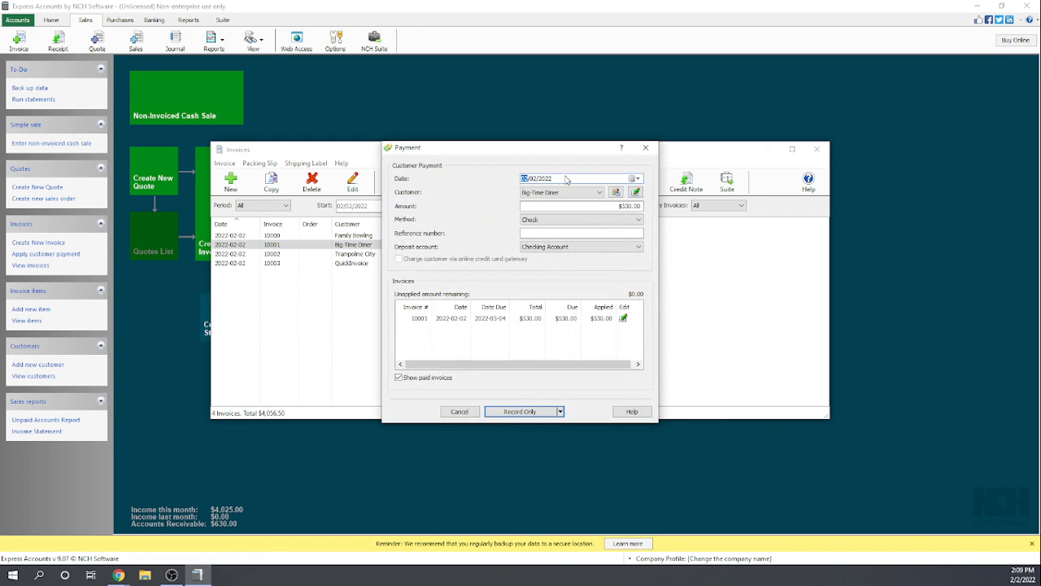
pyautogui.moveTo(584, 202); pyautogui.dragTo(638, 211)
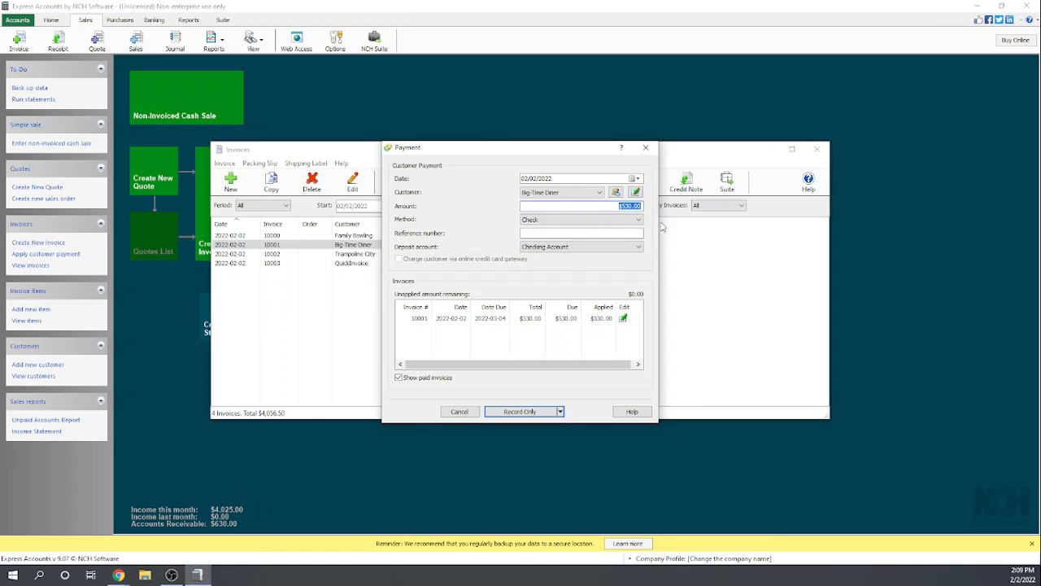
pyautogui.write('200')
# - Enter reference number 1849, select invoice 10001, and record the Big-Time Diner payment with the Record Only option
pyautogui.click(559, 233)
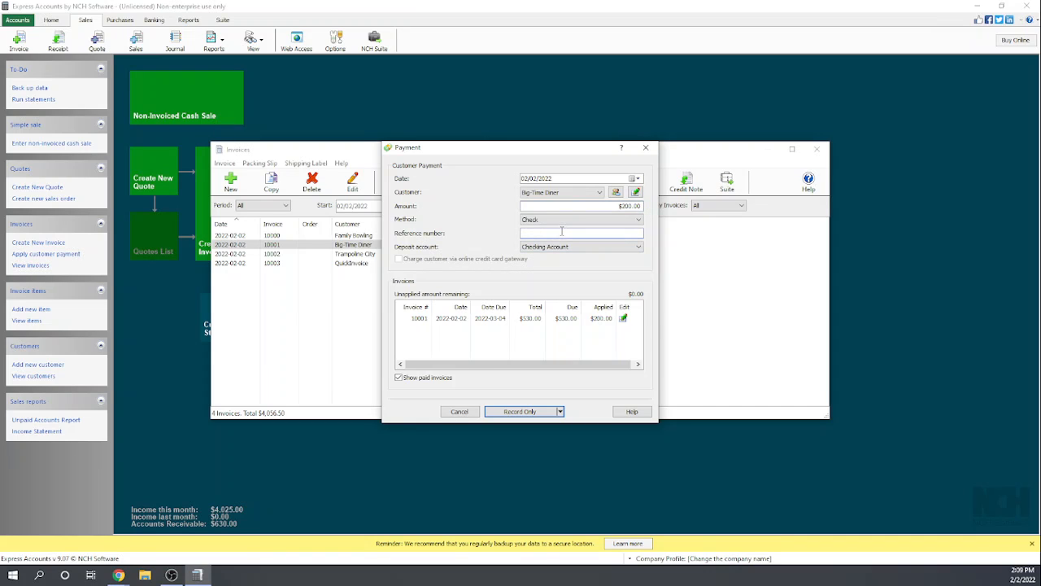
pyautogui.write('1849')
pyautogui.press('Tab')
pyautogui.click(421, 322)
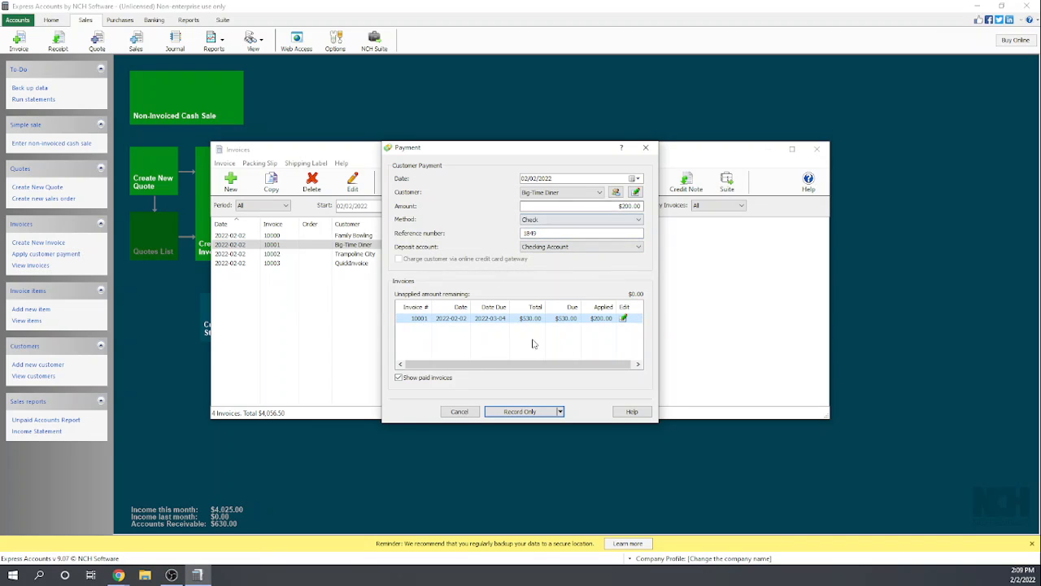
pyautogui.click(560, 412)
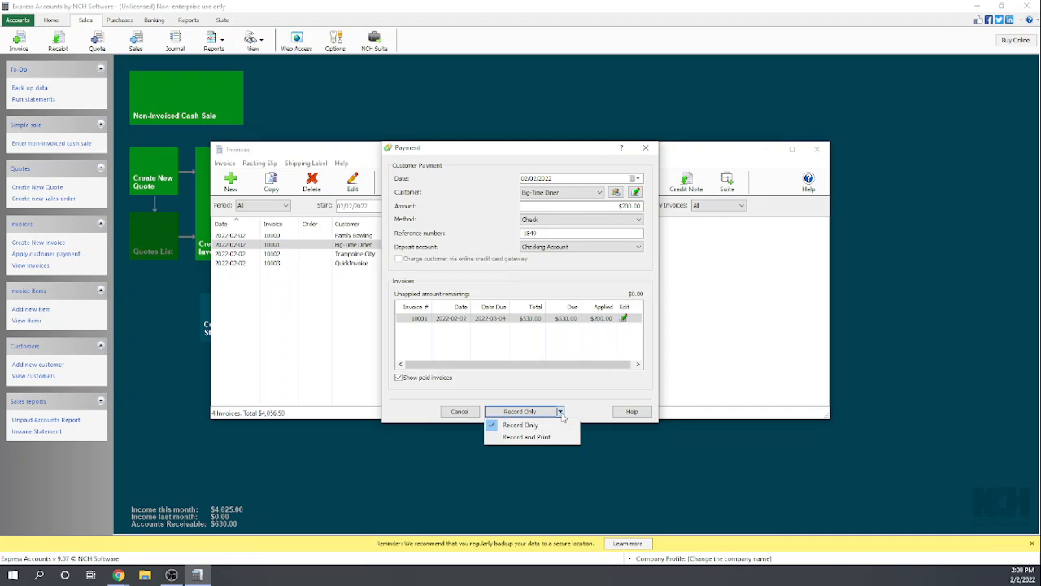
pyautogui.click(524, 426)
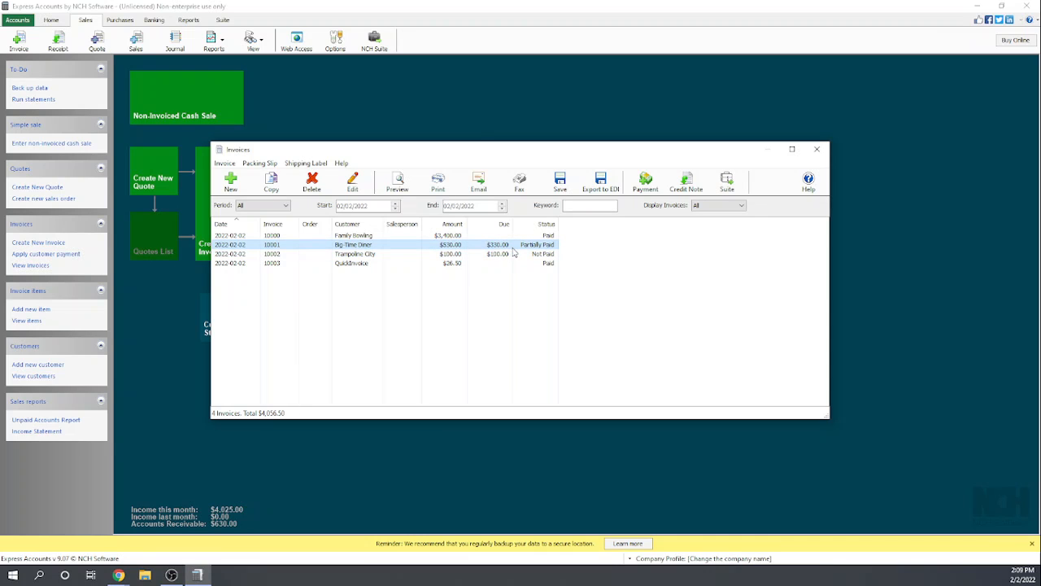
# - Record a second Big-Time Diner payment for the remaining $330.00 with reference number 38498, using Record Only
pyautogui.click(645, 182)
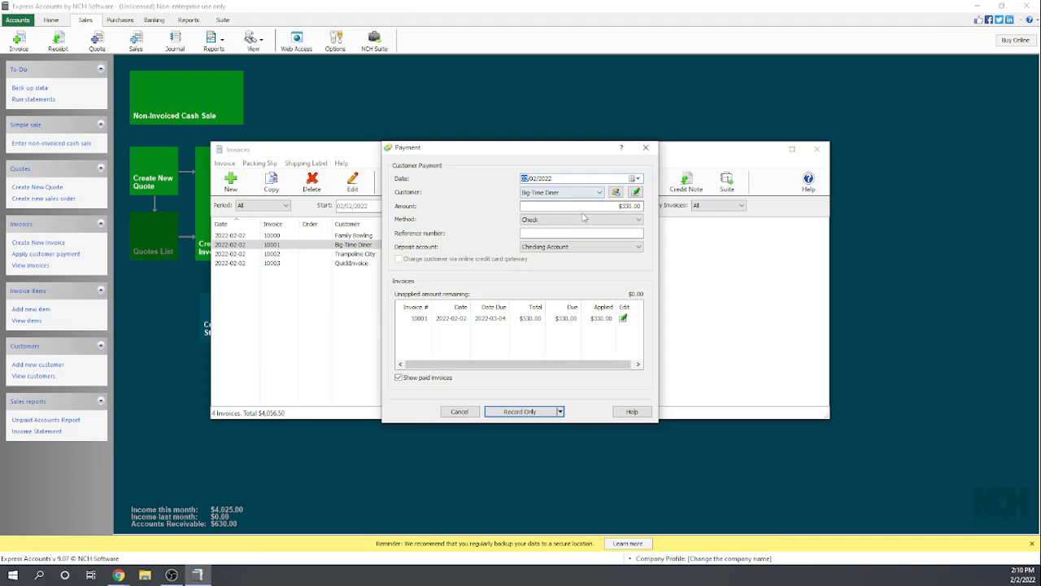
pyautogui.click(562, 234)
pyautogui.write('38498')
pyautogui.click(416, 319)
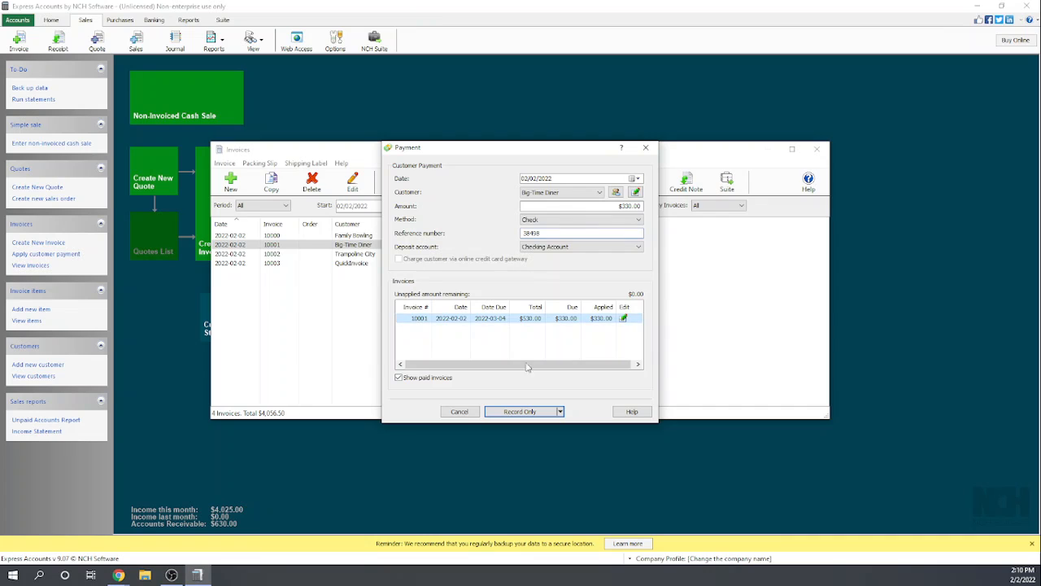
pyautogui.click(524, 413)
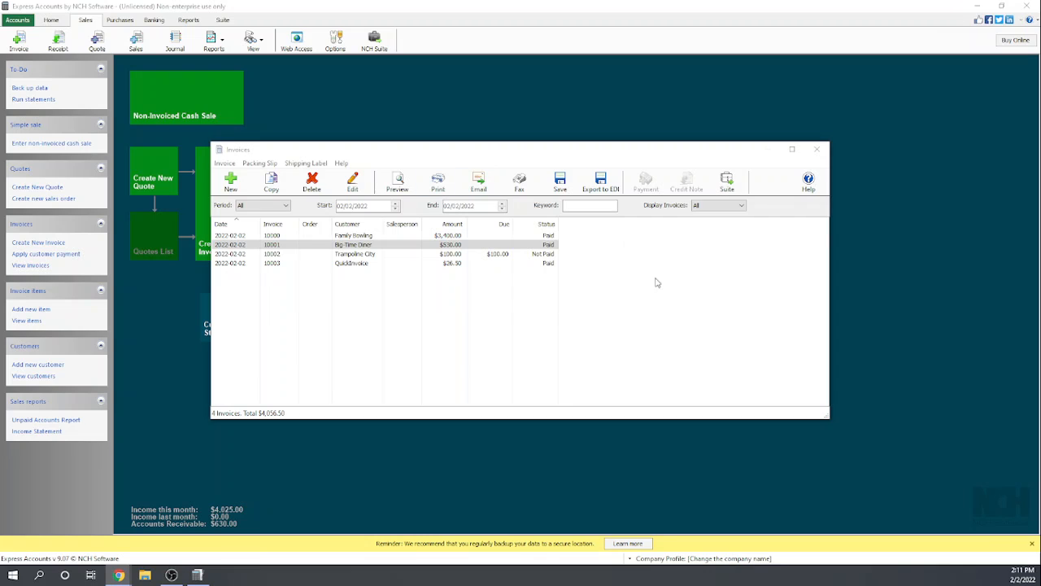
# - Check the Display Invoices choices, and try the Credit Note command on the paid Big-Time Diner invoice before closing the list
pyautogui.click(741, 207)
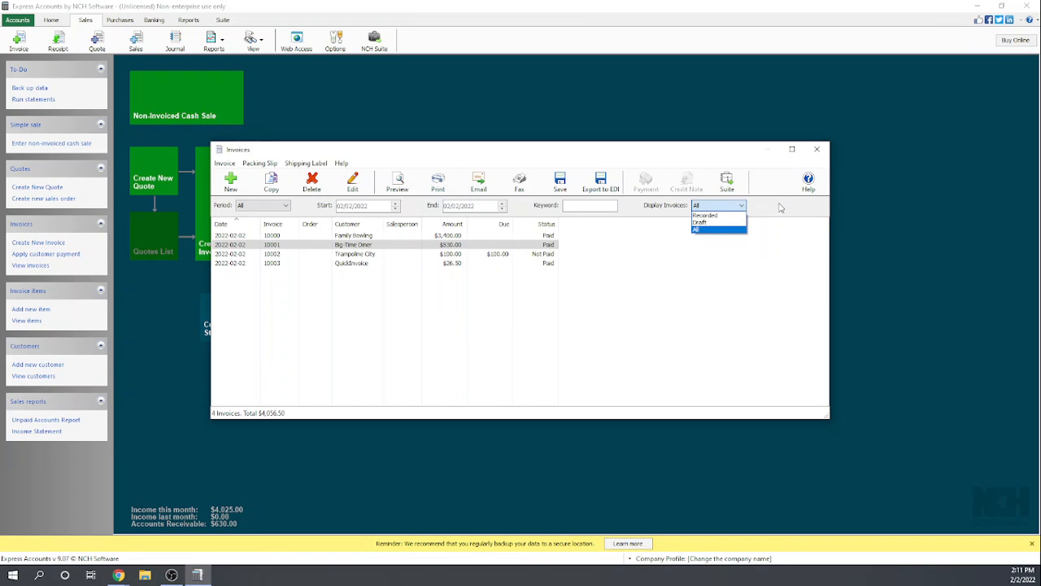
pyautogui.click(756, 258)
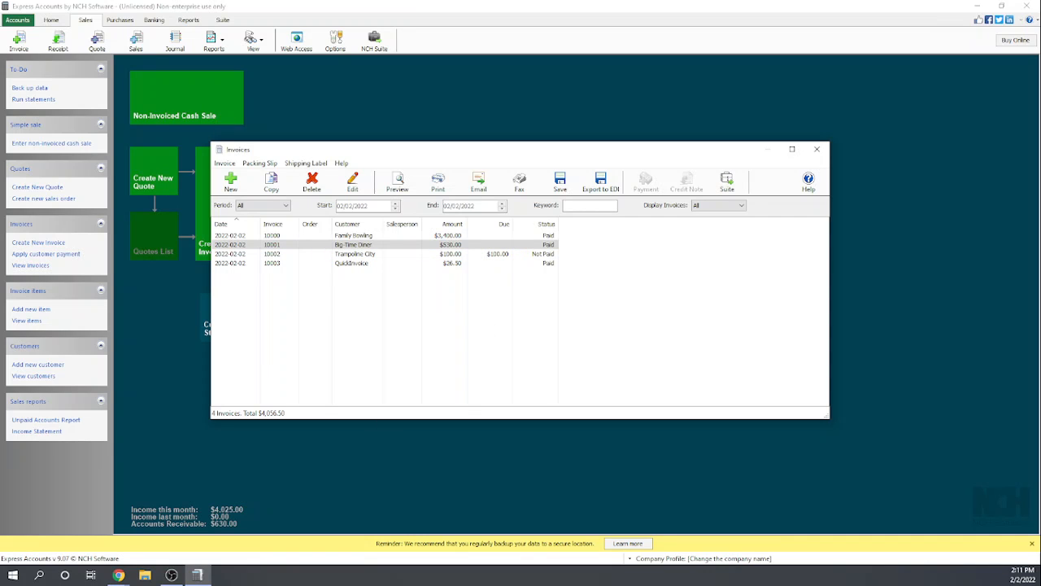
pyautogui.hotkey('alt', 'Tab')
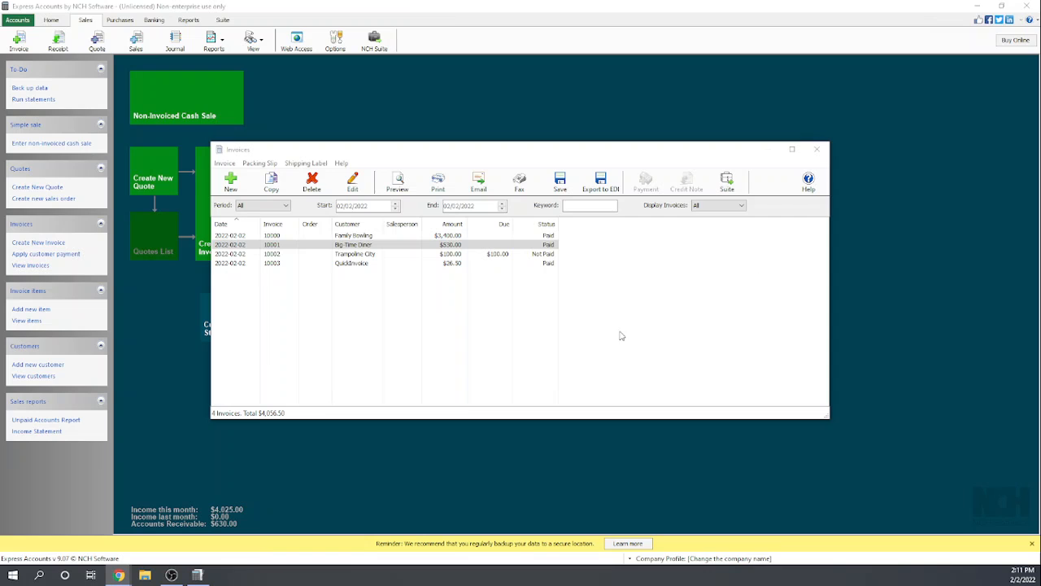
pyautogui.click(688, 184)
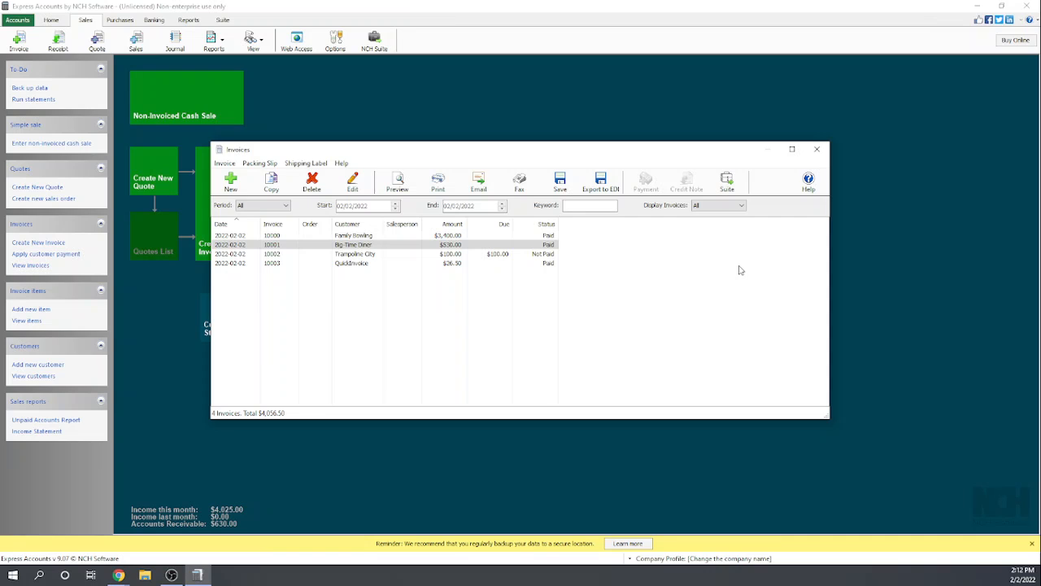
pyautogui.click(816, 150)
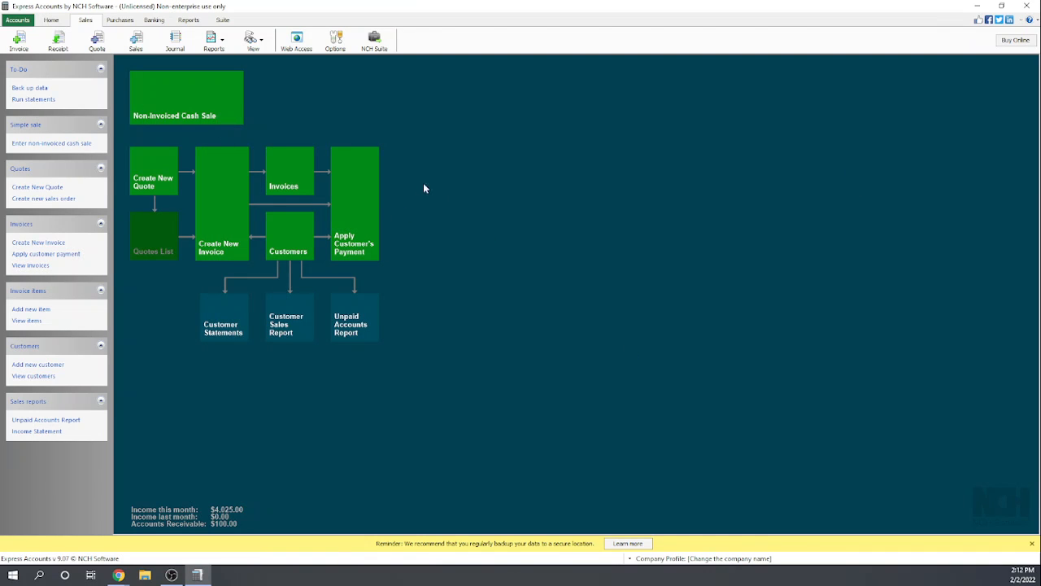
# - View the Create From choices in a new invoice, and cancel the invoice
pyautogui.click(224, 210)
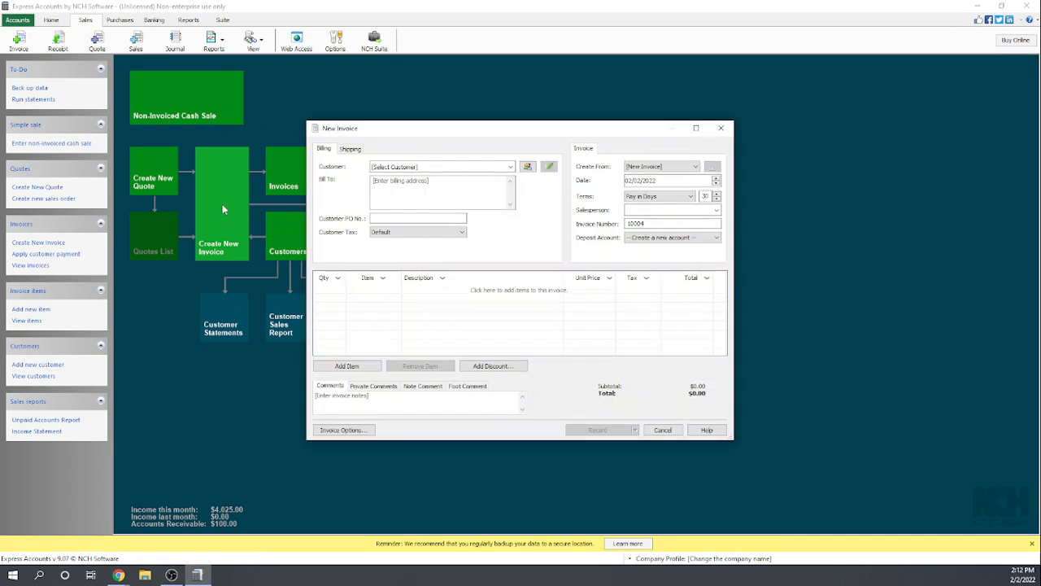
pyautogui.click(696, 166)
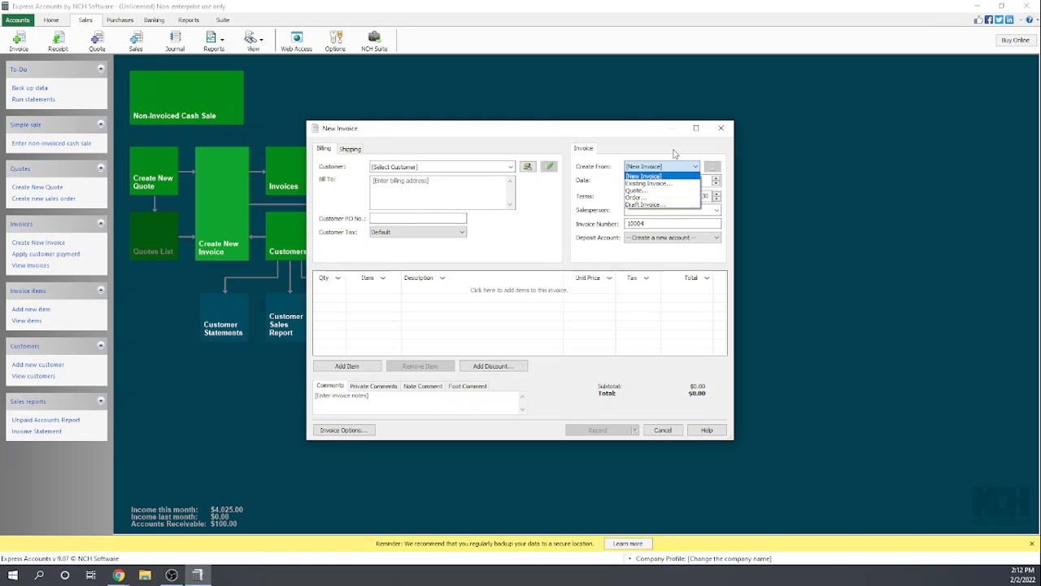
pyautogui.click(666, 147)
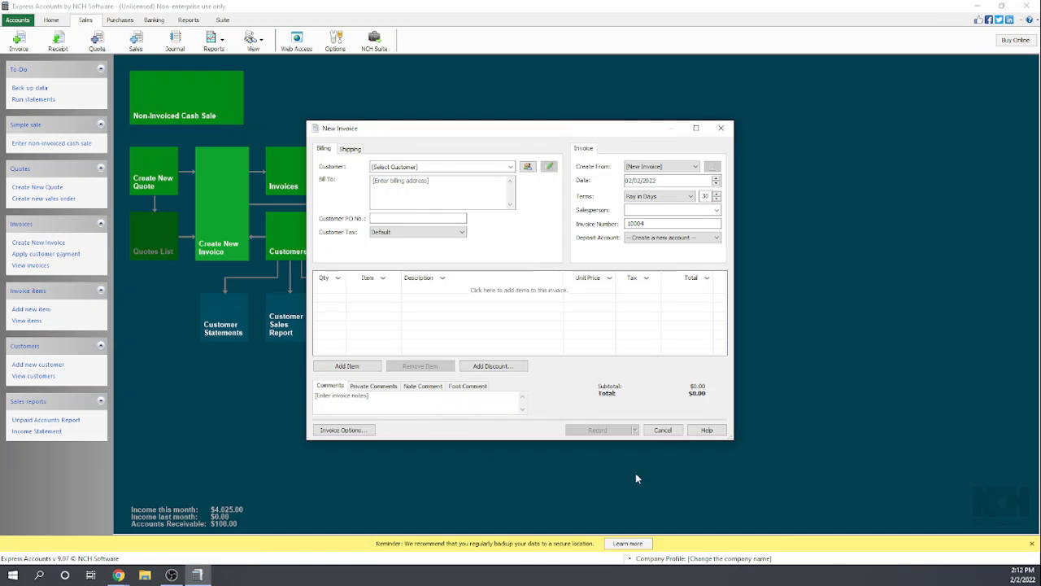
pyautogui.click(661, 429)
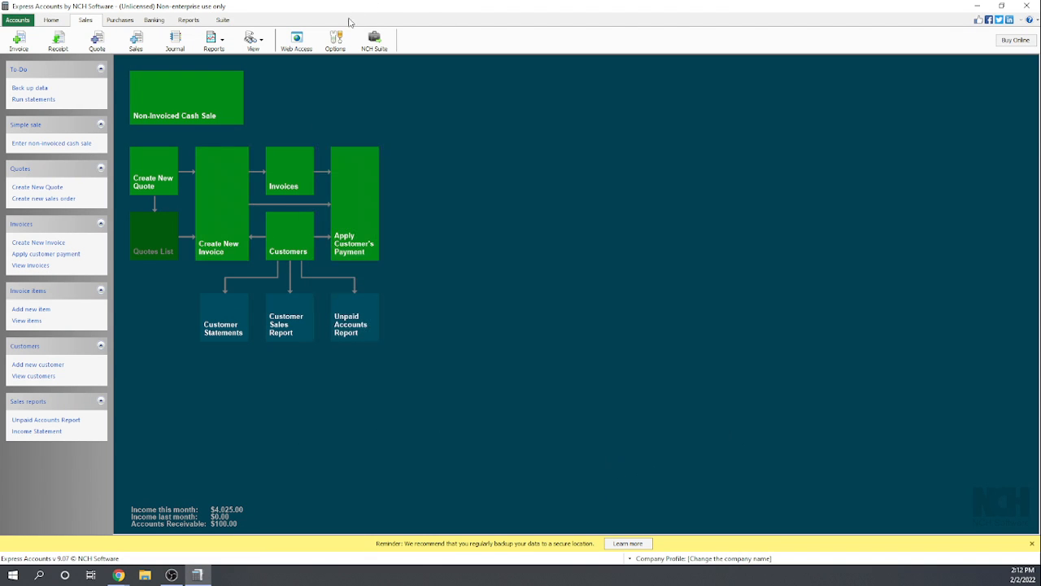
# - Review the Credit Note settings in the program options, and cancel without changing them
pyautogui.click(336, 41)
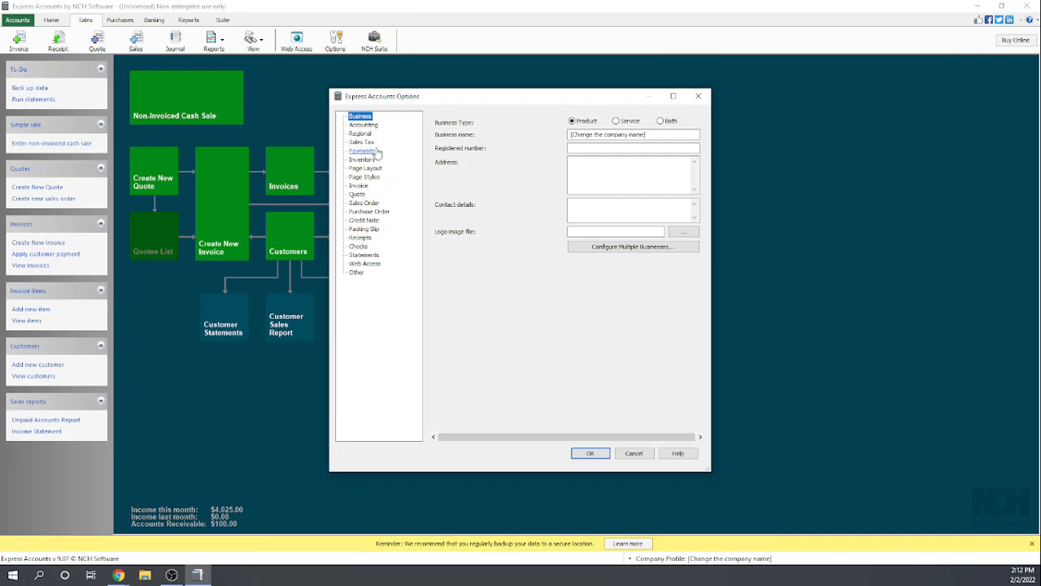
pyautogui.click(374, 221)
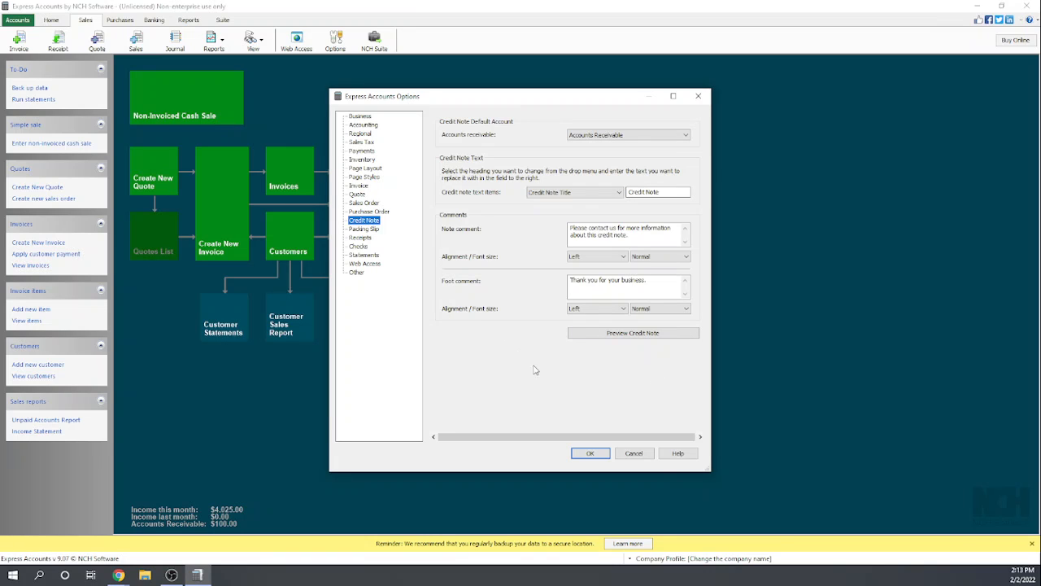
pyautogui.click(634, 453)
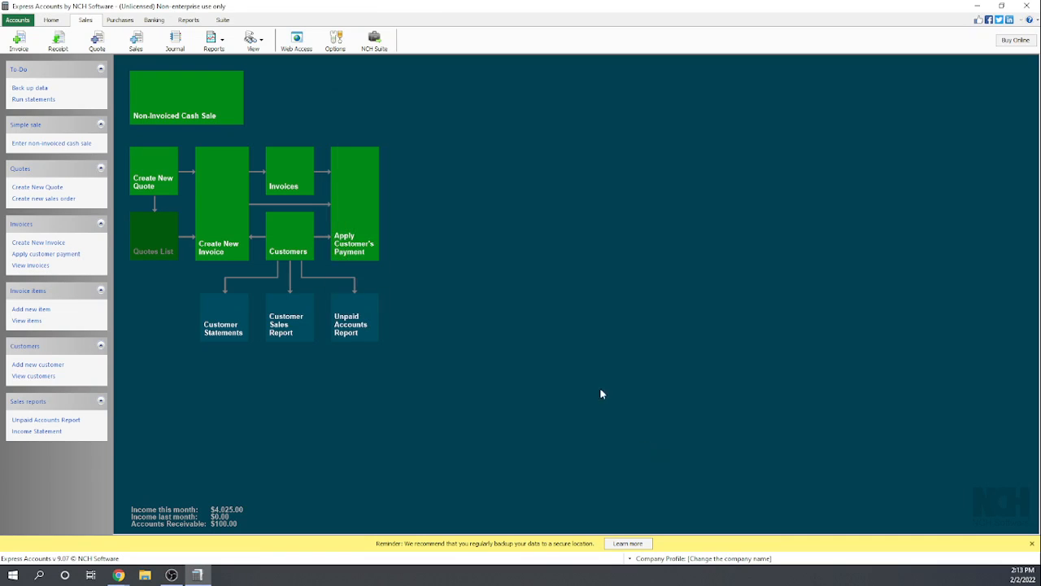
# - Open Apply Credit Note for the unpaid Trampoline City invoice from the invoices list
pyautogui.click(289, 161)
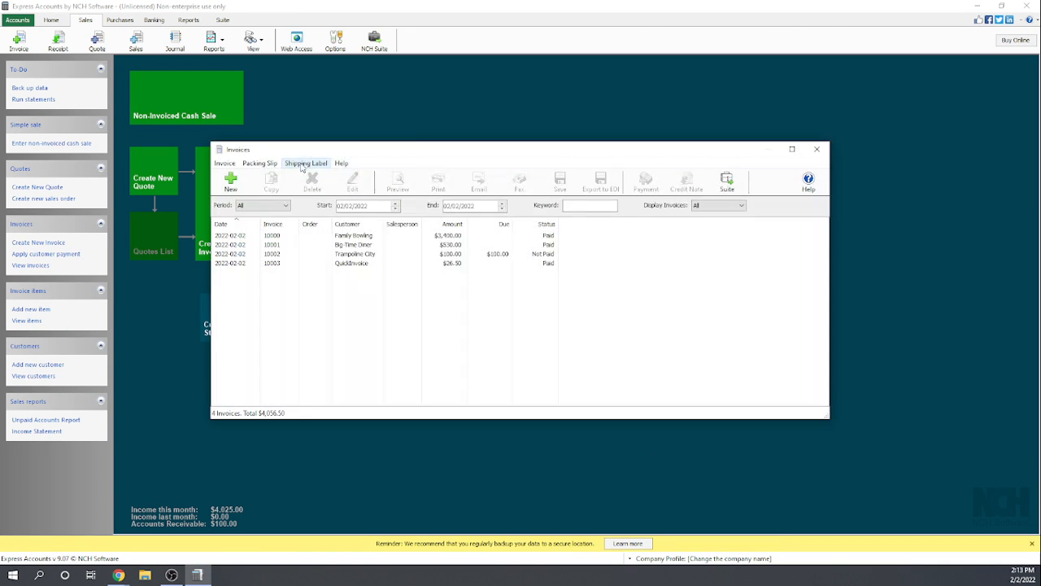
pyautogui.click(446, 238)
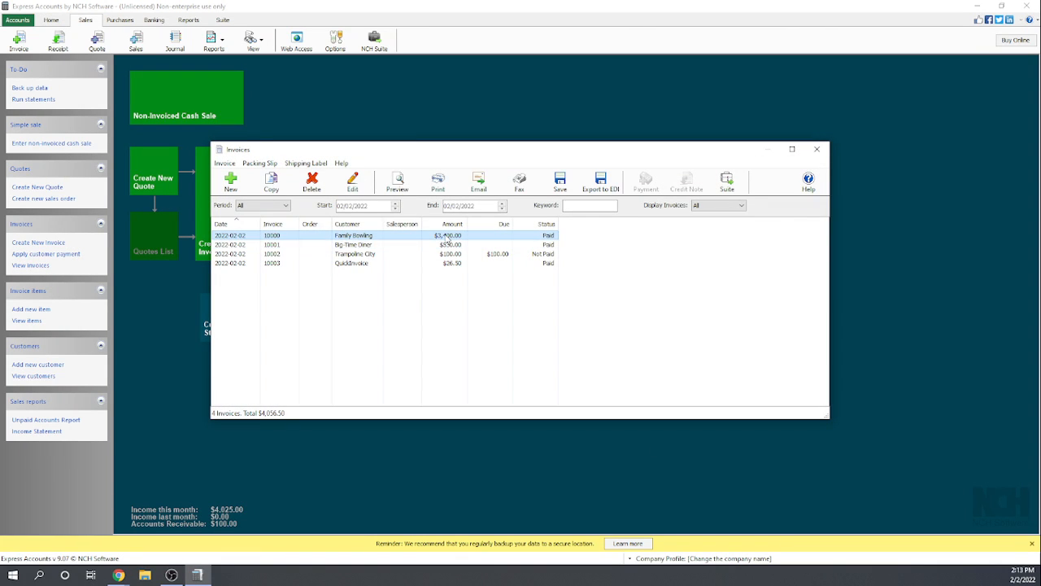
pyautogui.click(495, 255)
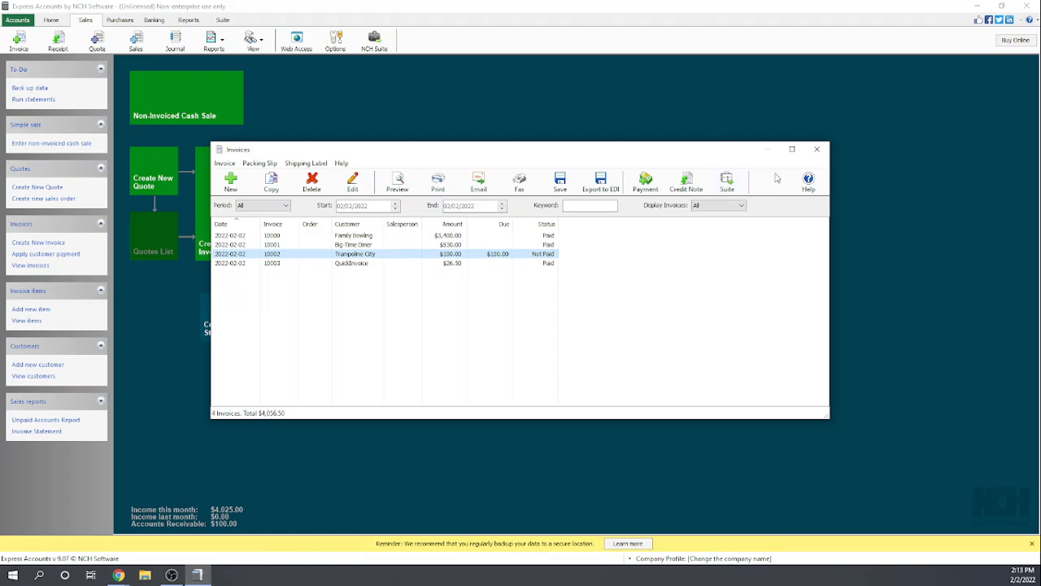
pyautogui.click(688, 180)
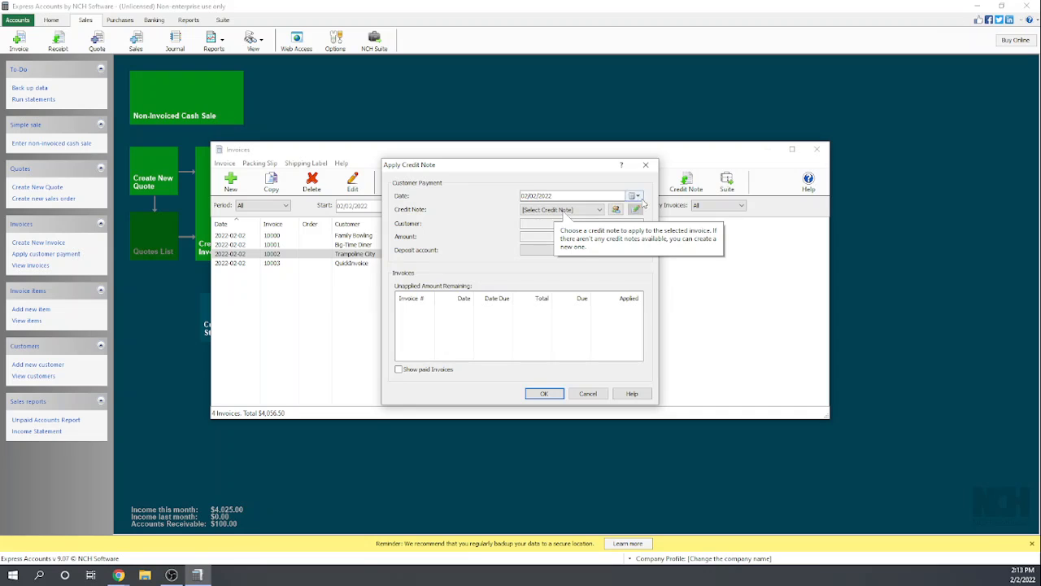
# - Check for available credit notes in the Credit Note choices and the credit notes list, and close both windows
pyautogui.click(601, 212)
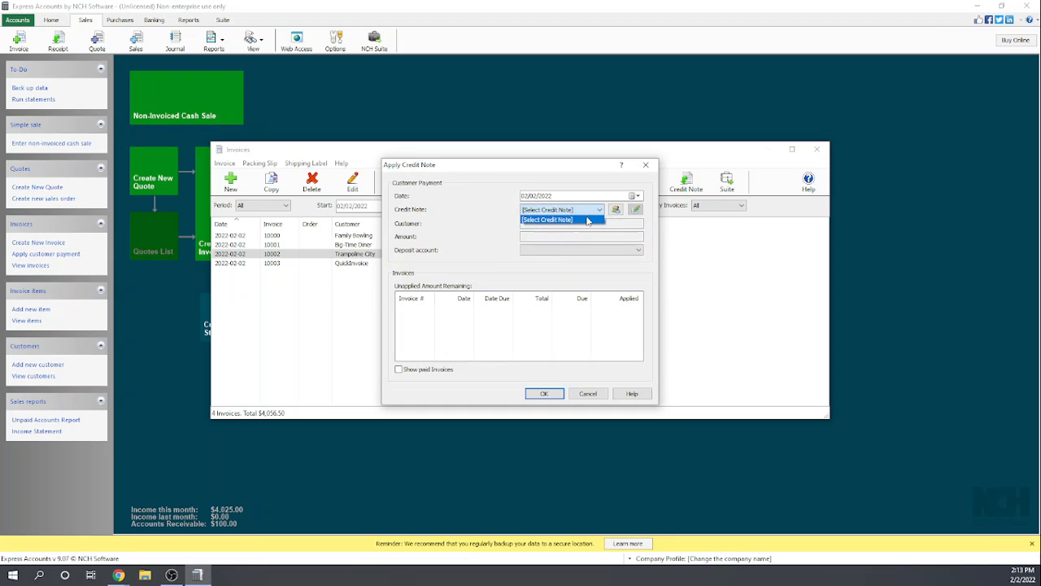
pyautogui.click(580, 222)
pyautogui.click(580, 211)
pyautogui.click(620, 222)
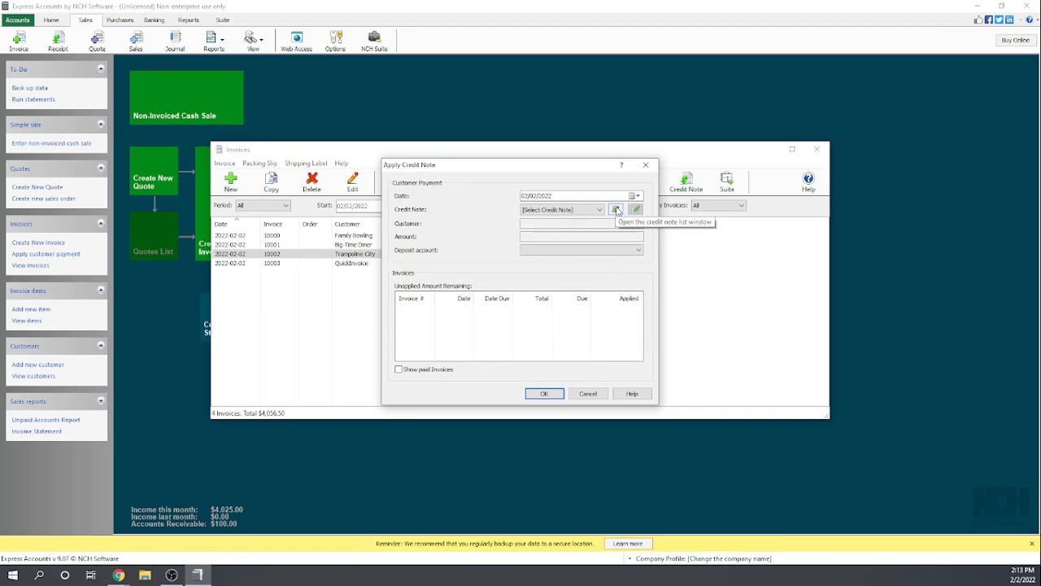
pyautogui.click(616, 210)
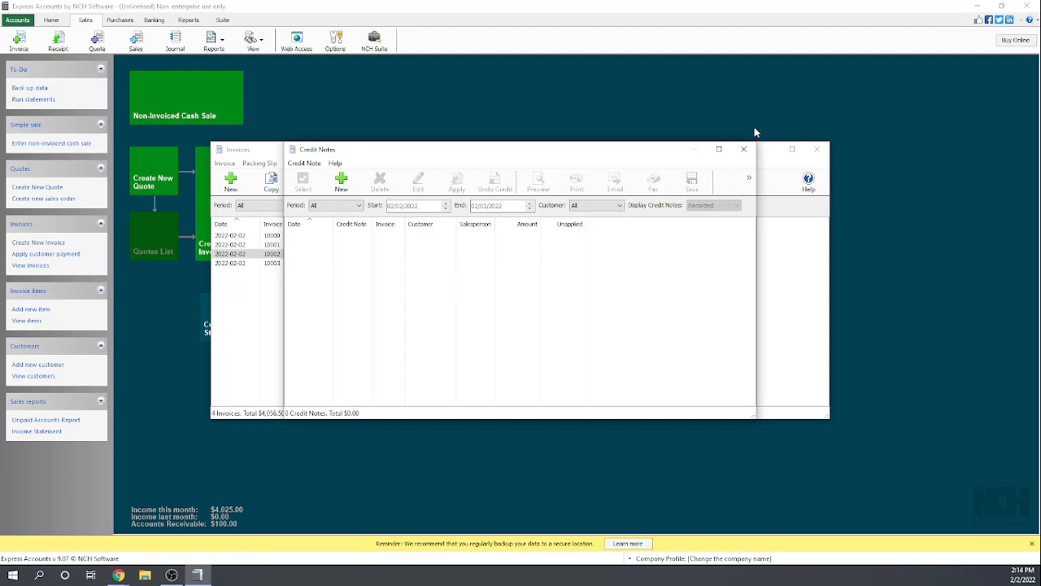
pyautogui.click(744, 148)
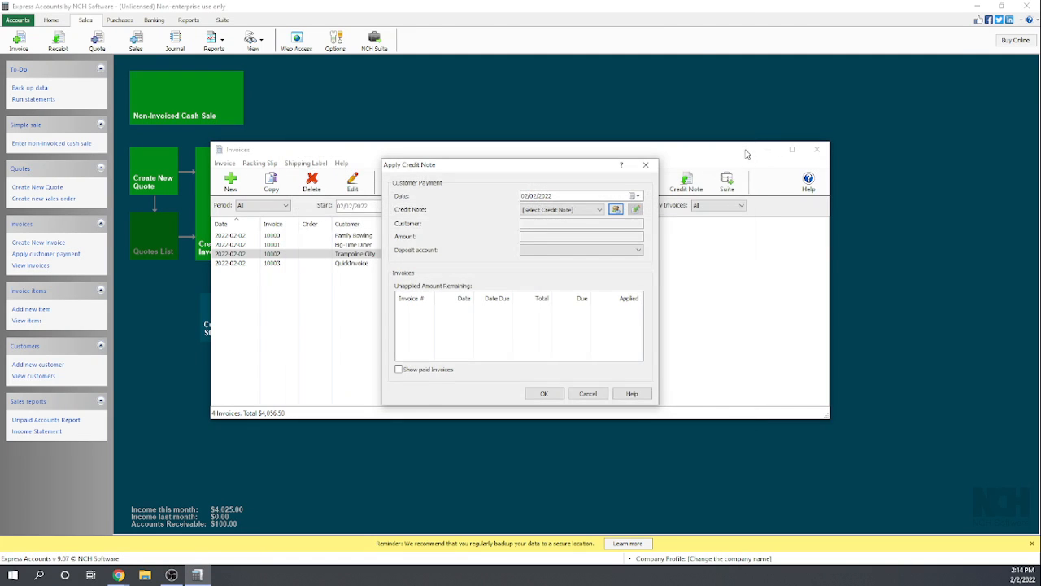
pyautogui.click(646, 165)
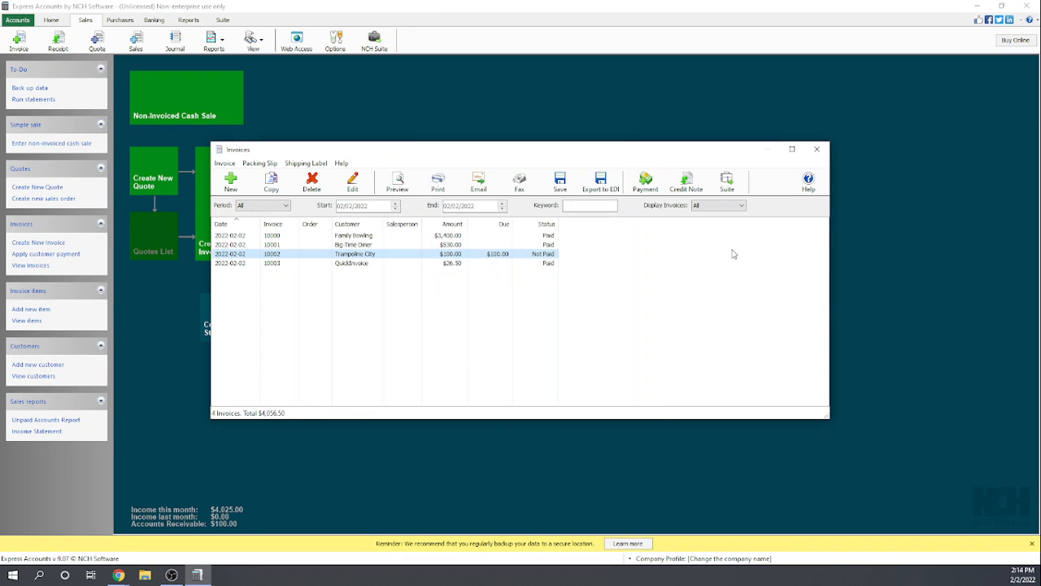
# - Look through the Invoice, Shipping Label and Help commands available for the invoices list, and close the list
pyautogui.click(412, 318)
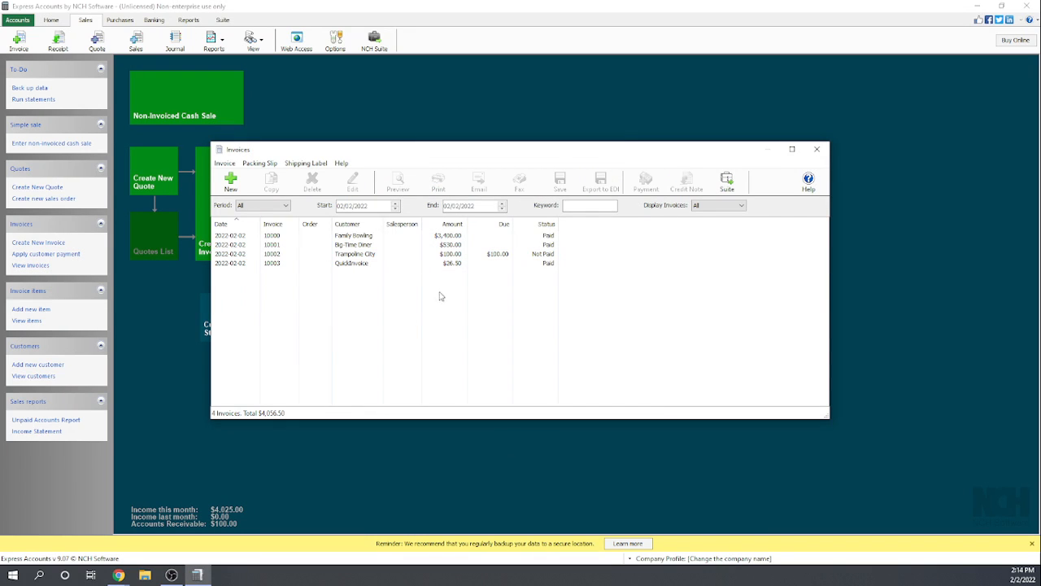
pyautogui.click(226, 164)
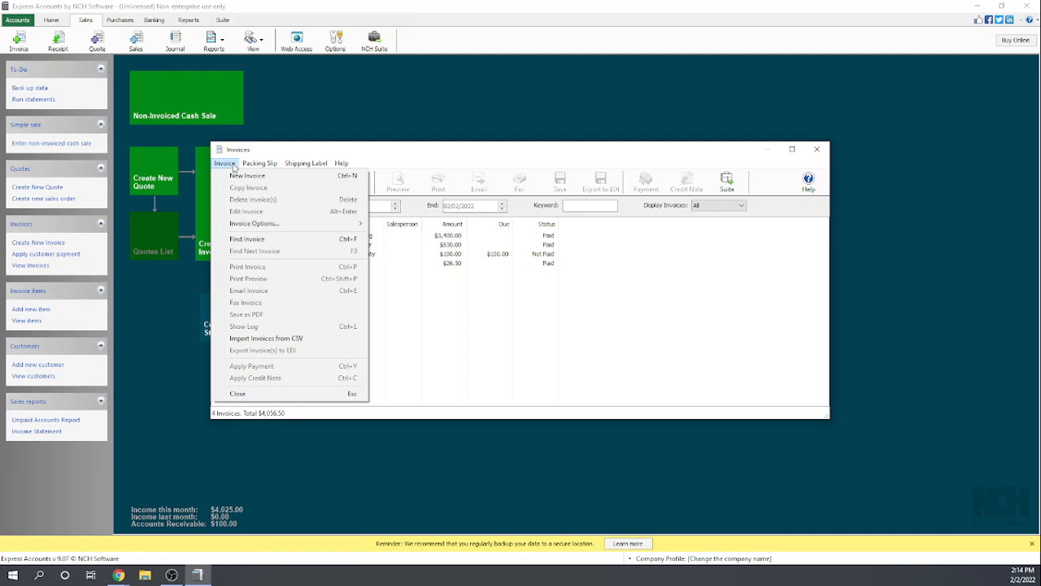
pyautogui.moveTo(306, 163)
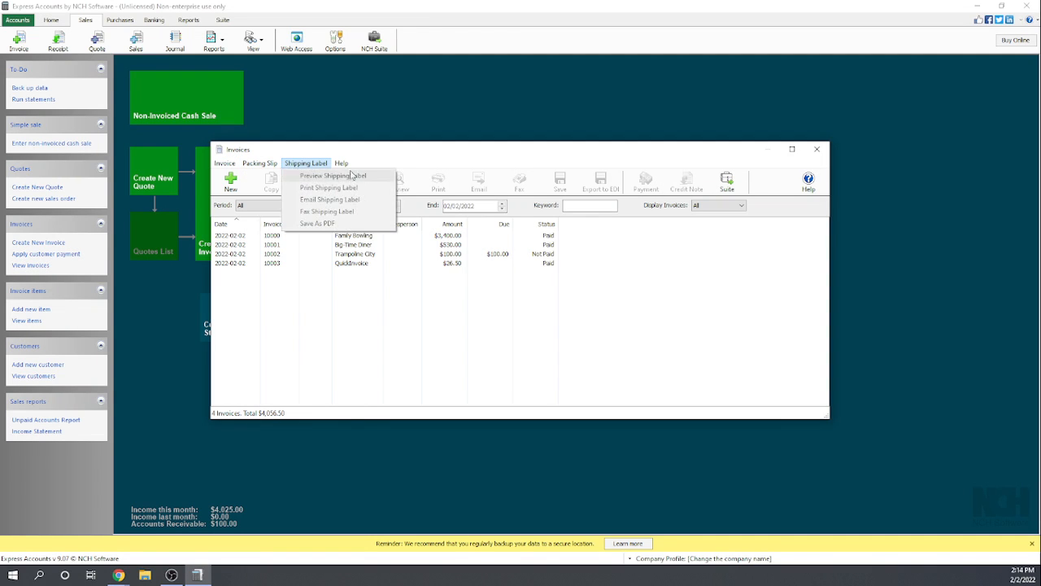
pyautogui.moveTo(342, 163)
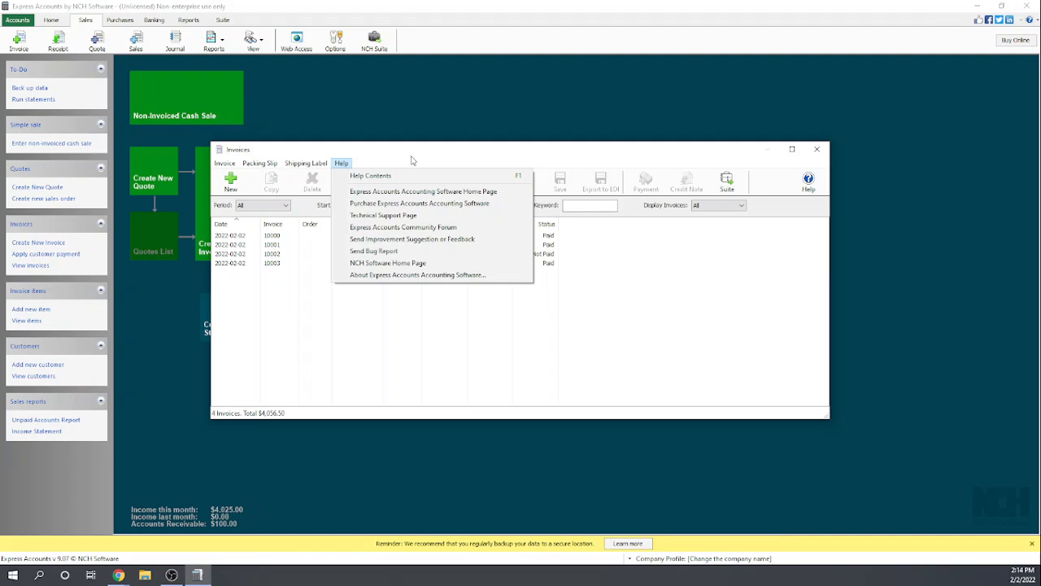
pyautogui.moveTo(436, 155); pyautogui.dragTo(443, 152)
pyautogui.click(822, 149)
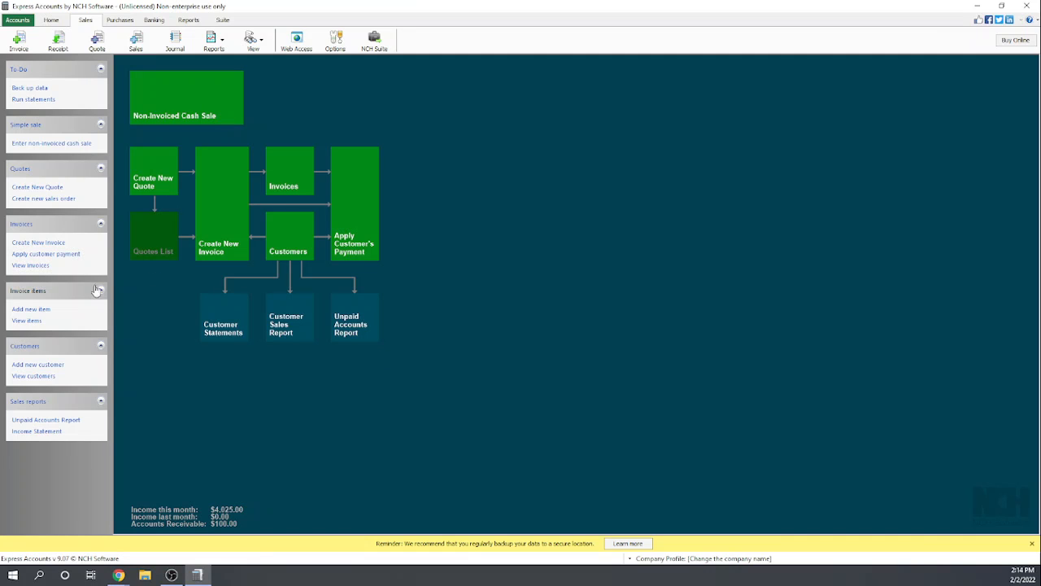
# - View the Big-Time Diner record from the customers list, cancel it without changes, and close the list
pyautogui.click(279, 236)
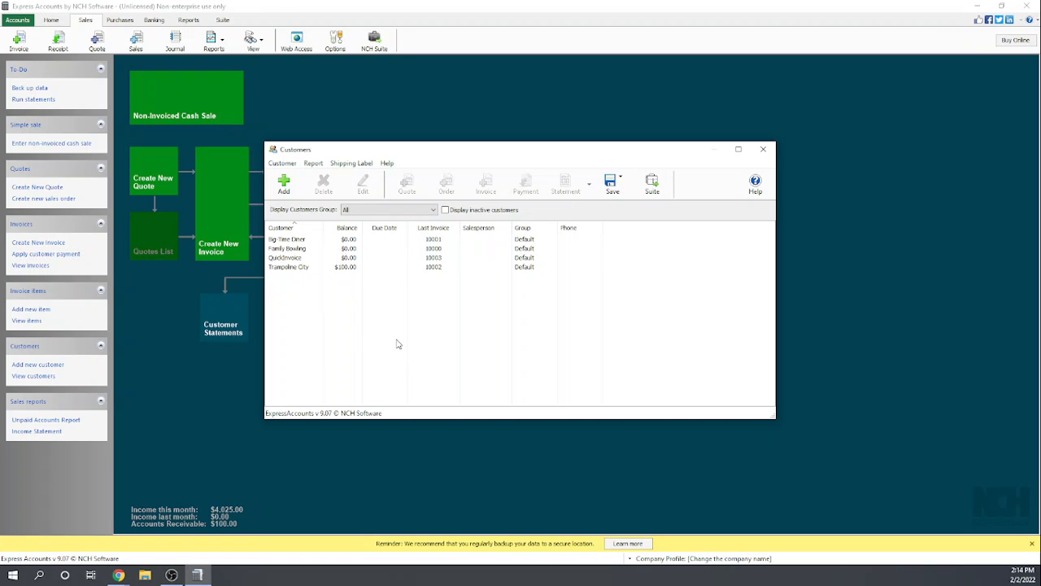
pyautogui.doubleClick(294, 243)
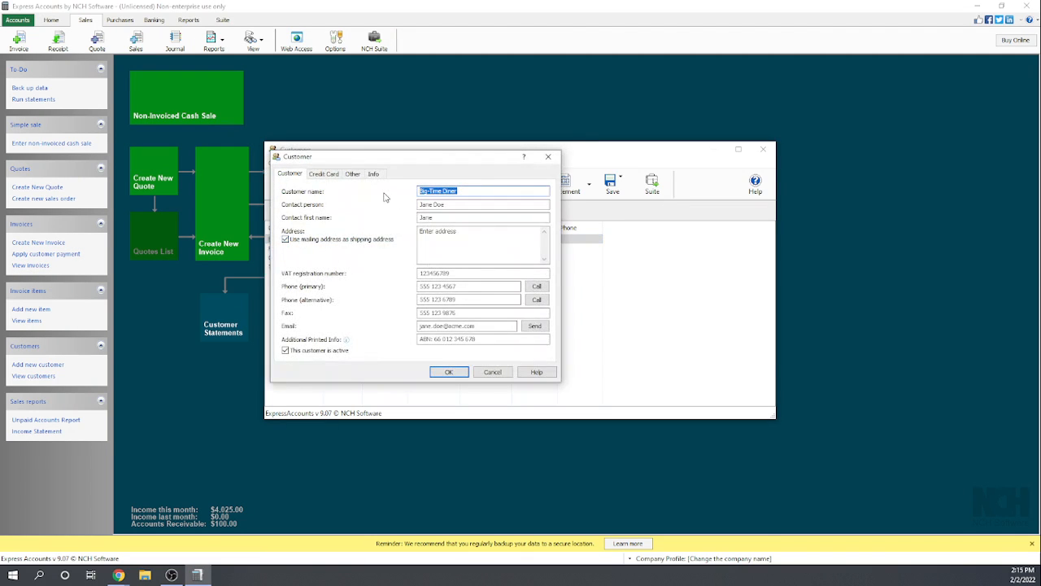
pyautogui.click(491, 372)
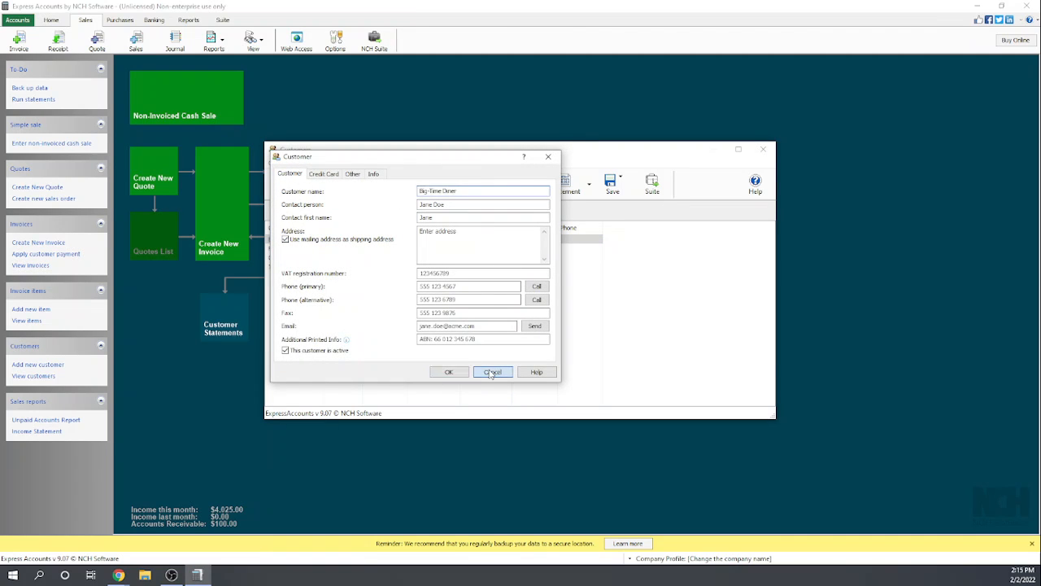
pyautogui.click(763, 149)
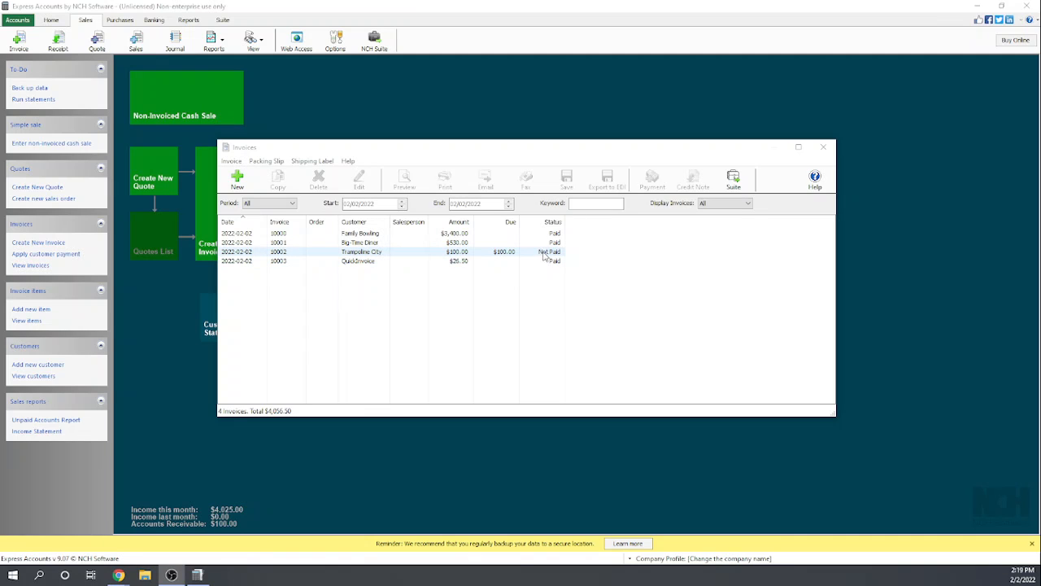
# - Start applying a credit note to the unpaid Trampoline City invoice, and open the credit notes list from there
pyautogui.click(514, 252)
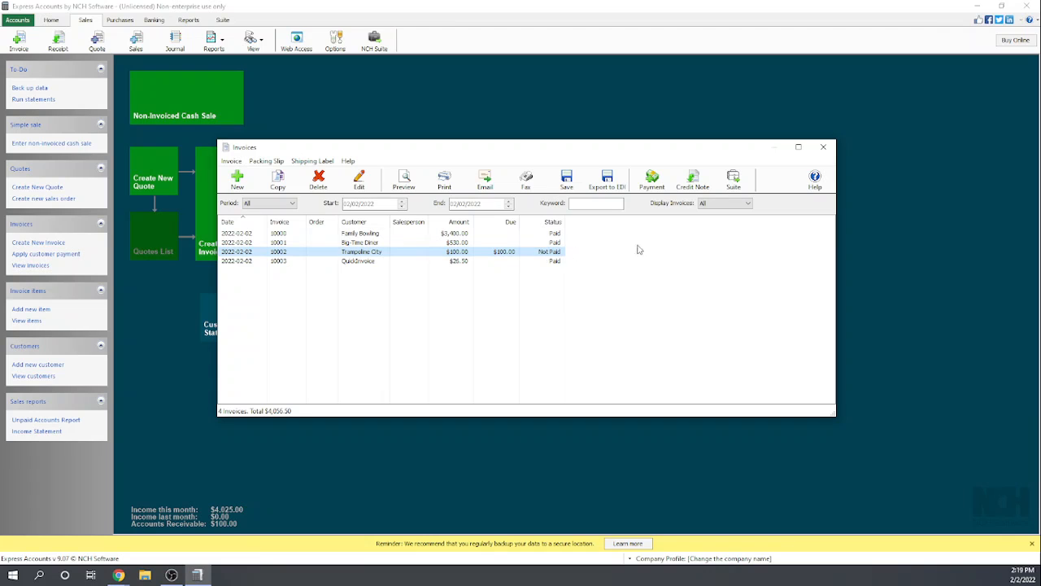
pyautogui.click(694, 177)
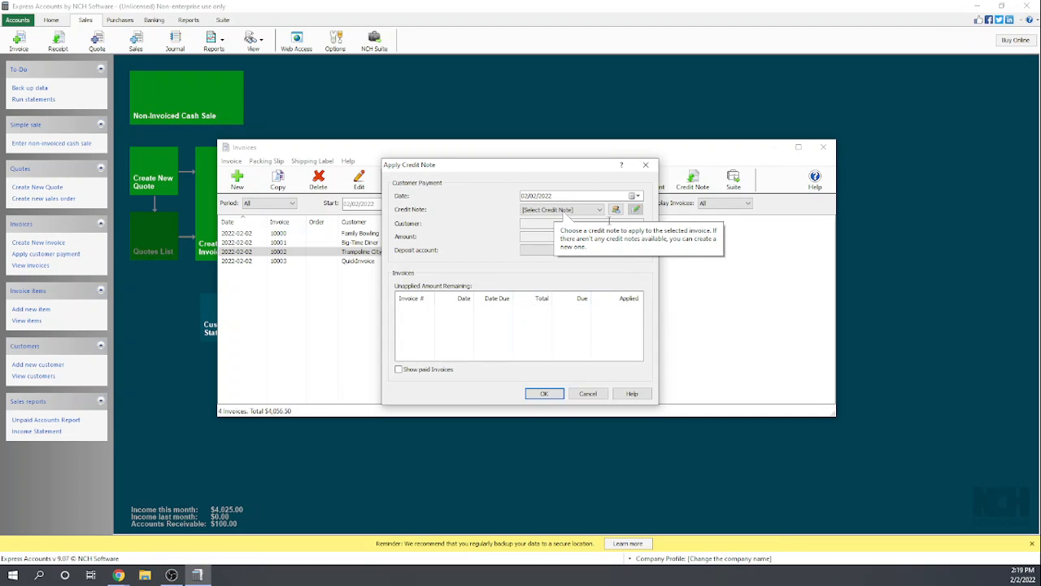
pyautogui.click(617, 210)
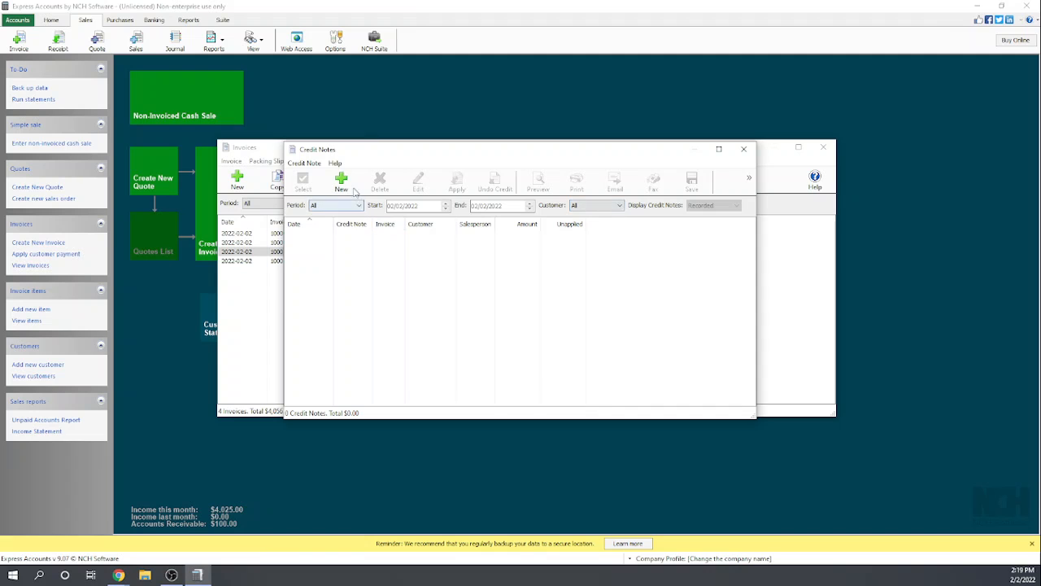
# - Start a new credit note for Big-Time Diner, and check the draft credit notes it could be created from
pyautogui.click(340, 182)
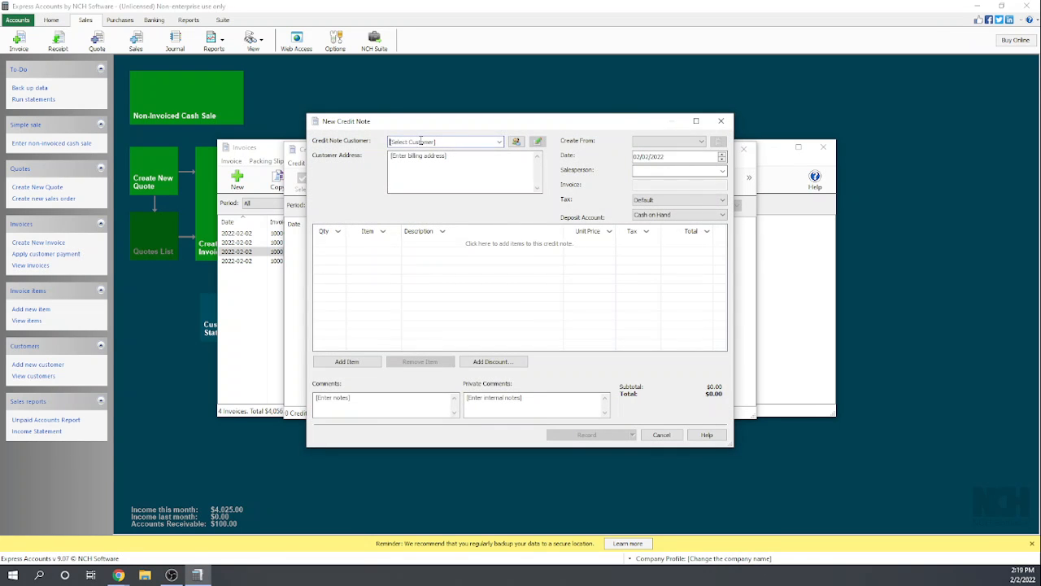
pyautogui.click(499, 142)
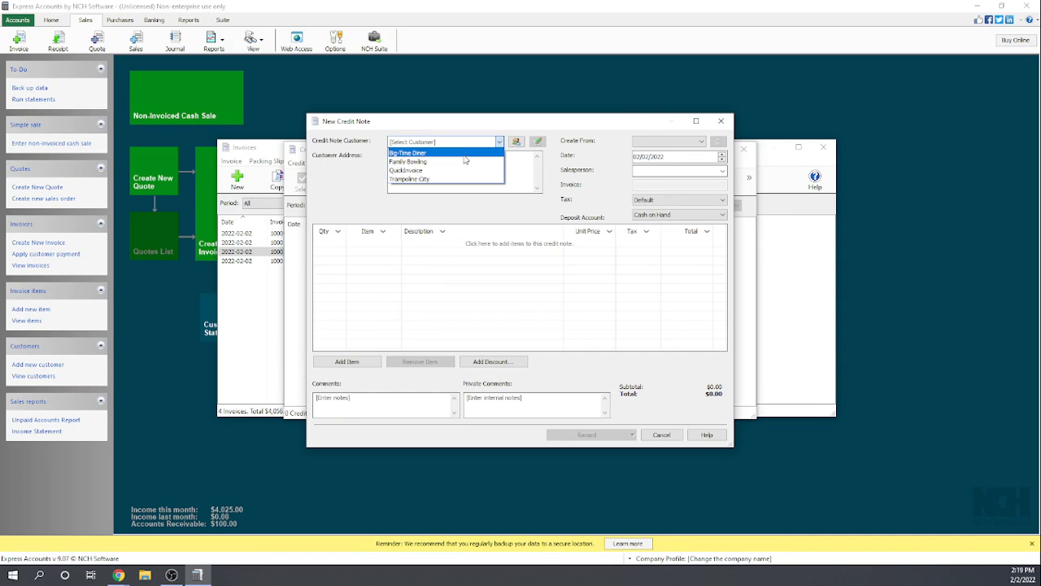
pyautogui.click(464, 154)
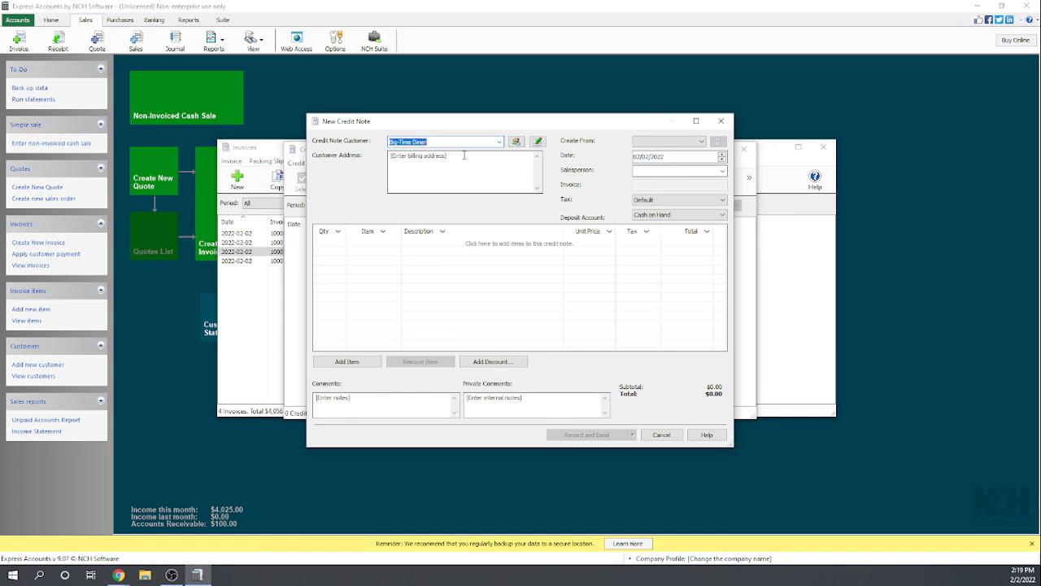
pyautogui.click(699, 141)
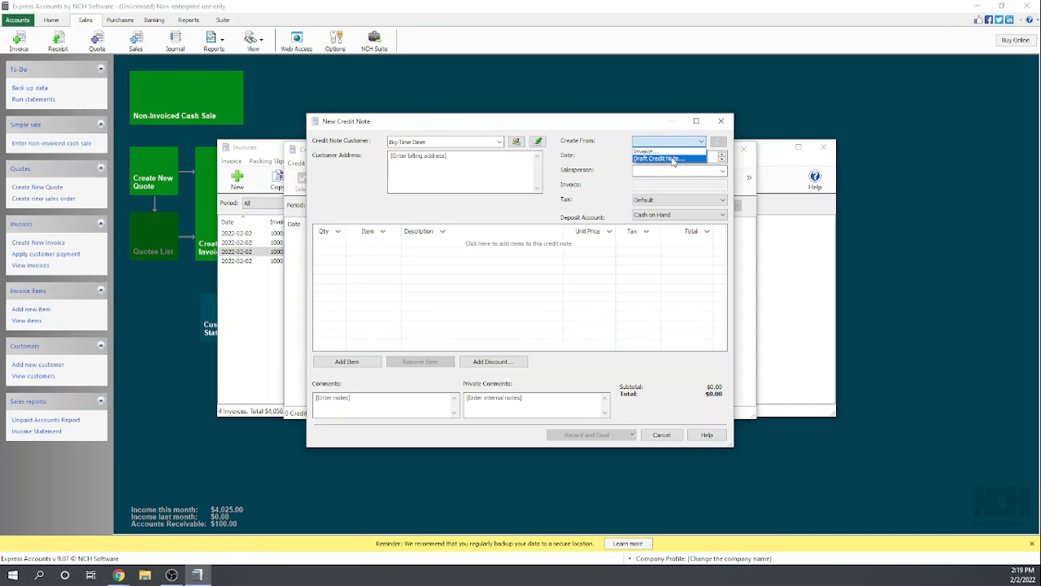
pyautogui.click(672, 158)
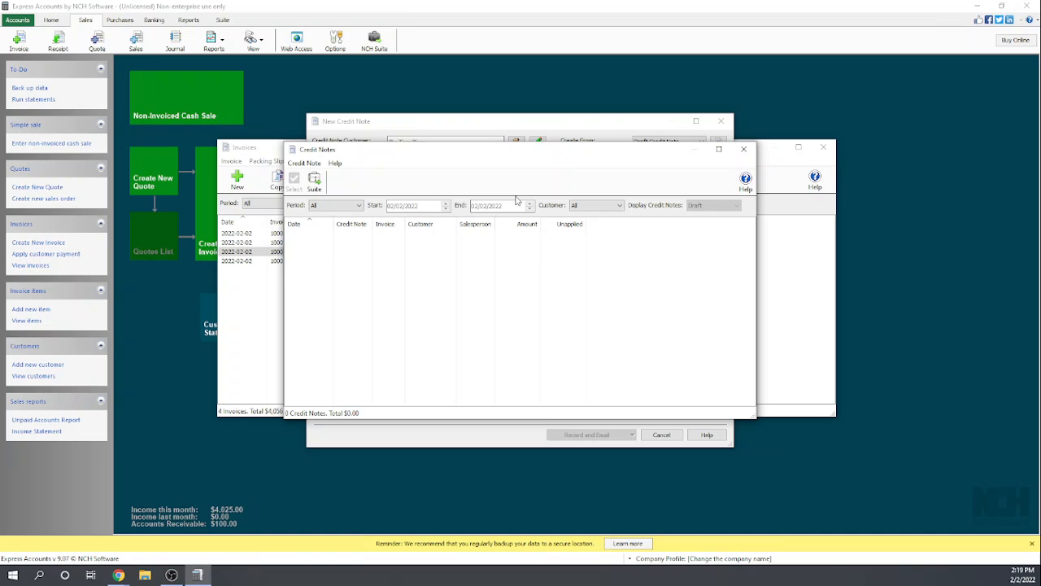
pyautogui.click(743, 149)
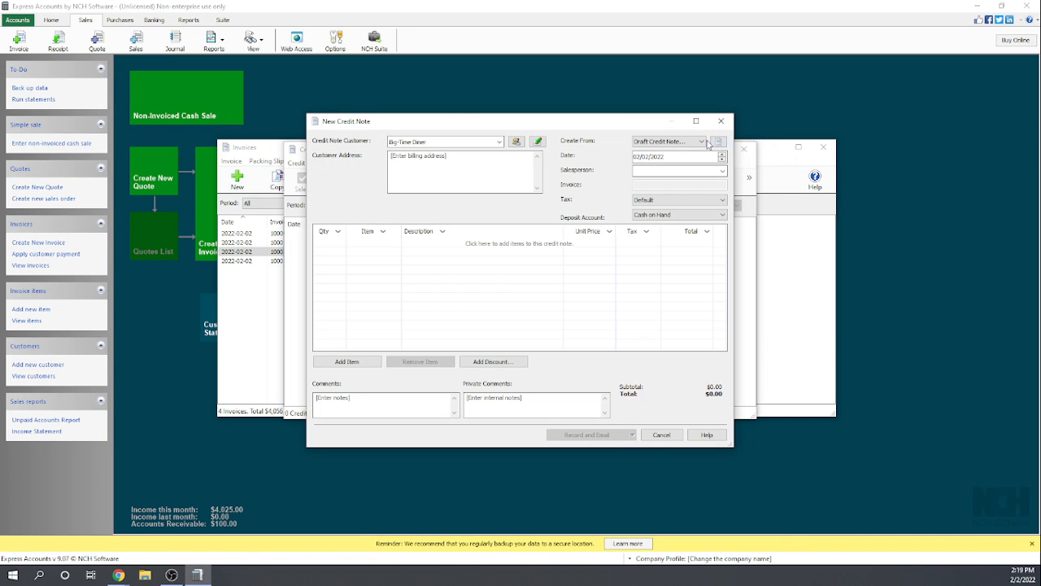
# - Fill the new credit note from the recorded Family Bowling invoice
pyautogui.click(701, 142)
pyautogui.click(688, 151)
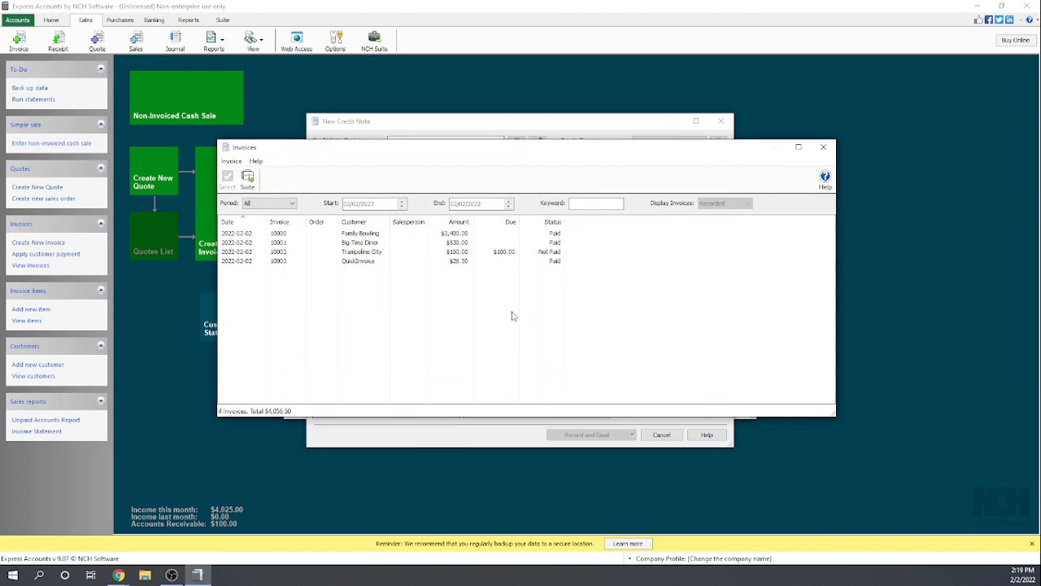
pyautogui.click(458, 235)
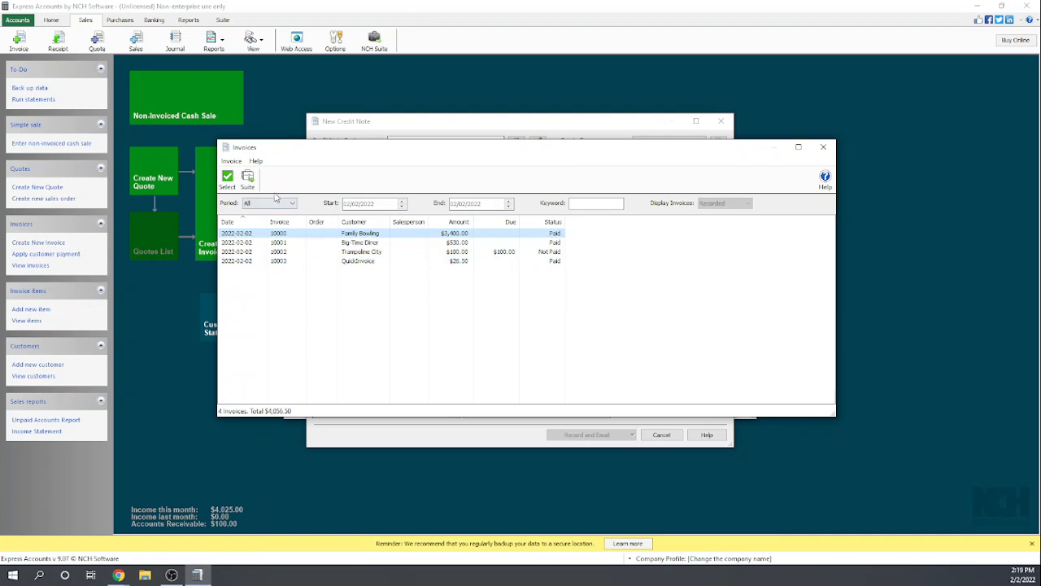
pyautogui.click(227, 180)
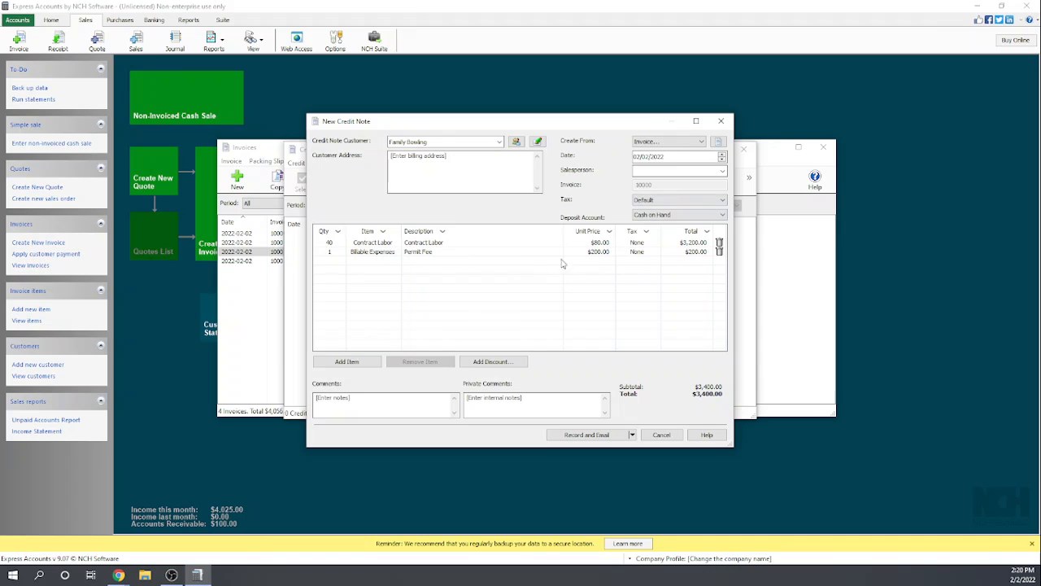
# - Set the credit note's deposit account to Checking Account, and discard the credit note without saving a draft
pyautogui.click(722, 215)
pyautogui.click(667, 232)
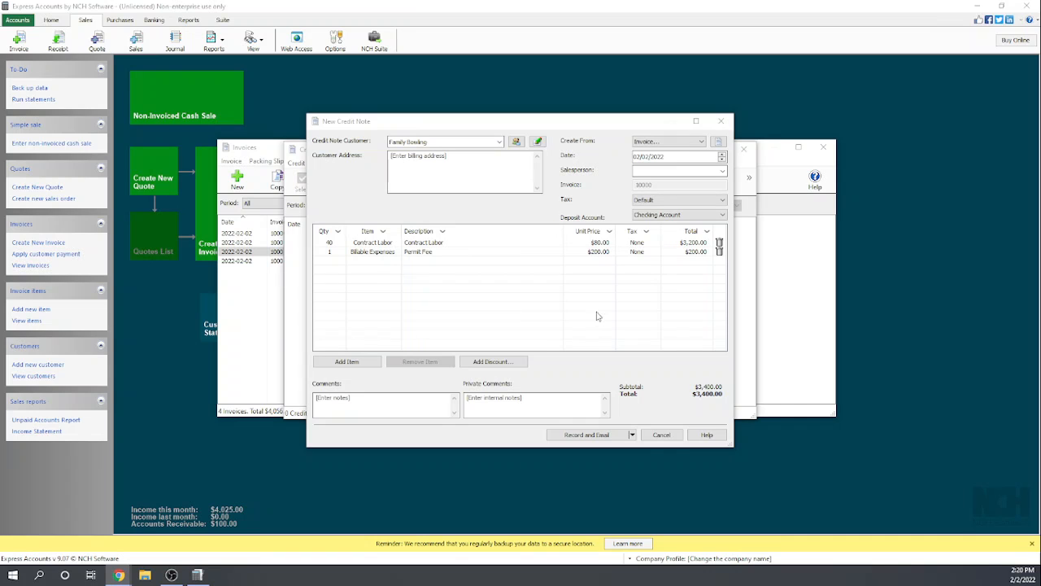
pyautogui.click(723, 124)
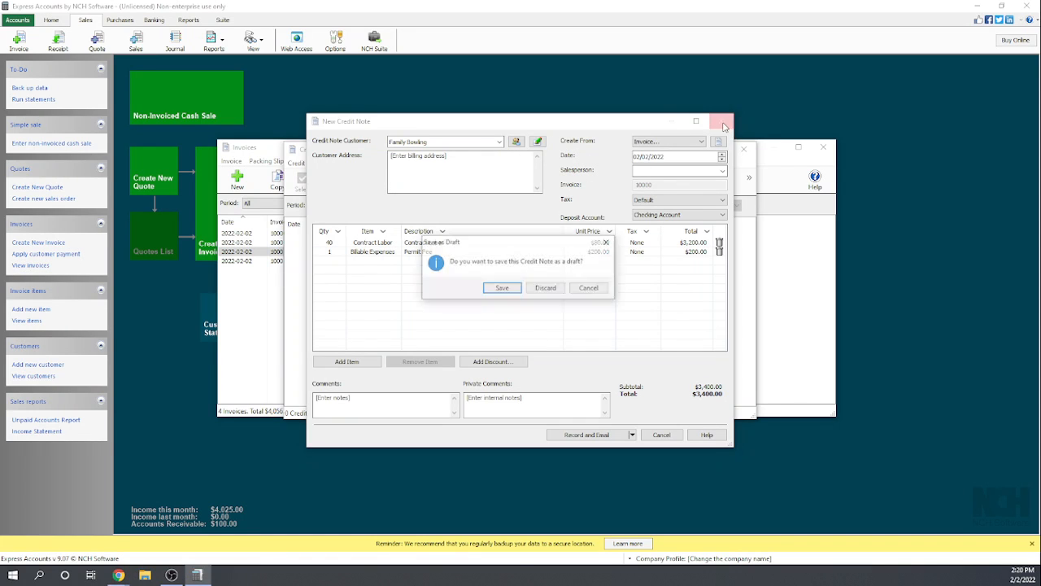
pyautogui.click(548, 289)
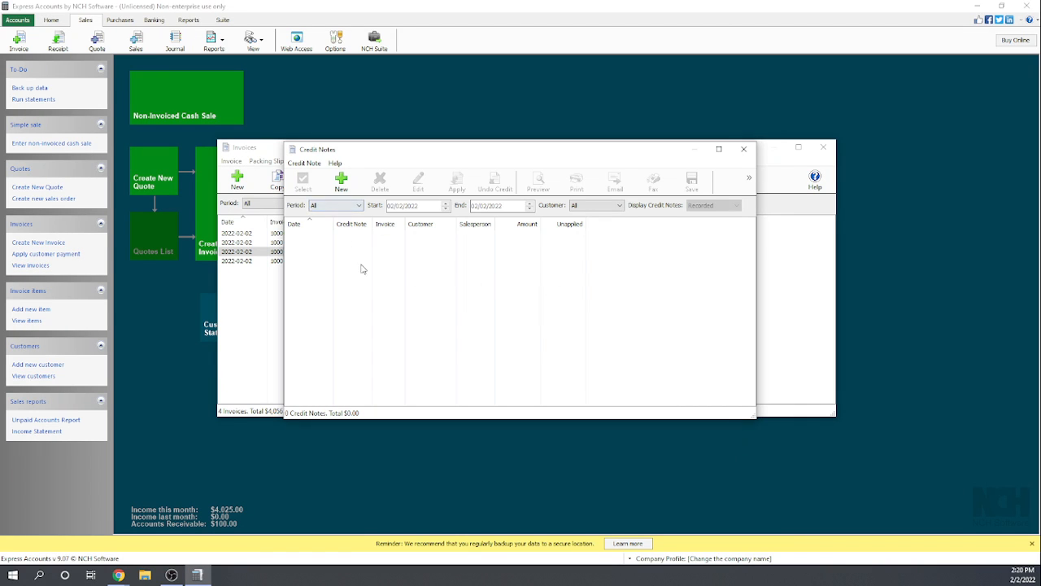
# - Create a new credit note for Big-Time Diner from that customer's recorded invoice
pyautogui.click(342, 180)
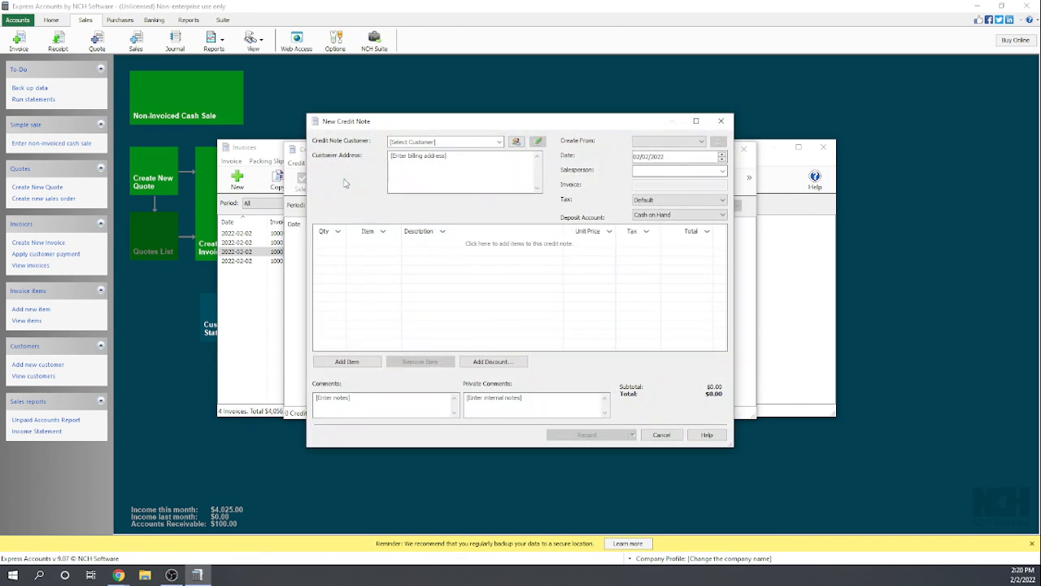
pyautogui.click(499, 143)
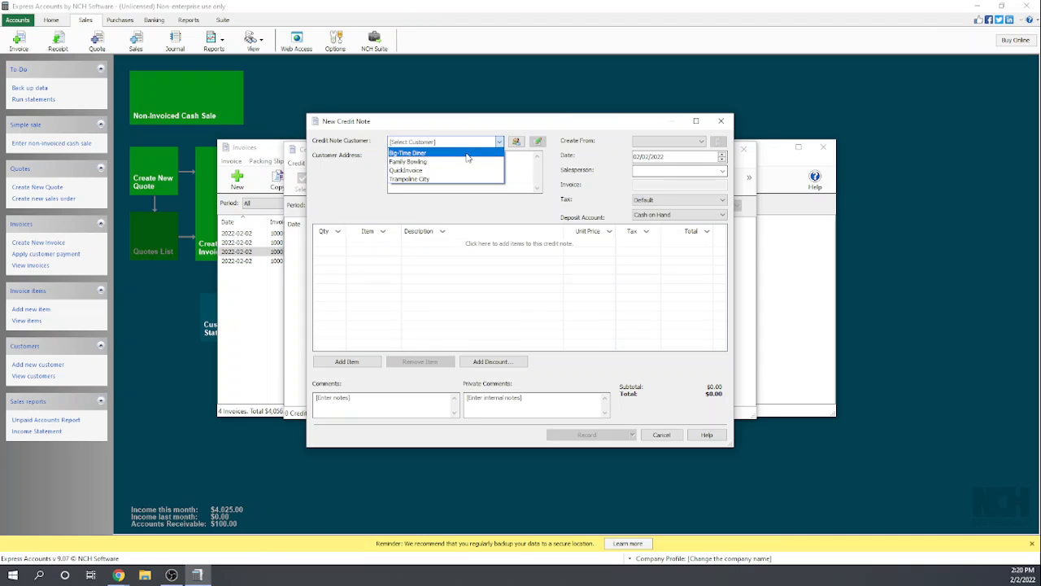
pyautogui.click(467, 152)
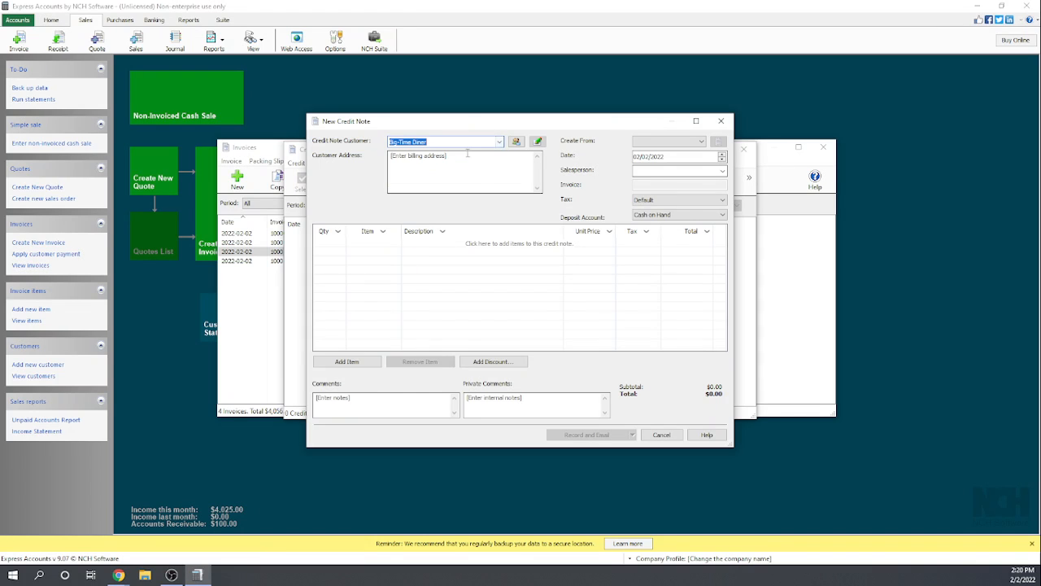
pyautogui.click(700, 142)
pyautogui.click(680, 152)
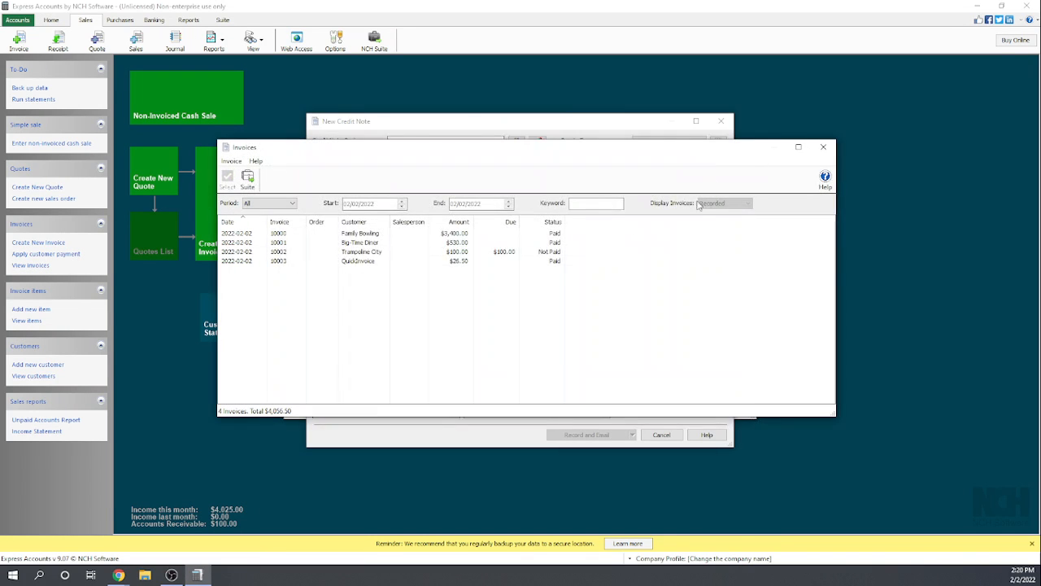
pyautogui.click(359, 243)
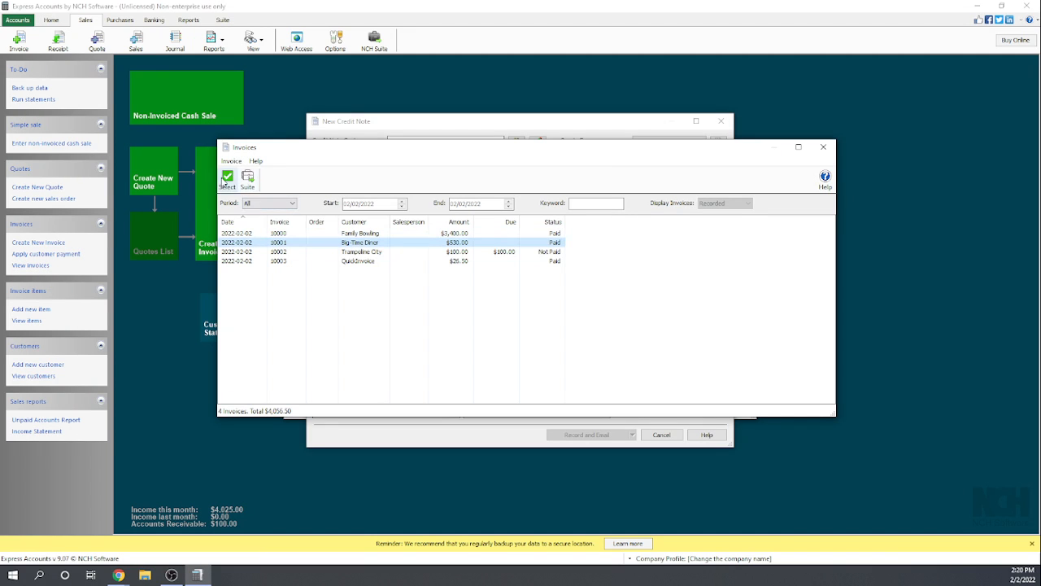
pyautogui.click(227, 179)
# - Set the Plumbing Widgets quantity on the credit note to 2
pyautogui.click(329, 243)
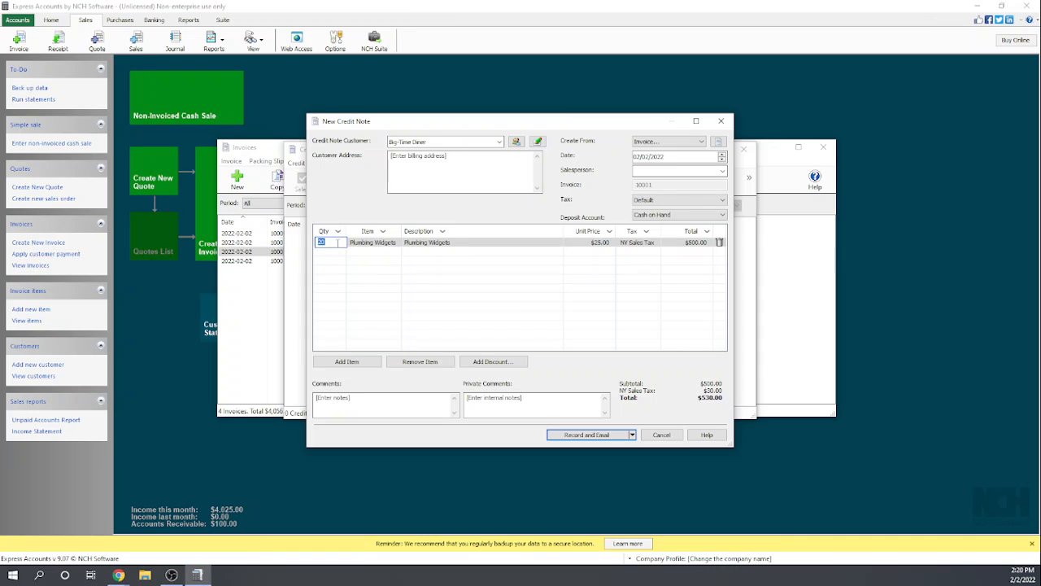
pyautogui.write('2')
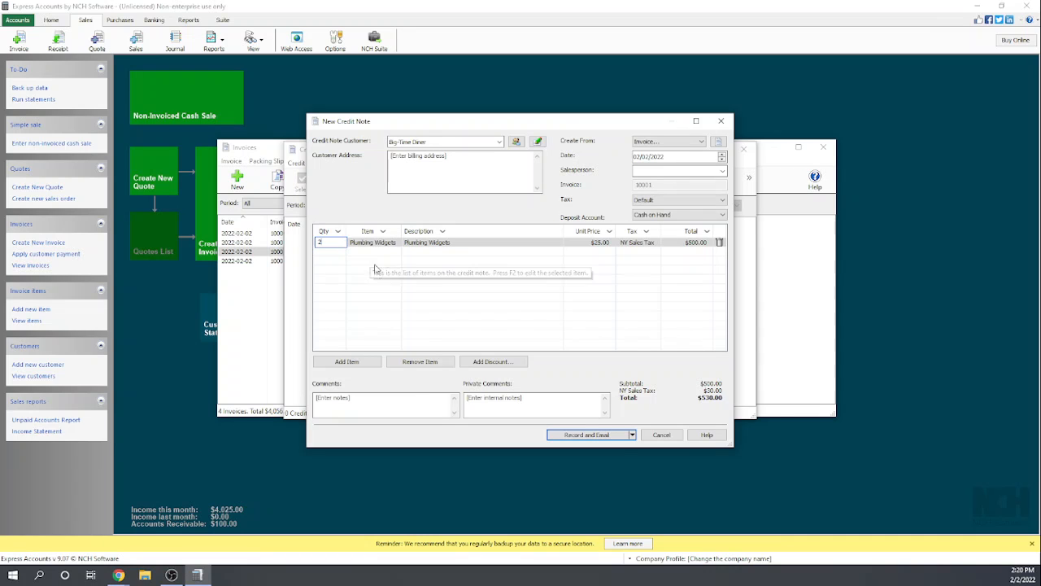
pyautogui.click(388, 279)
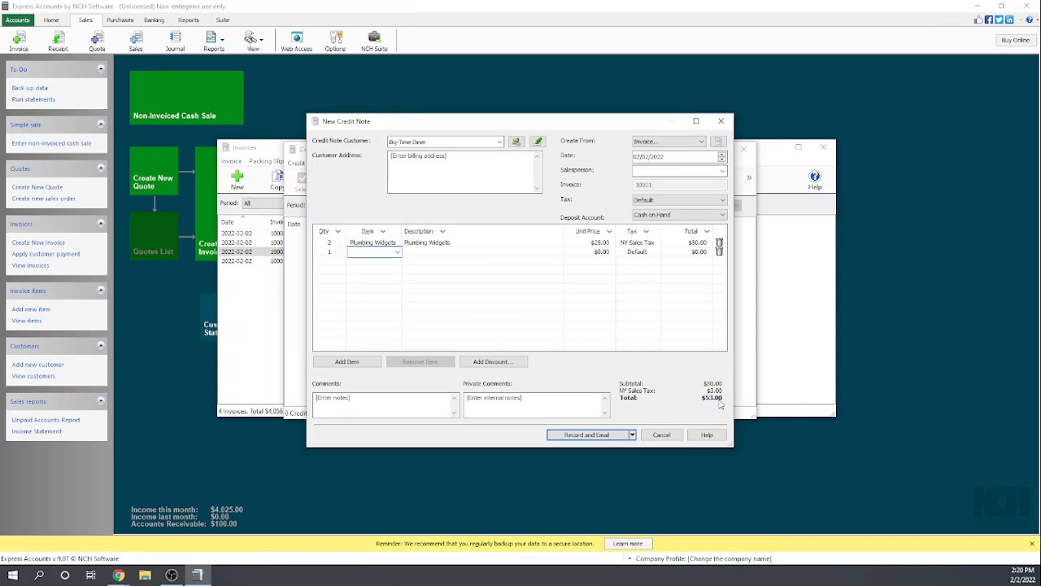
# - Record the Big-Time Diner credit note without emailing it, and open its preview
pyautogui.click(632, 435)
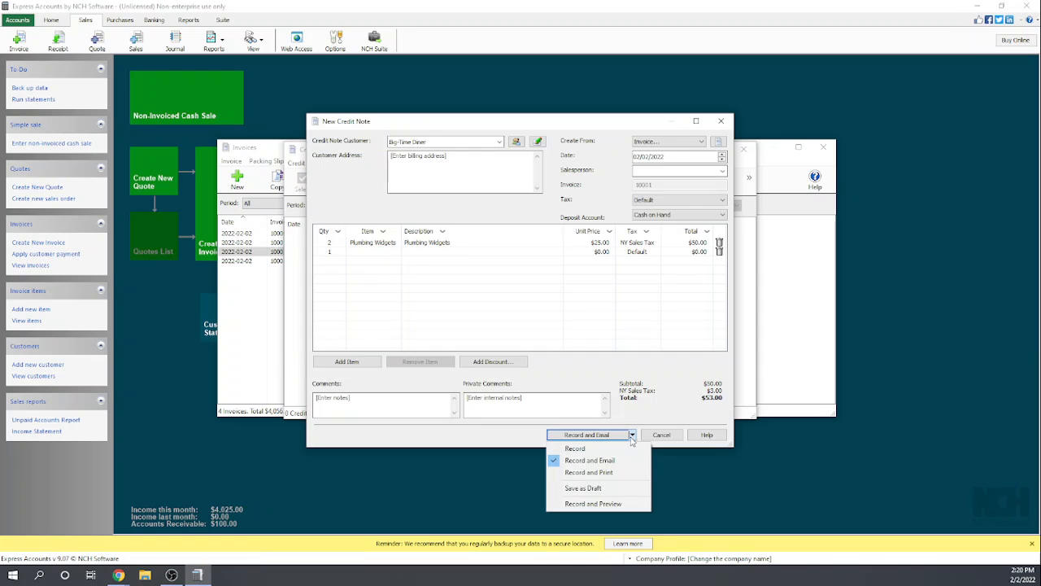
pyautogui.click(575, 449)
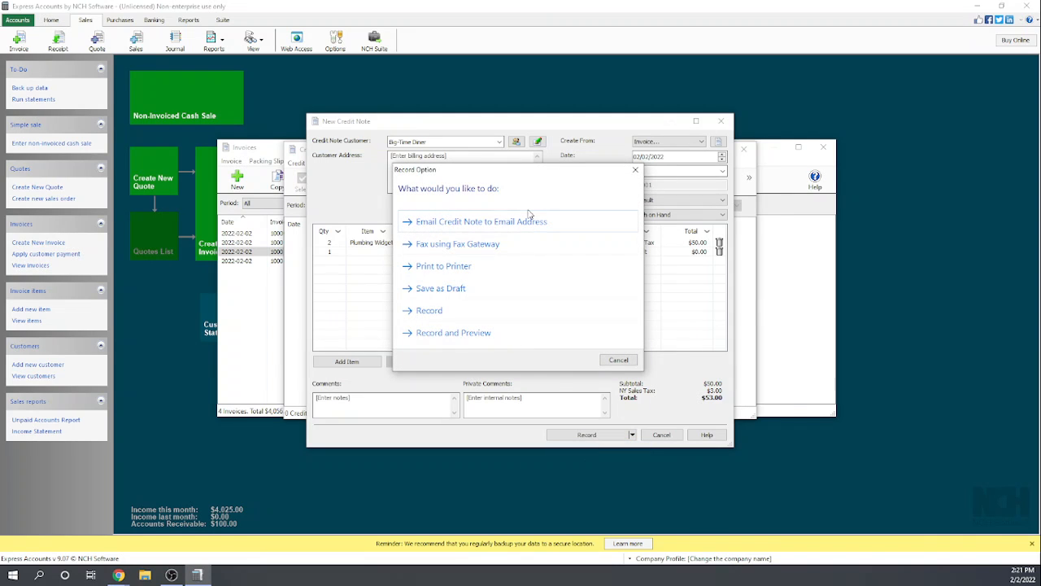
pyautogui.click(429, 318)
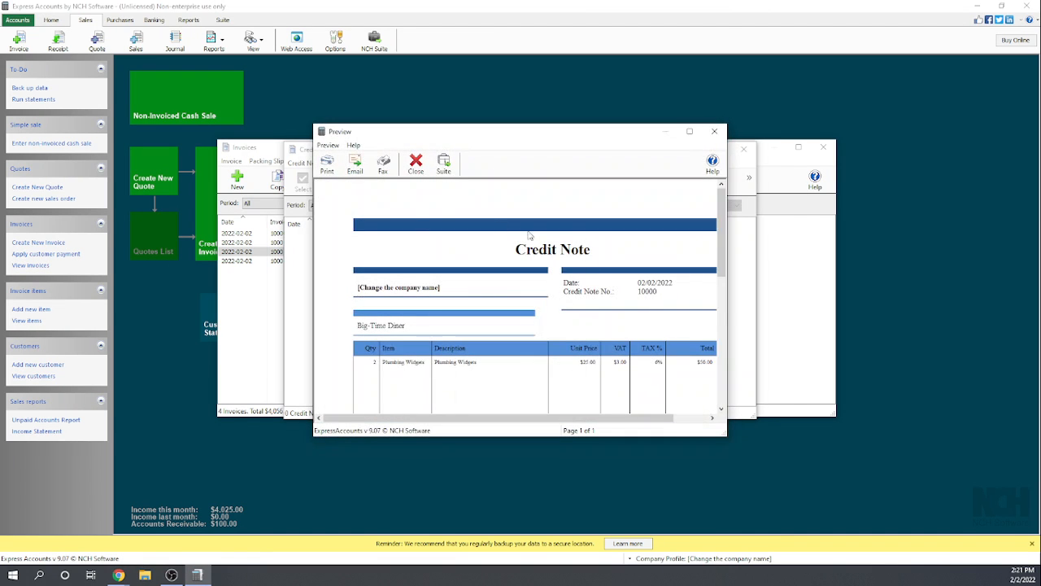
# - Review the Big-Time Diner credit note in its preview, and close the preview
pyautogui.scroll(-3, 599, 296)
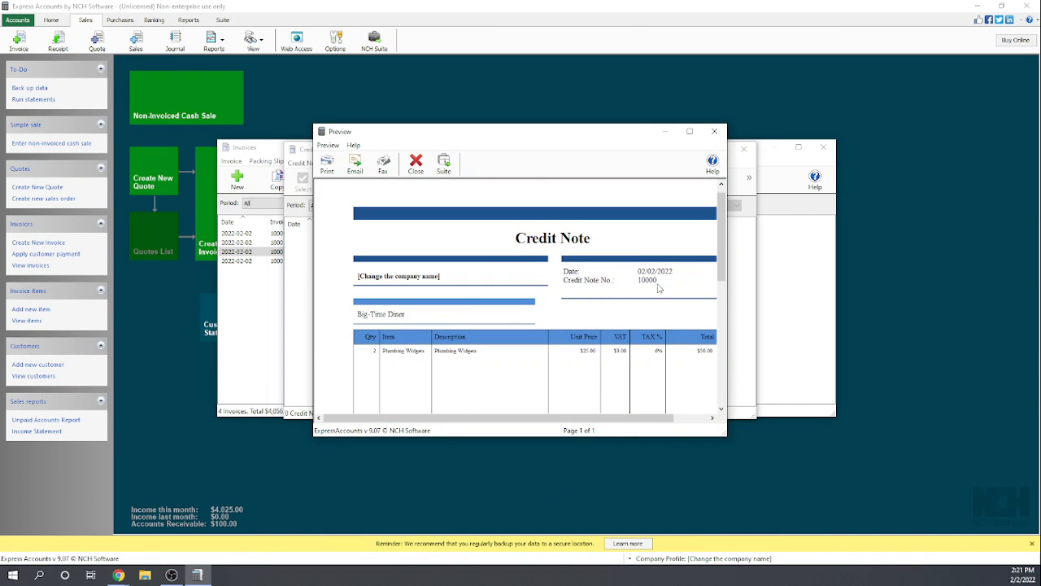
pyautogui.scroll(1, 663, 301)
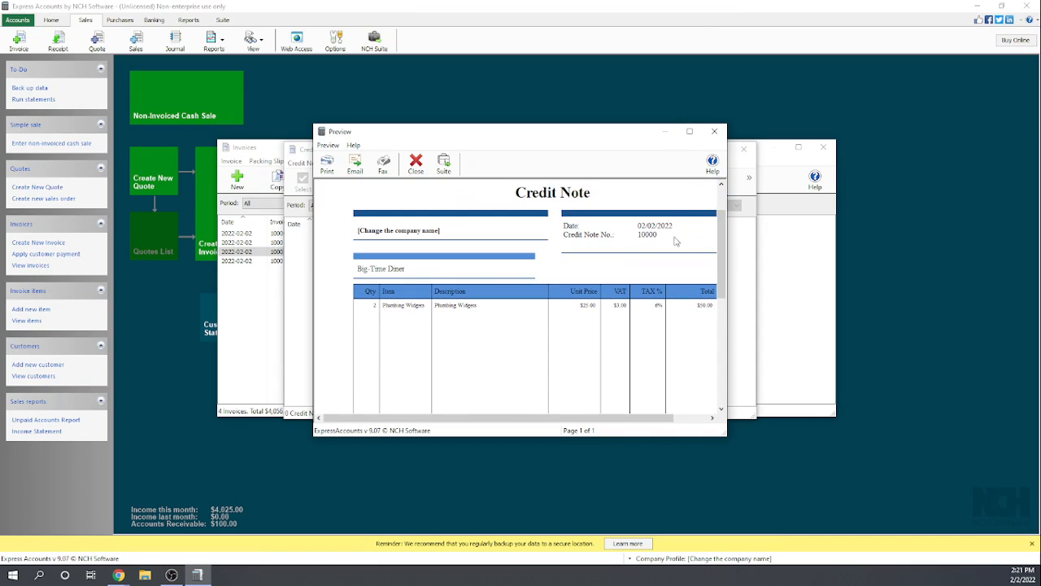
pyautogui.click(715, 132)
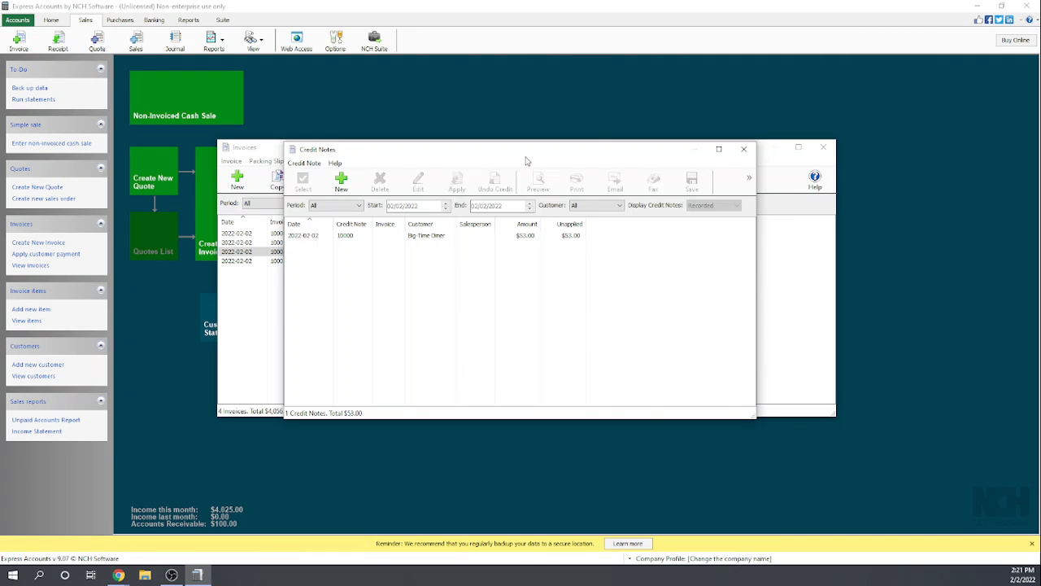
# - Close the credit notes list, cancel applying a credit note, and close the invoices list
pyautogui.moveTo(524, 157); pyautogui.dragTo(477, 191)
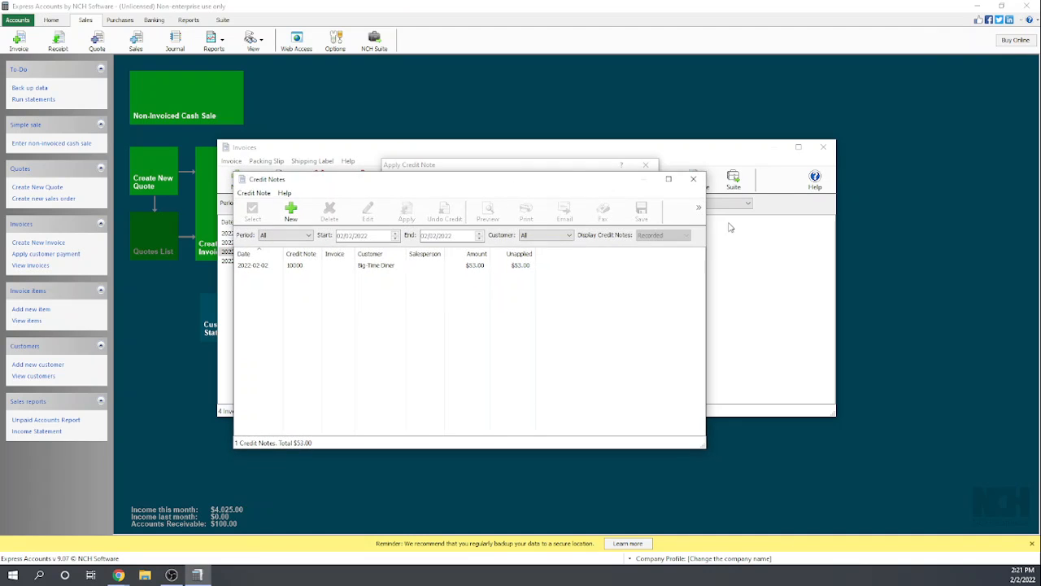
pyautogui.click(693, 180)
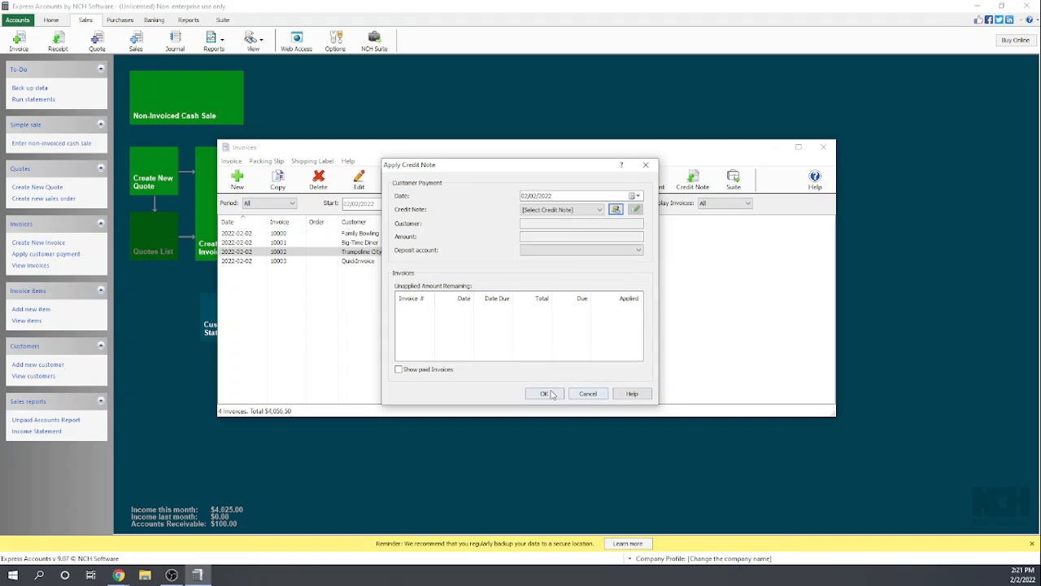
pyautogui.click(593, 398)
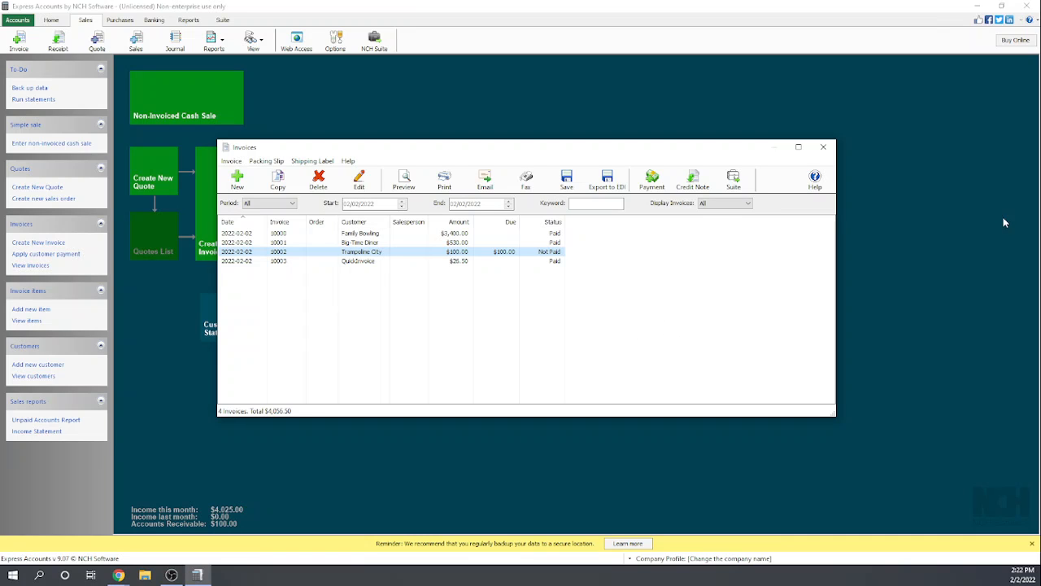
pyautogui.click(824, 146)
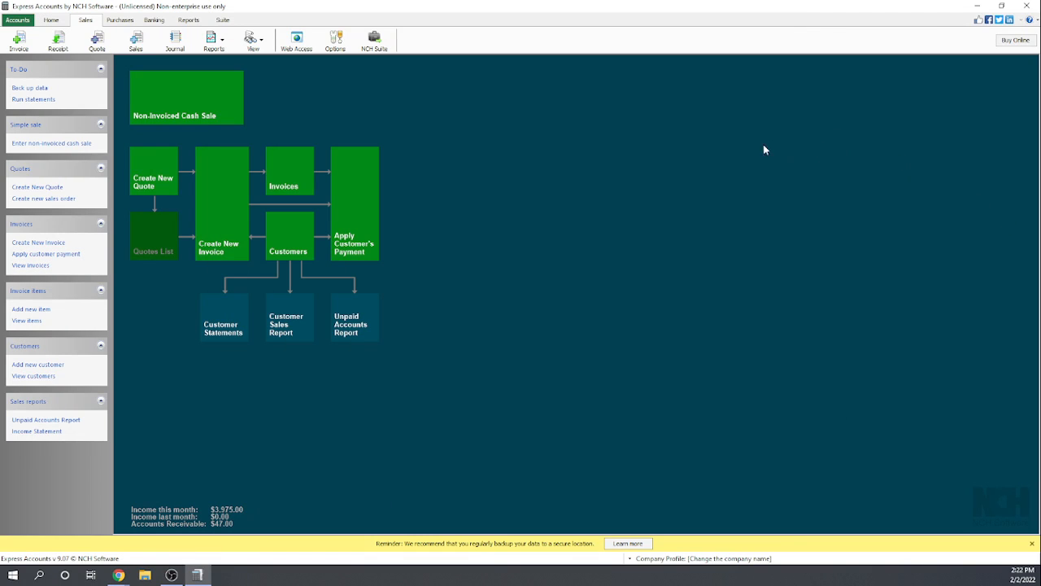
# - View Big-Time Diner's record in the customers list, and close it without making changes
pyautogui.click(295, 244)
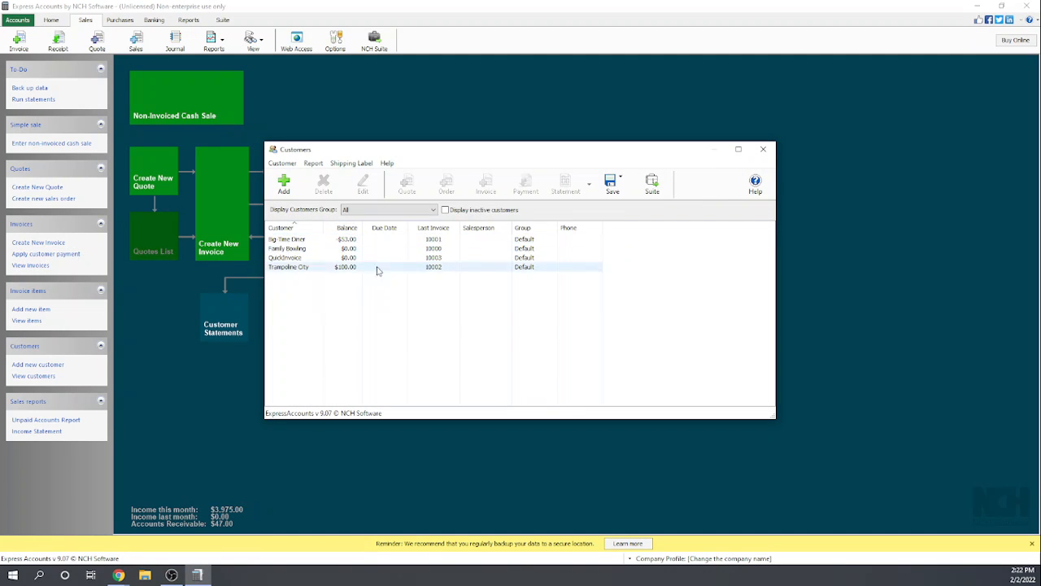
pyautogui.doubleClick(285, 243)
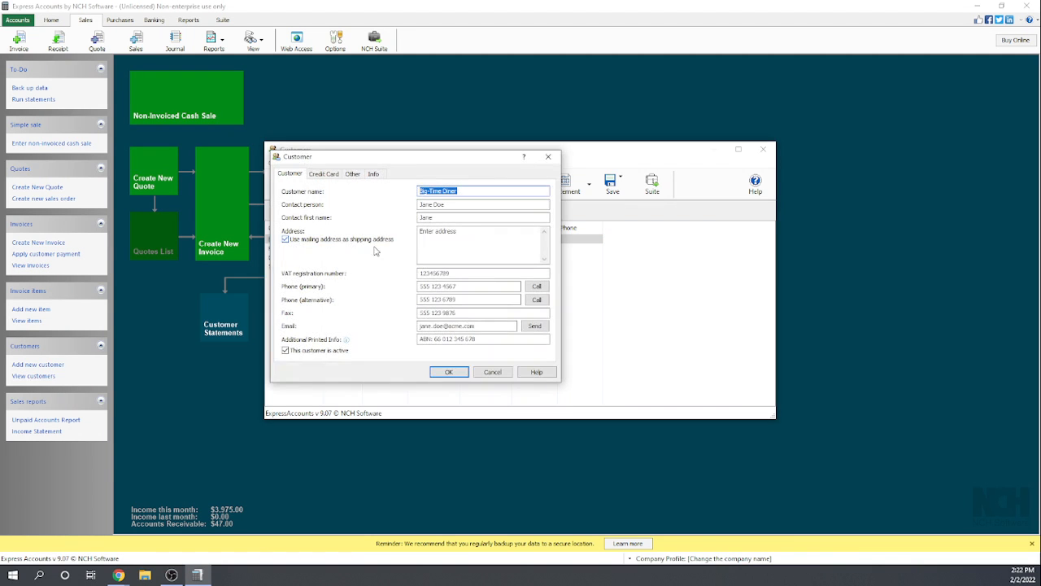
pyautogui.click(492, 372)
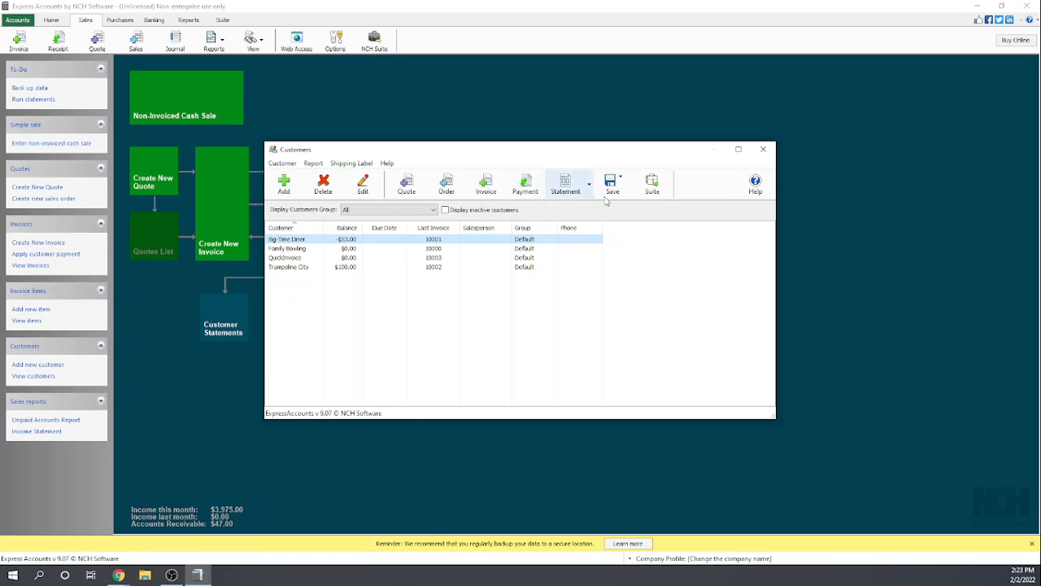
pyautogui.click(764, 152)
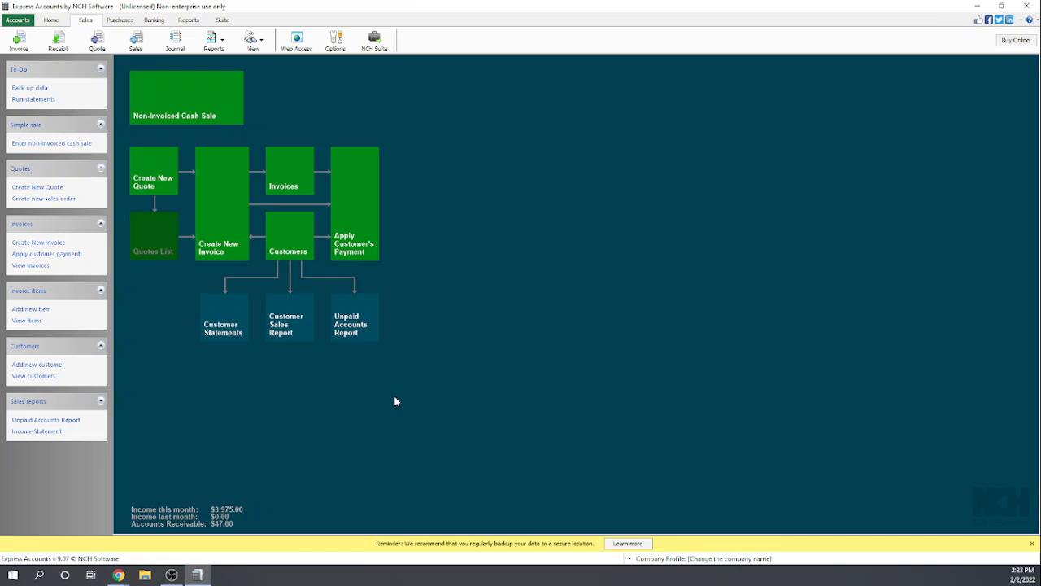
# - View the recorded credit notes available when applying one from the Trampoline City invoice, and close the invoices list
pyautogui.click(287, 178)
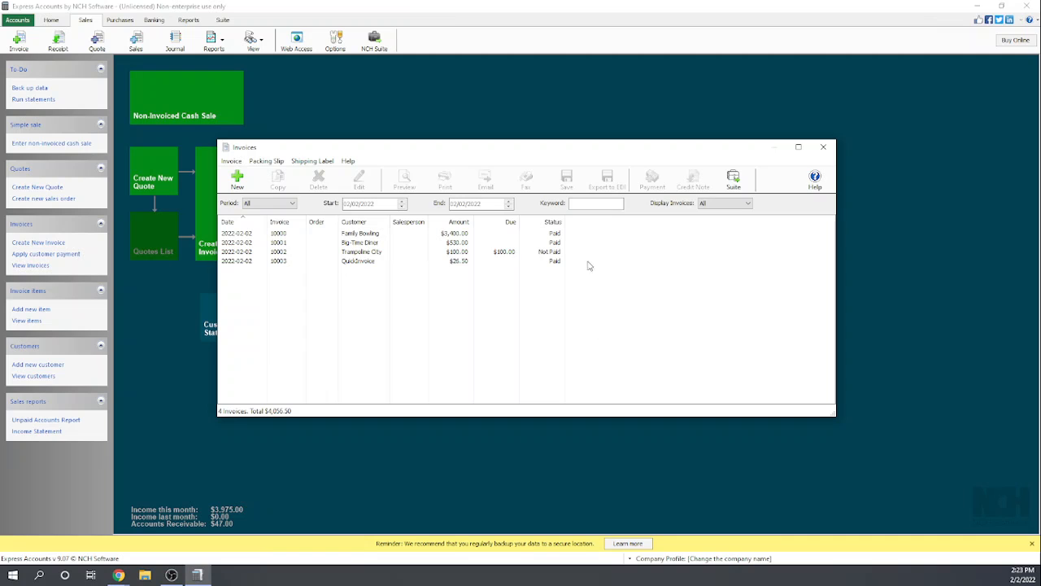
pyautogui.click(455, 254)
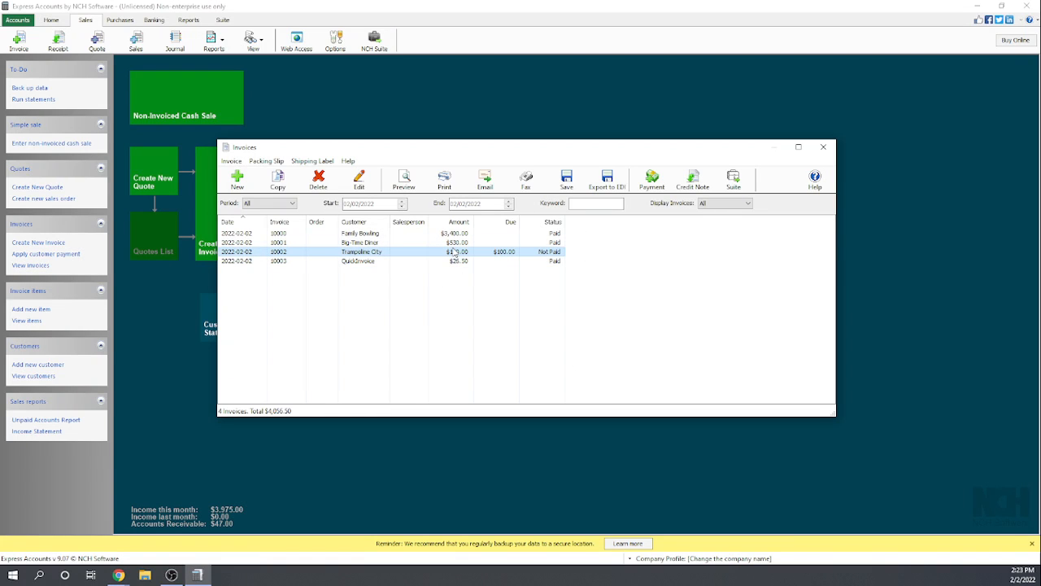
pyautogui.click(692, 178)
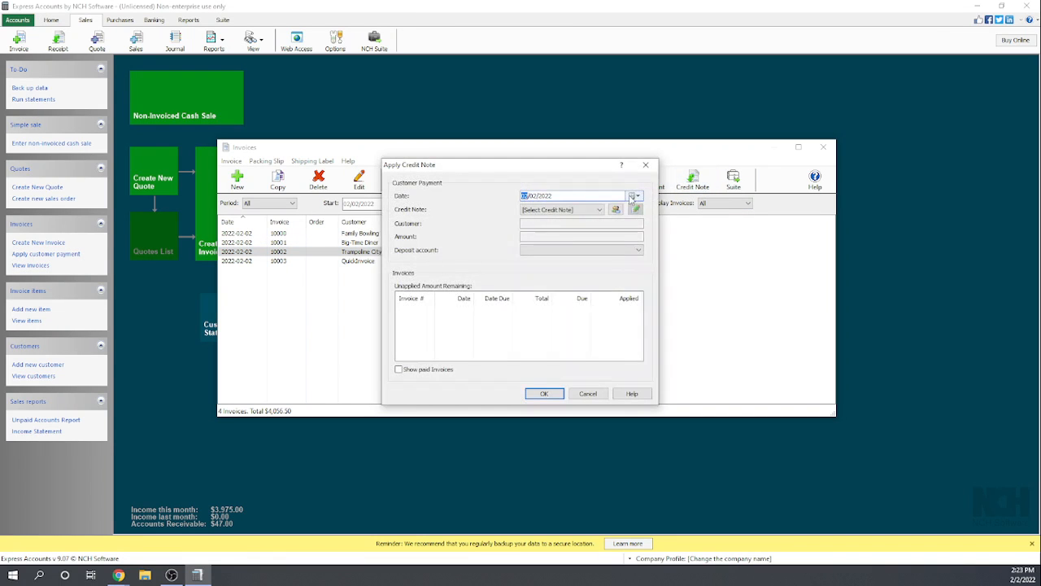
pyautogui.click(619, 211)
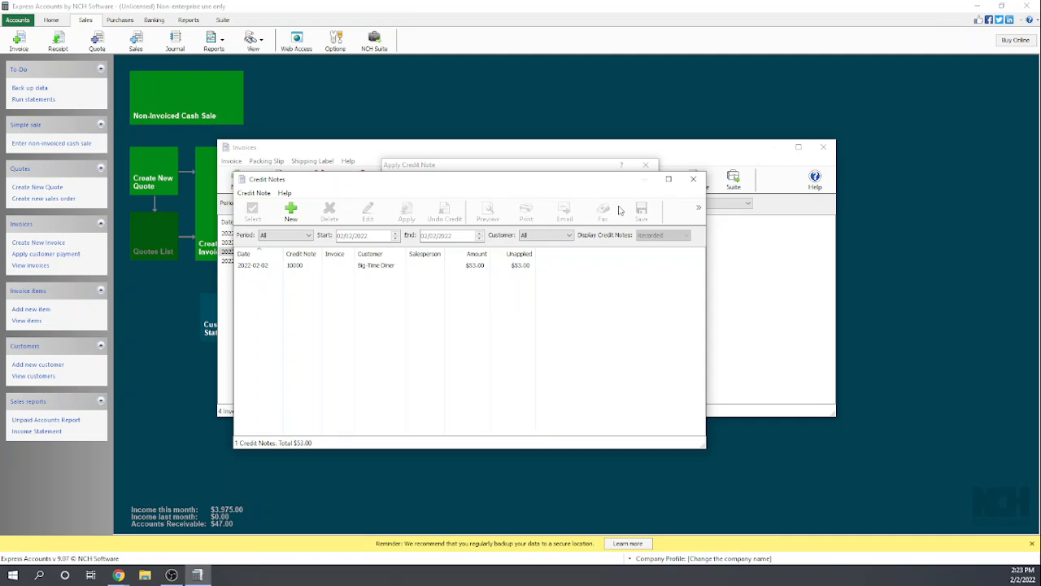
pyautogui.click(693, 178)
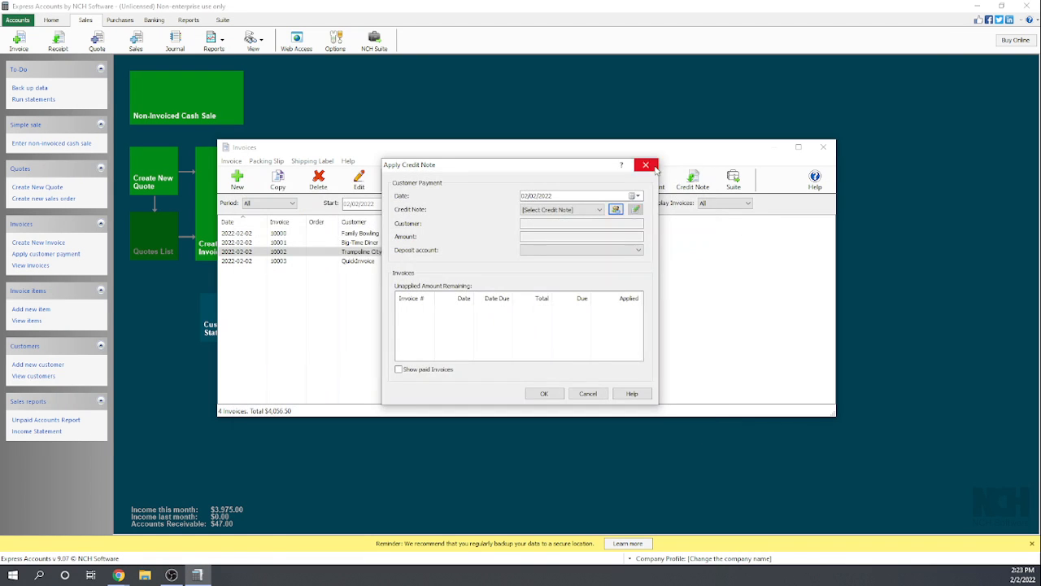
pyautogui.click(654, 168)
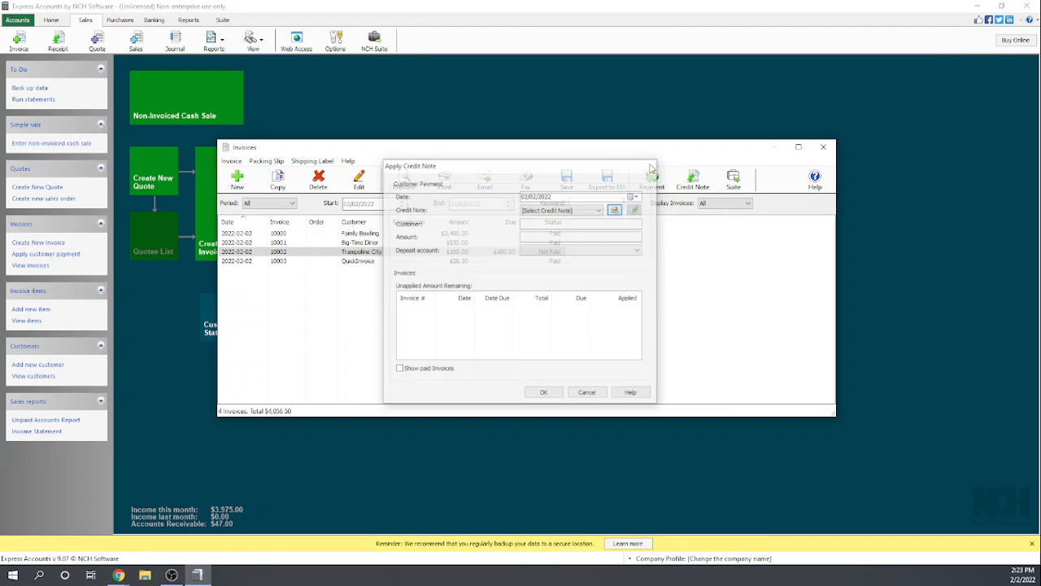
pyautogui.click(825, 147)
# - Start applying a credit note from the Trampoline City invoice, and browse the recorded credit notes
pyautogui.click(51, 21)
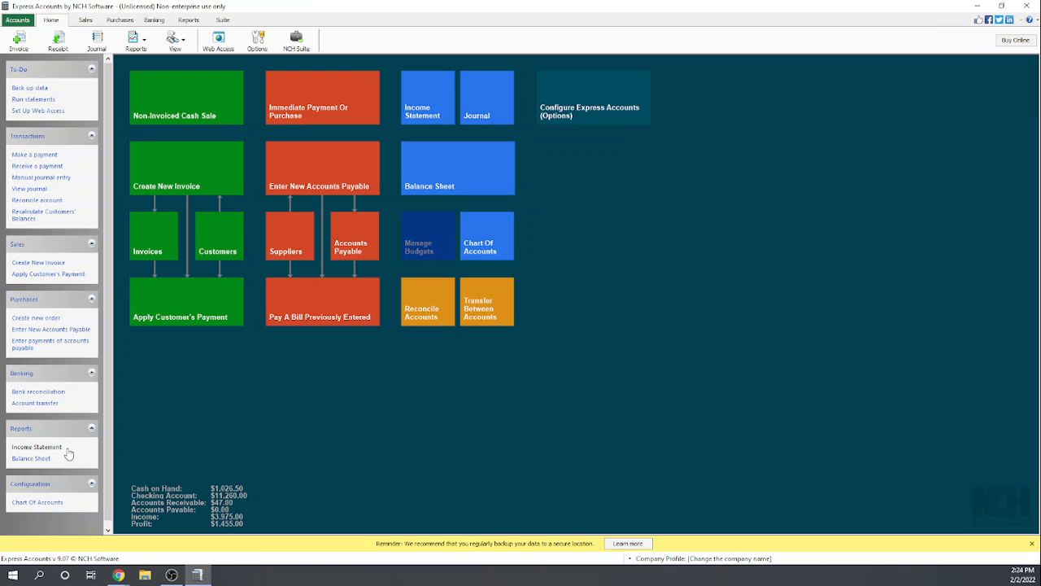
pyautogui.scroll(-1, 71, 449)
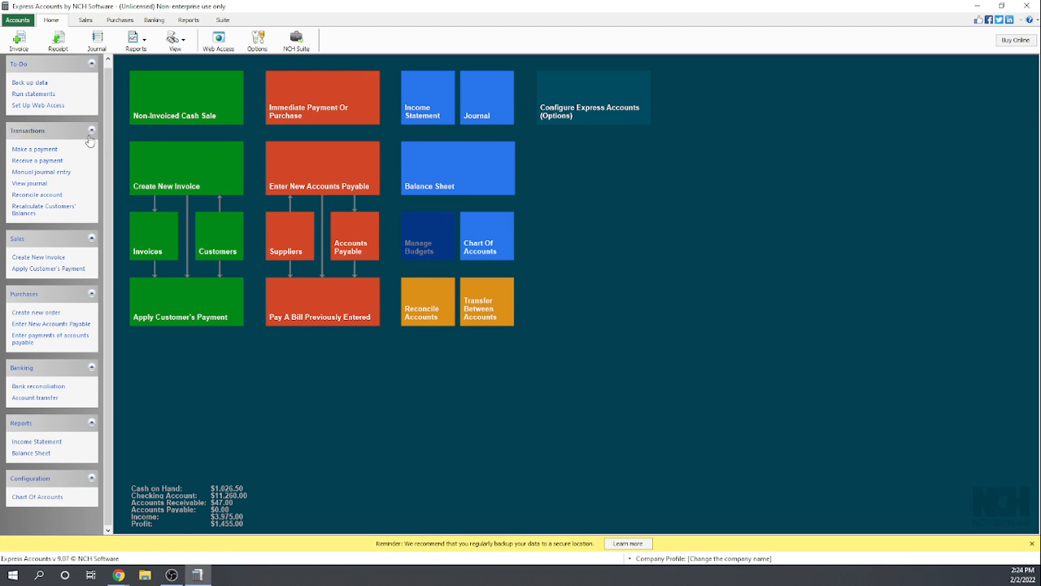
pyautogui.click(154, 237)
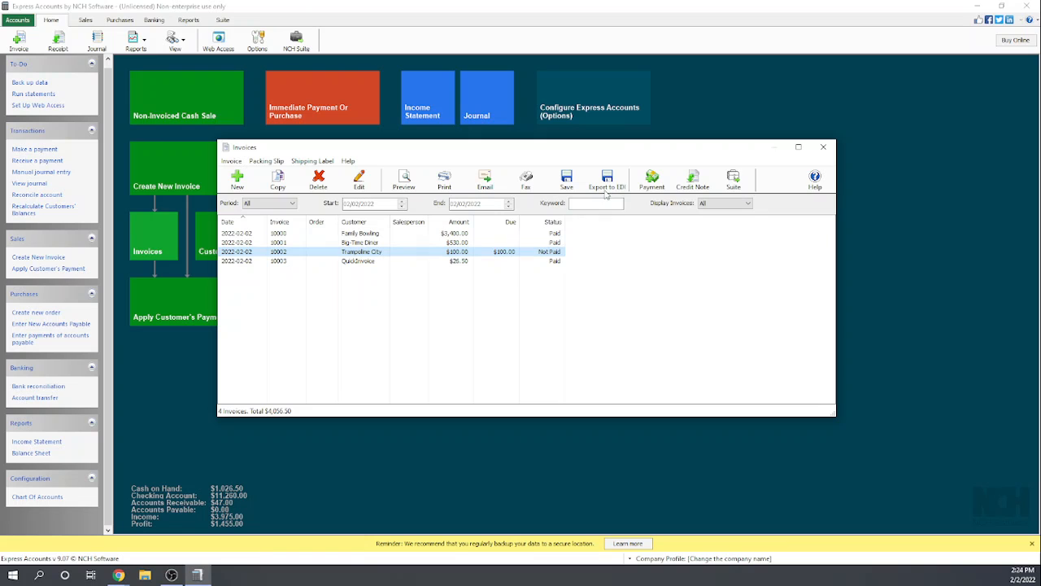
pyautogui.click(693, 180)
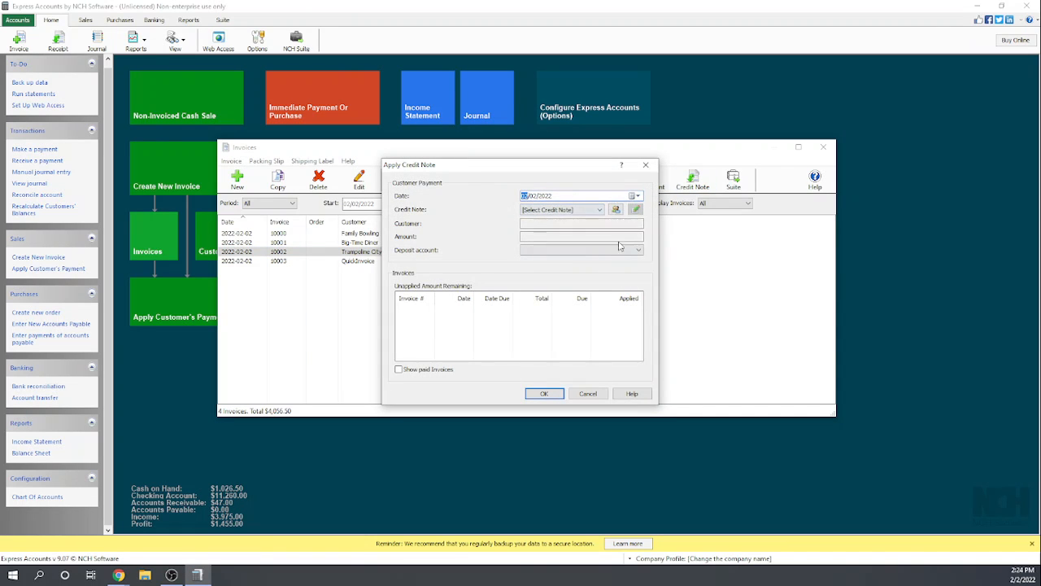
pyautogui.click(616, 209)
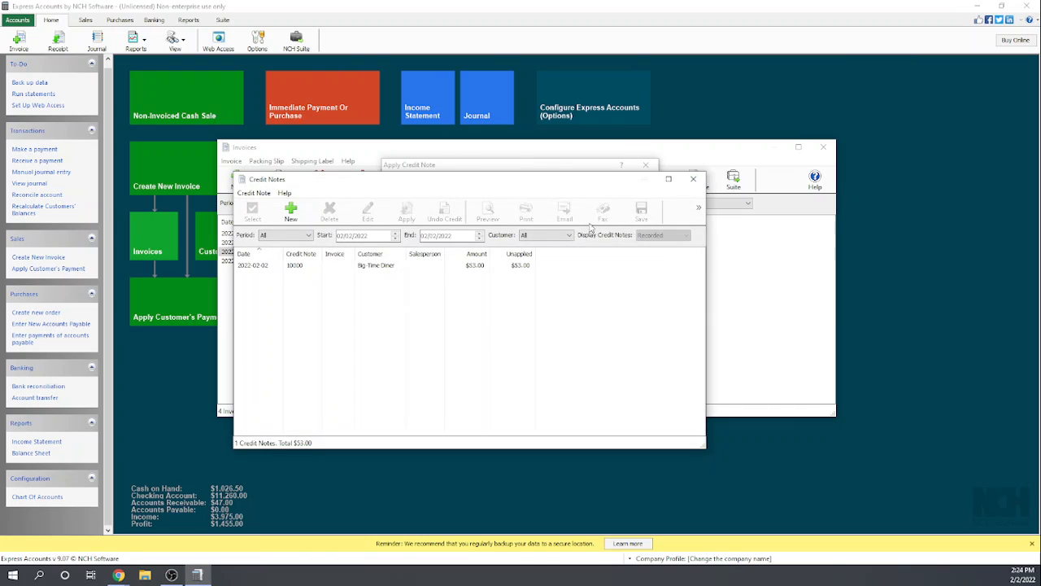
# - Choose the Big-Time Diner credit note and its paid invoice for application, and cancel without applying it
pyautogui.click(255, 266)
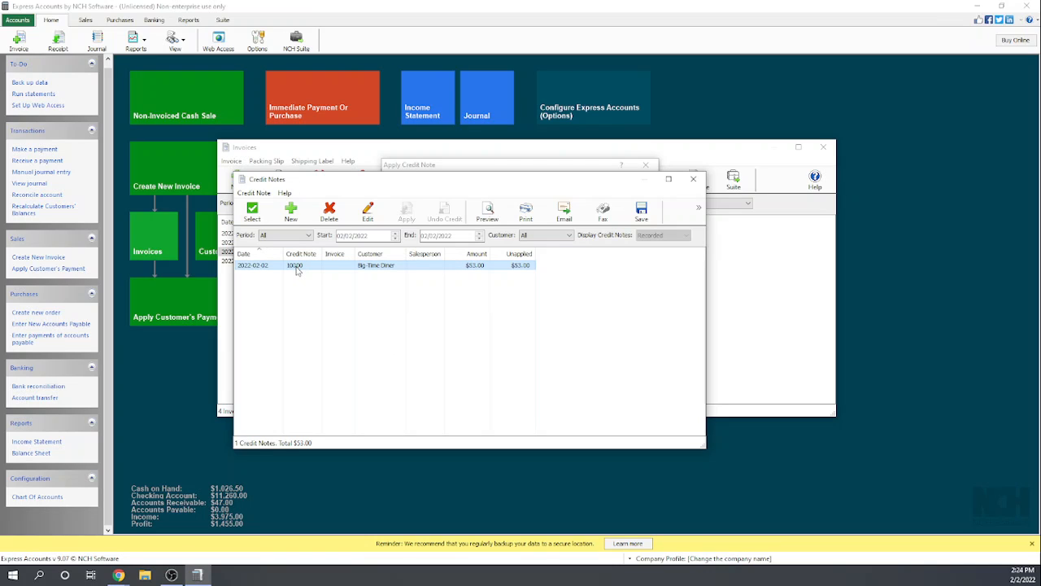
pyautogui.click(699, 209)
pyautogui.click(647, 327)
pyautogui.click(647, 327)
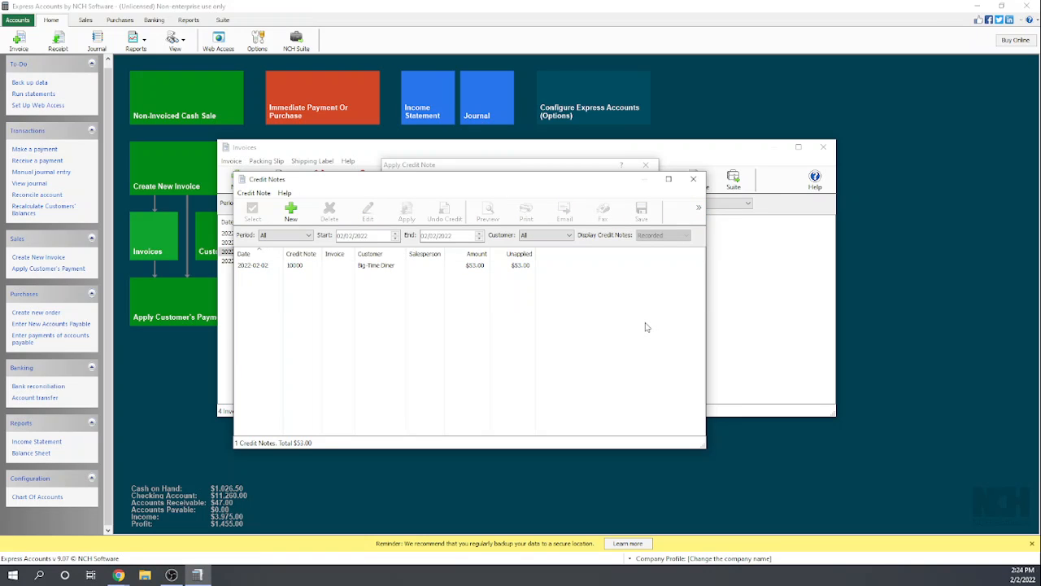
pyautogui.click(378, 266)
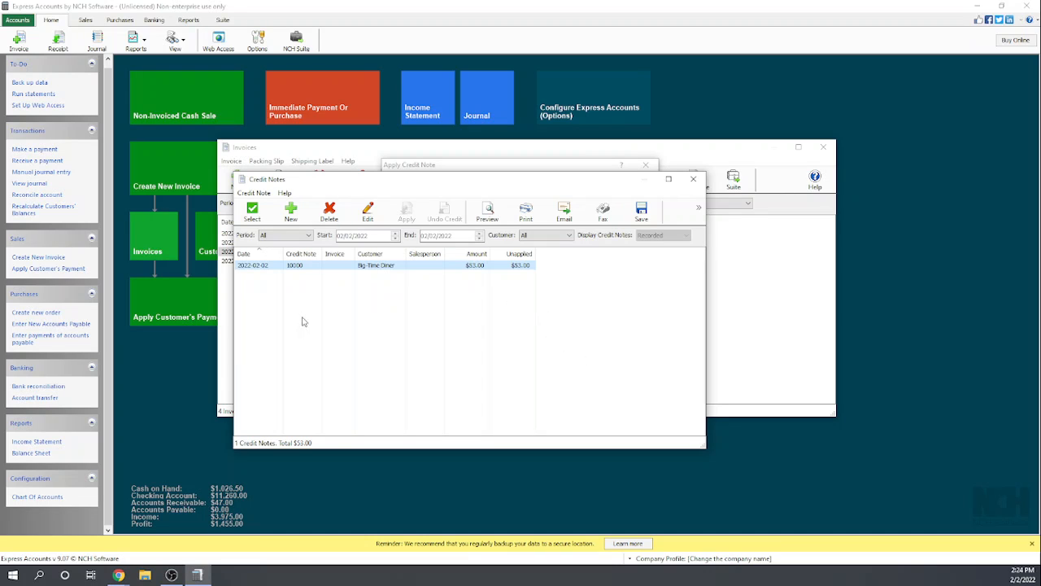
pyautogui.doubleClick(252, 267)
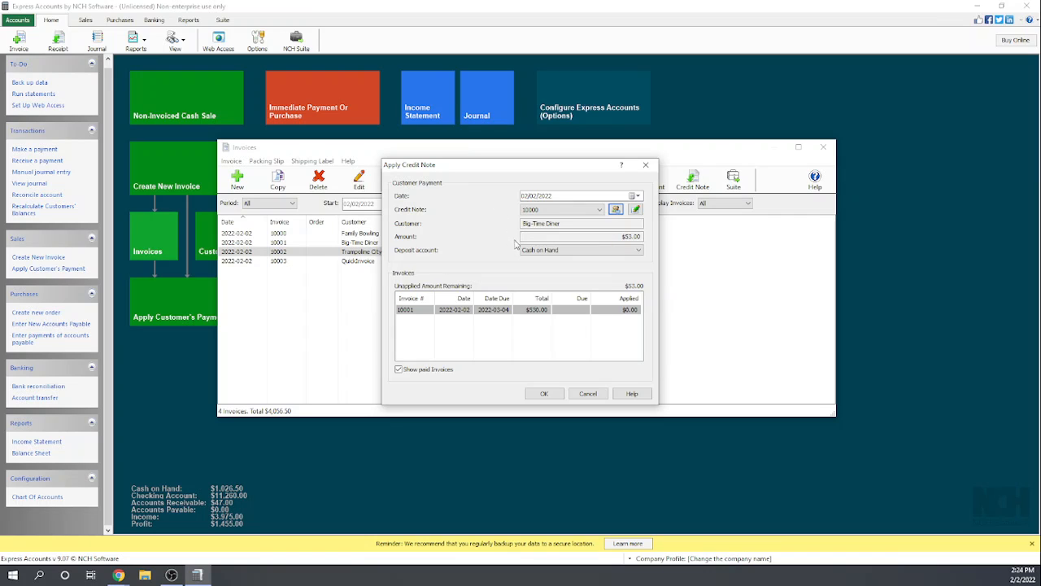
pyautogui.click(485, 313)
pyautogui.click(583, 397)
pyautogui.click(583, 395)
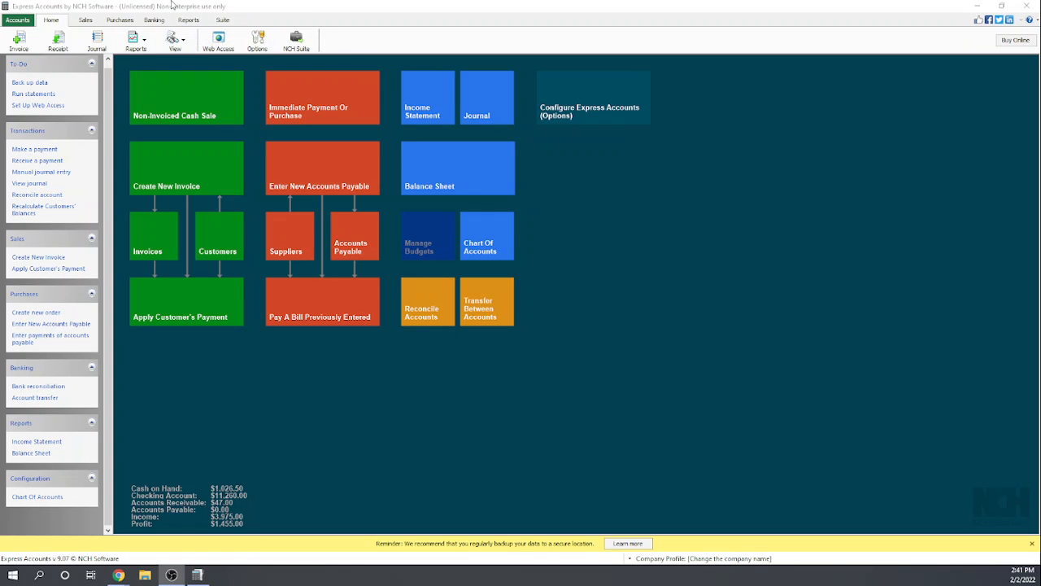
# - View the list of recorded credit notes from the home view, and close it
pyautogui.click(184, 44)
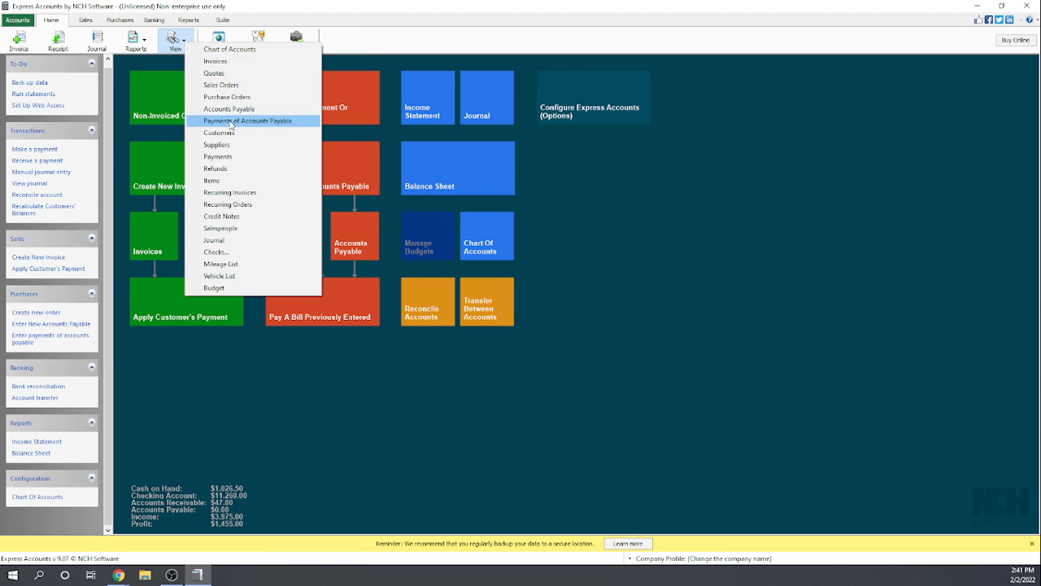
pyautogui.click(221, 217)
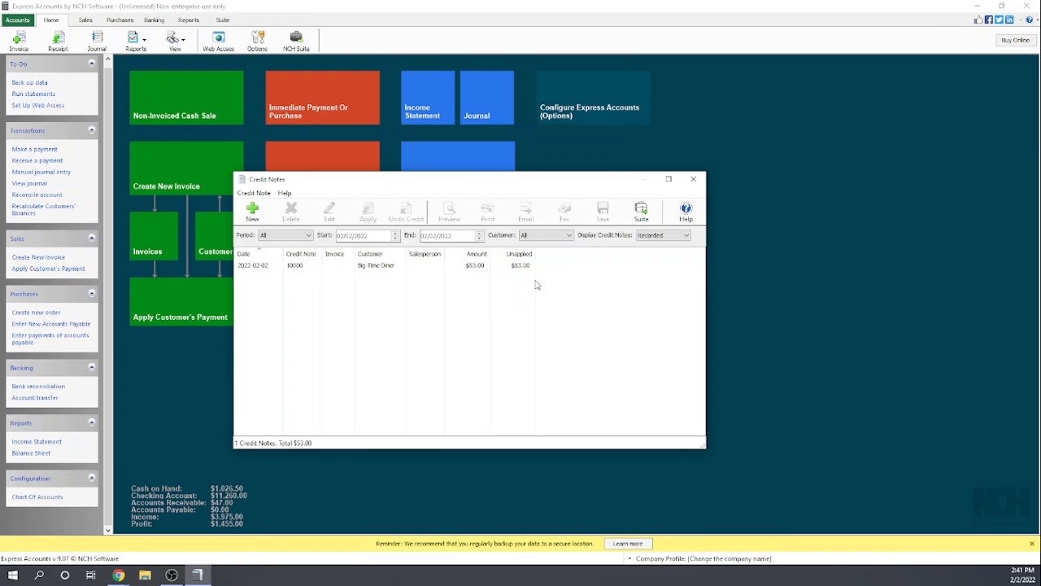
pyautogui.click(689, 181)
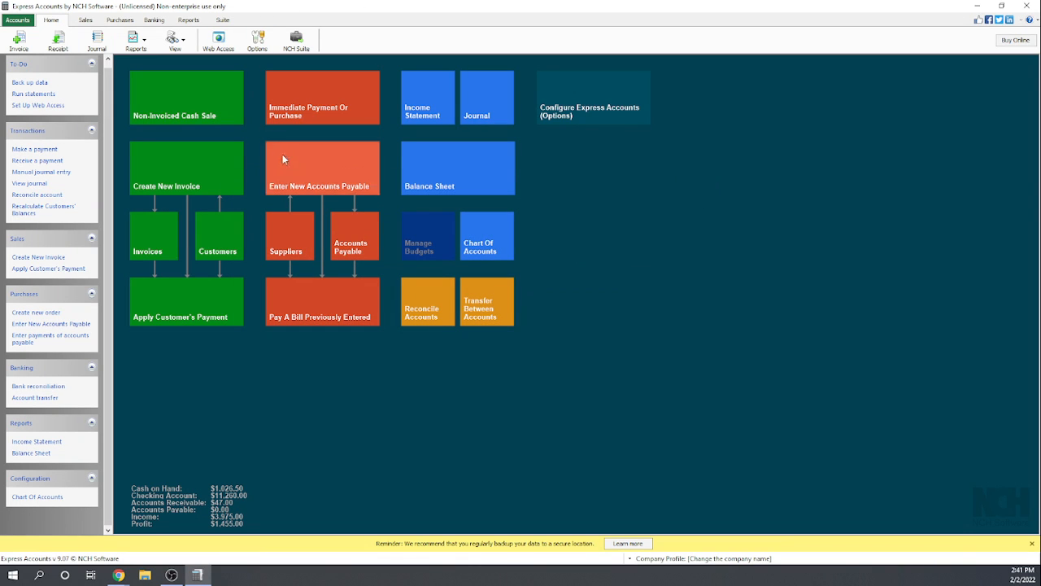
# - Record a $53.00 check refund for the Family Bowling payment from the payments list, using Record Only, and close the list
pyautogui.click(186, 43)
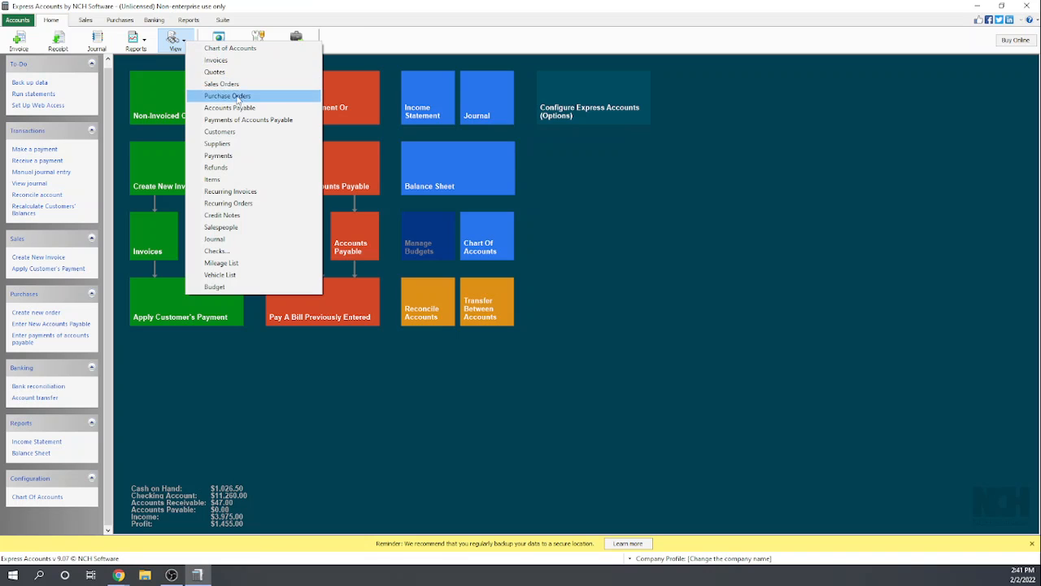
pyautogui.click(220, 155)
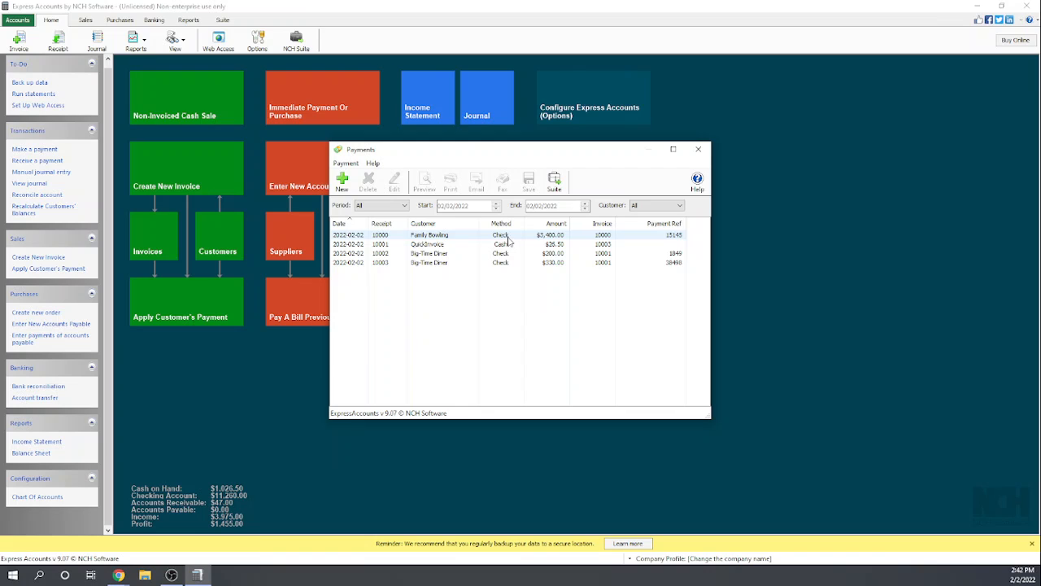
pyautogui.click(509, 236)
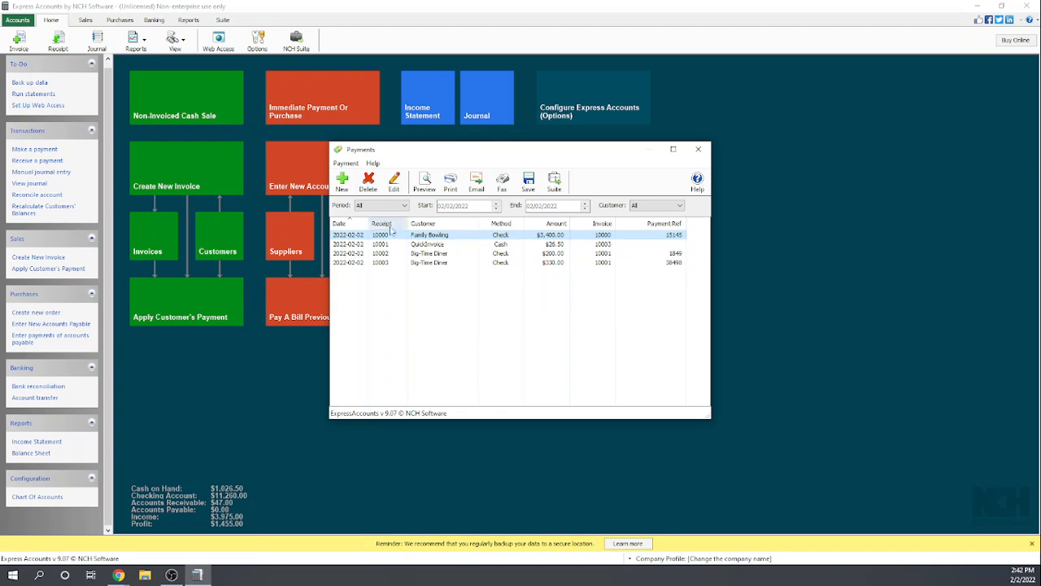
pyautogui.click(346, 163)
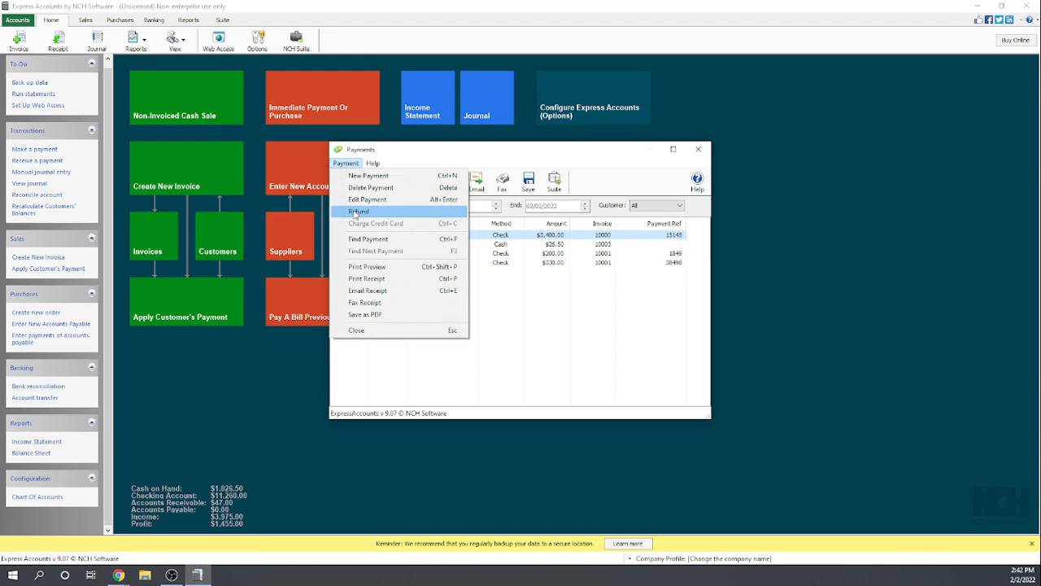
pyautogui.click(358, 211)
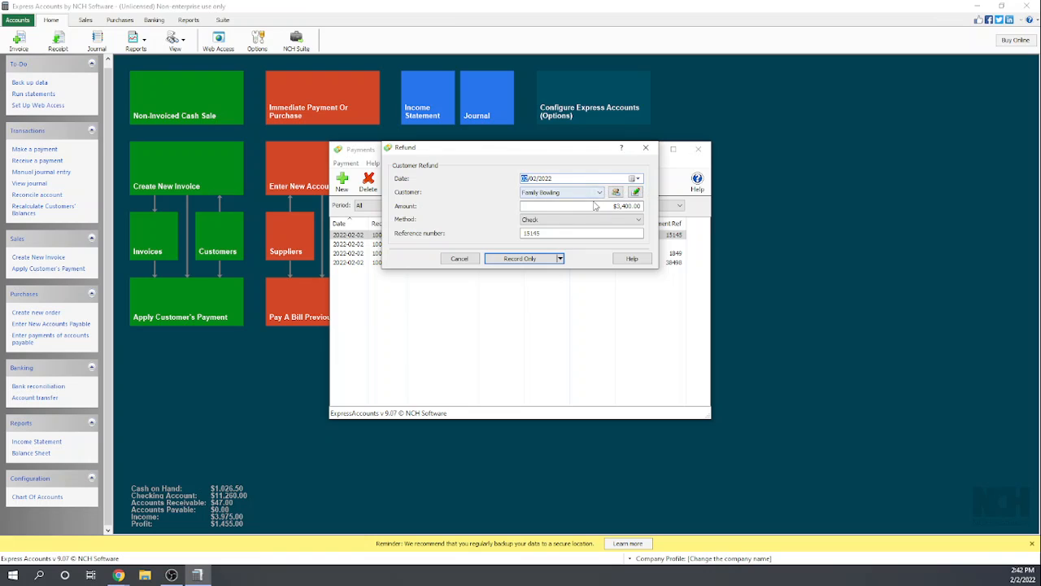
pyautogui.moveTo(607, 207); pyautogui.dragTo(644, 206)
pyautogui.write('53')
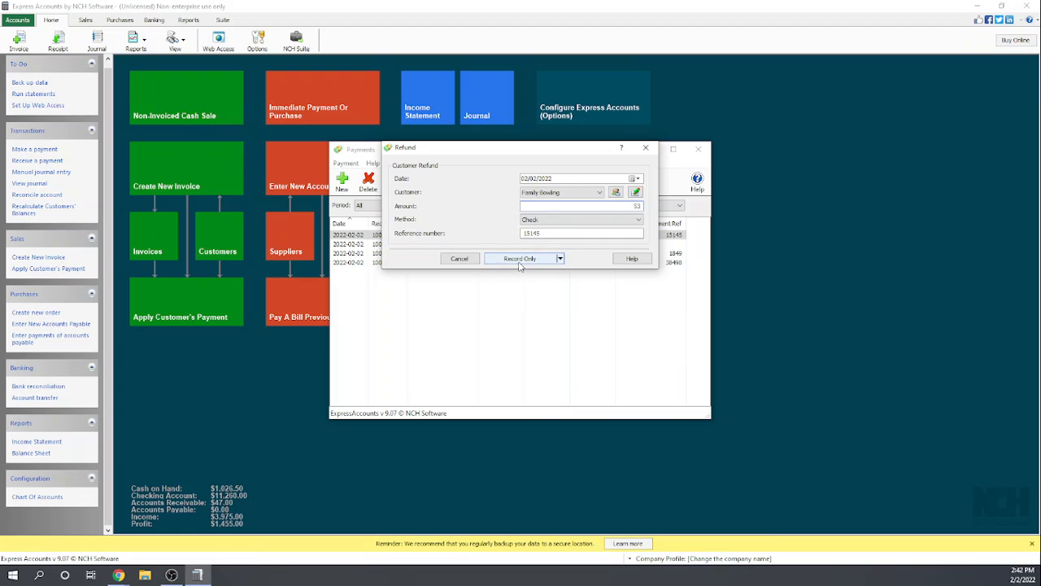
pyautogui.click(559, 258)
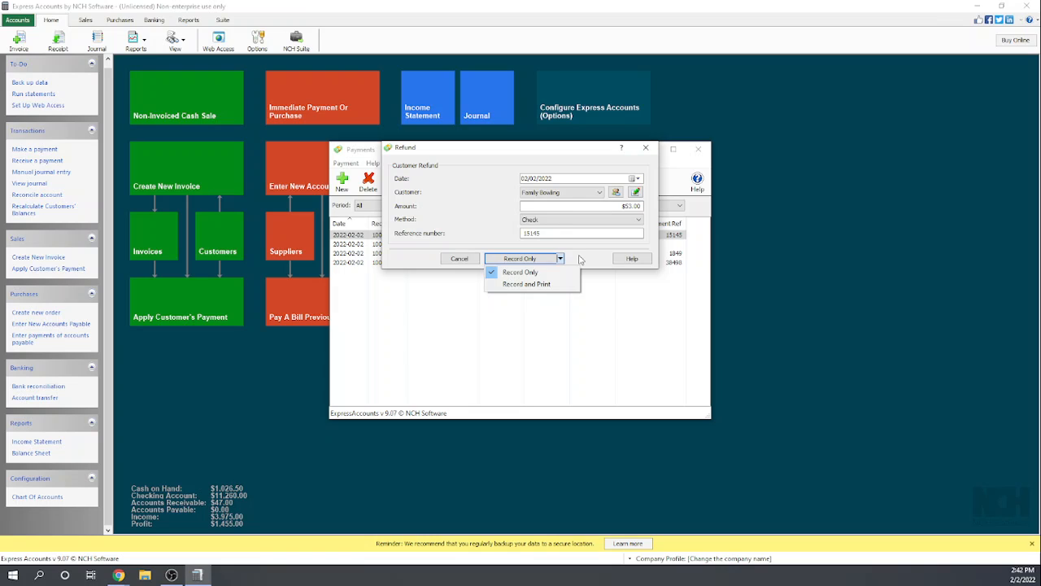
pyautogui.click(580, 259)
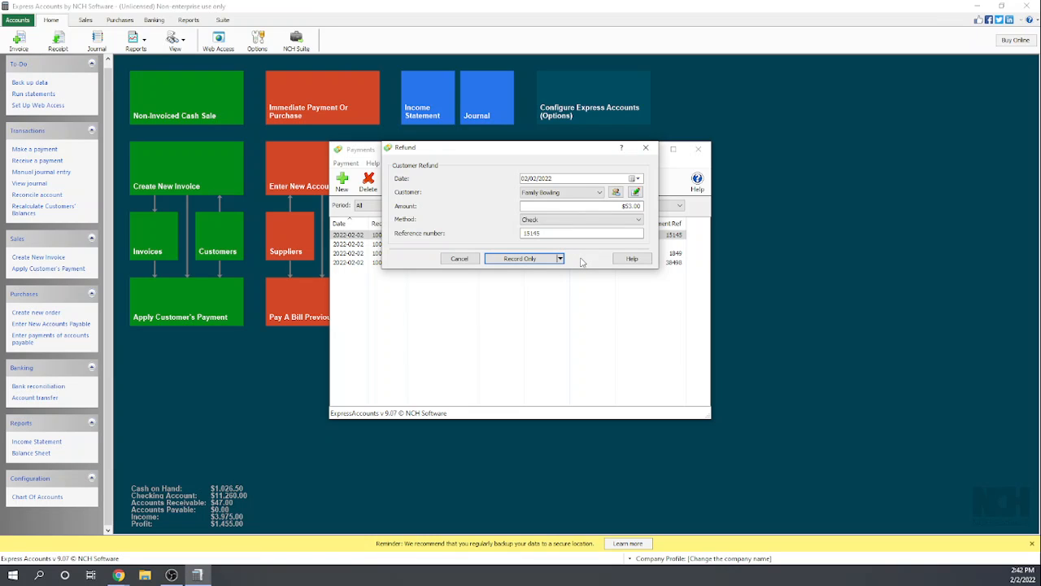
pyautogui.click(523, 258)
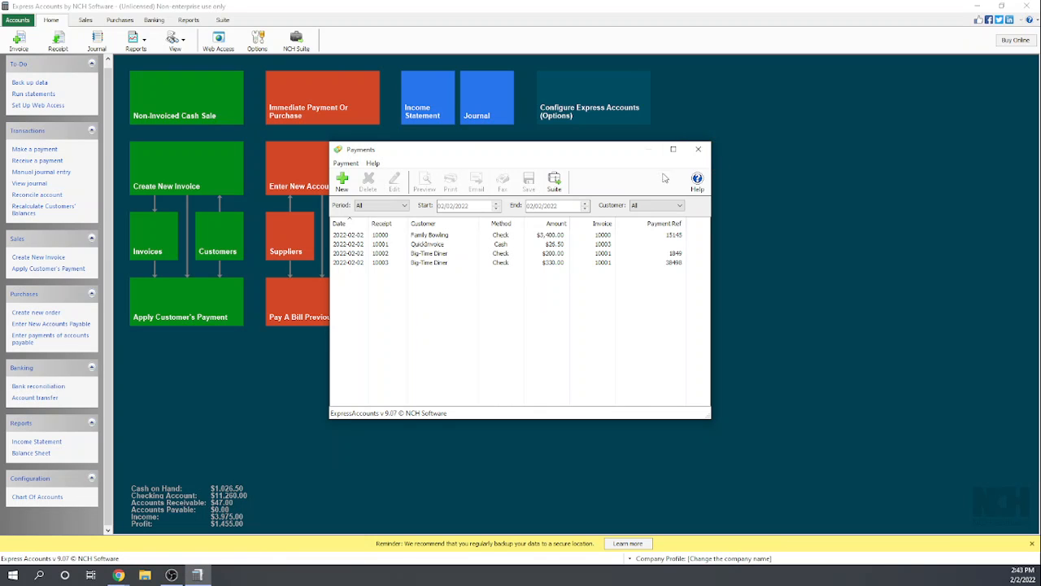
pyautogui.click(698, 150)
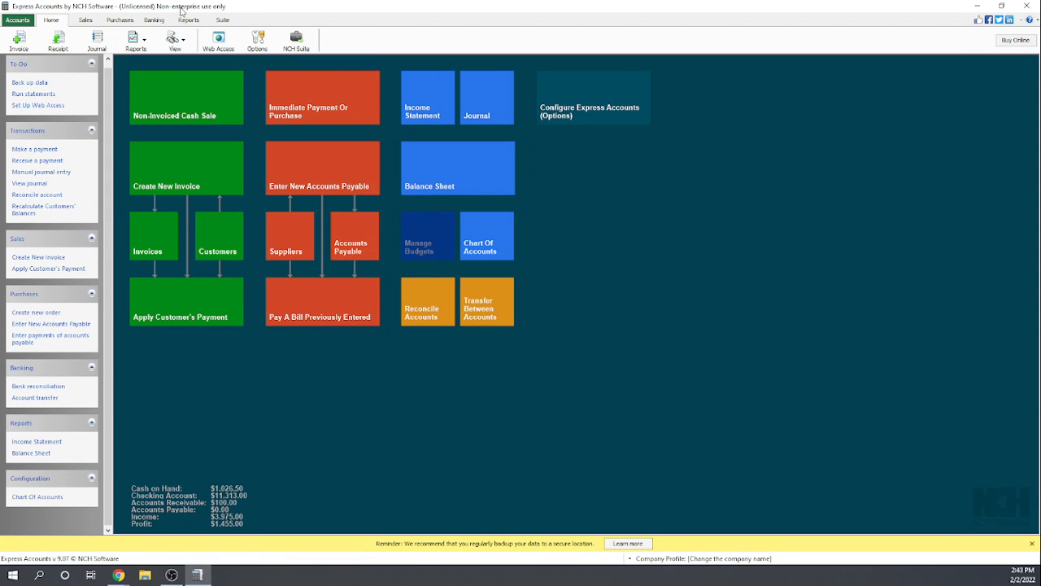
# - Delete the Big-Time Diner credit note from the recorded credit notes, and close the list
pyautogui.click(188, 19)
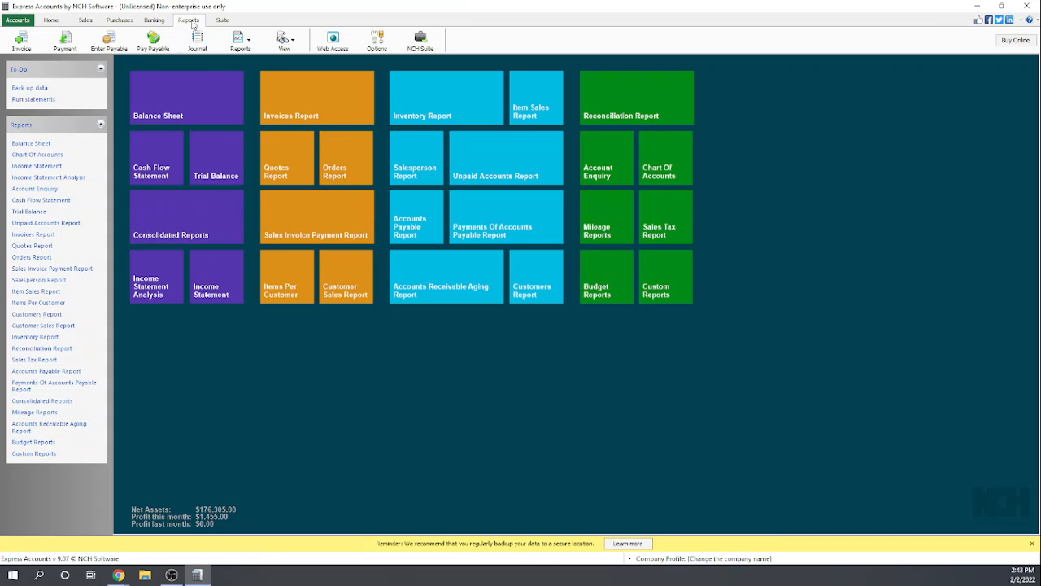
pyautogui.click(53, 22)
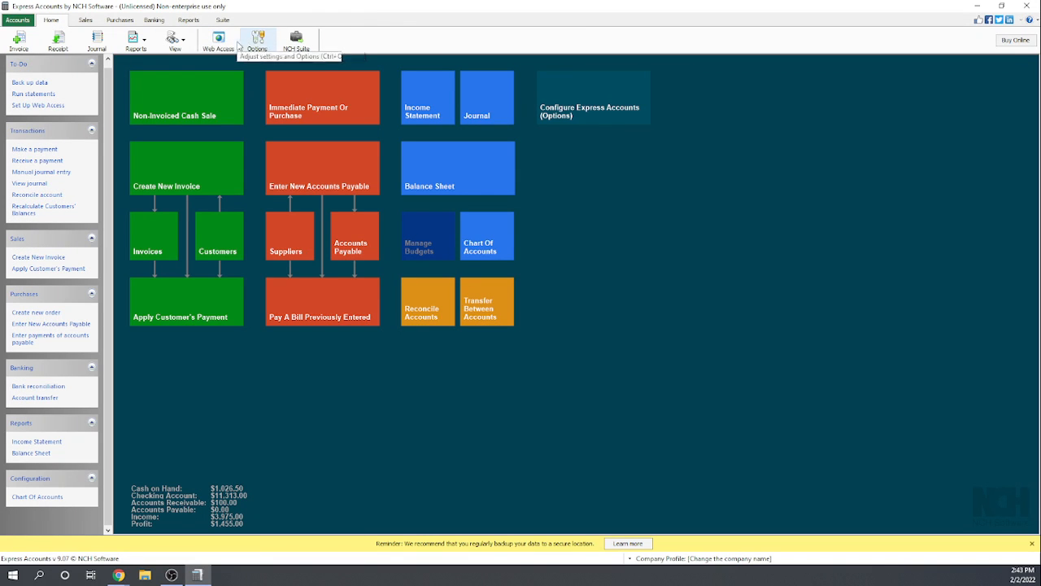
pyautogui.click(174, 39)
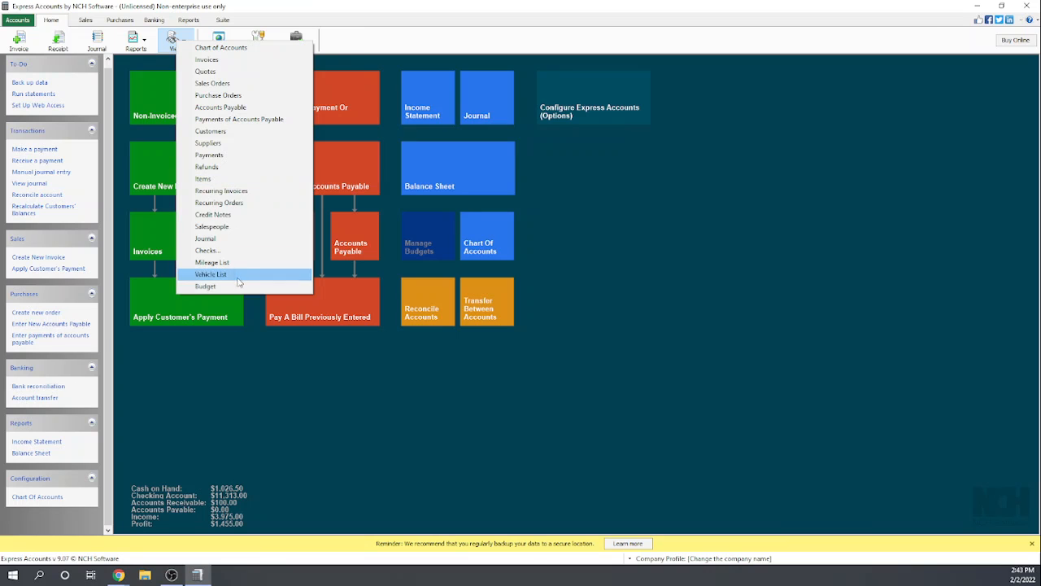
pyautogui.click(229, 216)
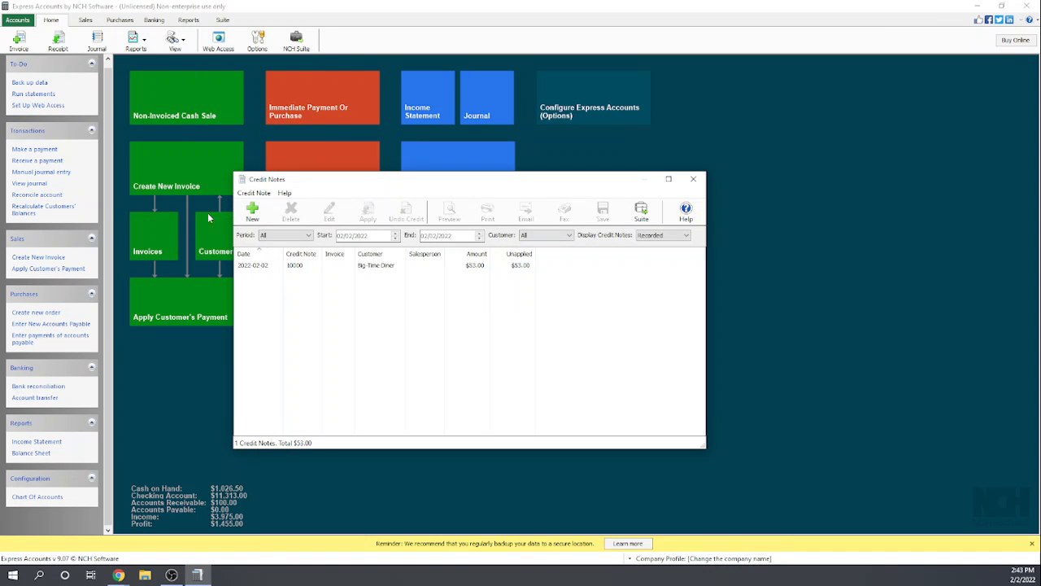
pyautogui.click(523, 267)
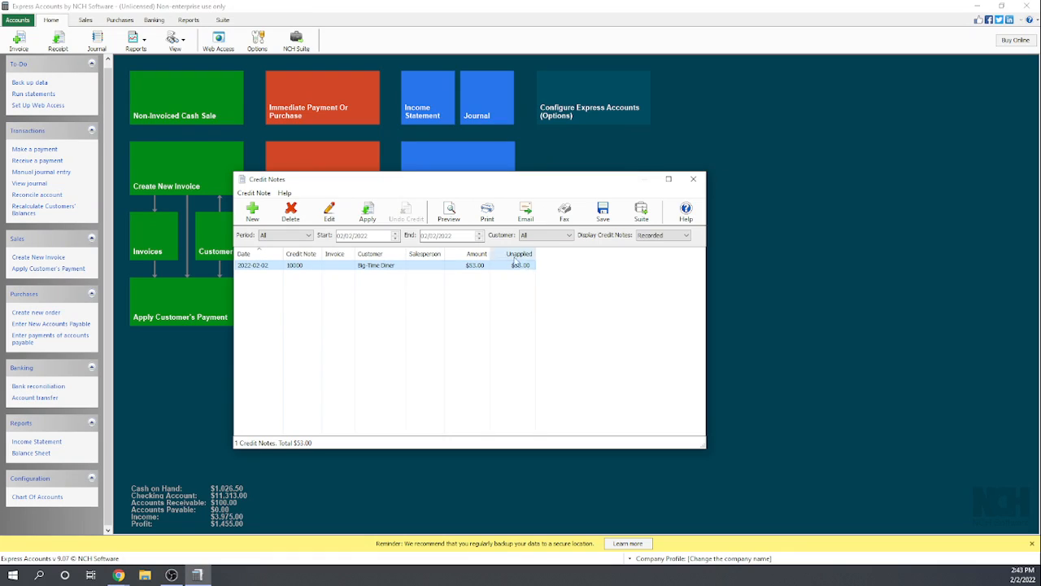
pyautogui.click(296, 218)
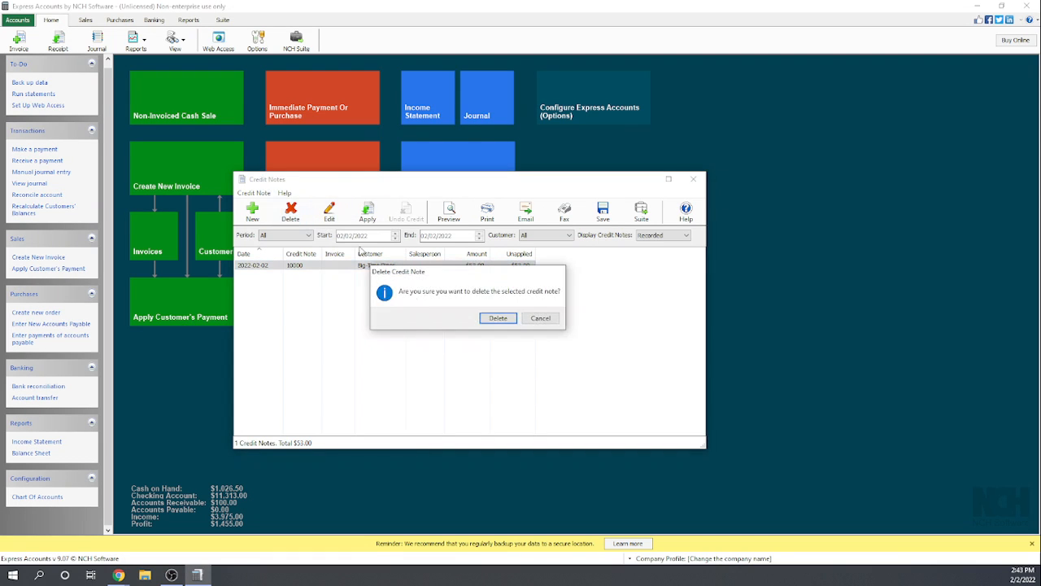
pyautogui.click(498, 318)
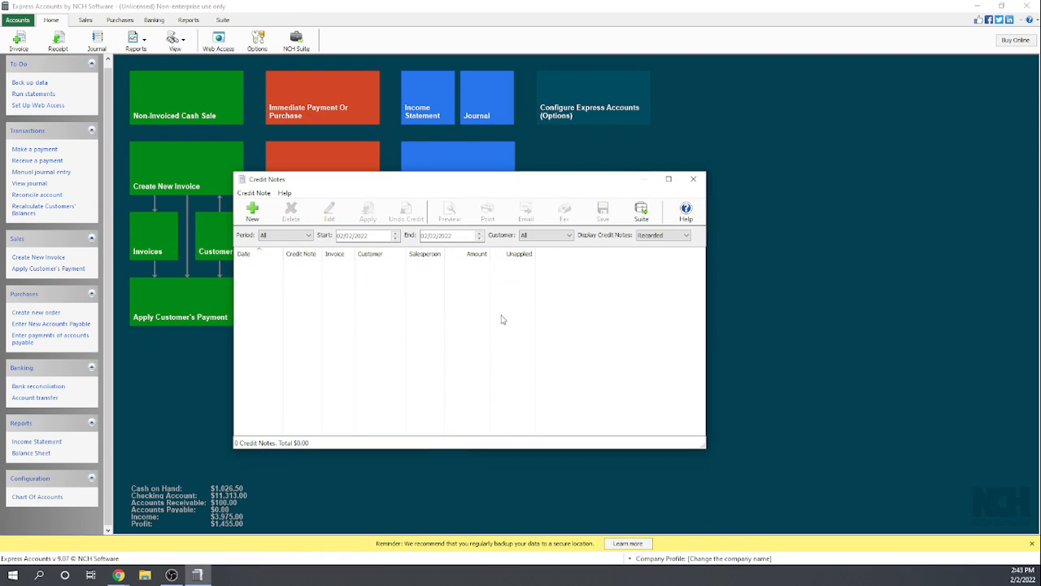
pyautogui.click(694, 180)
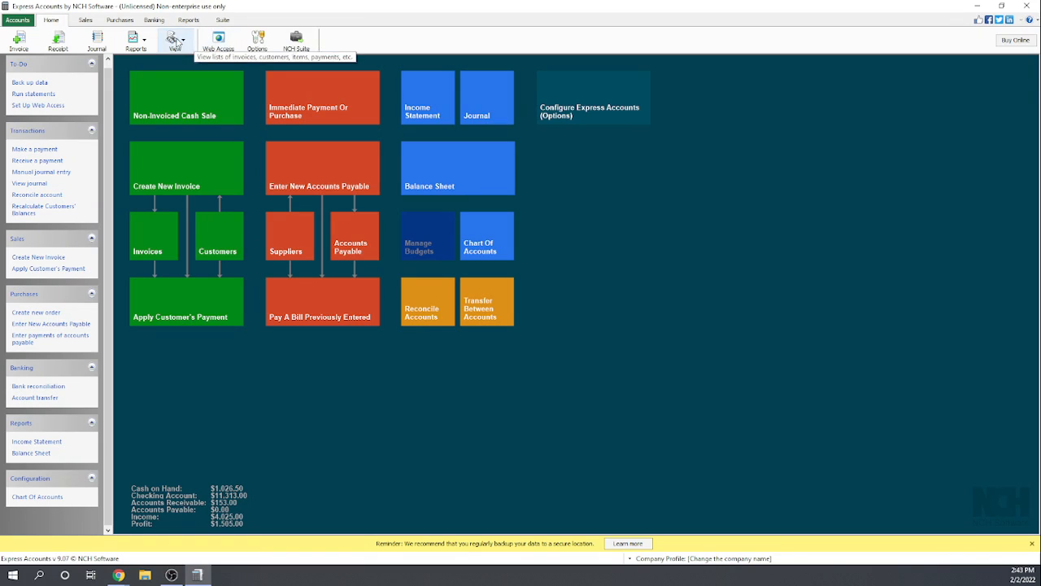
# - Print the receipt for the Family Bowling refund from the refunds list, and close the list
pyautogui.click(185, 41)
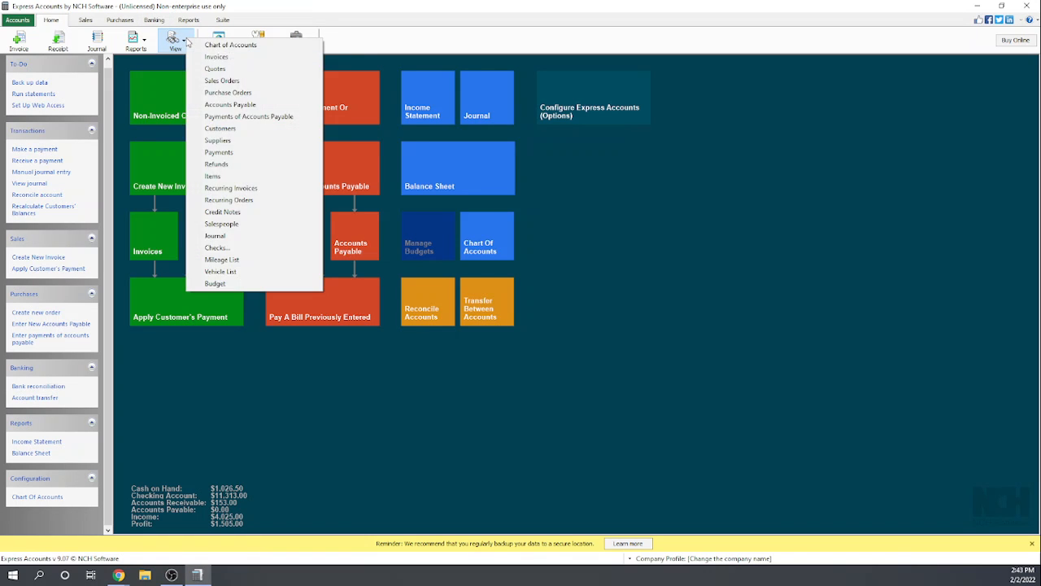
pyautogui.click(216, 164)
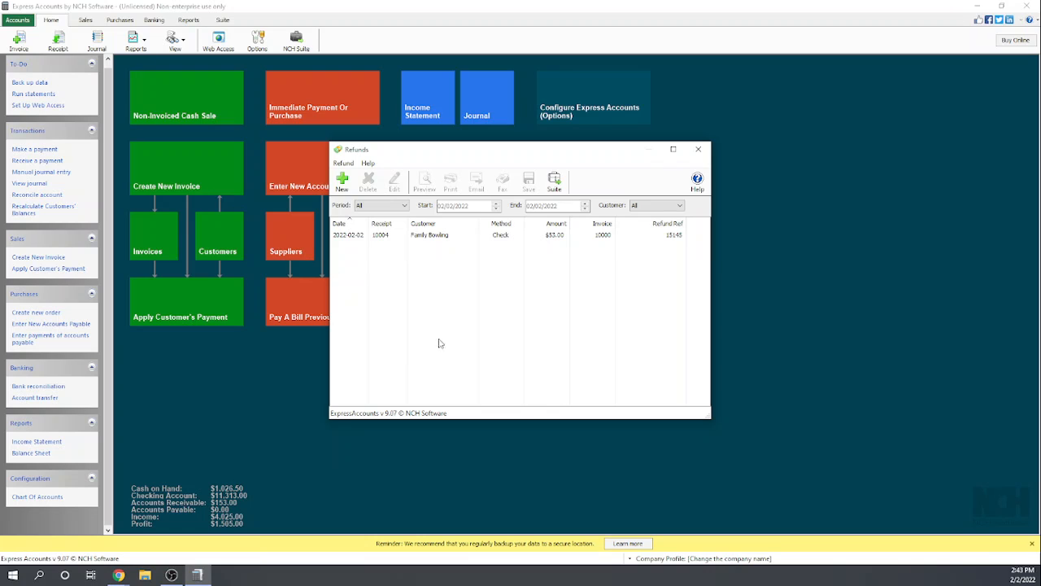
pyautogui.click(421, 238)
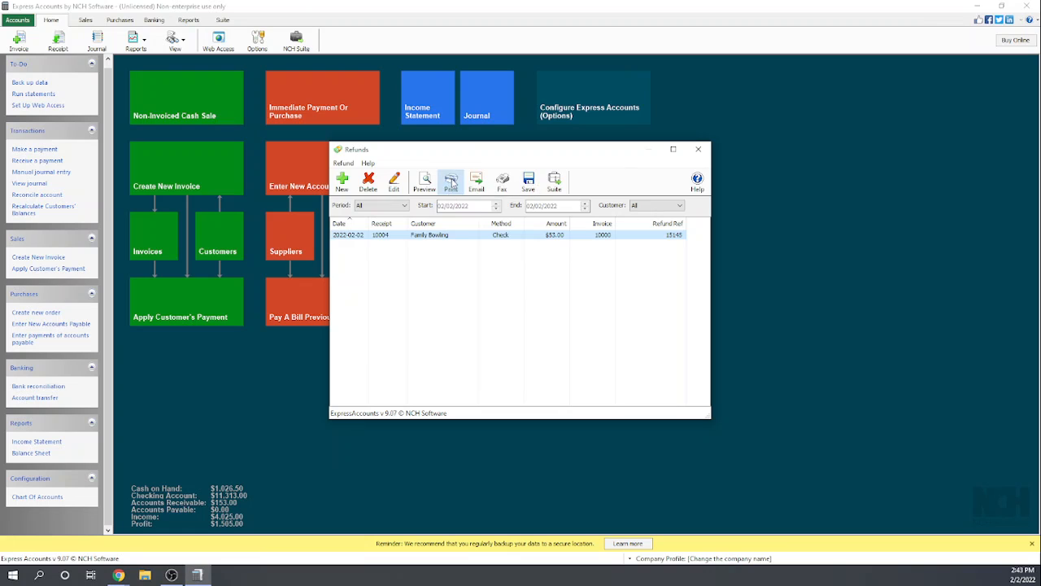
pyautogui.click(452, 183)
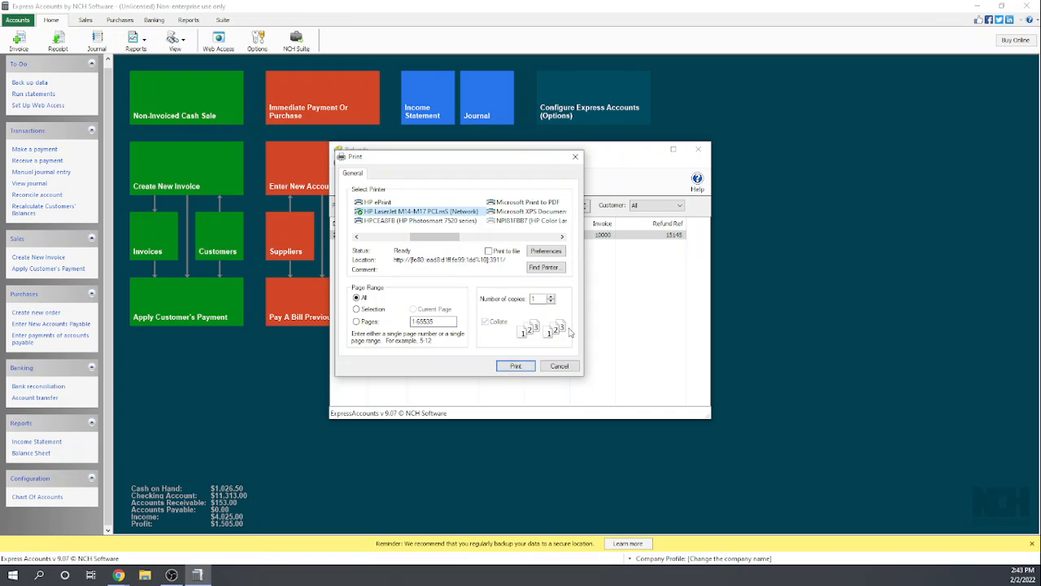
pyautogui.click(515, 366)
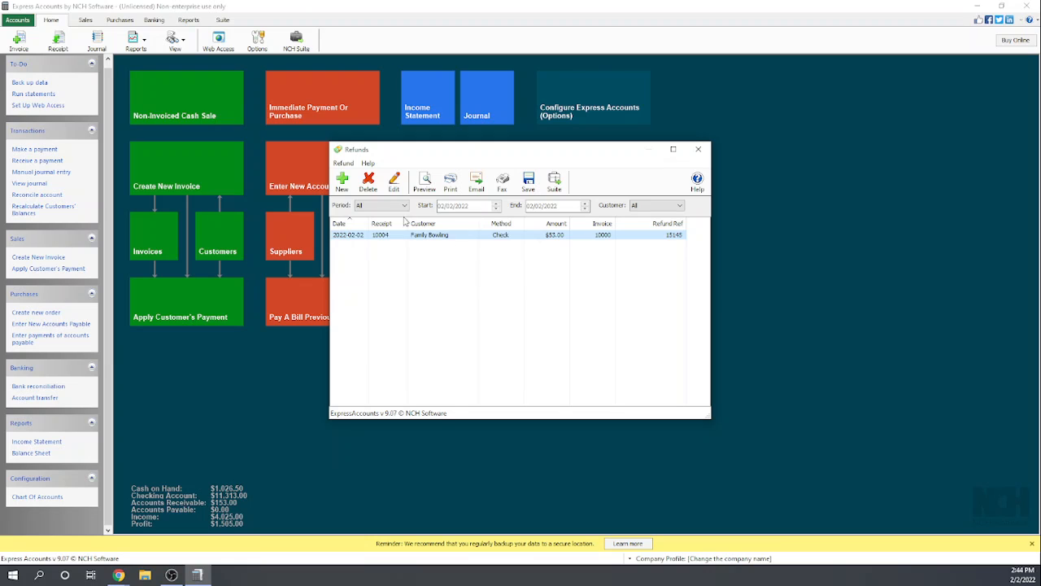
pyautogui.click(344, 165)
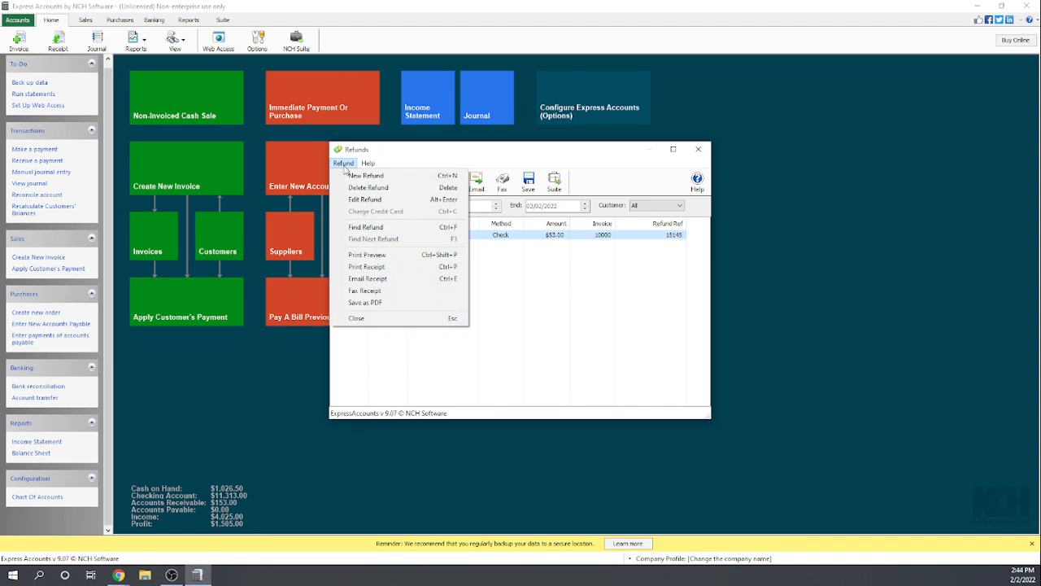
pyautogui.click(422, 155)
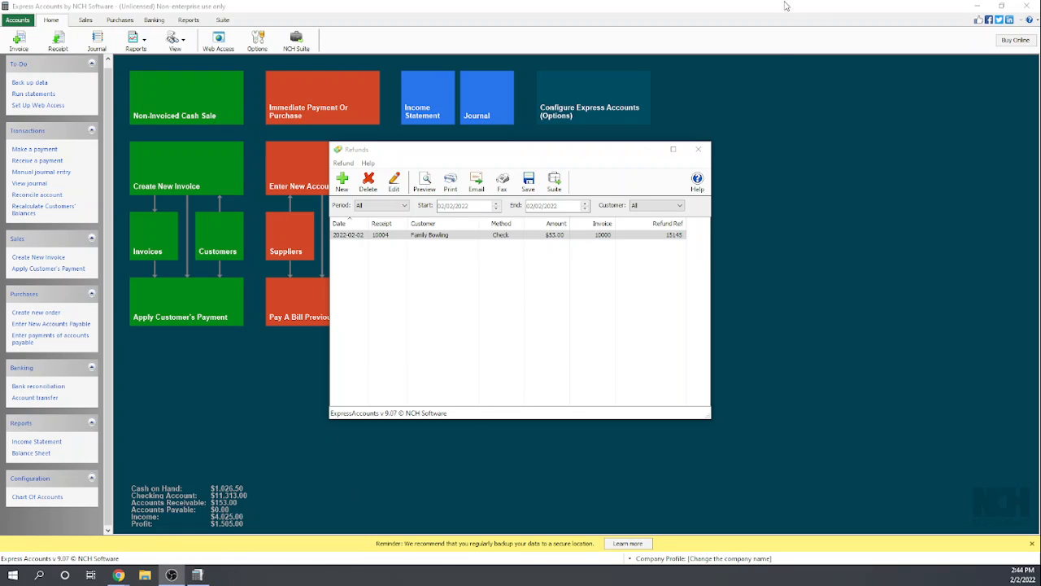
pyautogui.click(698, 149)
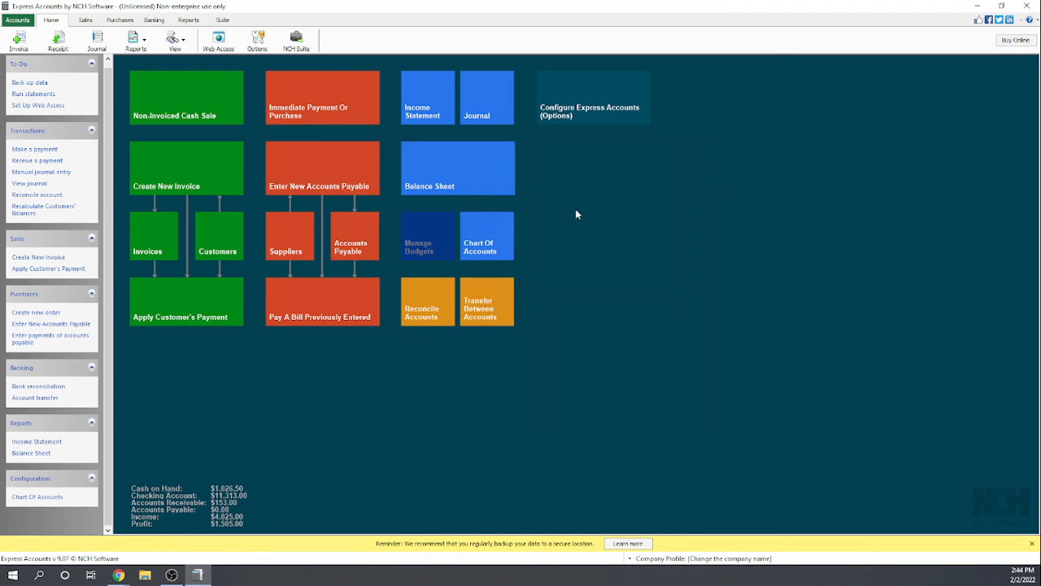
# - Examine this month's income statement, including the transactions behind General Sales, and close the report
pyautogui.click(188, 20)
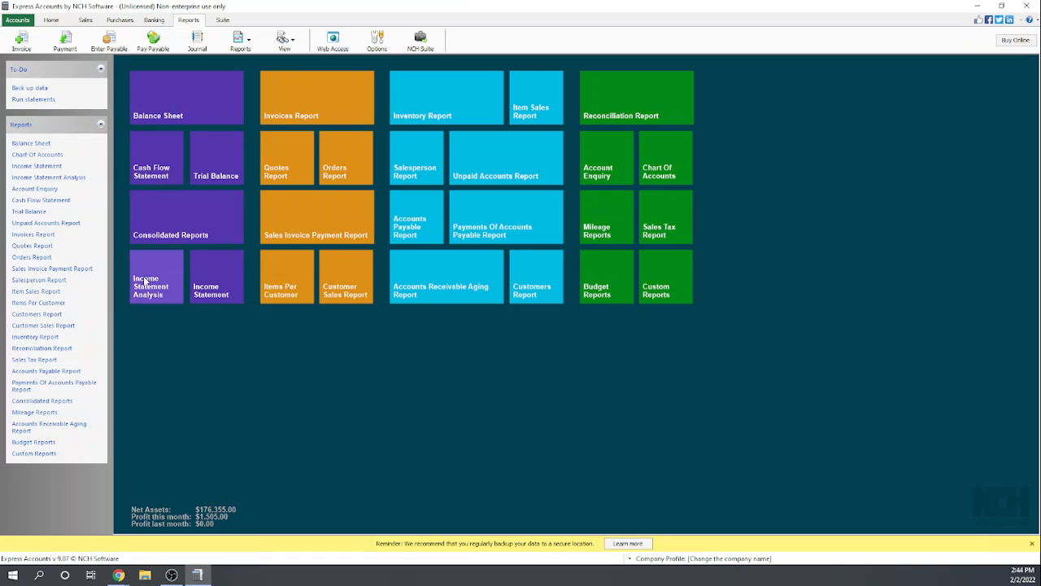
pyautogui.click(213, 277)
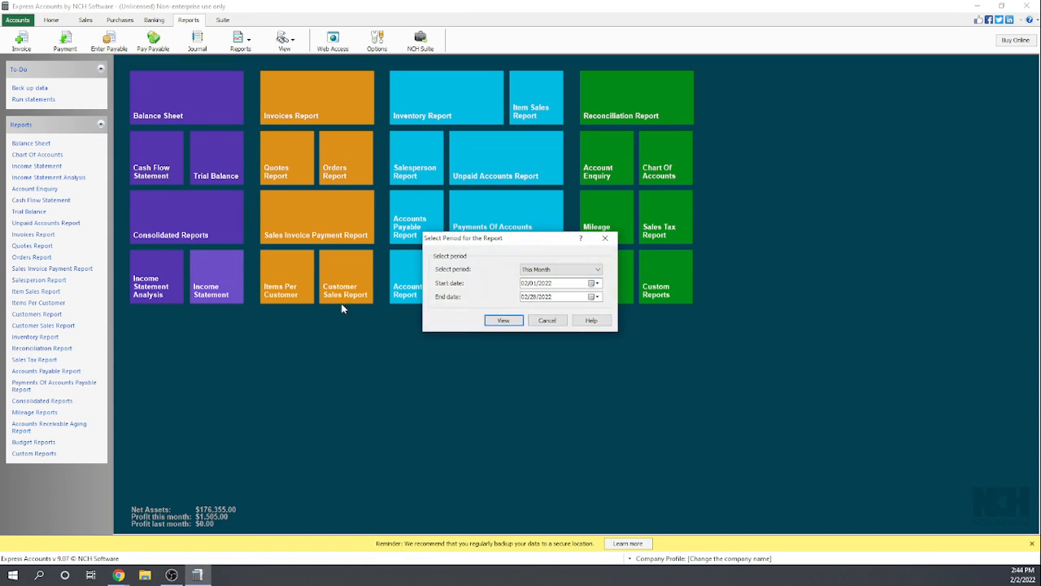
pyautogui.click(501, 322)
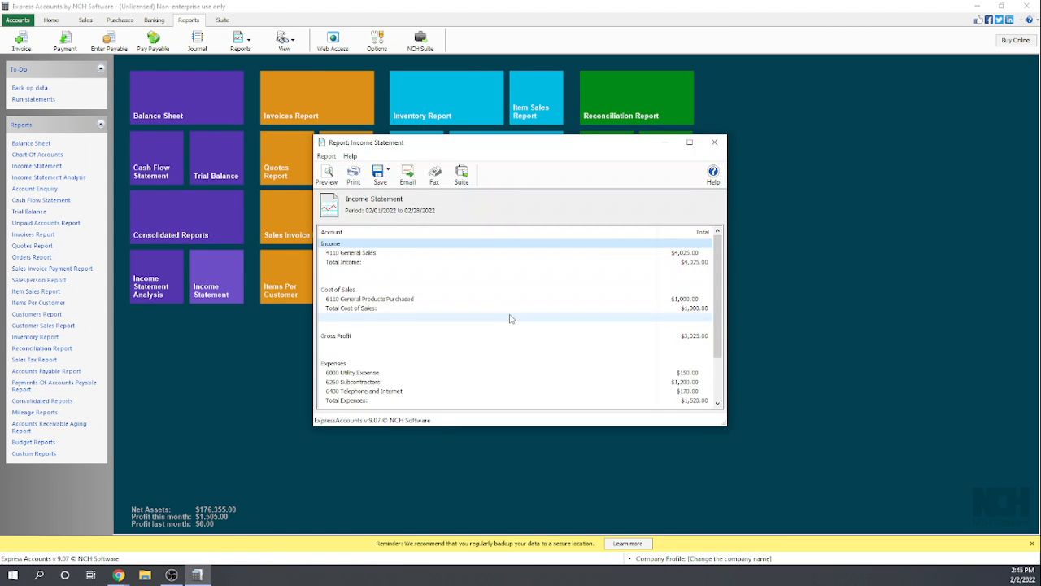
pyautogui.doubleClick(688, 254)
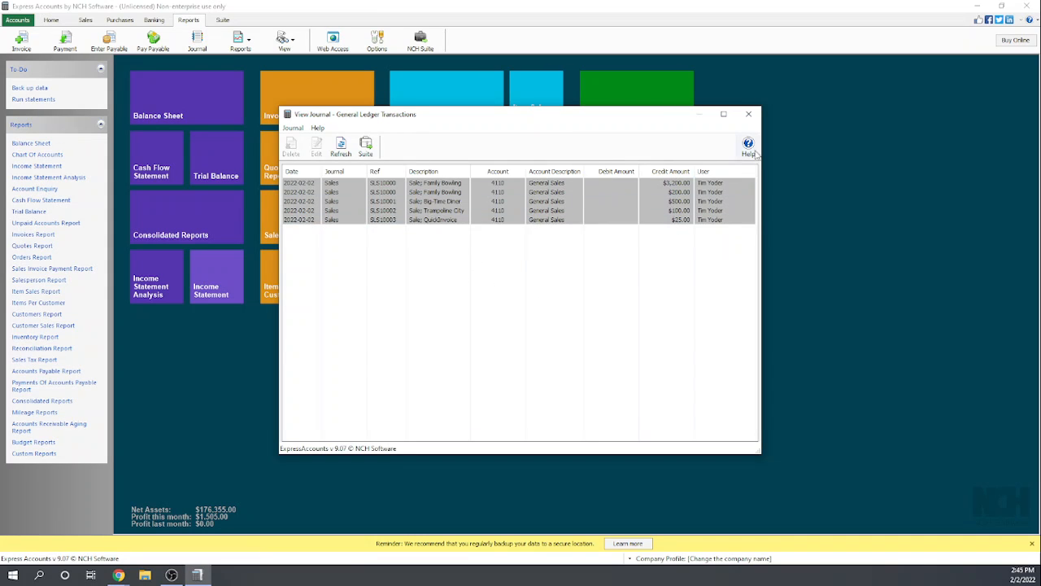
pyautogui.click(752, 115)
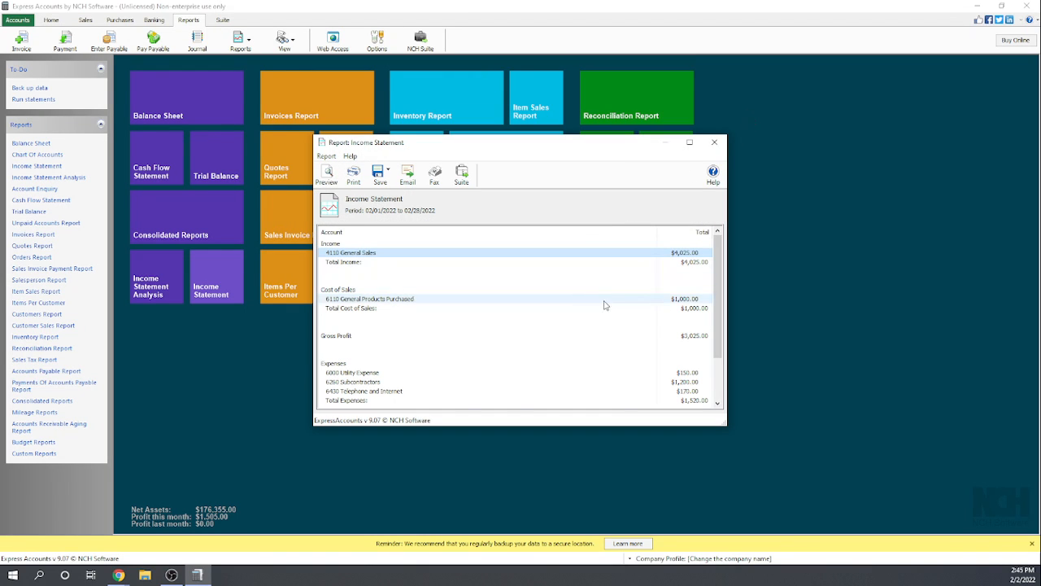
pyautogui.scroll(-2, 667, 320)
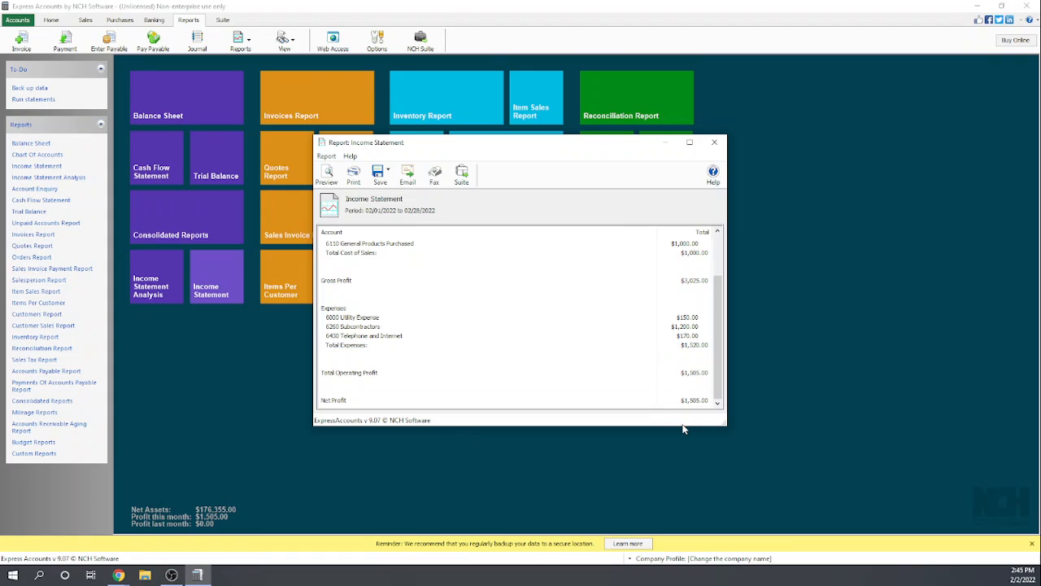
pyautogui.scroll(2, 698, 401)
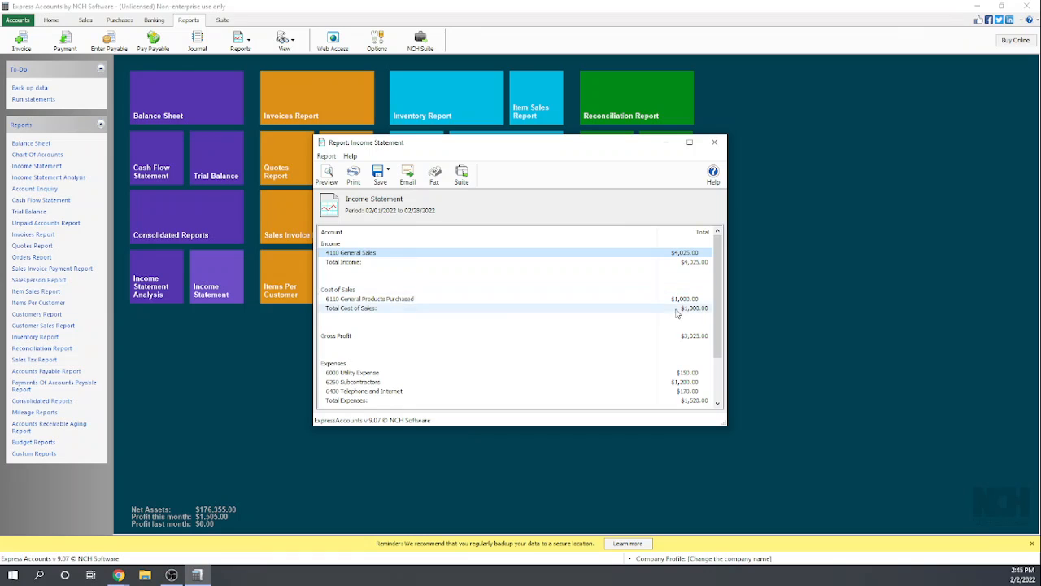
pyautogui.scroll(-2, 675, 342)
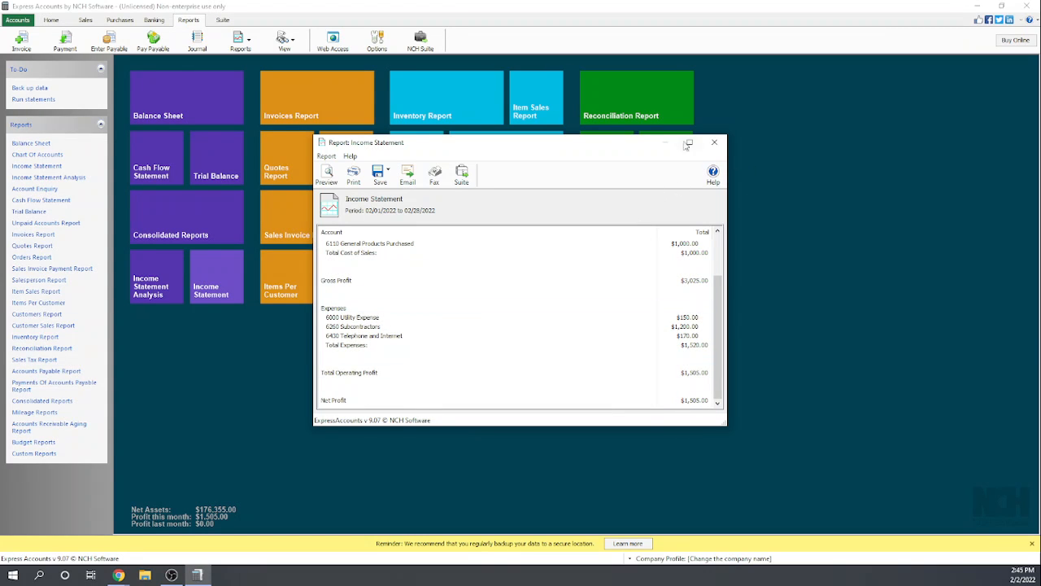
pyautogui.click(713, 143)
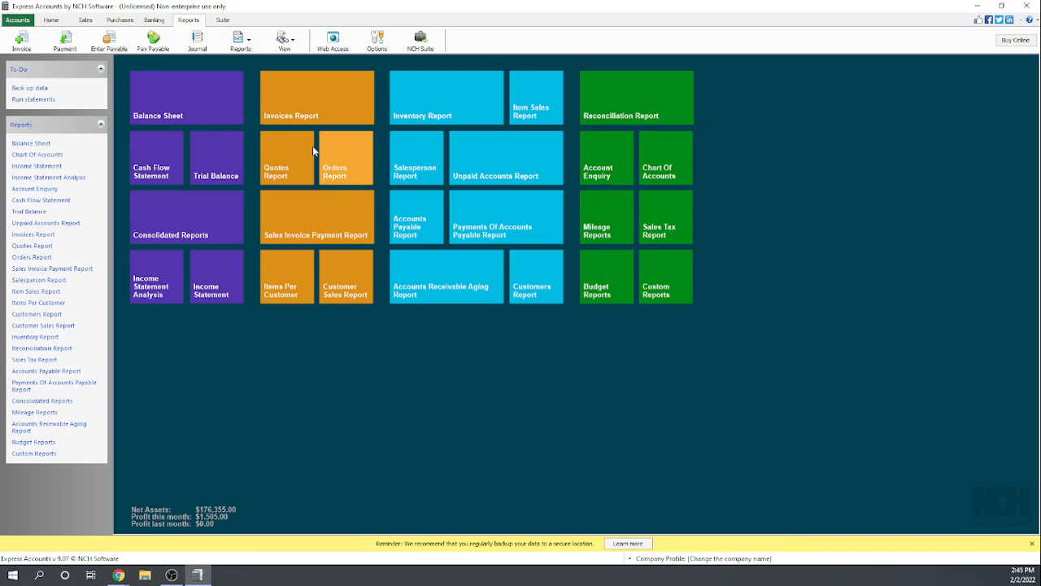
# - Examine today's balance sheet, including the transactions behind the Checking Account, and close the report
pyautogui.click(175, 100)
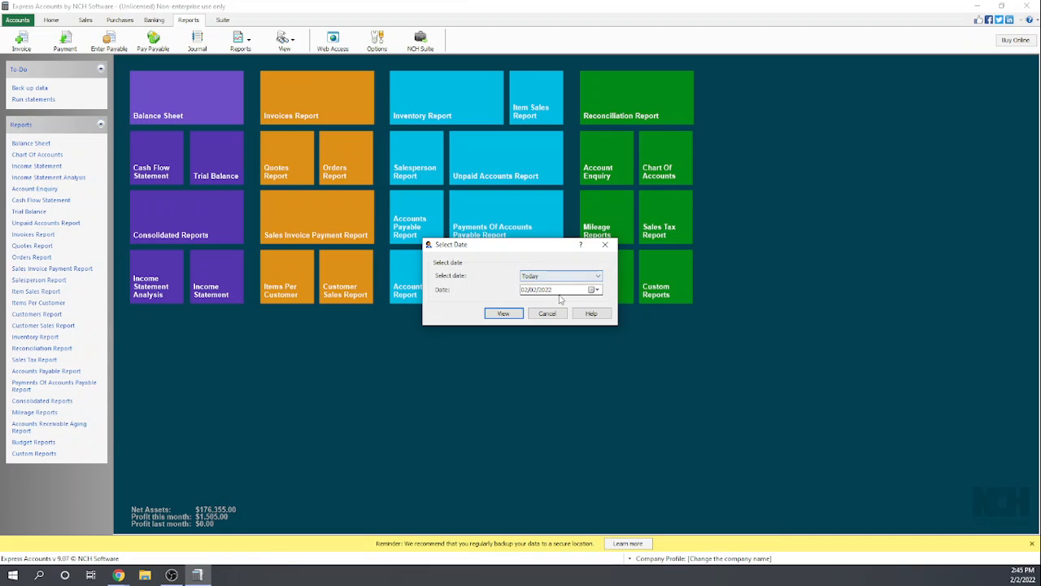
pyautogui.click(503, 314)
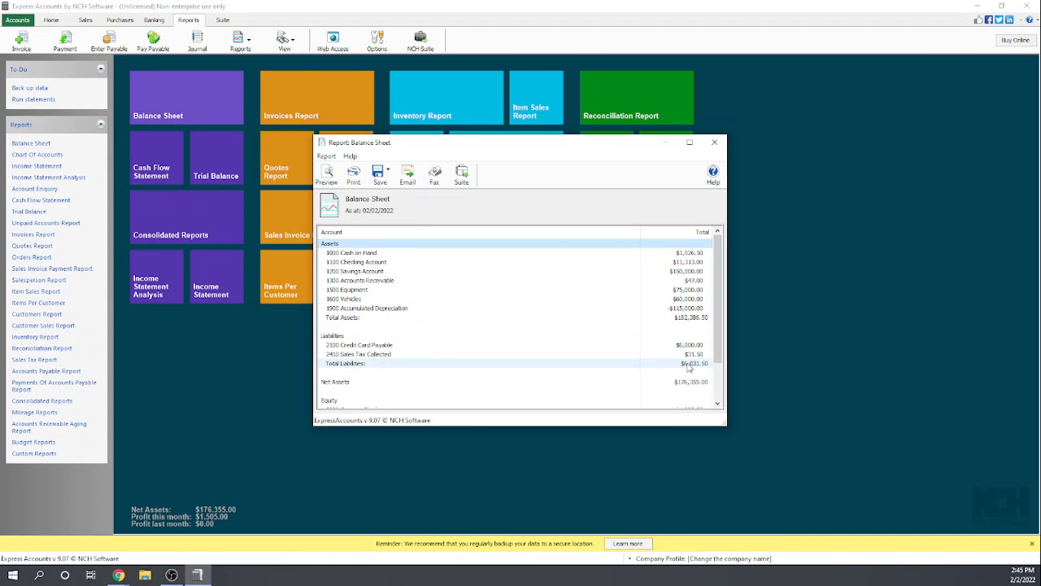
pyautogui.doubleClick(685, 264)
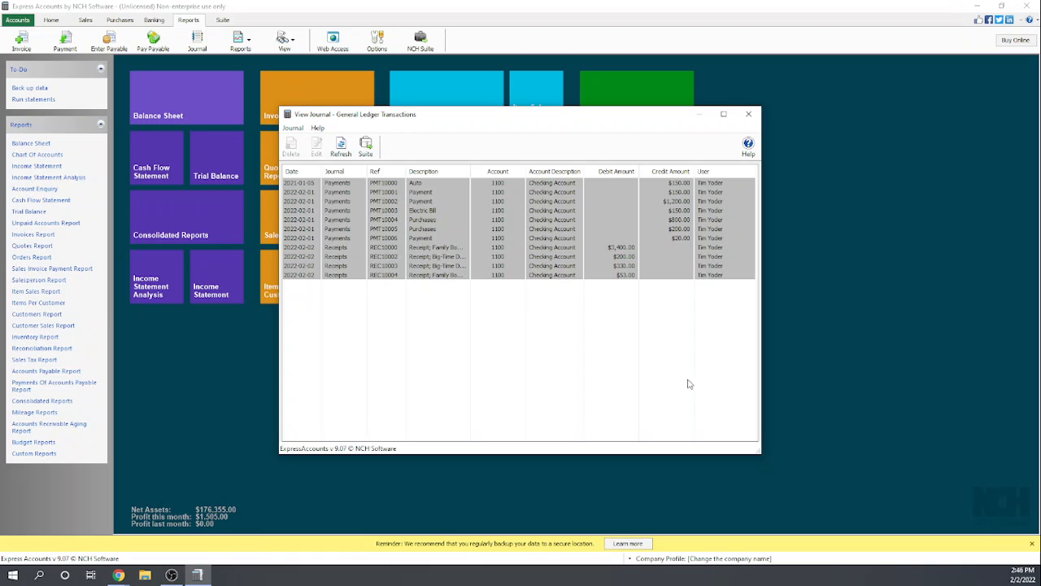
pyautogui.click(749, 115)
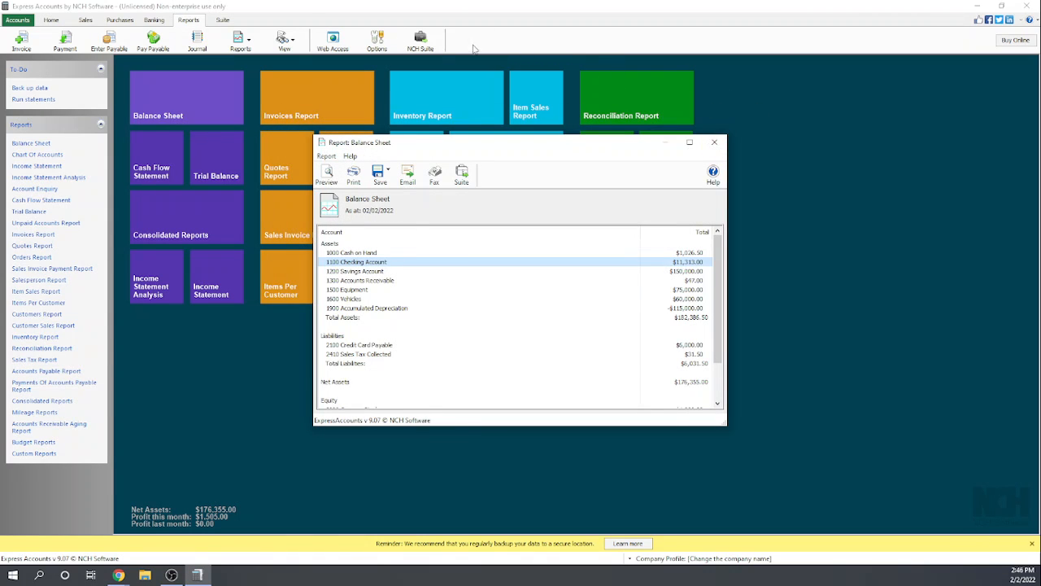
pyautogui.click(715, 144)
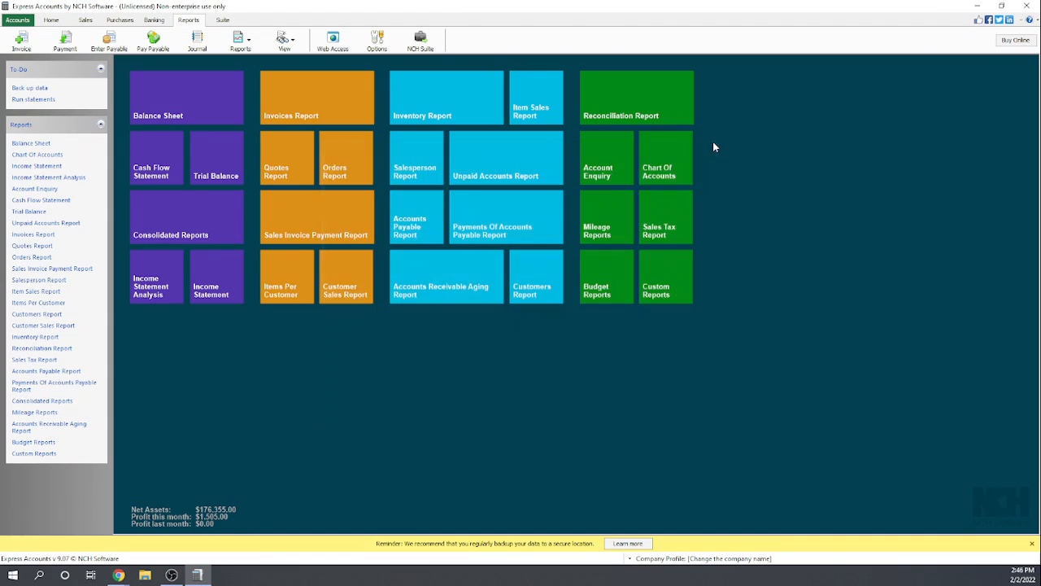
# - Examine the blank new refund form from the refunds list, cancel it, and close the list
pyautogui.click(291, 43)
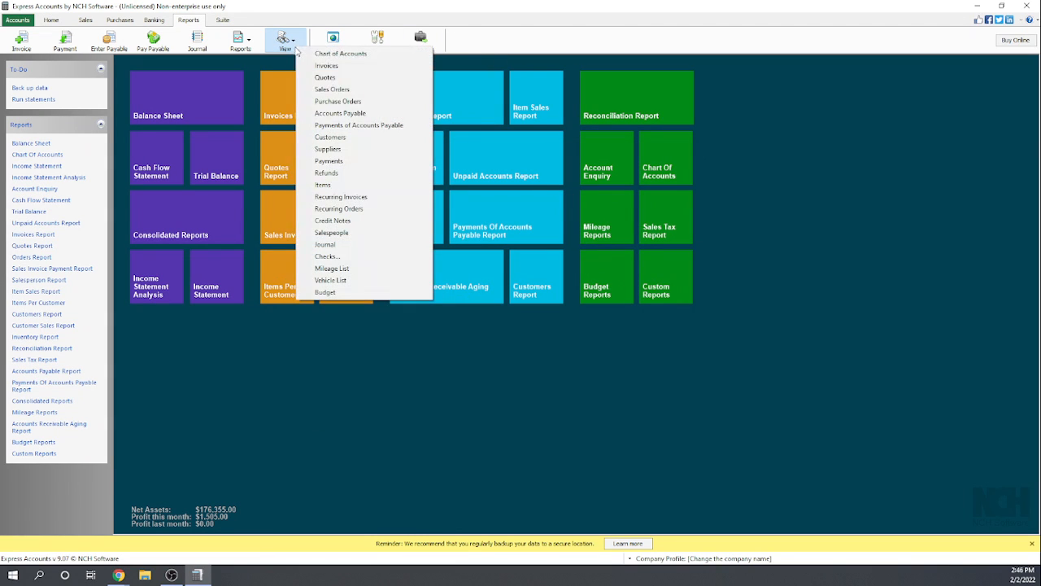
pyautogui.click(328, 173)
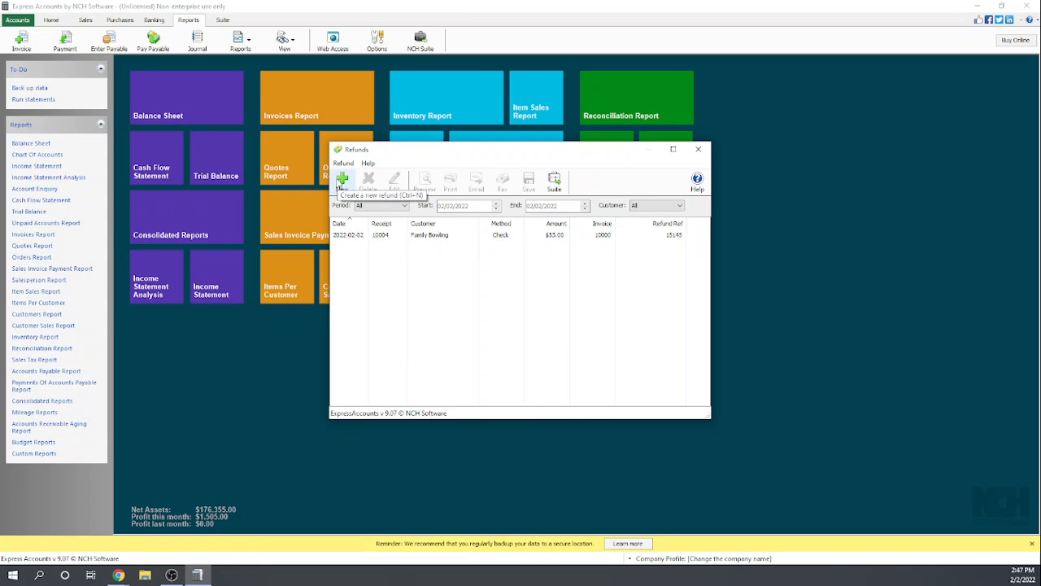
pyautogui.click(342, 181)
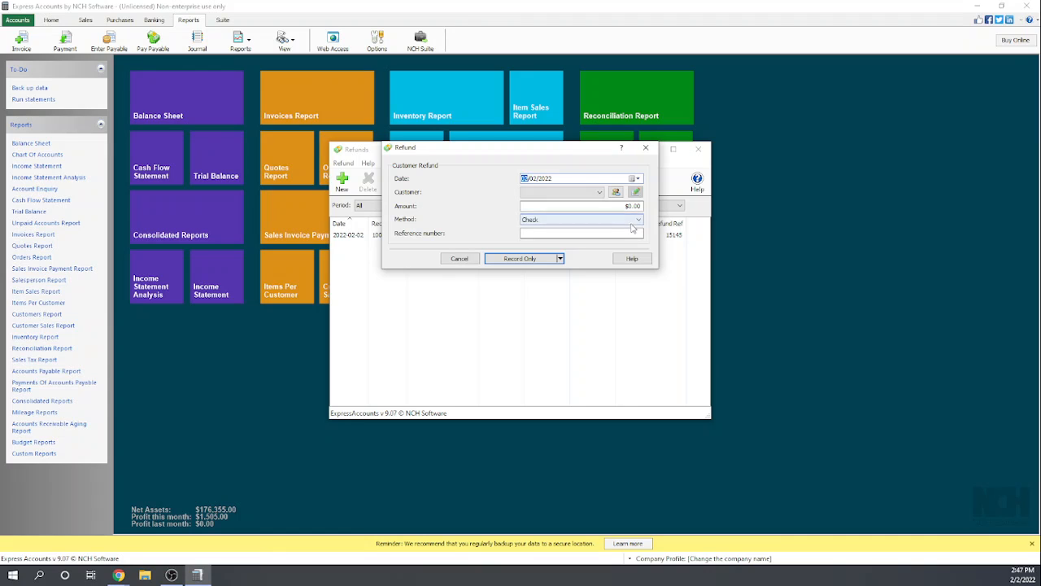
pyautogui.click(460, 258)
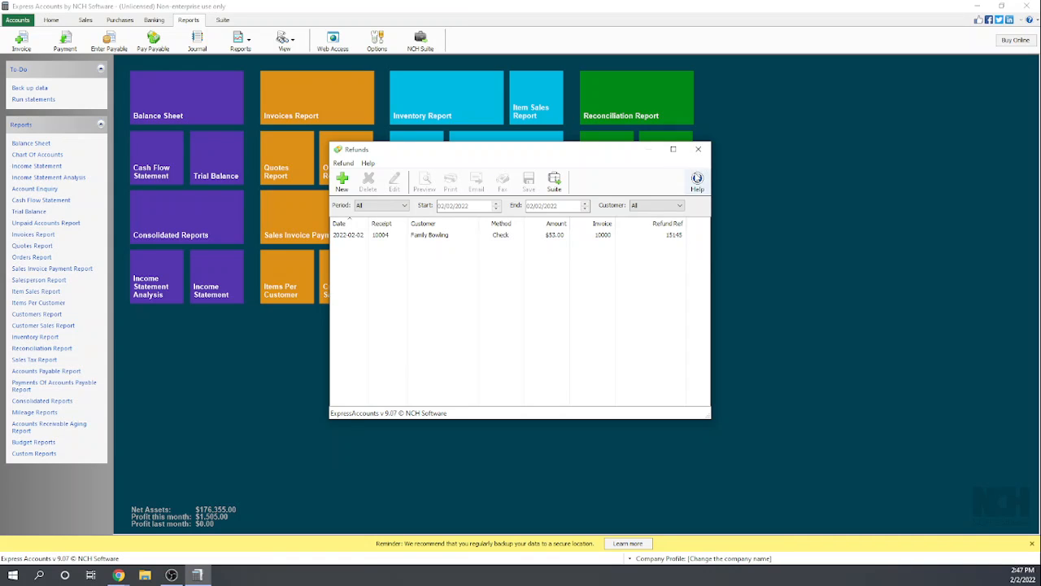
pyautogui.click(700, 150)
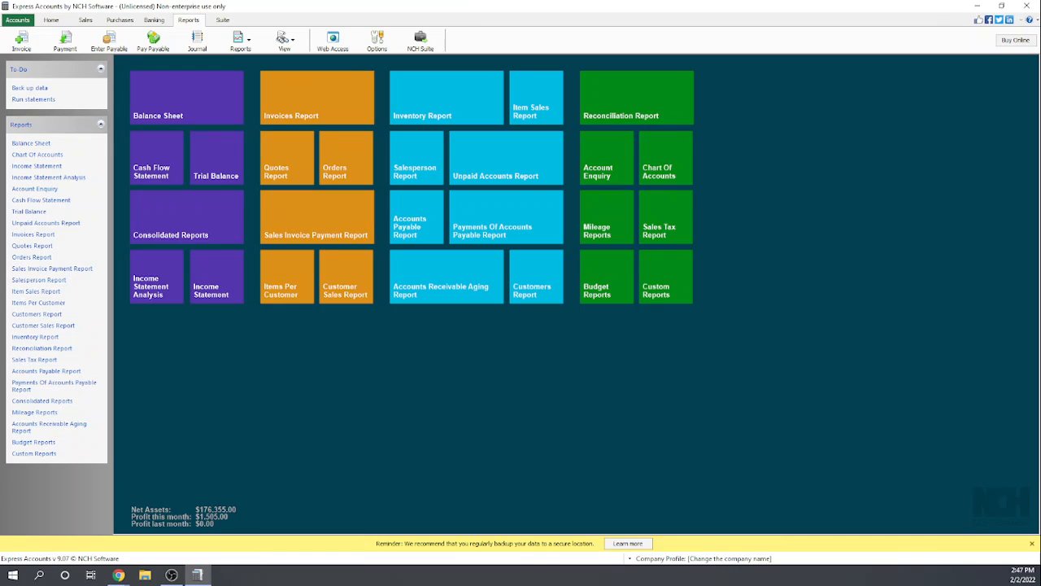
pyautogui.hotkey('alt', 'Tab')
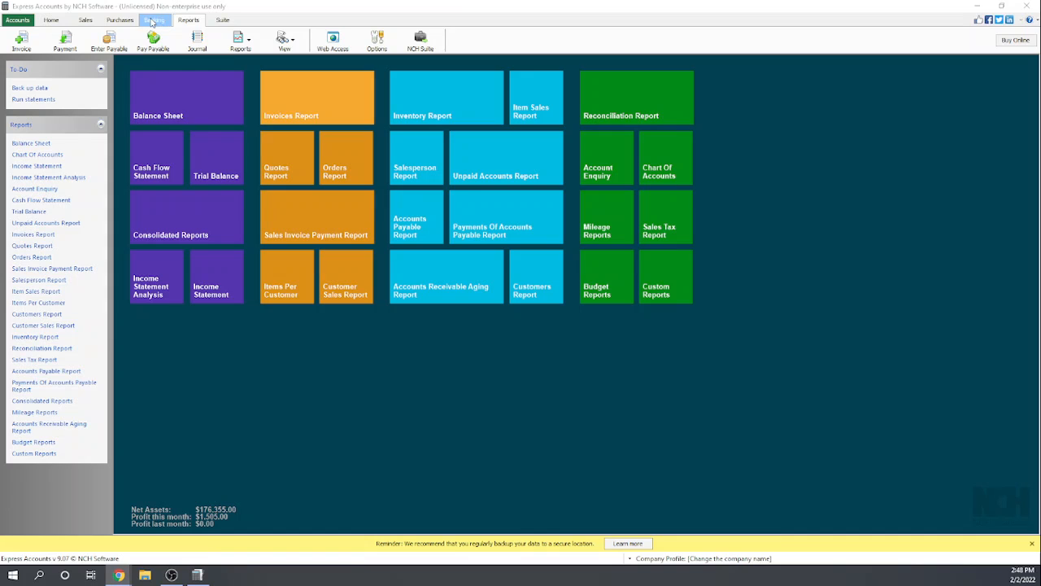
# - Start a new credit note for the customer Trampoline City from the credit notes list
pyautogui.click(52, 20)
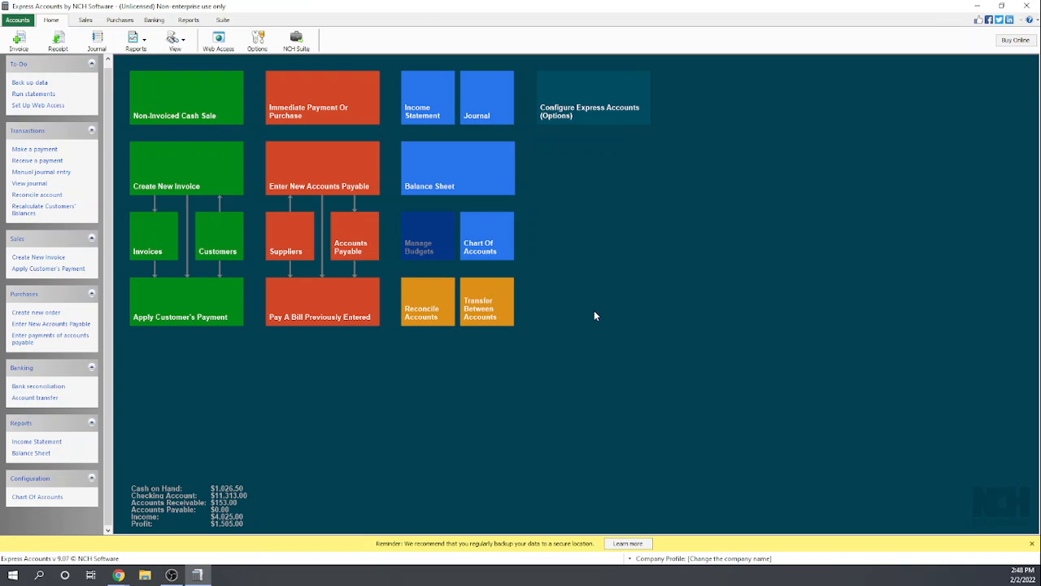
pyautogui.click(182, 40)
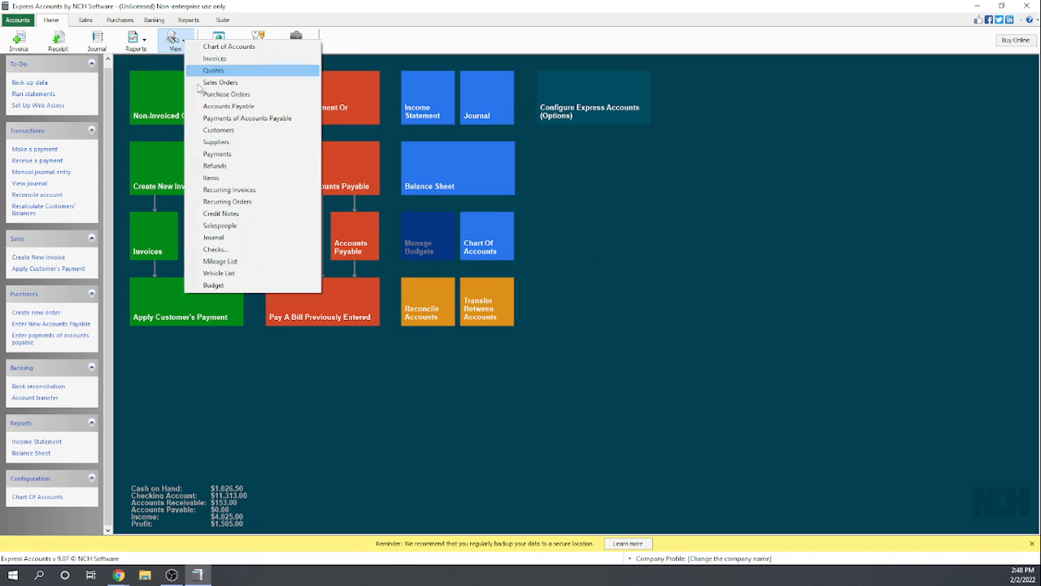
pyautogui.click(228, 215)
pyautogui.click(252, 215)
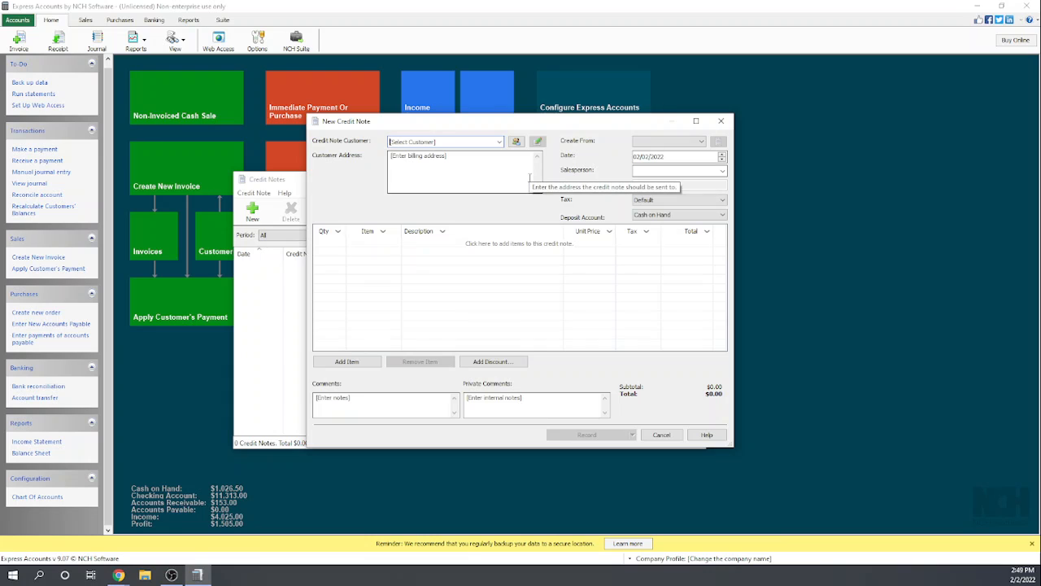
pyautogui.write('tram')
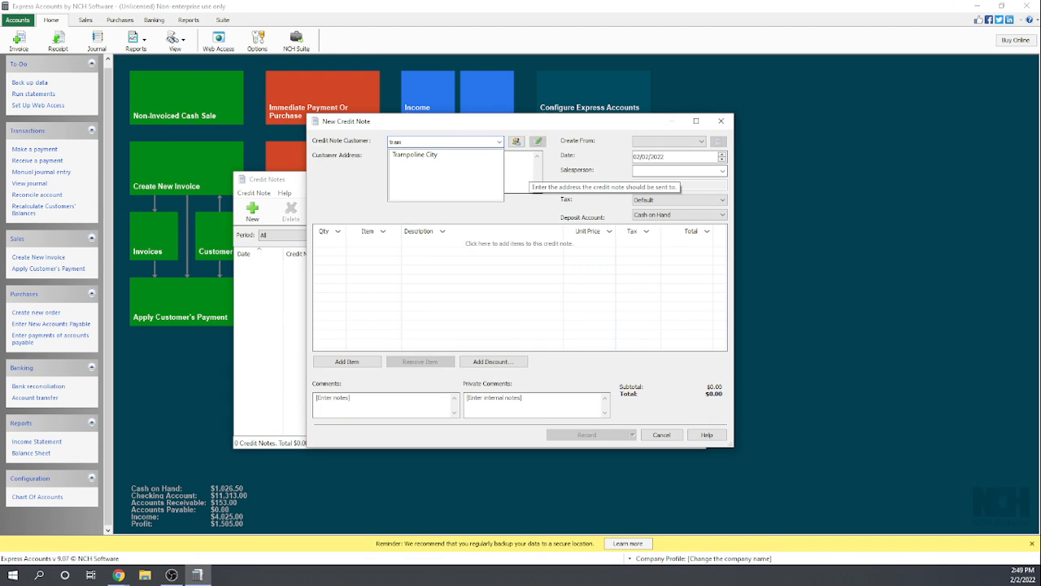
pyautogui.click(396, 154)
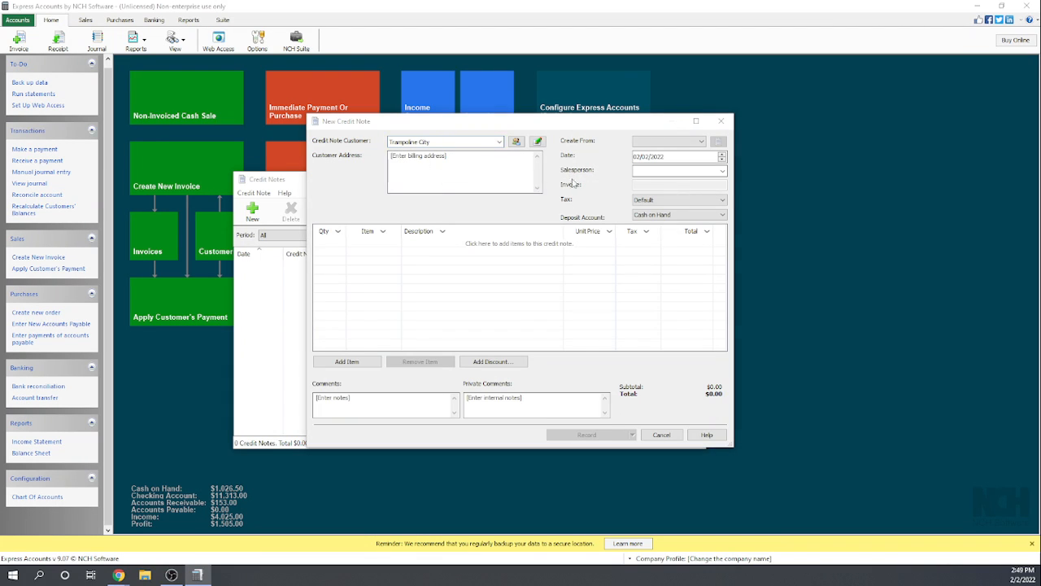
# - Fill the credit note from the unpaid $100.00 Trampoline City invoice
pyautogui.click(701, 142)
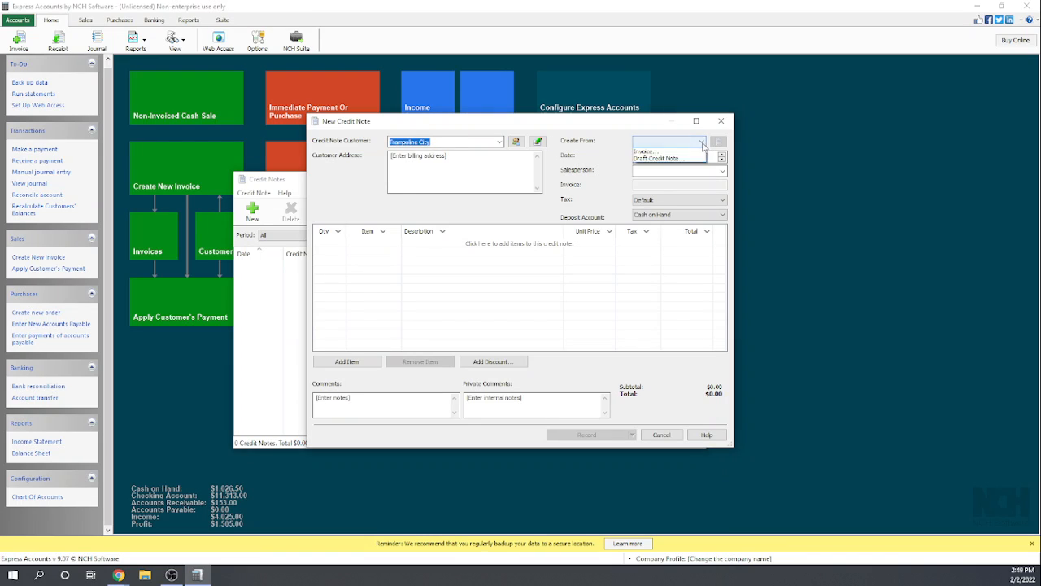
pyautogui.click(687, 152)
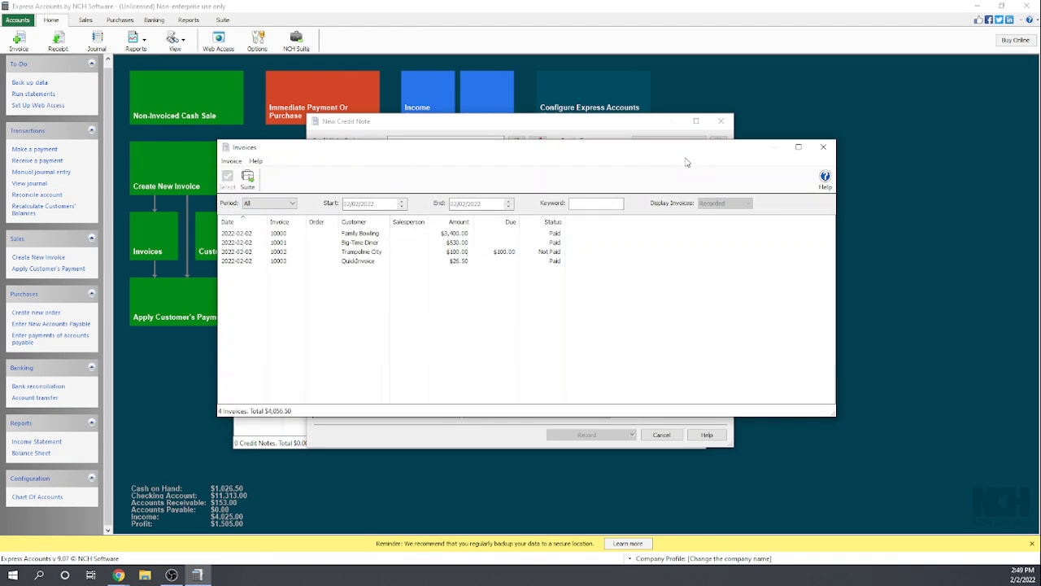
pyautogui.click(412, 252)
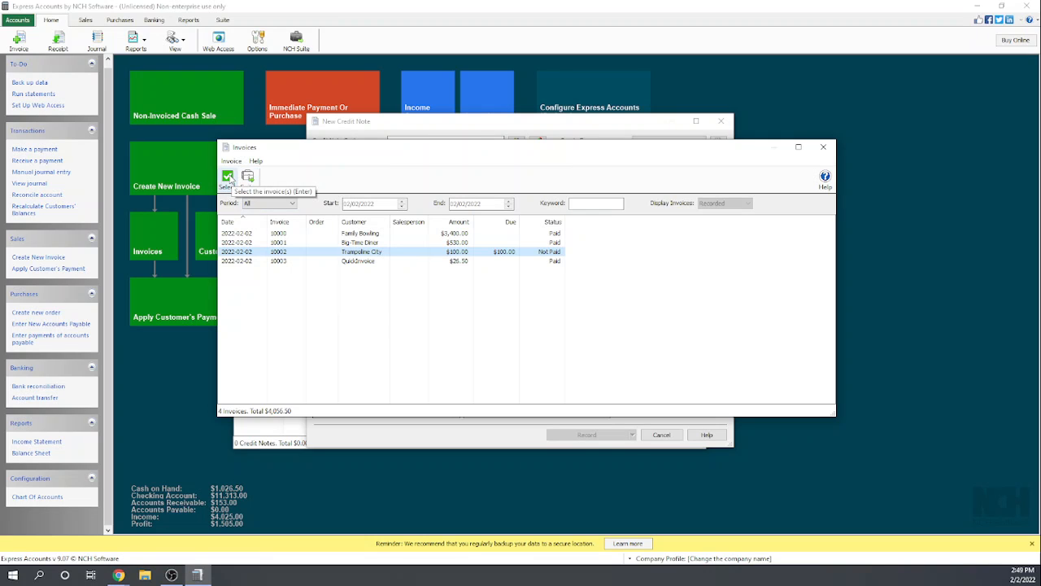
pyautogui.click(362, 234)
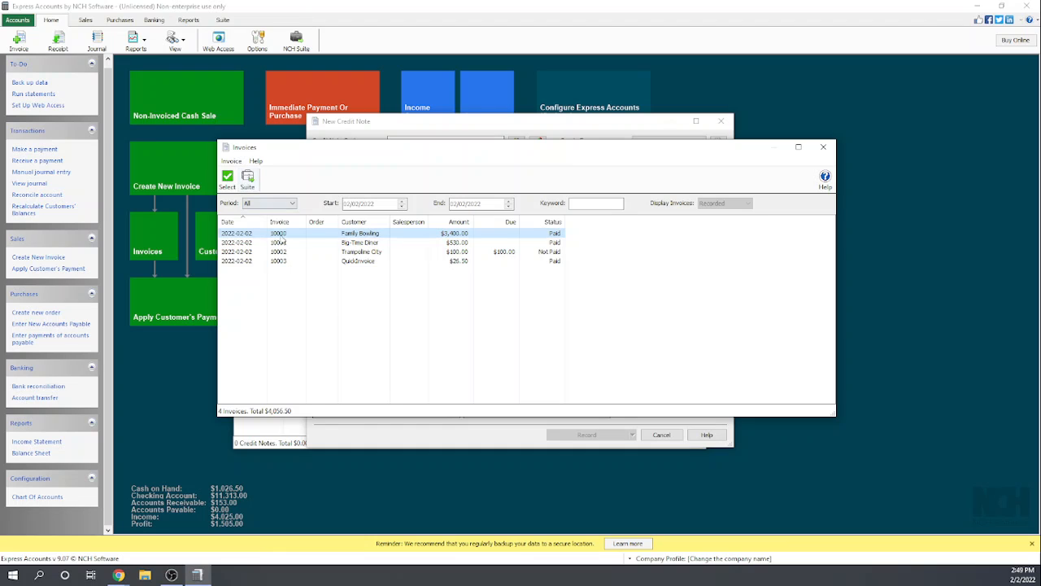
pyautogui.click(362, 261)
pyautogui.click(363, 252)
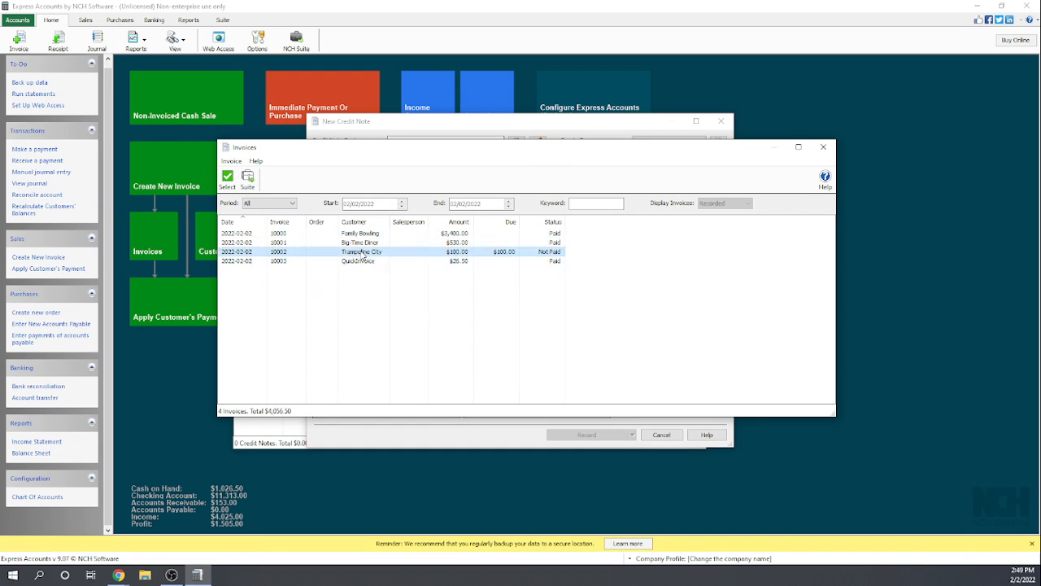
pyautogui.click(228, 178)
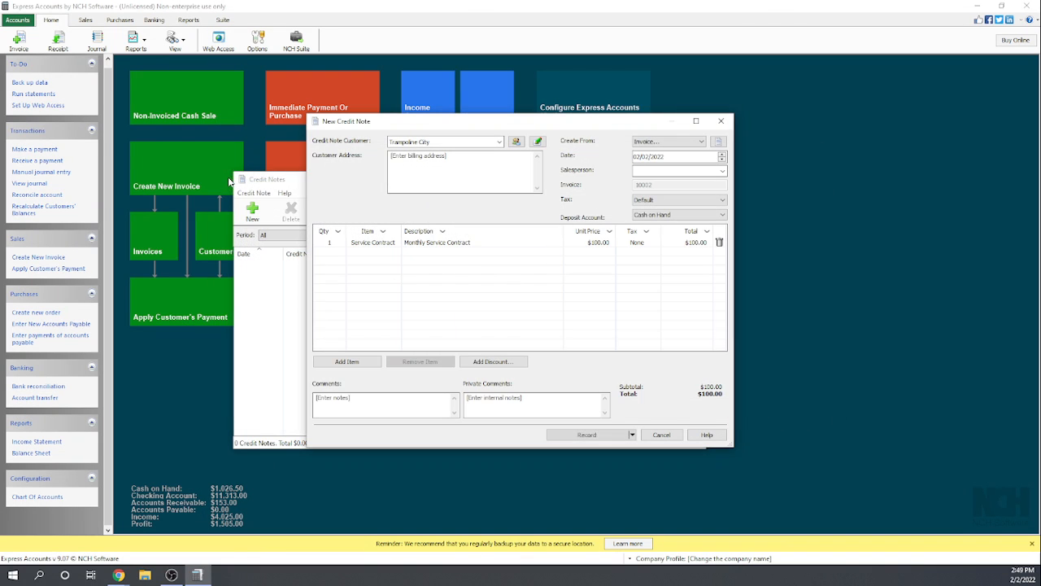
# - Set the unit price of the credit note's Service Contract item to $50.00
pyautogui.click(595, 244)
pyautogui.click(595, 244)
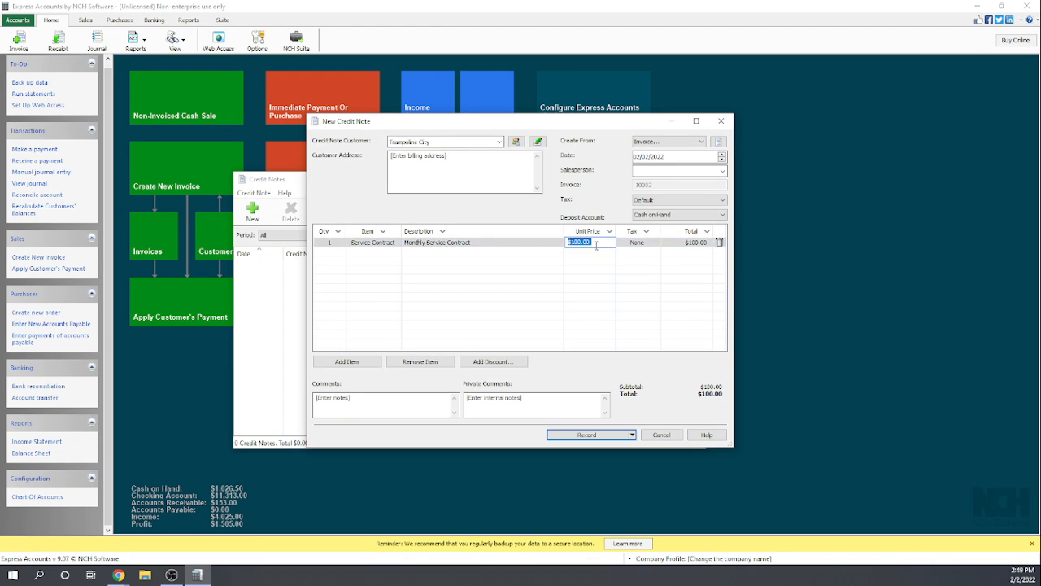
pyautogui.write('50')
pyautogui.click(591, 271)
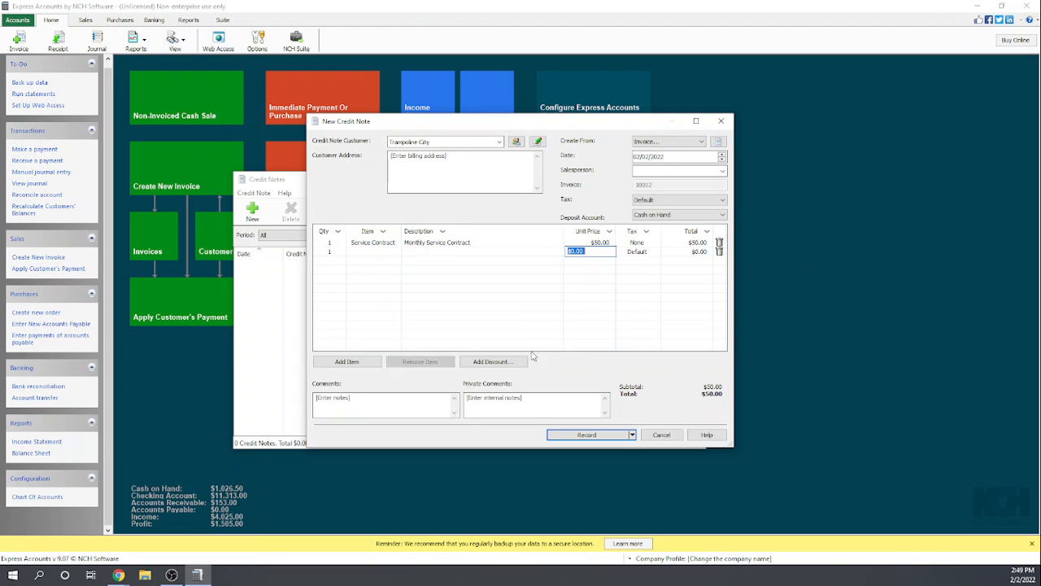
# - Record the credit note, apply its $50.00 credit to the existing Trampoline City invoice, and close the preview and the credit notes list
pyautogui.click(587, 436)
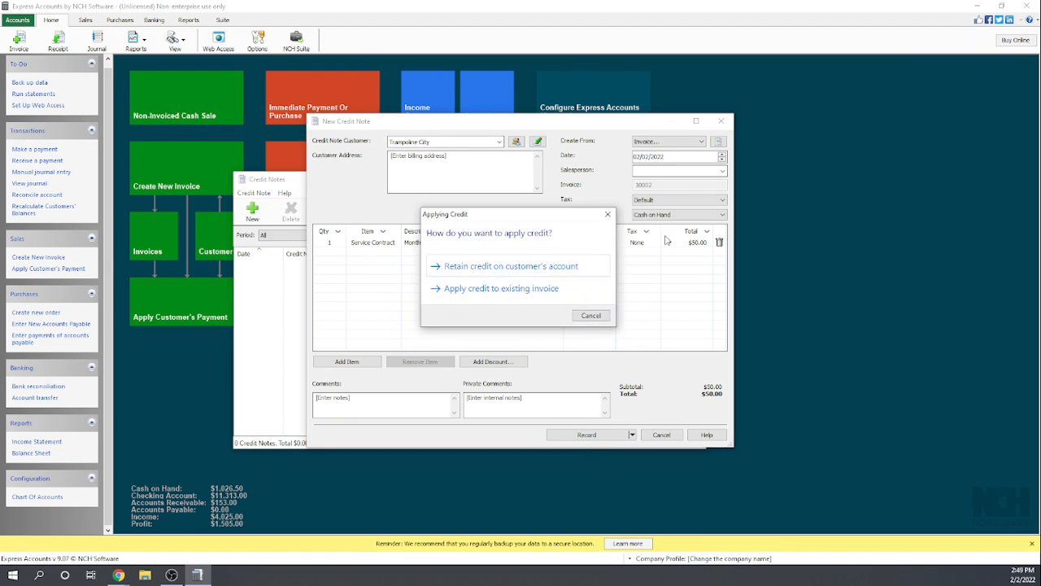
pyautogui.click(480, 290)
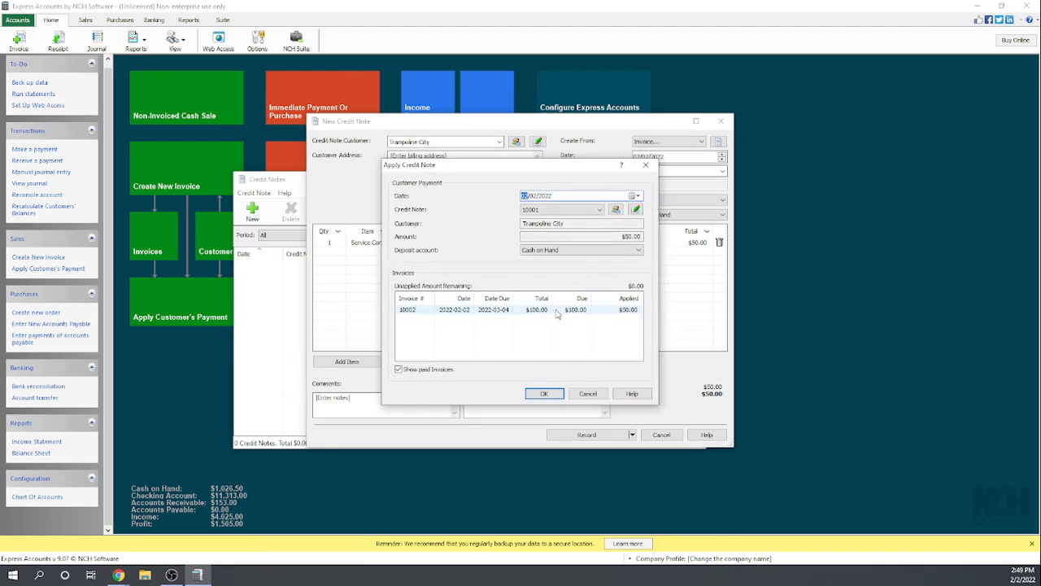
pyautogui.click(546, 393)
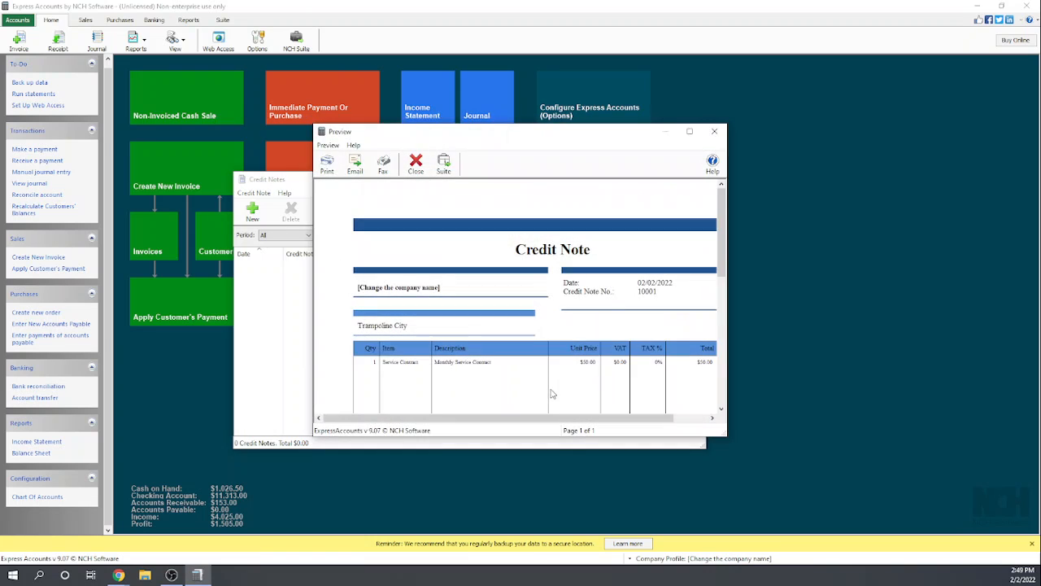
pyautogui.click(712, 133)
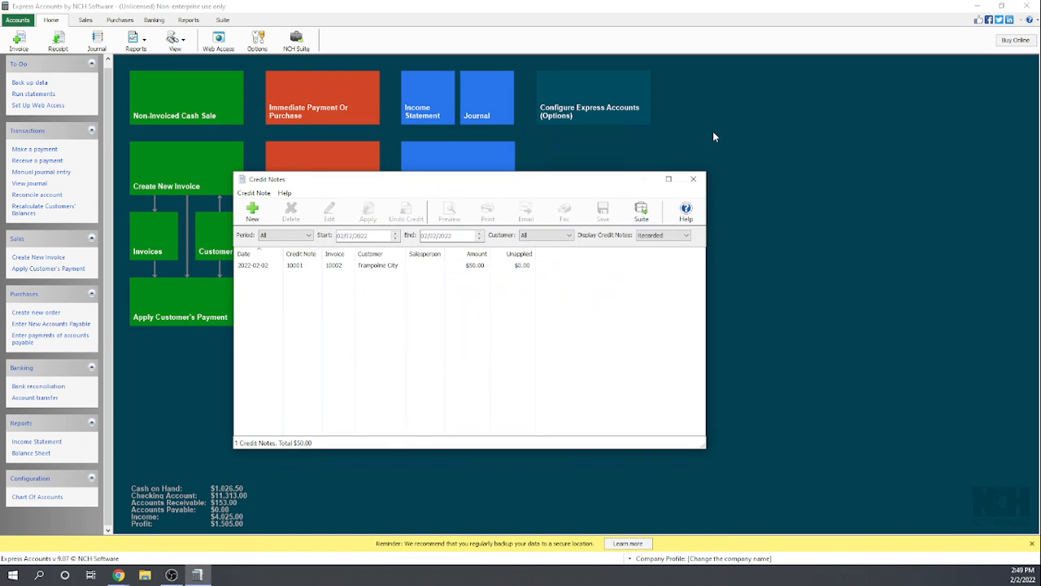
pyautogui.click(694, 181)
# - Check the customers' balances in the customers list, and close the list
pyautogui.click(233, 249)
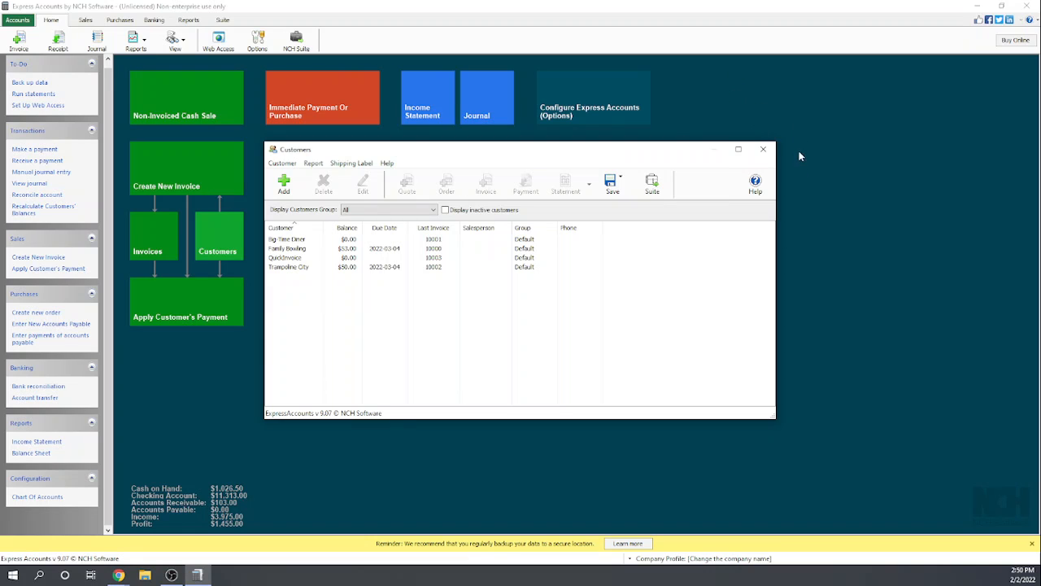
pyautogui.click(764, 150)
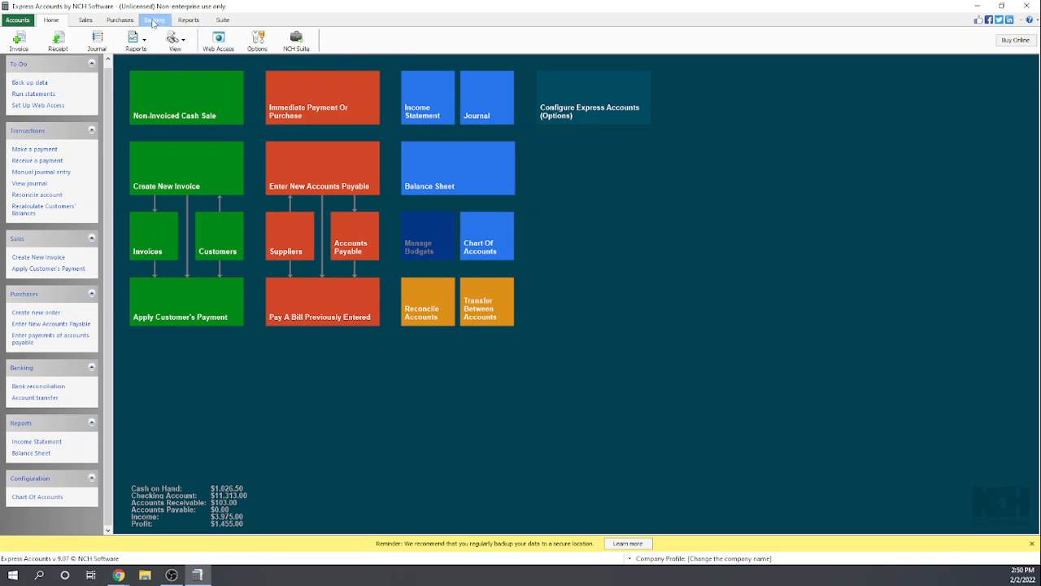
# - Examine this month's sales tax report, and close the report
pyautogui.click(190, 22)
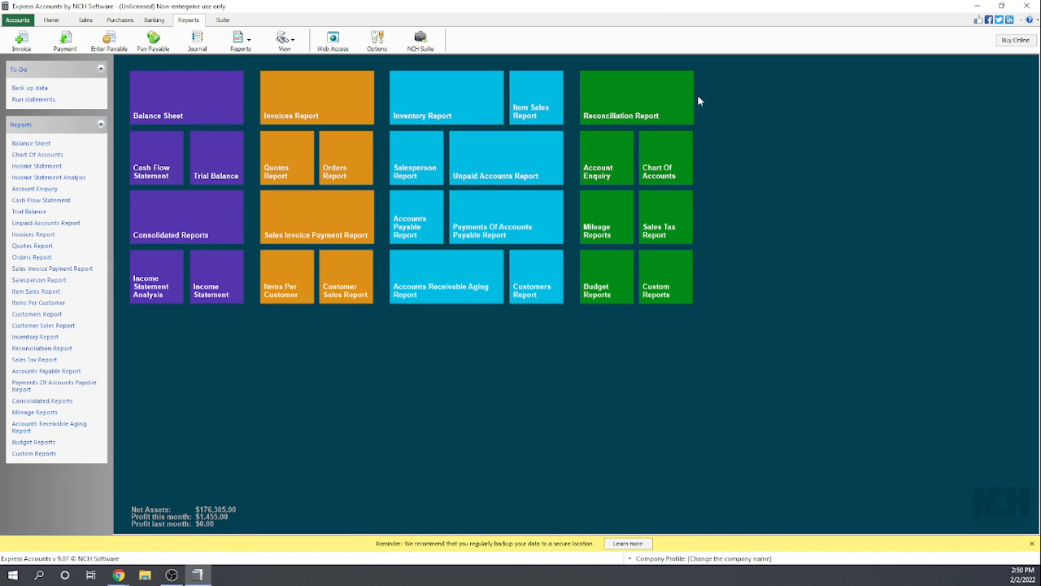
pyautogui.click(655, 228)
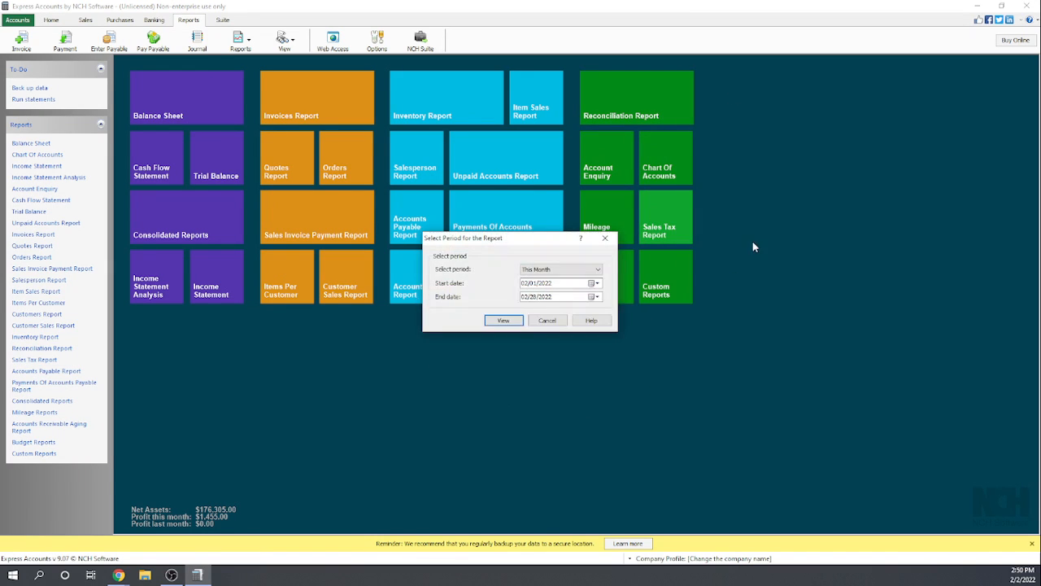
pyautogui.click(504, 321)
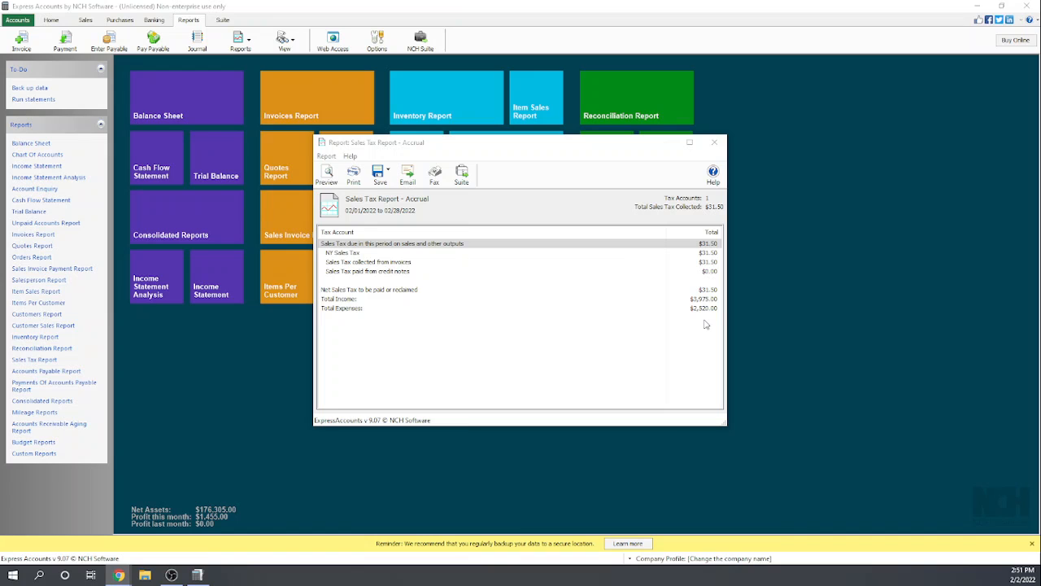
pyautogui.click(715, 144)
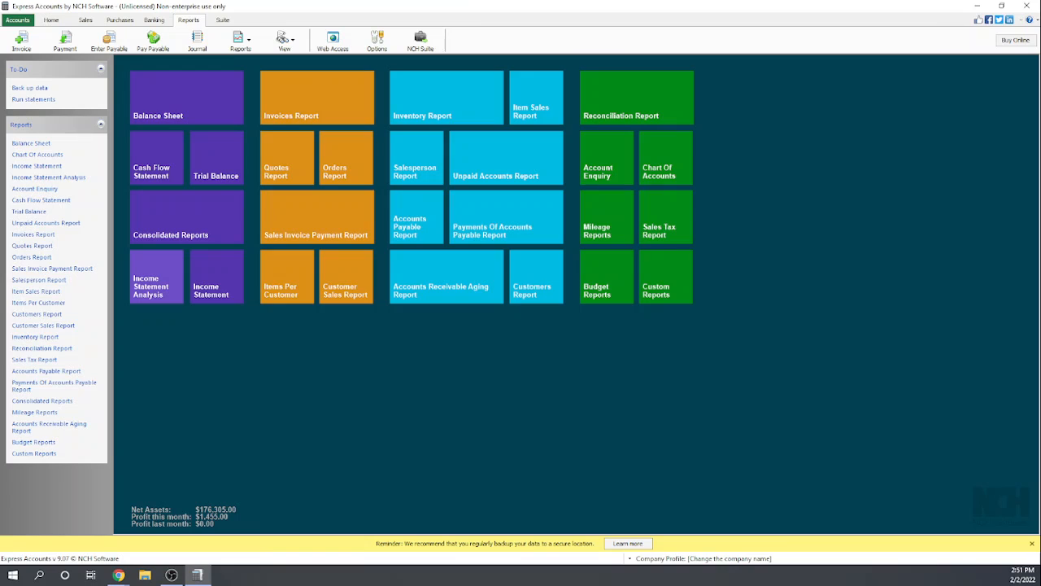
pyautogui.hotkey('alt', 'Tab')
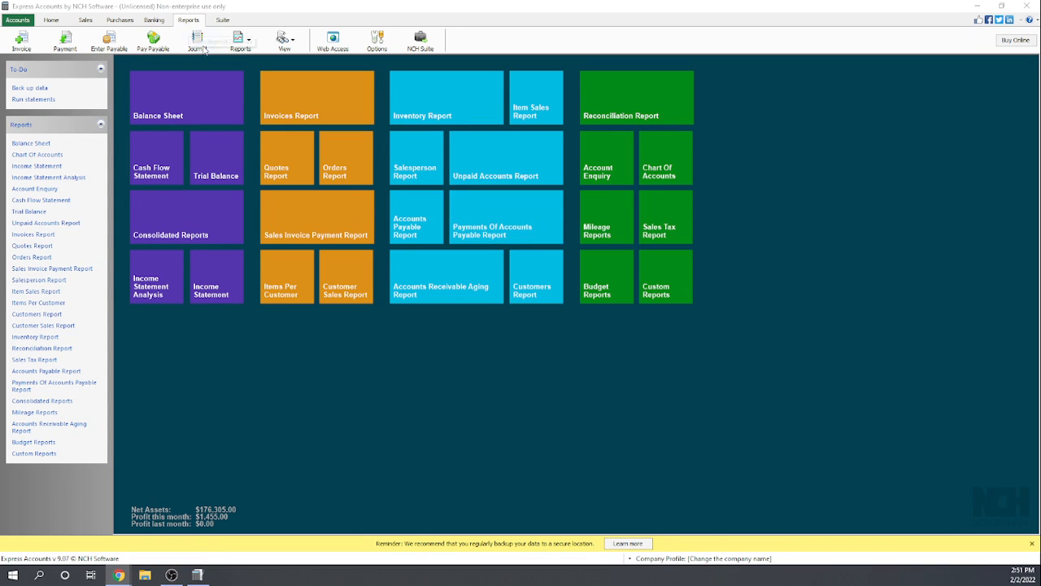
# - Review the customers' current balances in the customers list again, and close the list
pyautogui.click(85, 23)
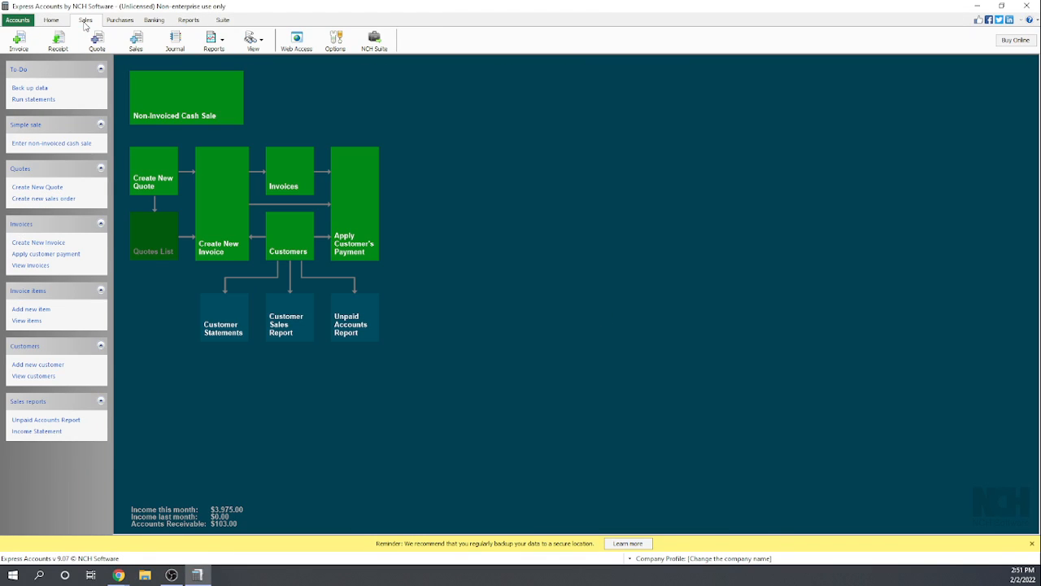
pyautogui.click(293, 227)
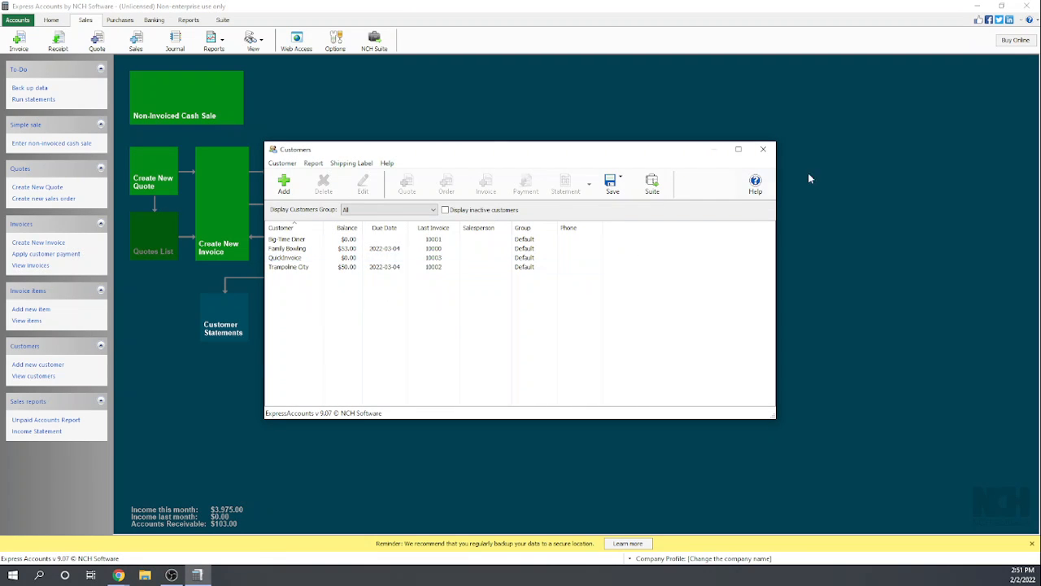
pyautogui.click(762, 150)
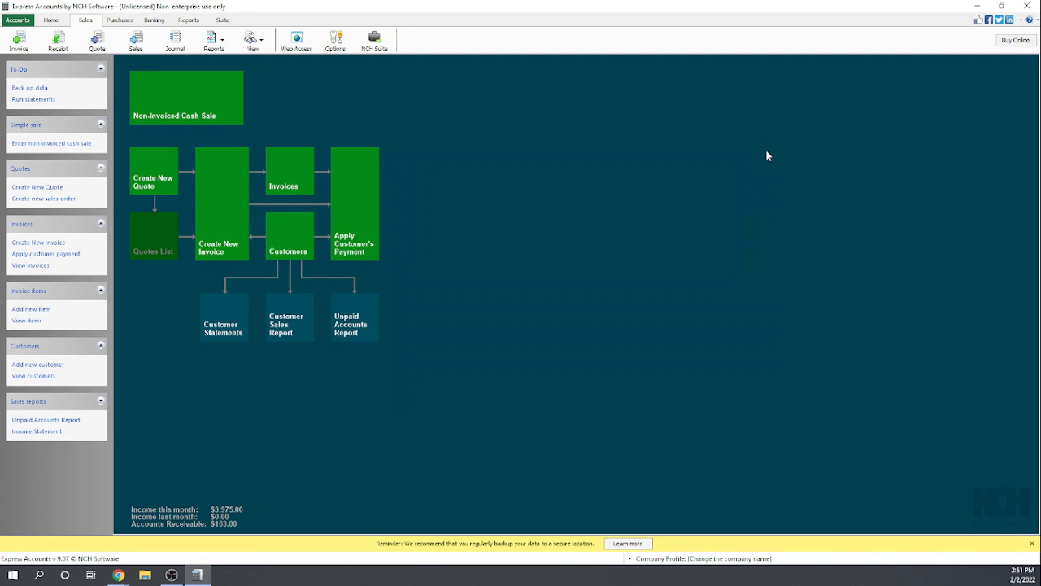
# - View this month's customer sales report for Big-Time Diner only, and close the report
pyautogui.click(293, 323)
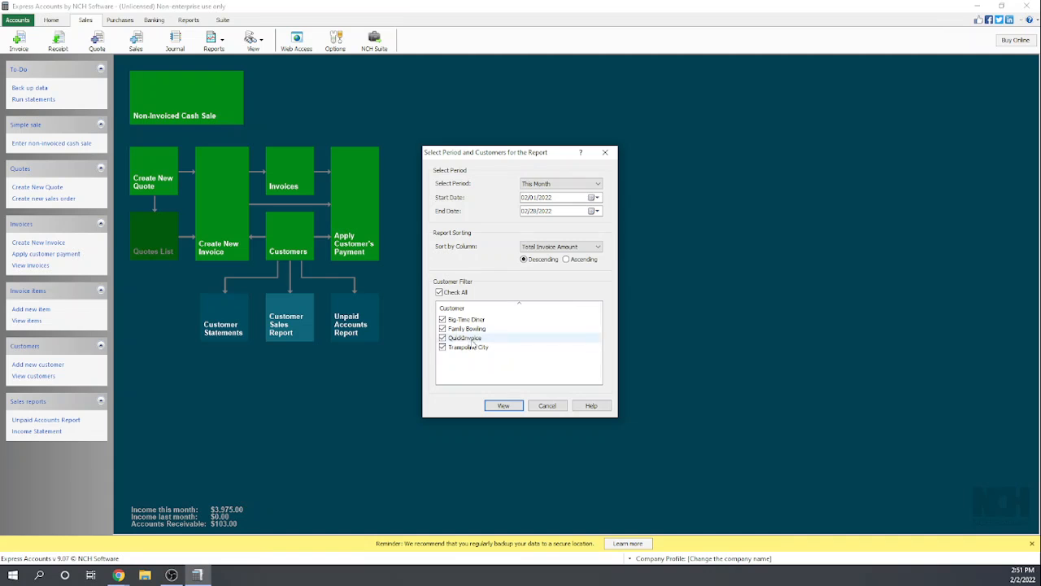
pyautogui.click(441, 347)
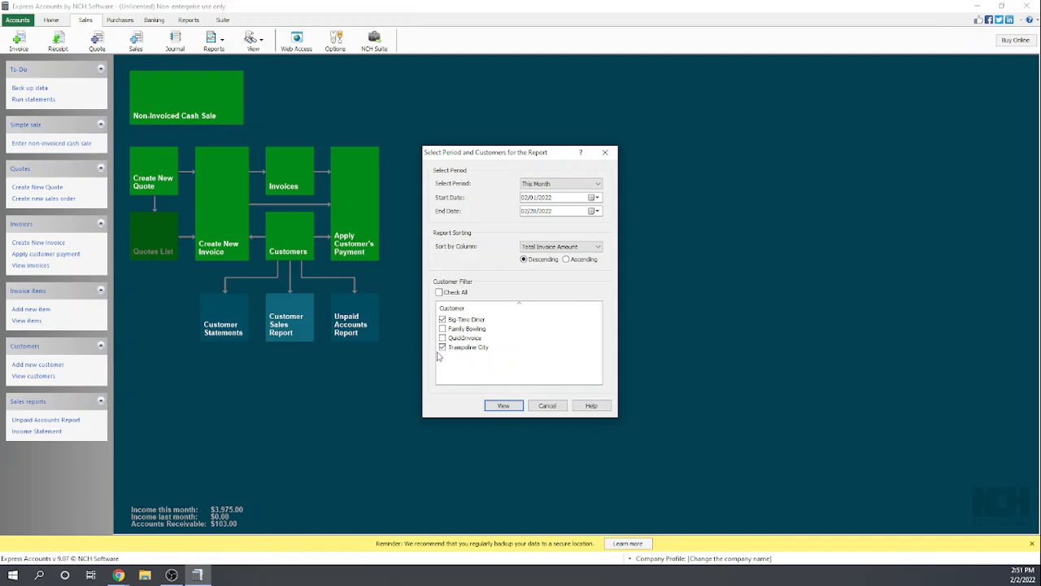
pyautogui.click(509, 406)
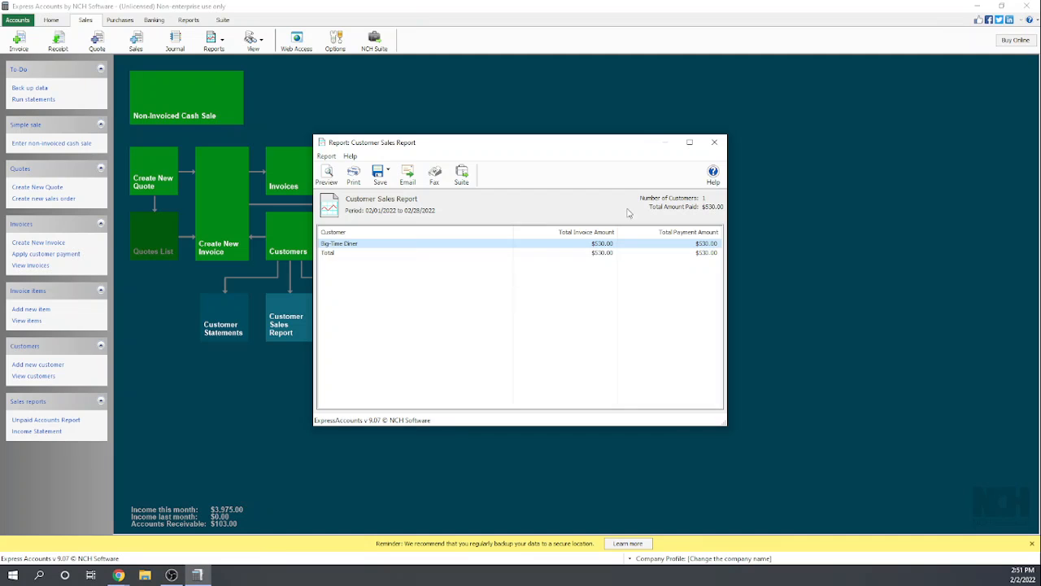
pyautogui.click(715, 144)
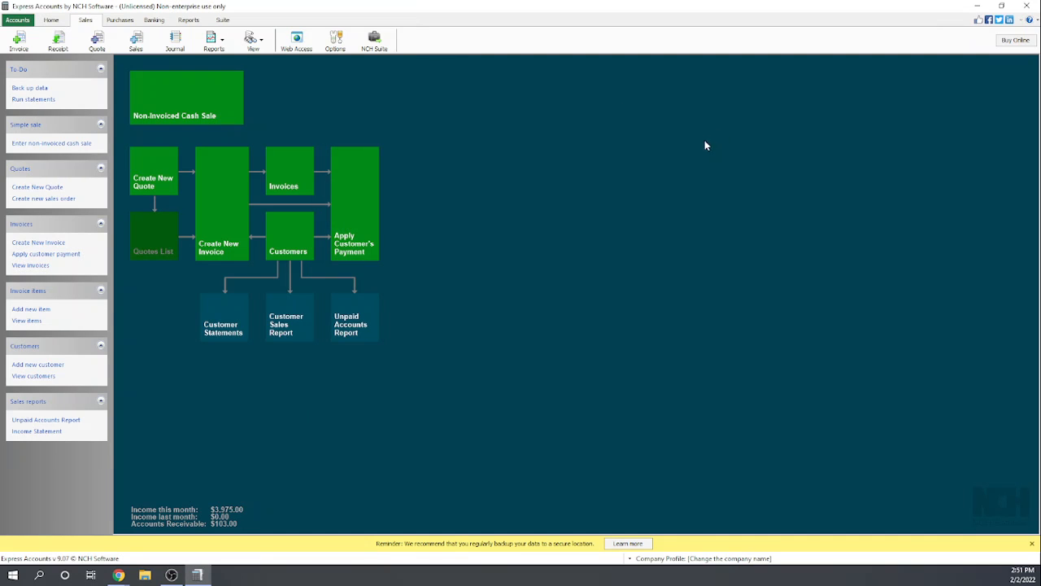
# - View this month's items per customer report for Family Bowling, and close the report
pyautogui.click(188, 20)
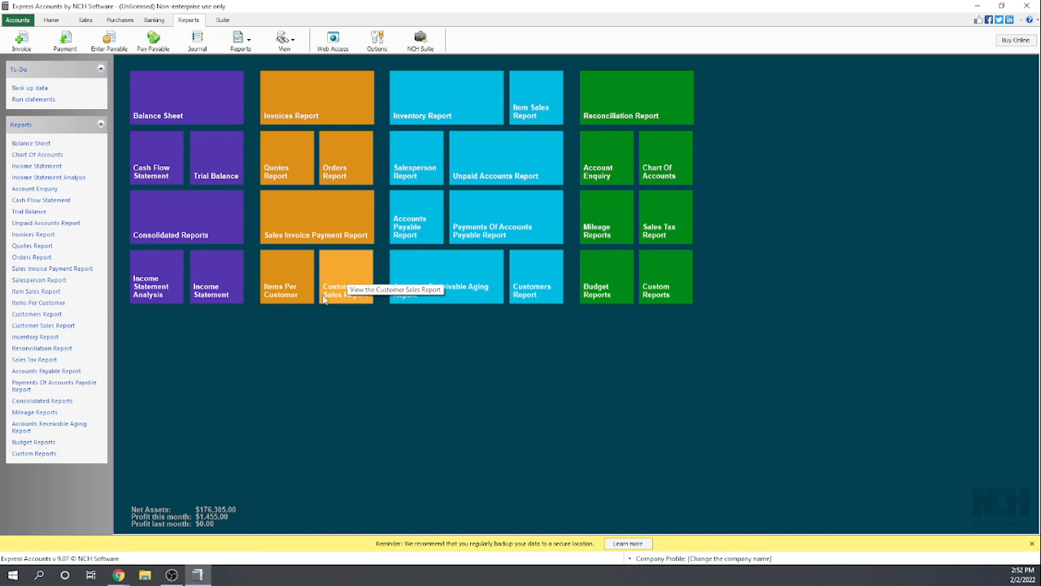
pyautogui.click(285, 282)
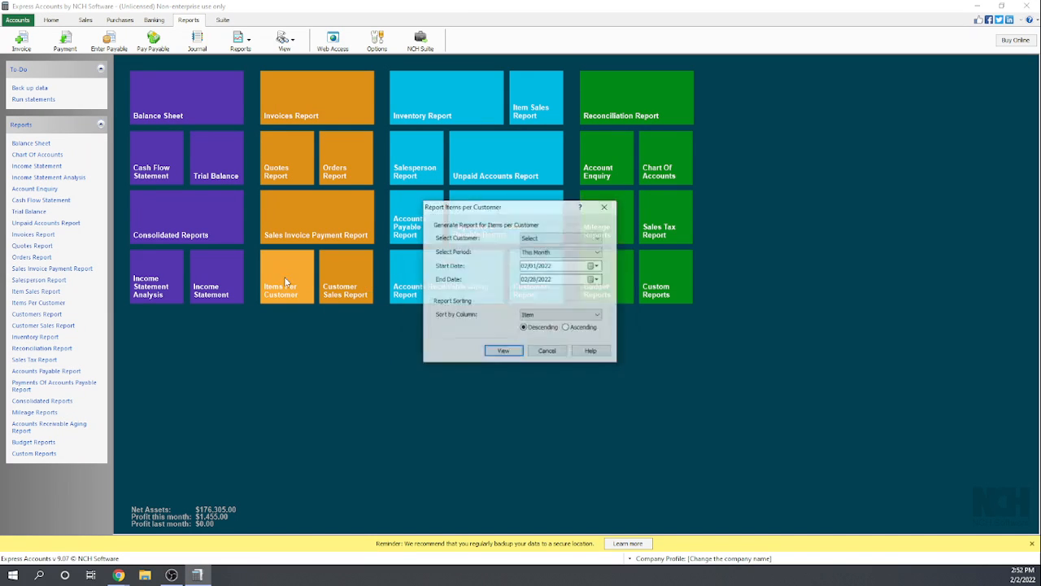
pyautogui.click(504, 352)
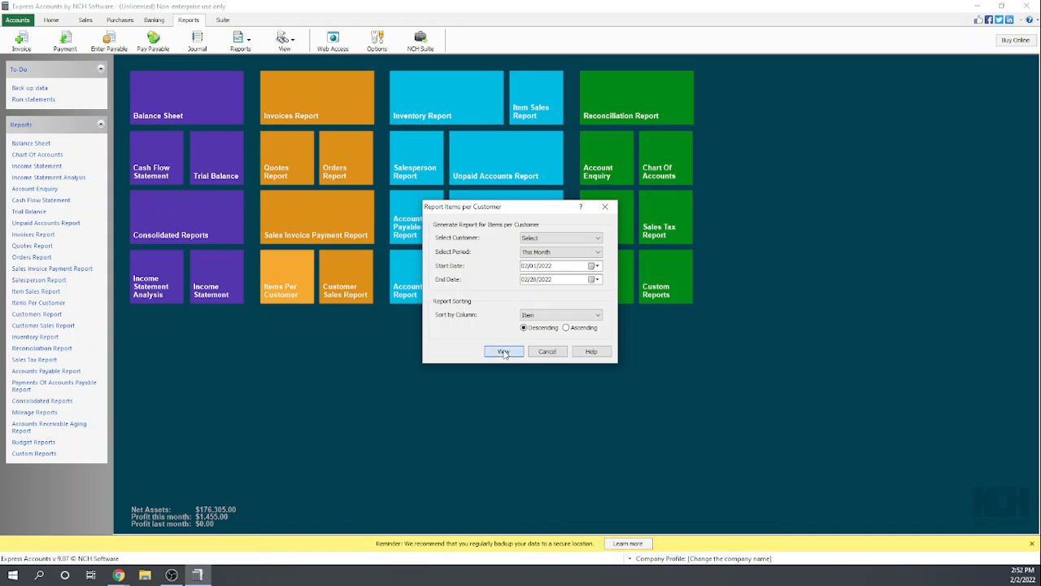
pyautogui.click(537, 237)
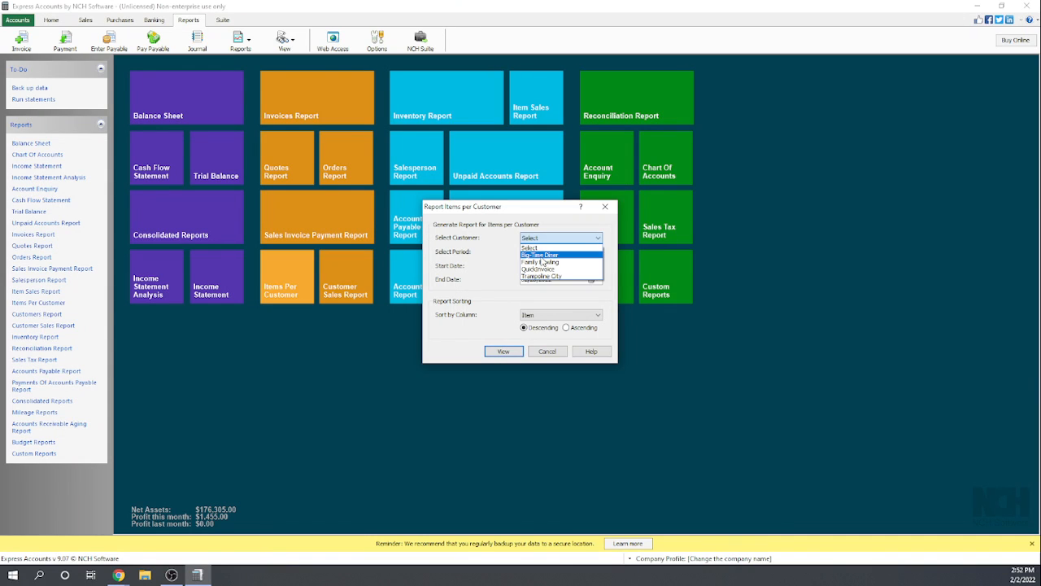
pyautogui.click(540, 262)
pyautogui.click(503, 351)
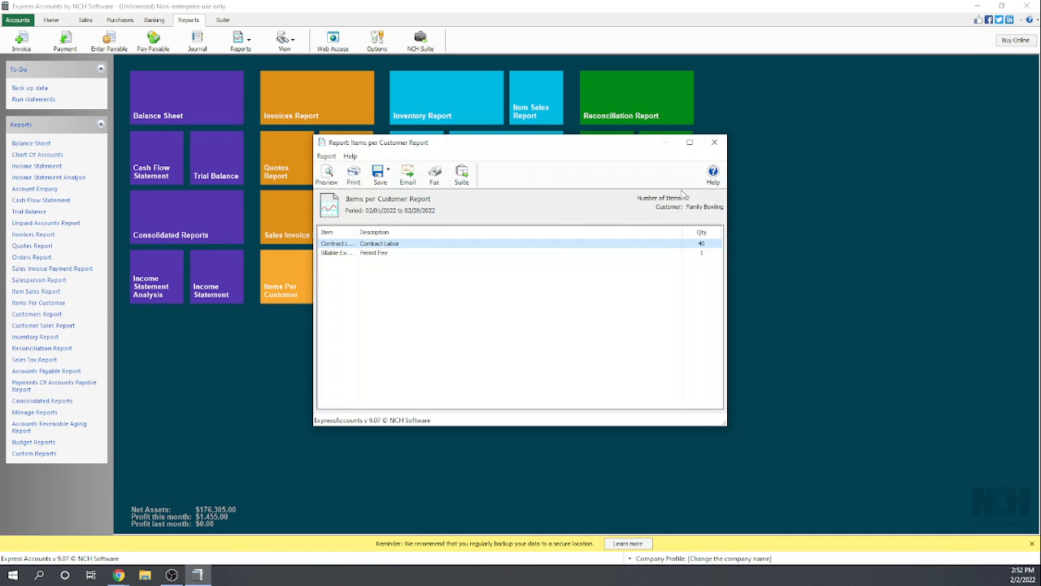
pyautogui.click(714, 143)
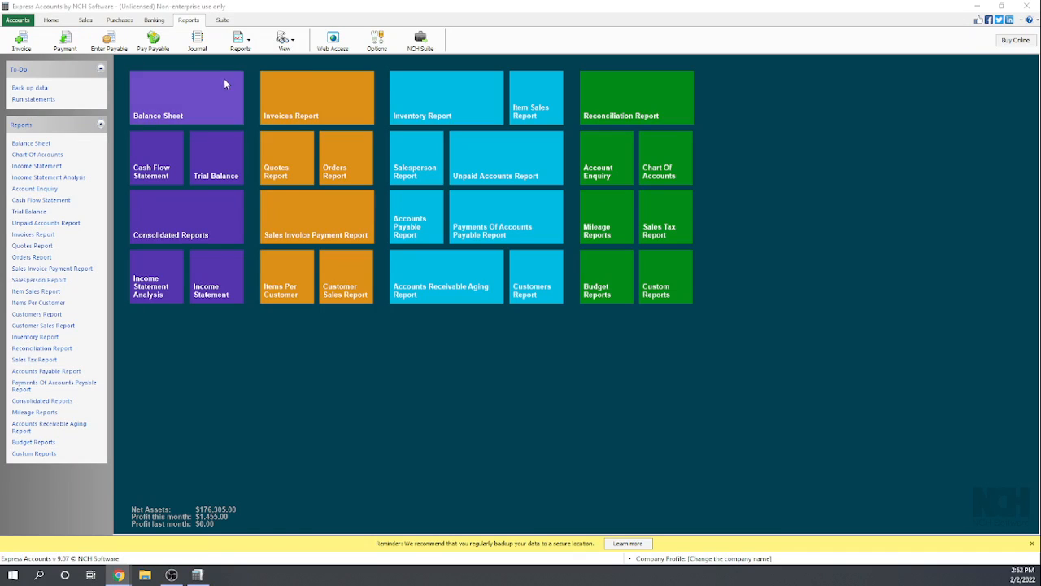
# - Examine the list of payments received from customers, and close the list
pyautogui.click(296, 42)
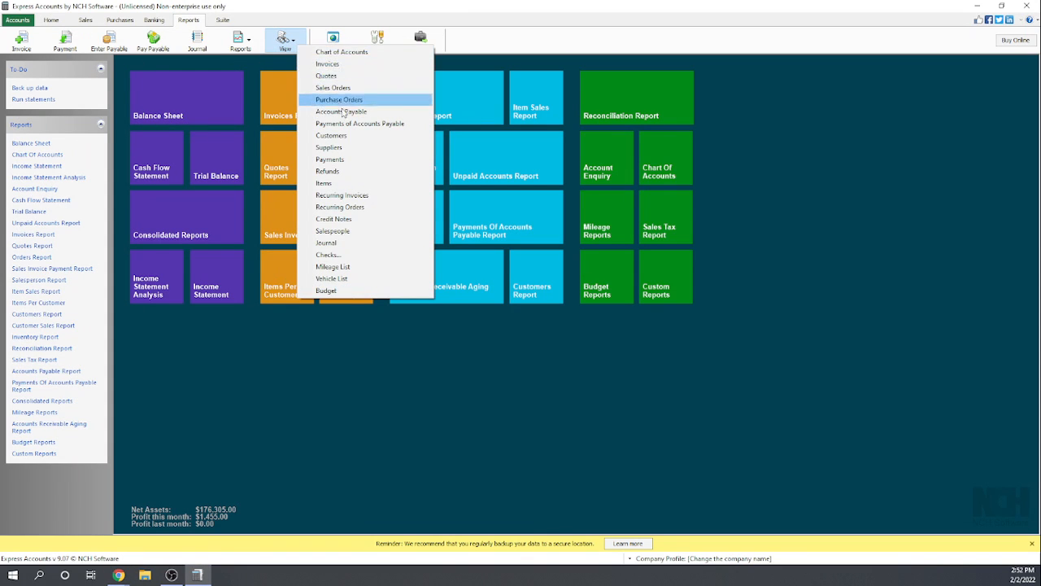
pyautogui.click(348, 163)
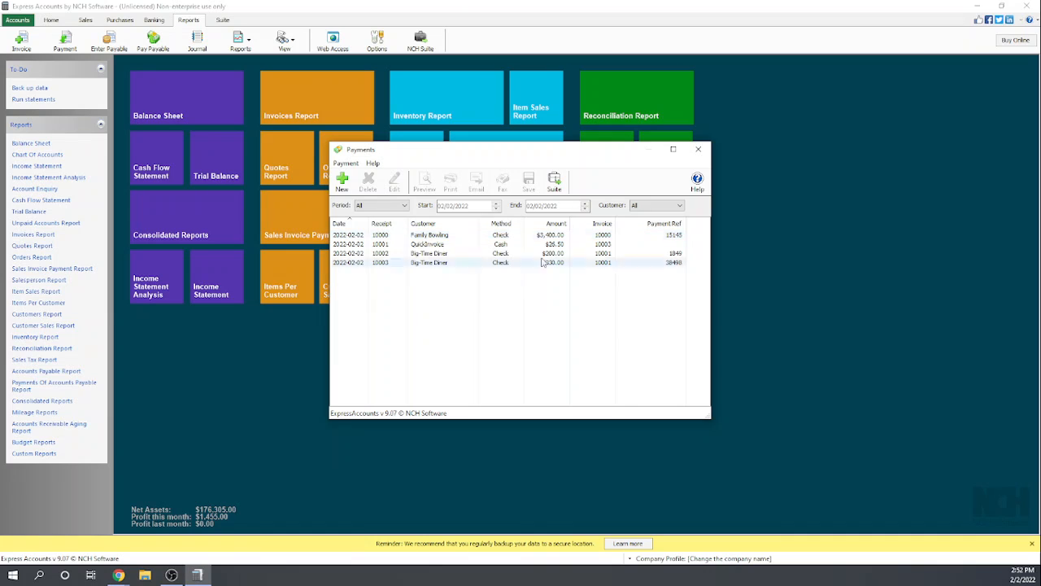
pyautogui.click(699, 152)
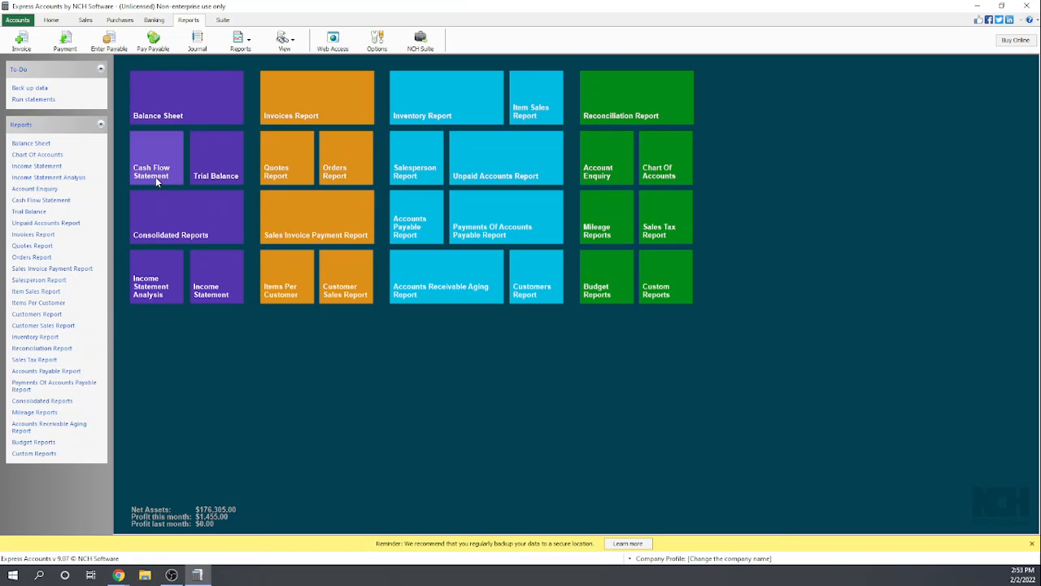
# - In the linked accounts for paying payables, set freight collected to 4110 General Sales and freight paid to 6260 Subcontractors
pyautogui.click(151, 41)
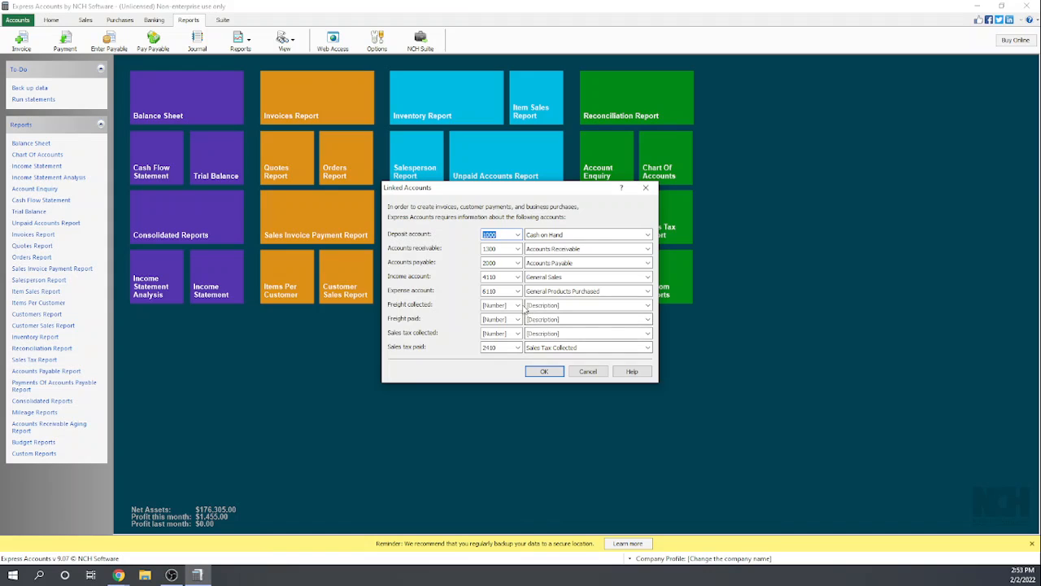
pyautogui.click(517, 306)
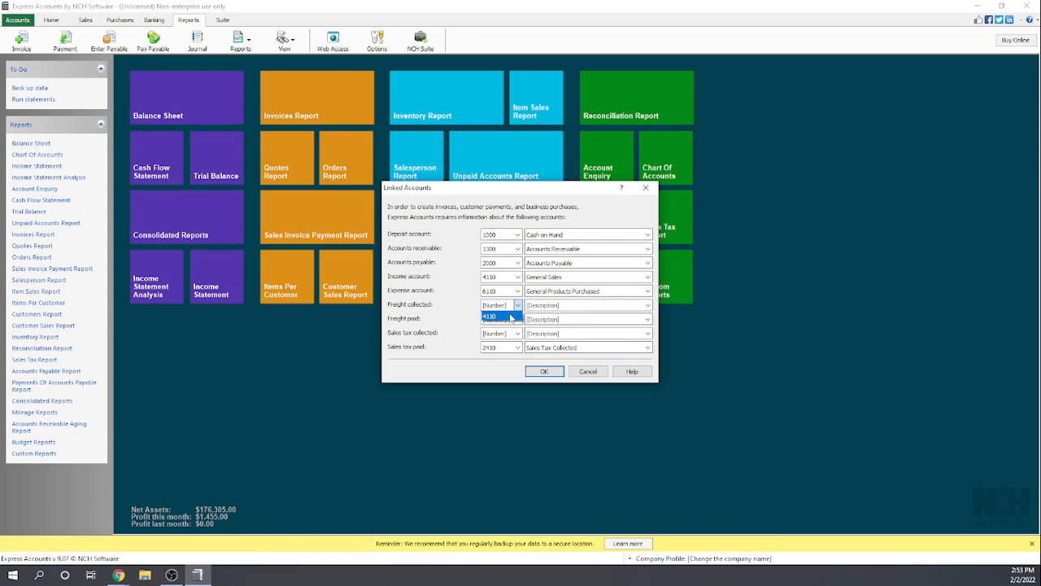
pyautogui.click(511, 316)
pyautogui.click(517, 319)
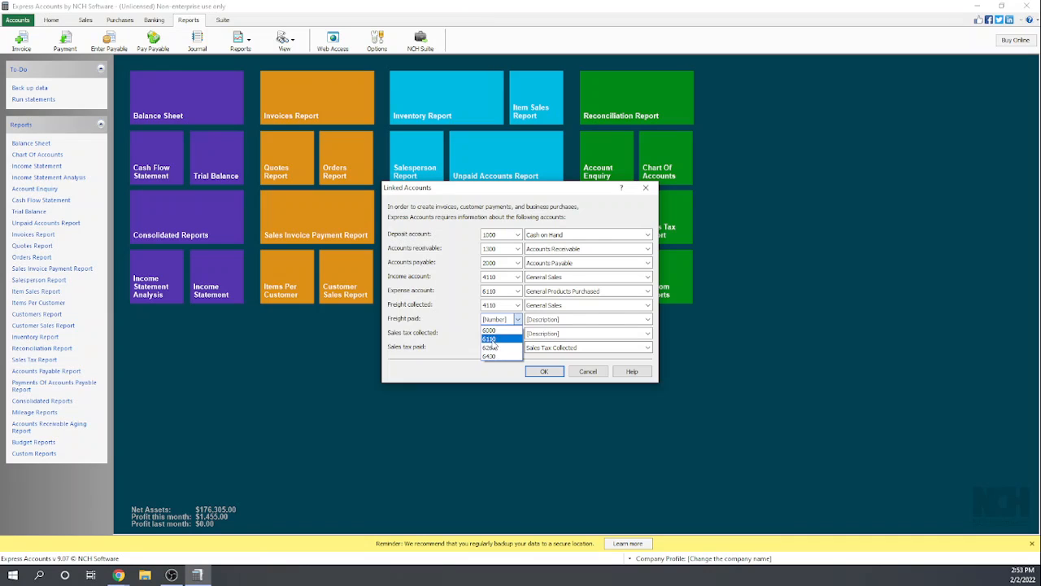
pyautogui.click(491, 339)
pyautogui.click(517, 319)
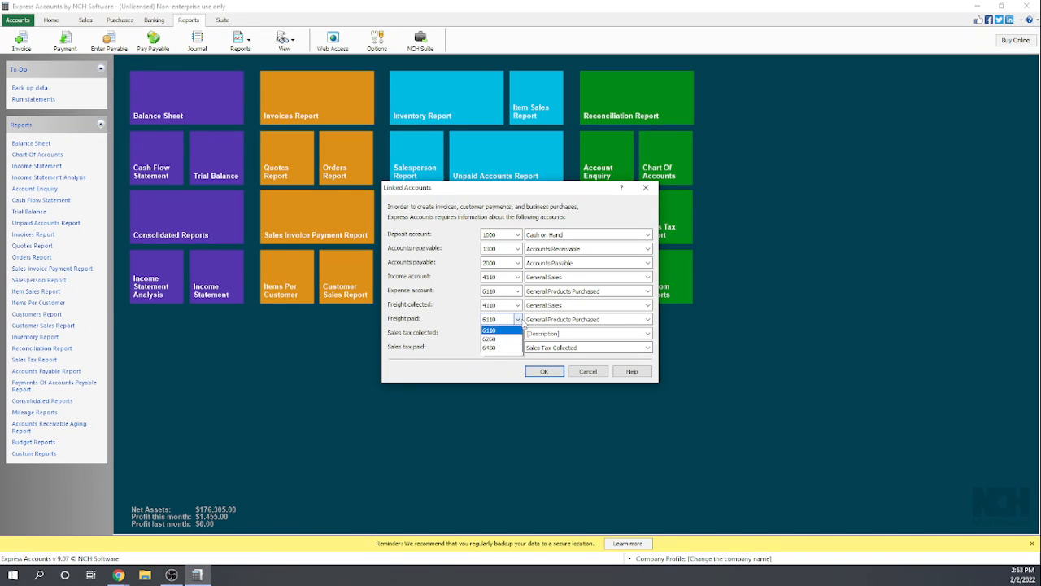
pyautogui.click(499, 348)
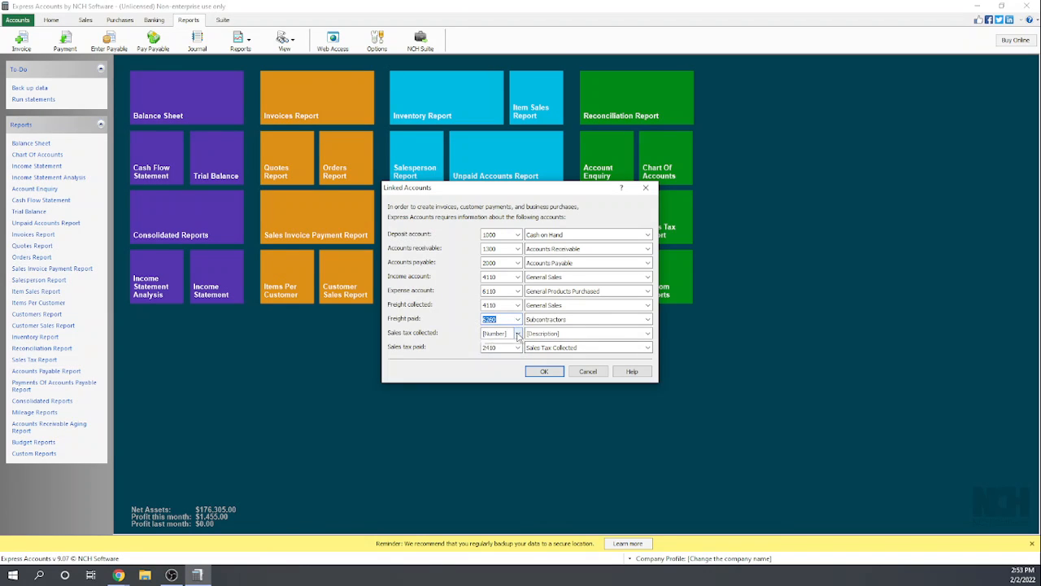
# - Link sales tax collected to account 2410, save the linked accounts, and leave the accounts payable payment form without recording or viewing checks
pyautogui.click(516, 334)
pyautogui.click(500, 345)
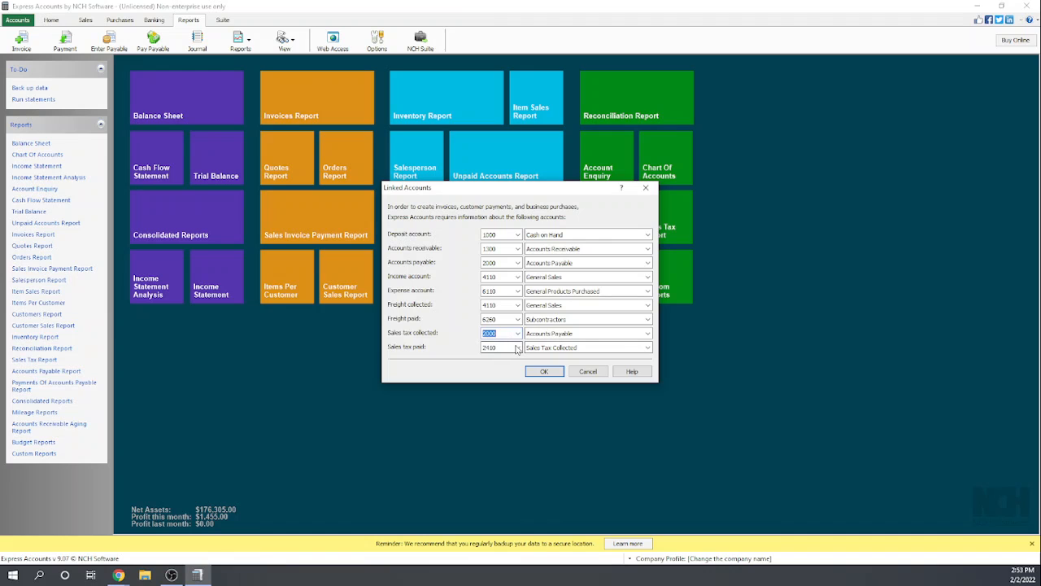
pyautogui.click(517, 334)
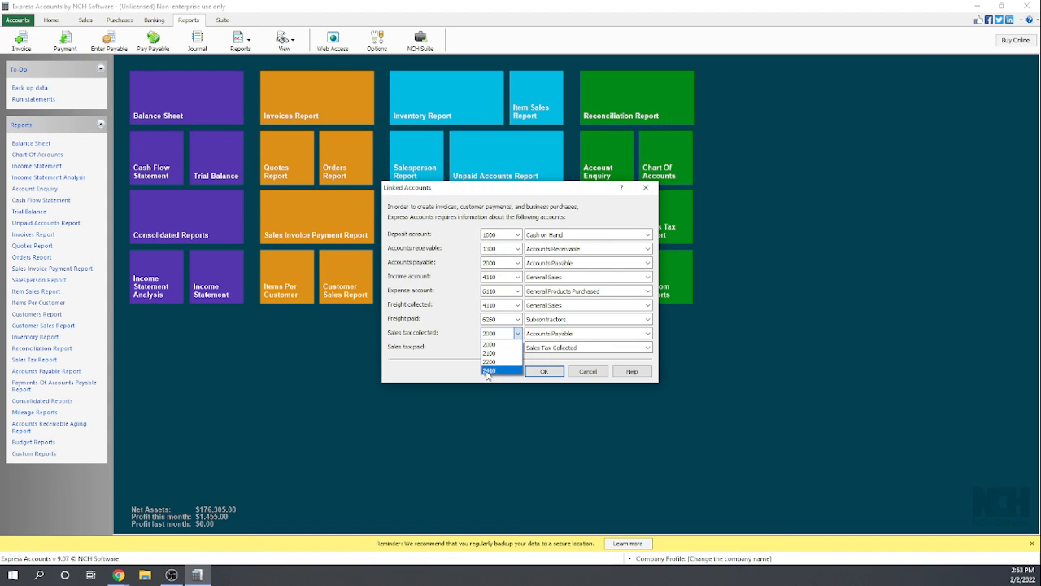
pyautogui.click(491, 358)
pyautogui.click(542, 372)
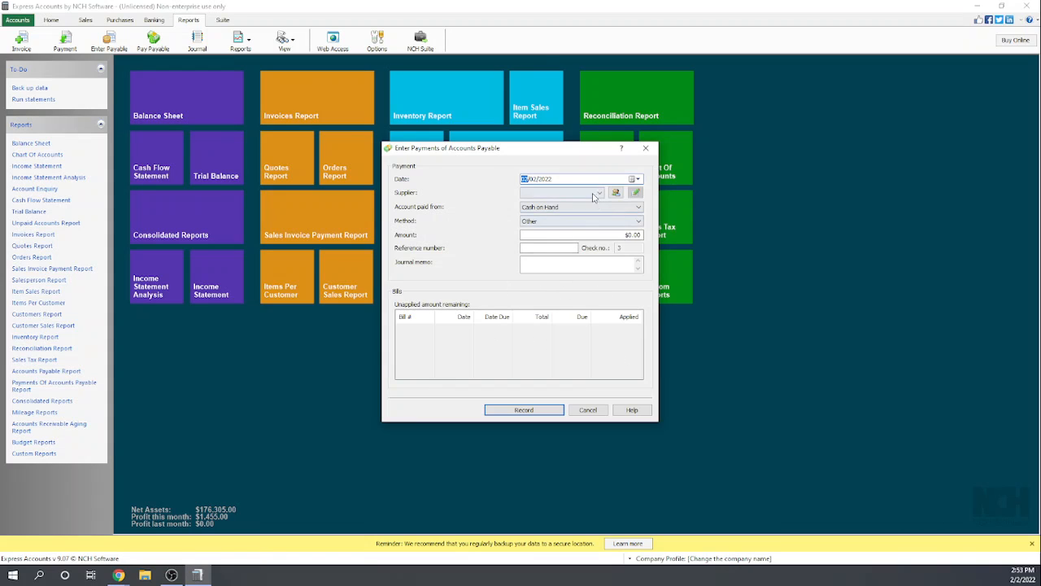
pyautogui.click(645, 150)
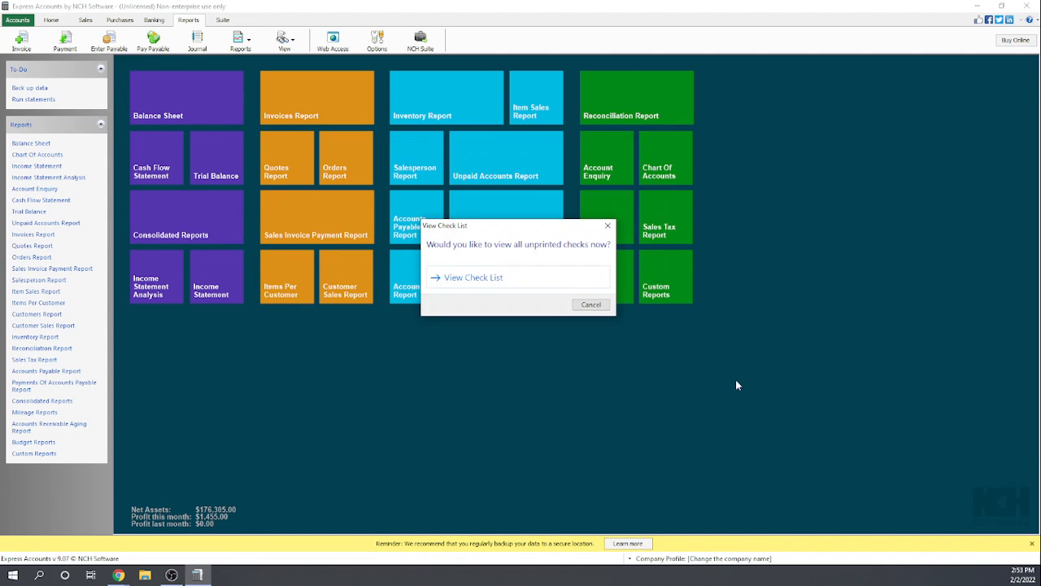
pyautogui.click(591, 306)
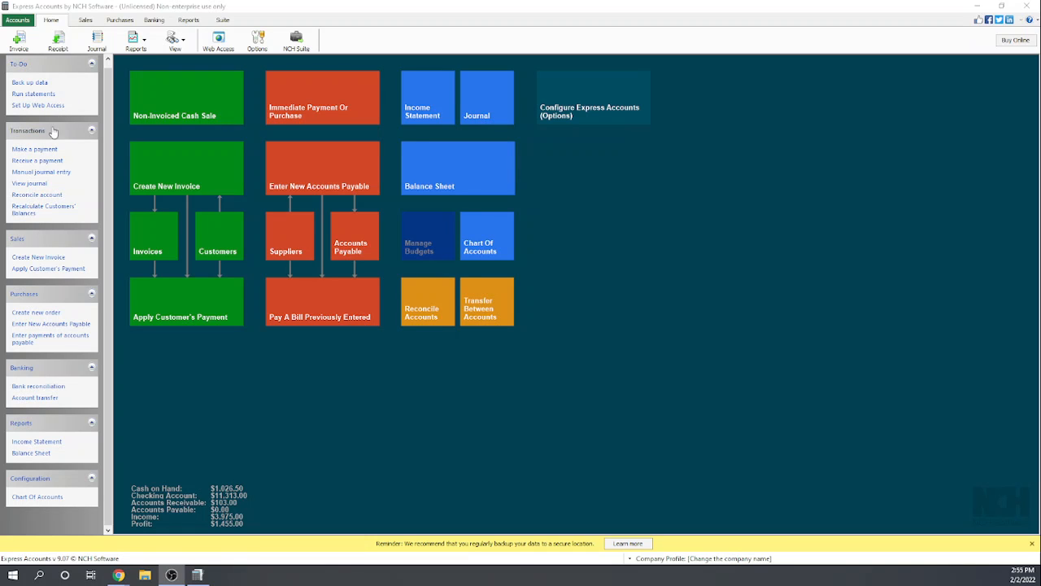
# - Start a payment to State of NY from the Checking Account, with method Check and amount $31.50
pyautogui.click(41, 151)
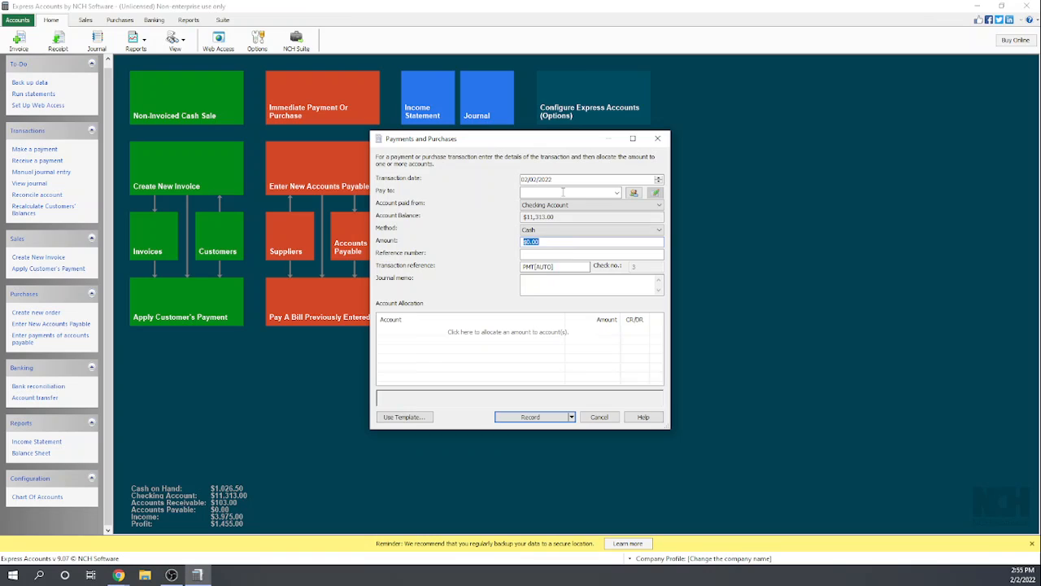
pyautogui.click(618, 194)
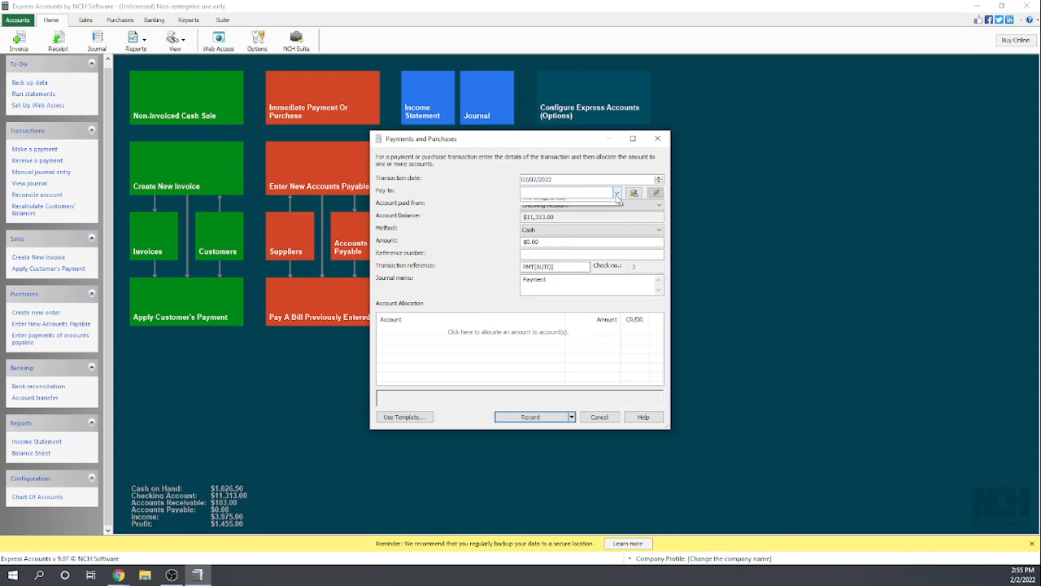
pyautogui.click(586, 191)
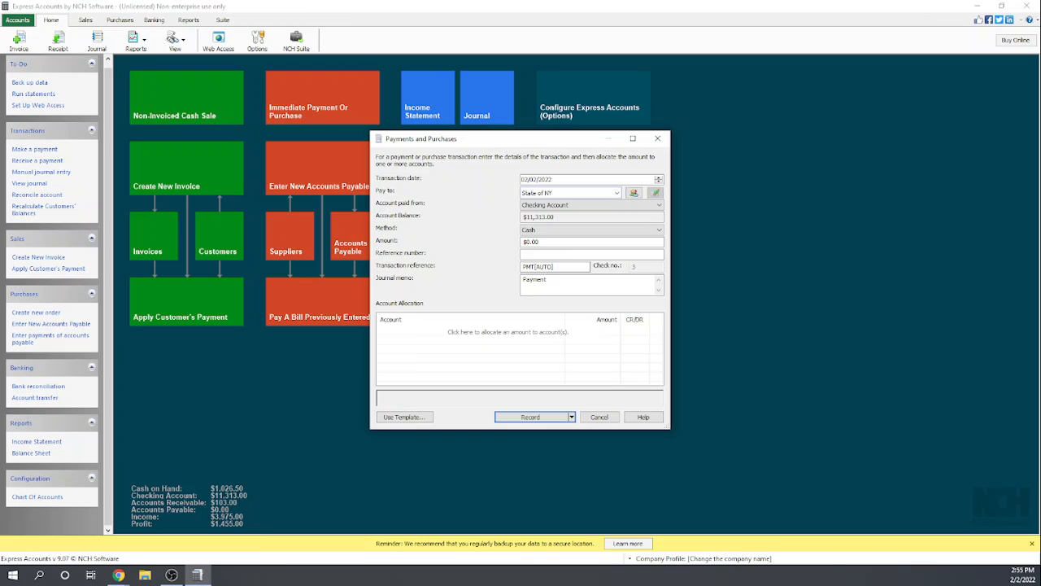
pyautogui.click(564, 234)
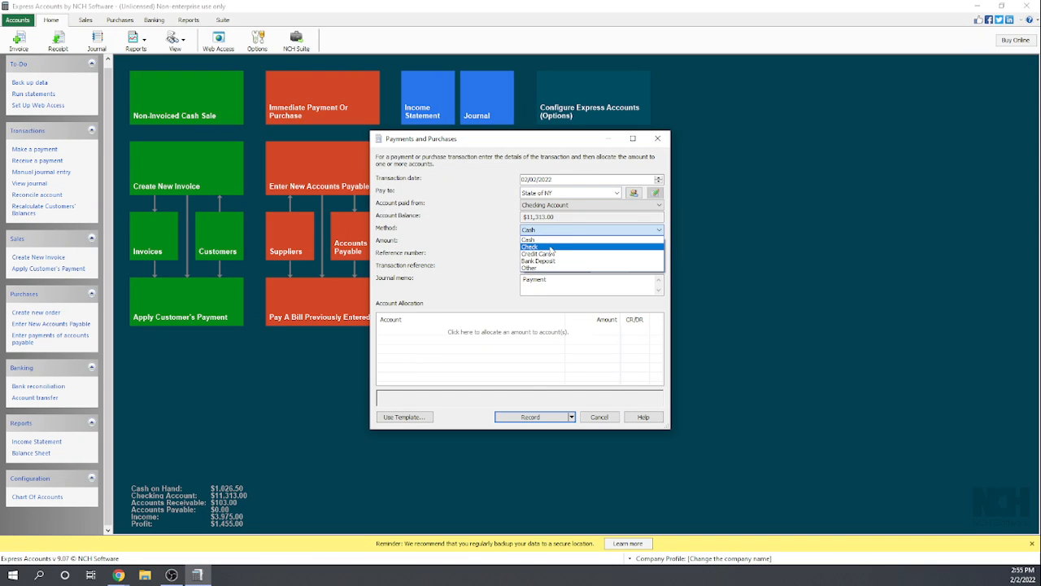
pyautogui.click(550, 247)
pyautogui.click(549, 243)
pyautogui.moveTo(545, 242); pyautogui.dragTo(523, 241)
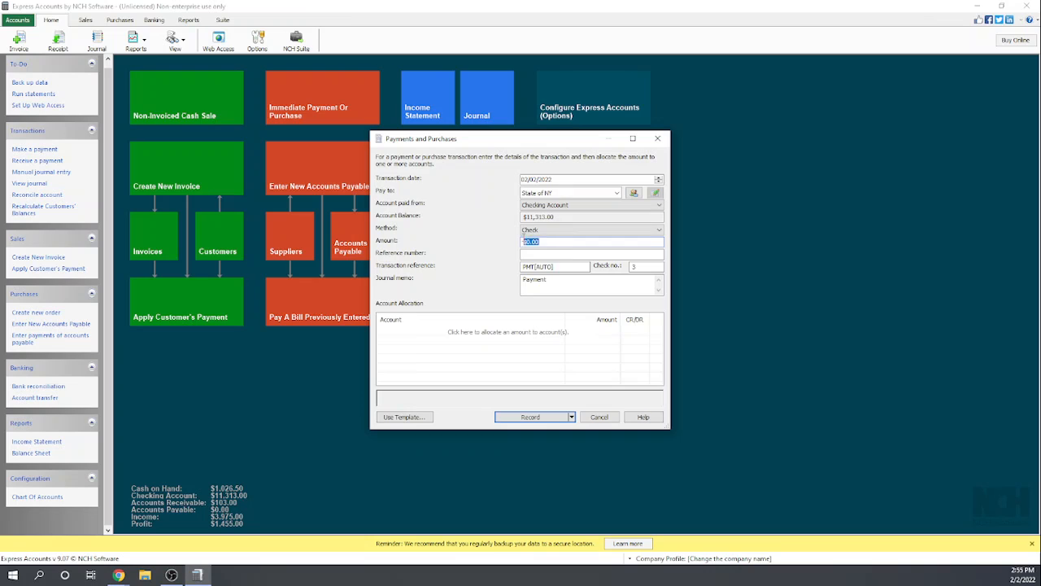
pyautogui.write('31.50')
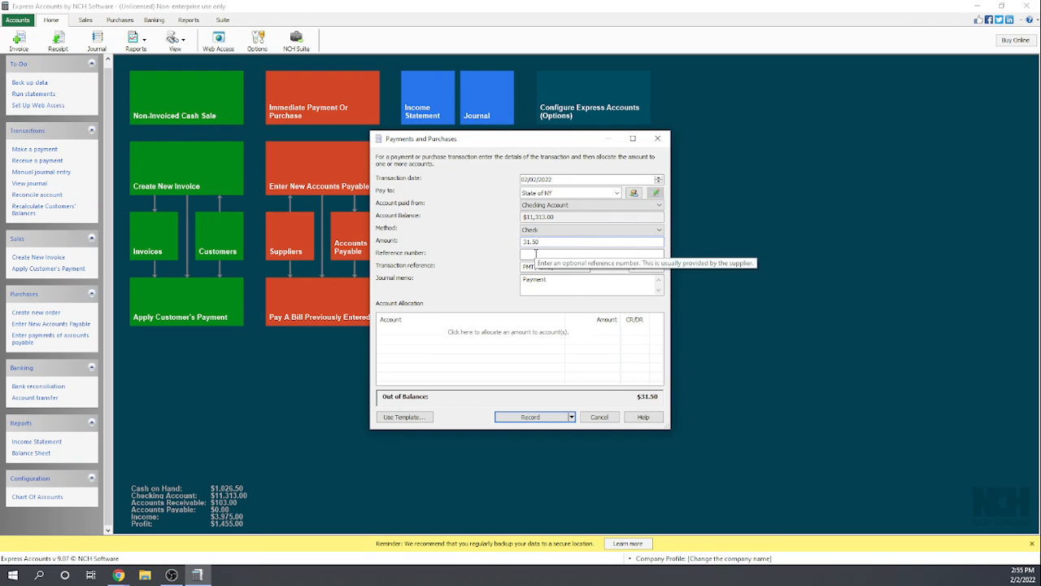
pyautogui.click(534, 253)
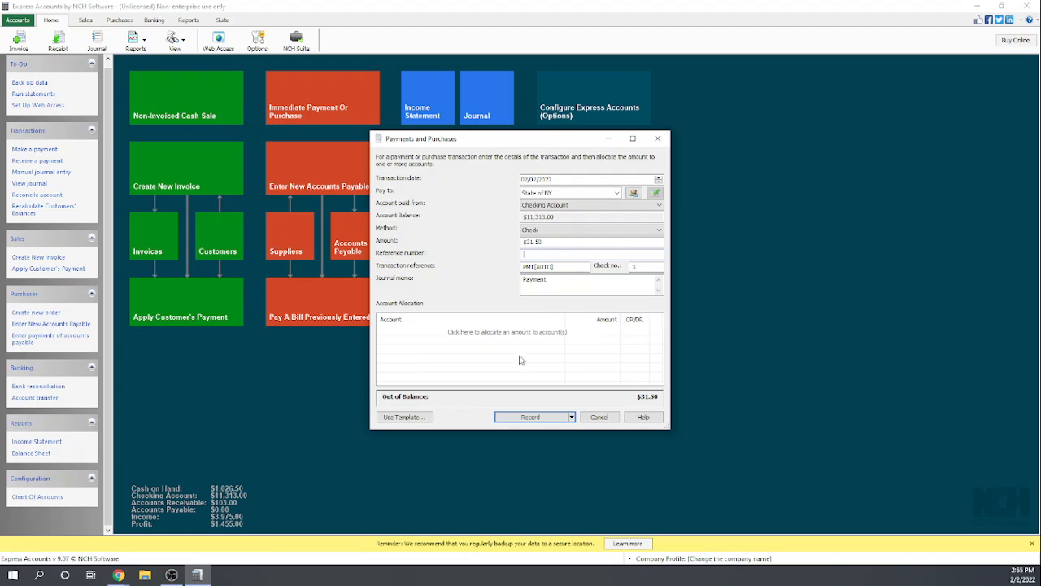
# - Allocate the $31.50 payment to account 2410 - Sales Tax Collected
pyautogui.click(408, 333)
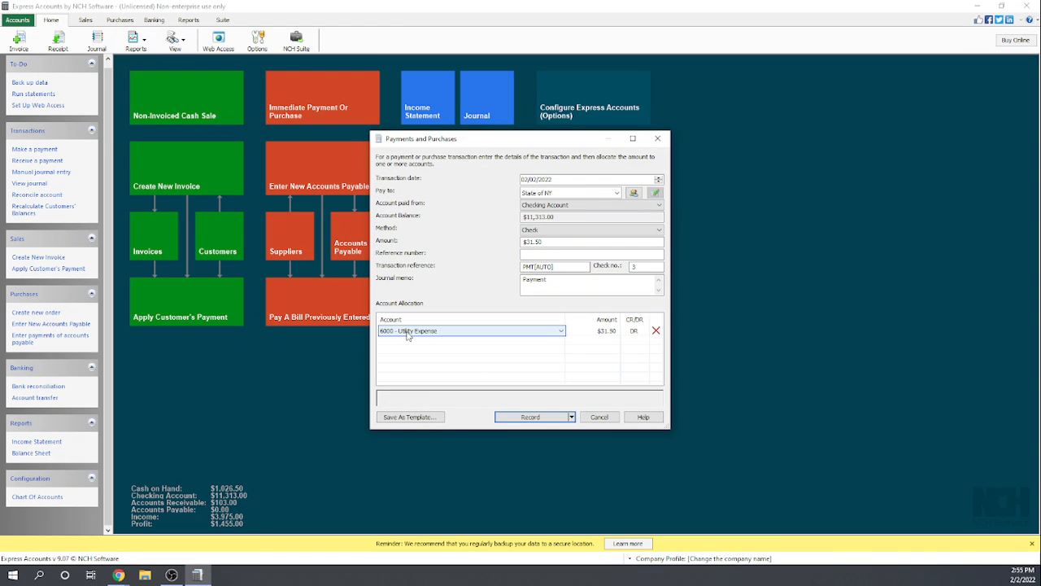
pyautogui.click(561, 331)
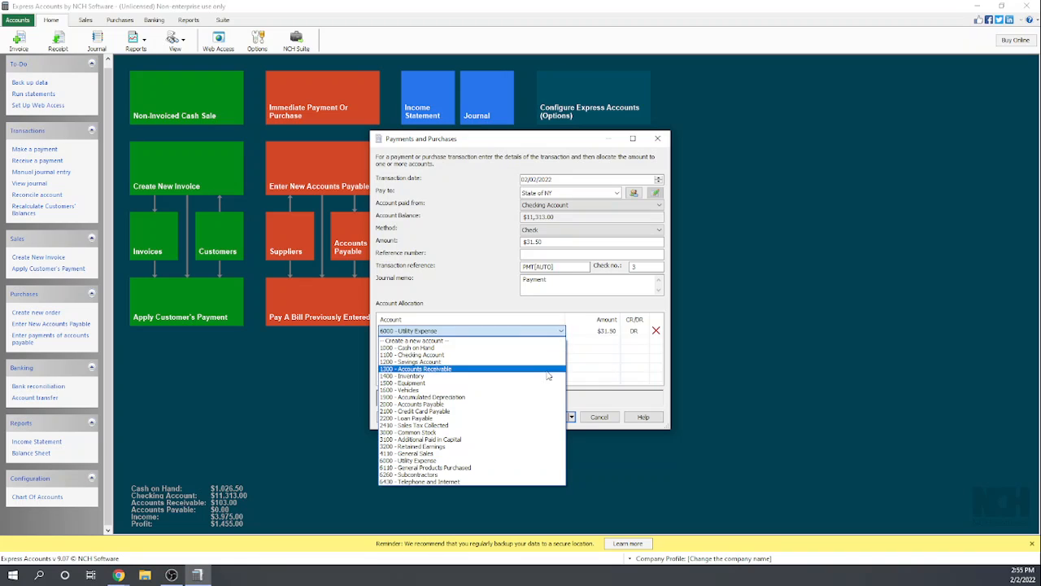
pyautogui.click(440, 426)
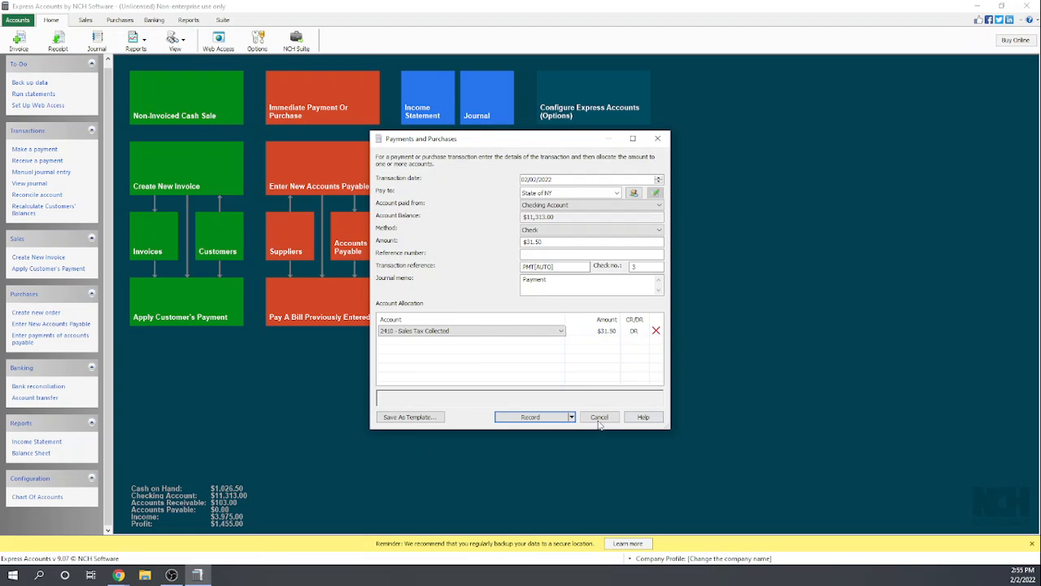
# - Record the State of NY payment with the record and print check option, and print its check on the HP LaserJet M14-M17
pyautogui.click(572, 417)
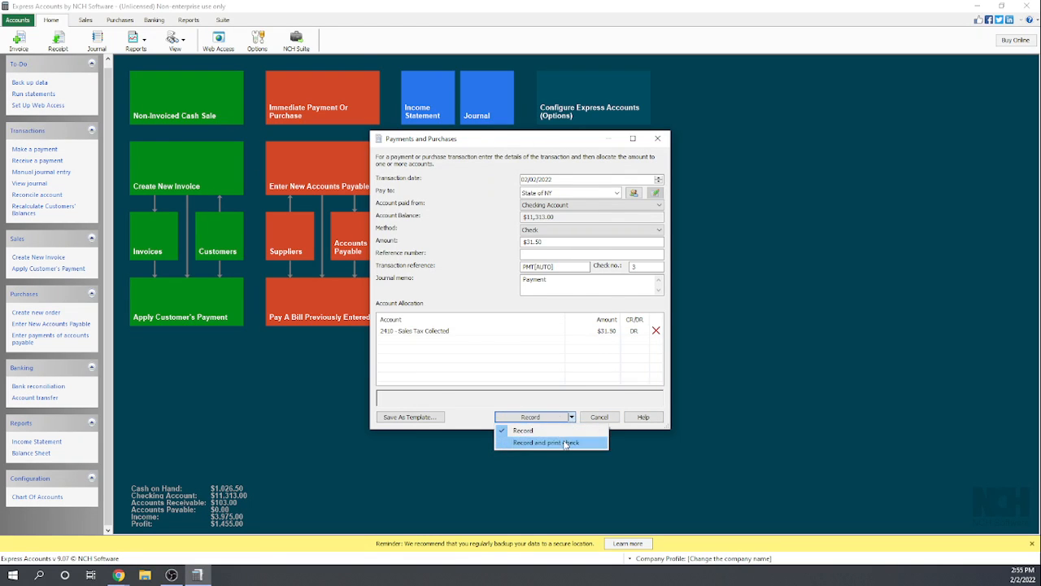
pyautogui.click(566, 443)
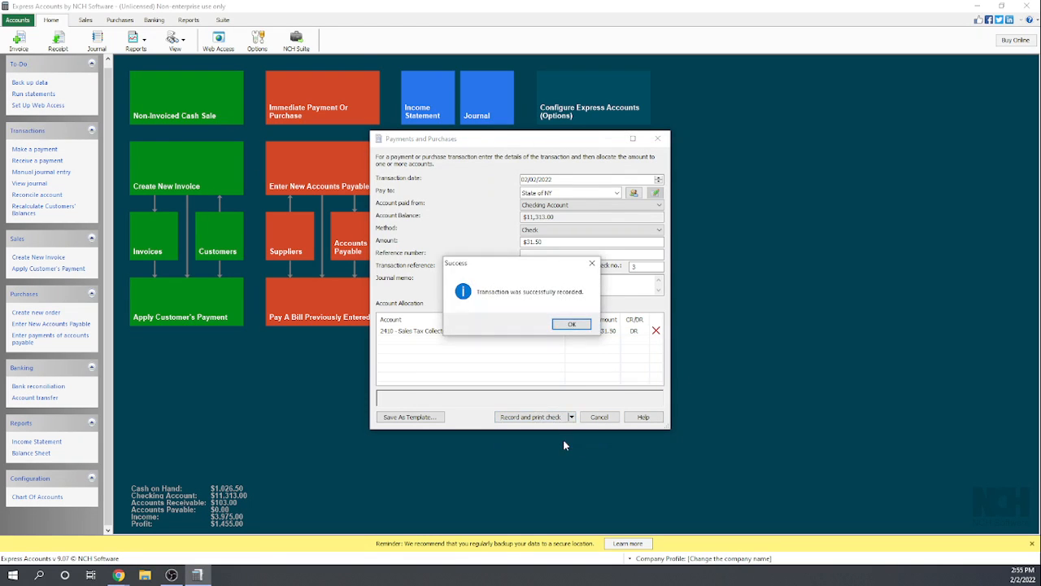
pyautogui.click(569, 325)
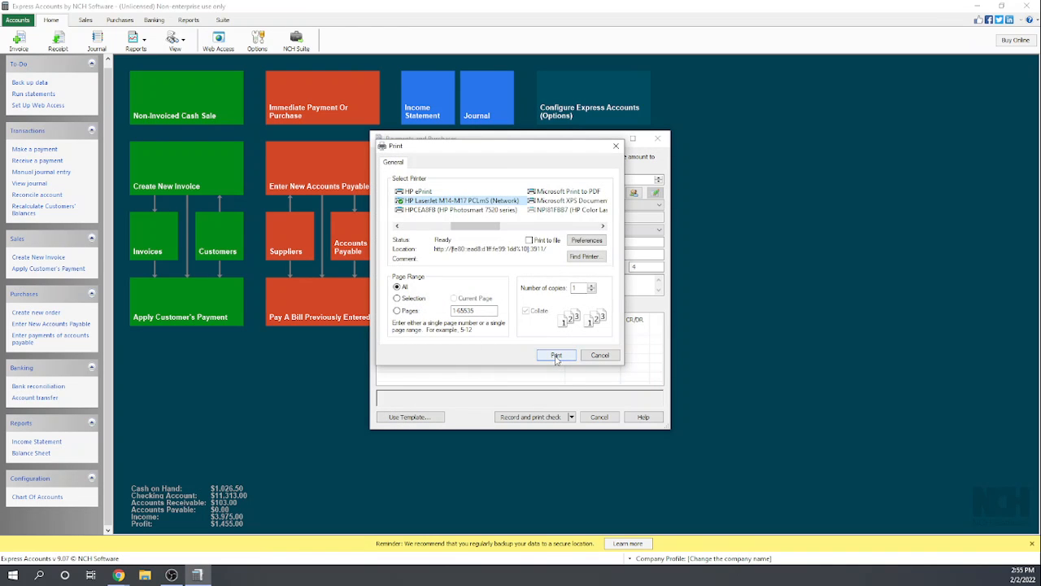
pyautogui.click(556, 356)
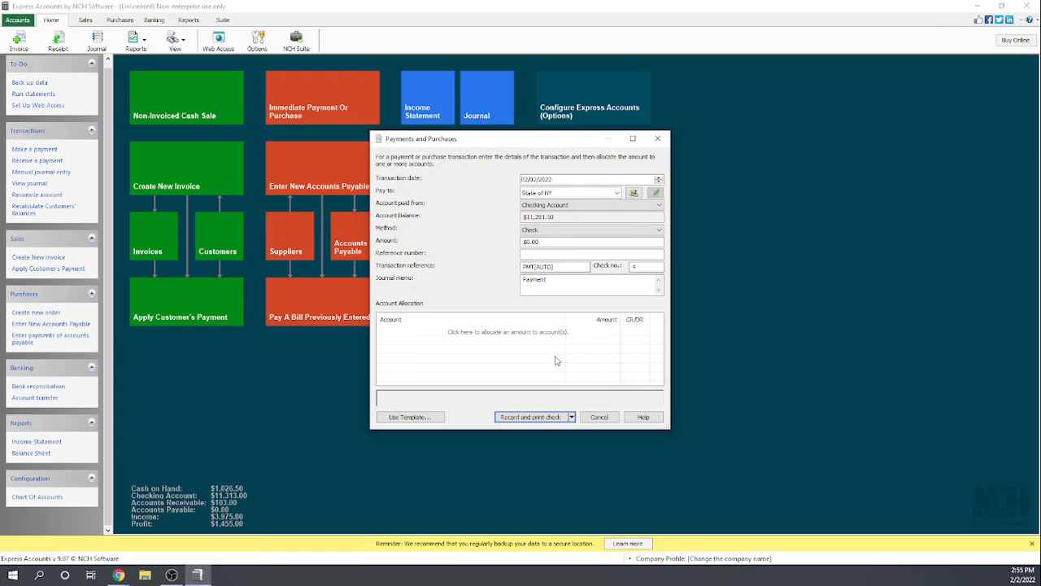